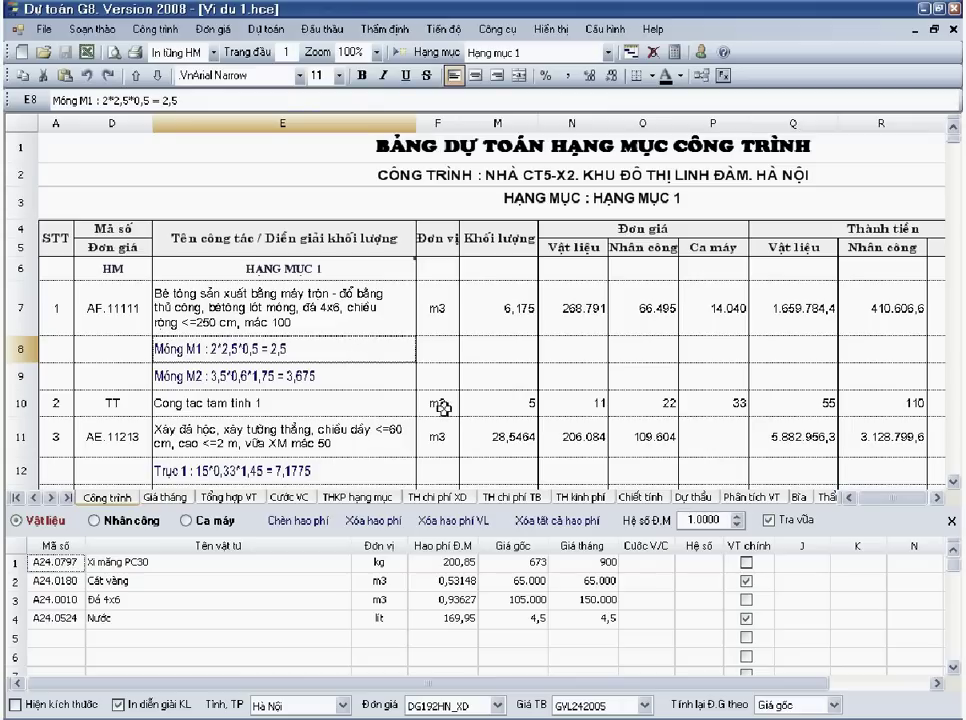
- Open the Chiết tính sheet and examine the material, labour and machine components of work item AF.11111
left_click(640, 497)
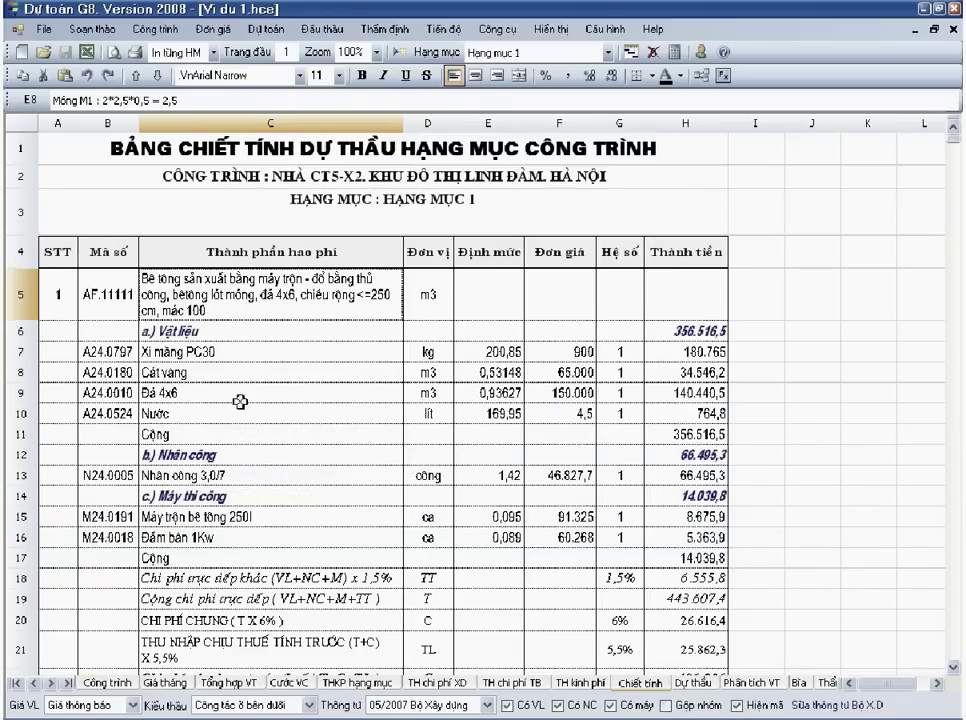
left_click(194, 379)
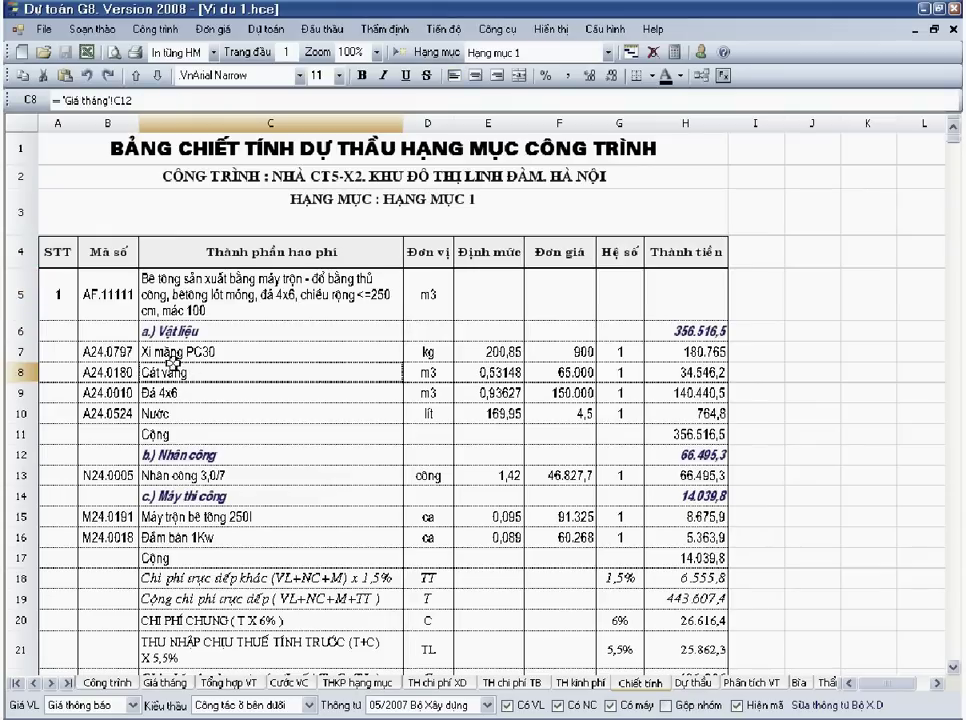
left_click(112, 294)
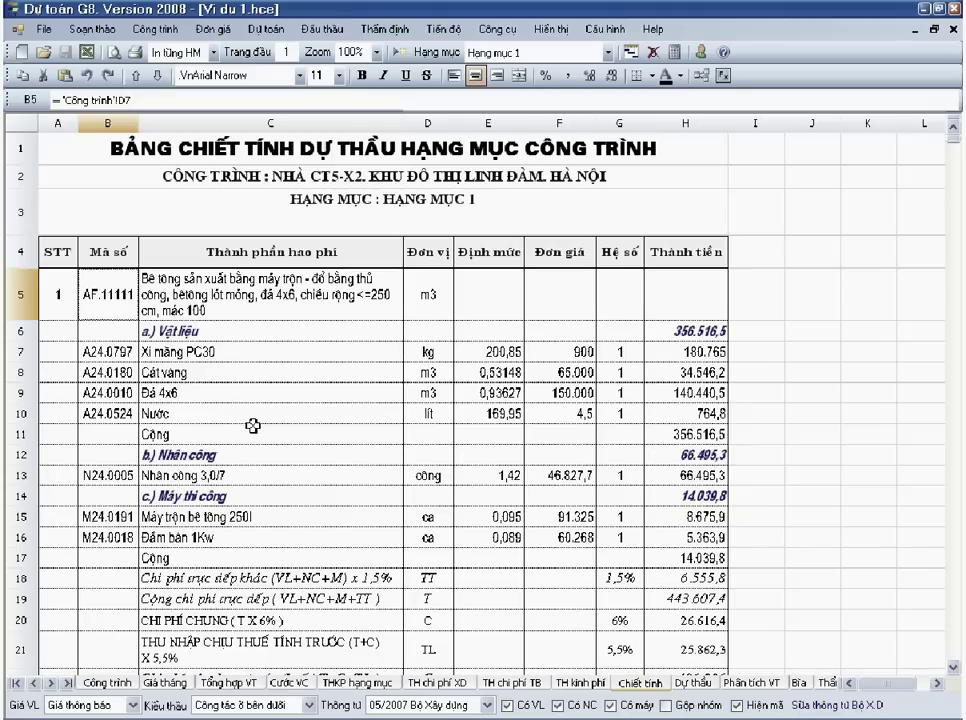
scroll(252, 426, "down", 2)
scroll(252, 426, "up", 2)
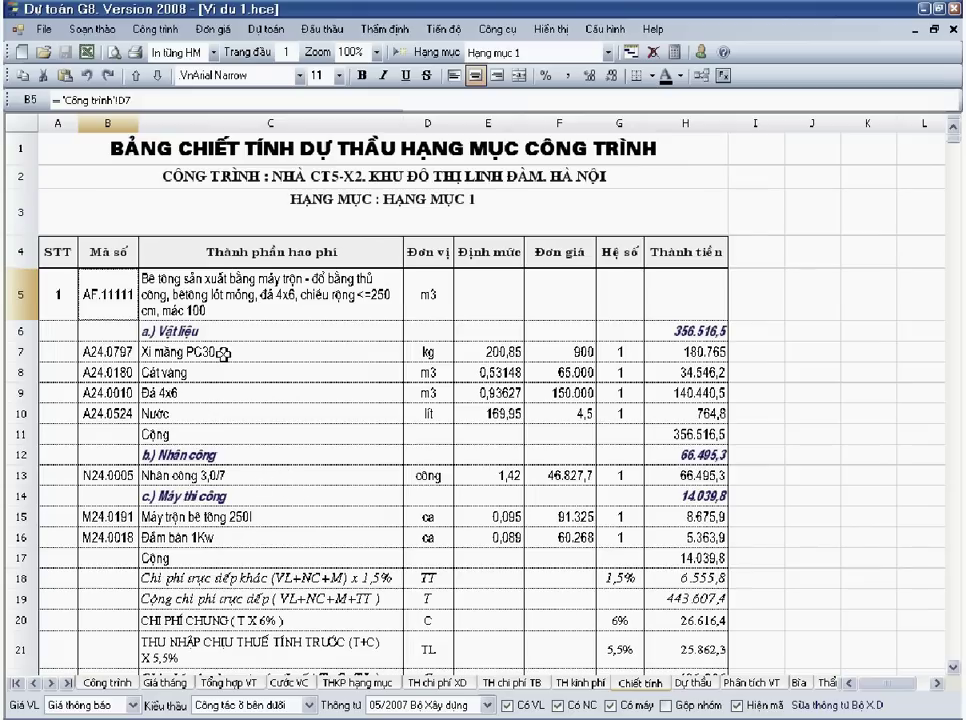
left_click_drag(224, 349, 218, 416)
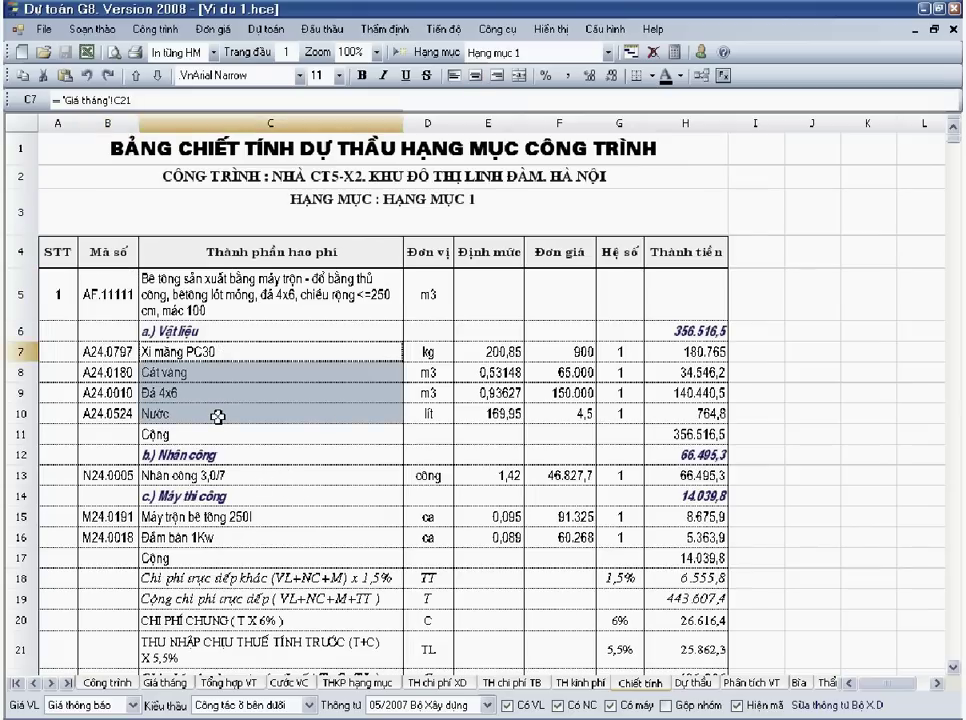
left_click(215, 476)
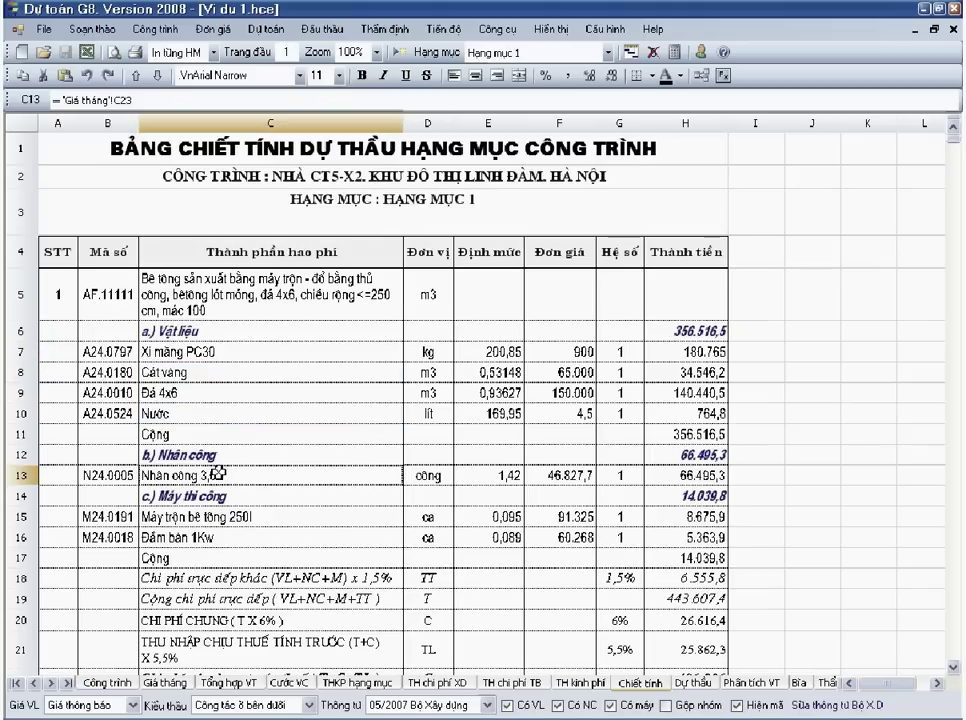
left_click(222, 519)
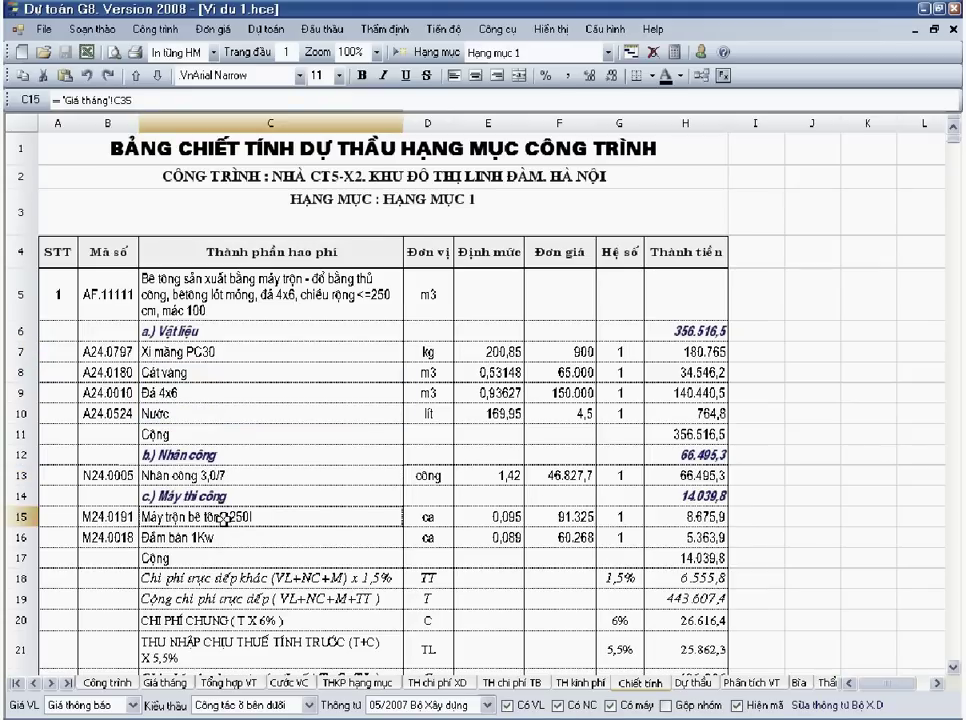
- Examine item AF.11111's cost build-up in Chiết tính, from other direct costs, overhead, pre-tax income and VAT to the Tổng cộng formula
scroll(224, 519, "down", 2)
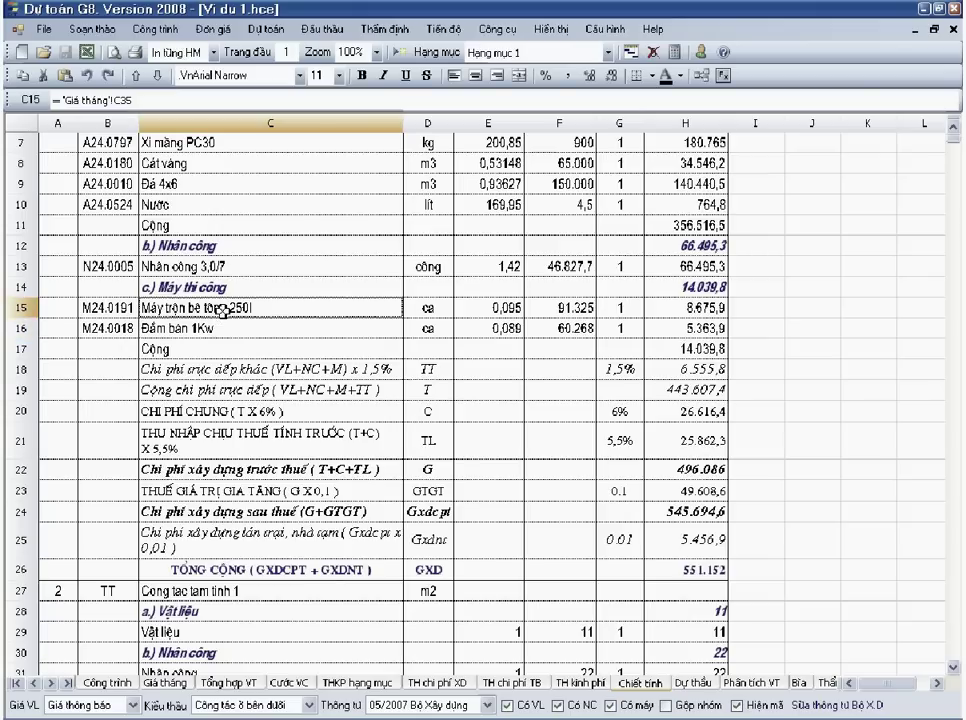
left_click(249, 370)
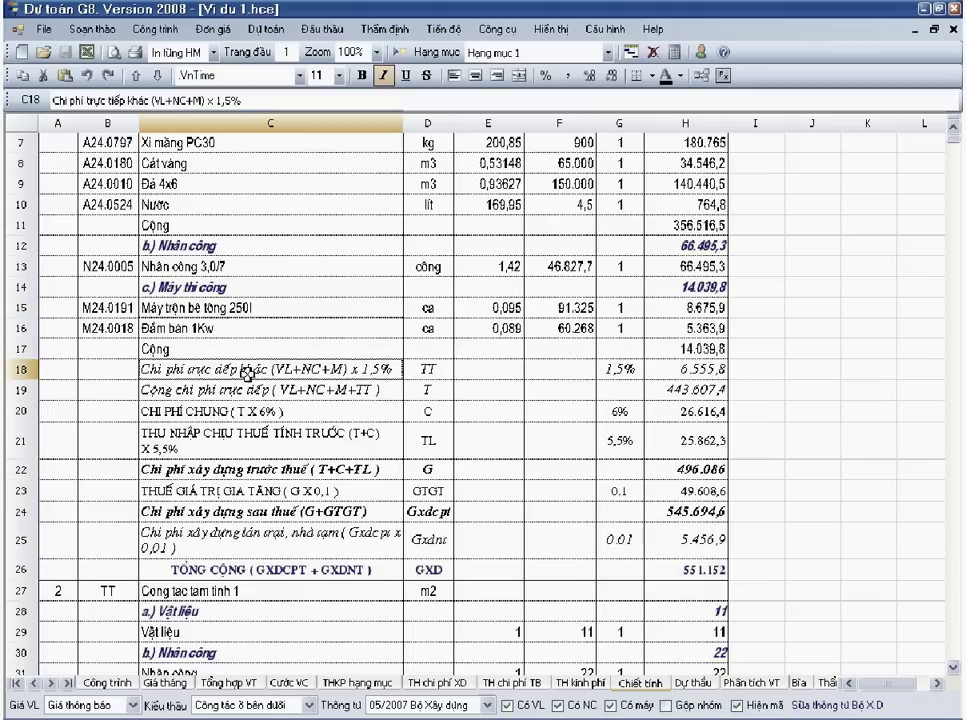
left_click(250, 409)
left_click(252, 448)
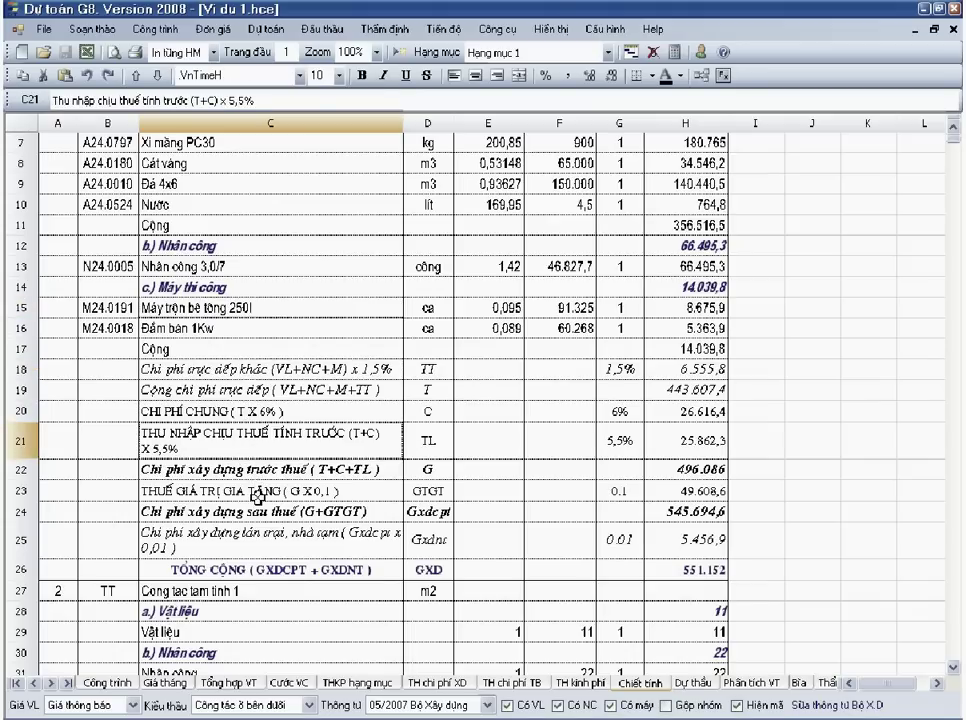
left_click(258, 486)
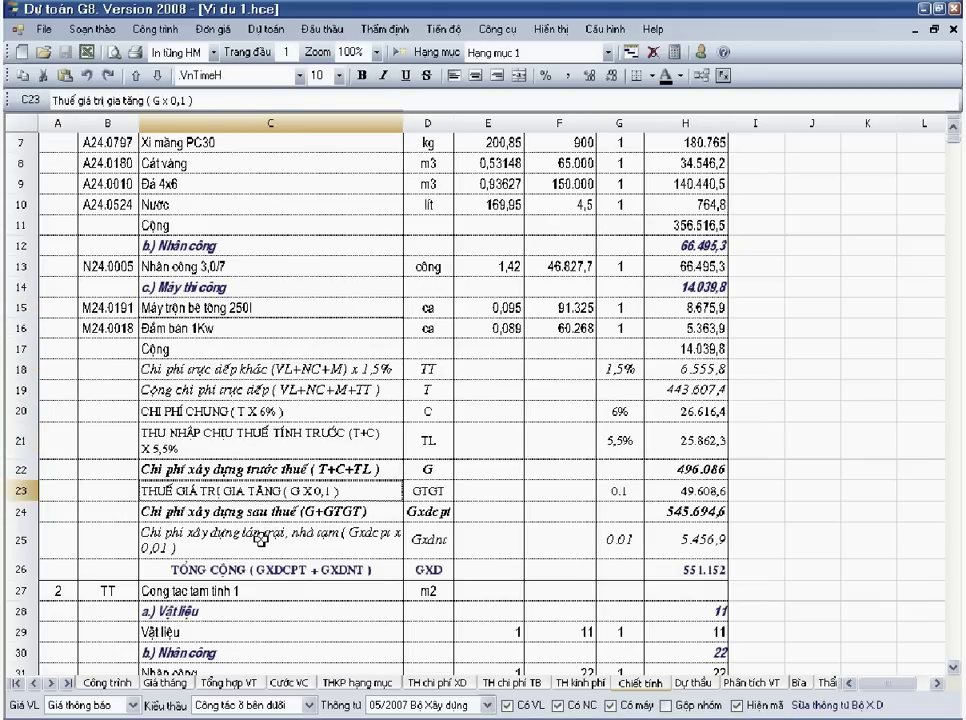
left_click(258, 540)
left_click(245, 571)
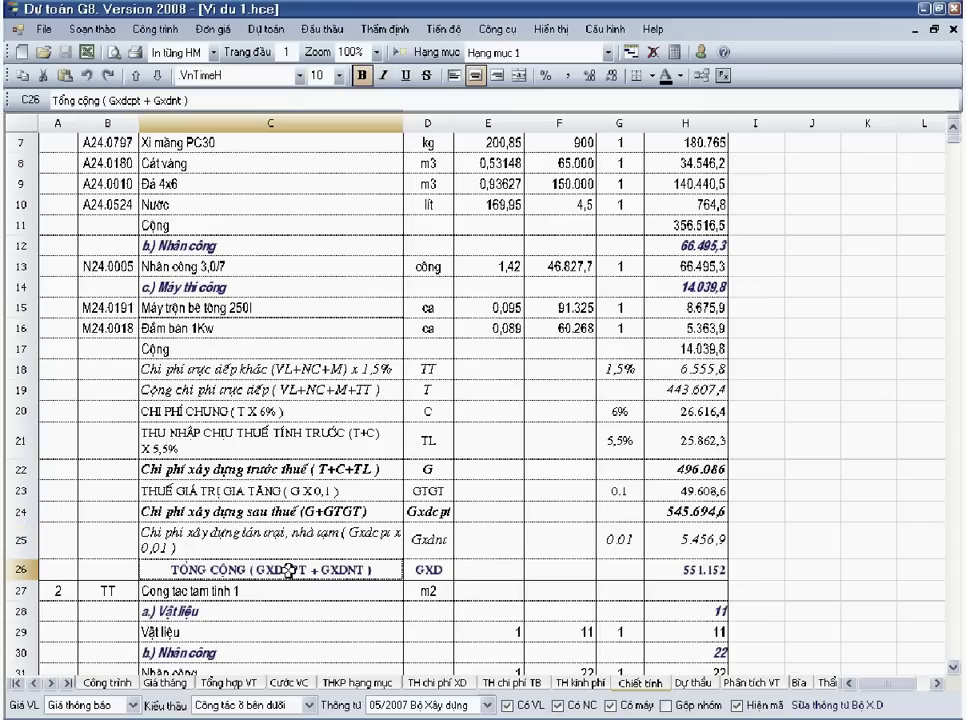
left_click(705, 570)
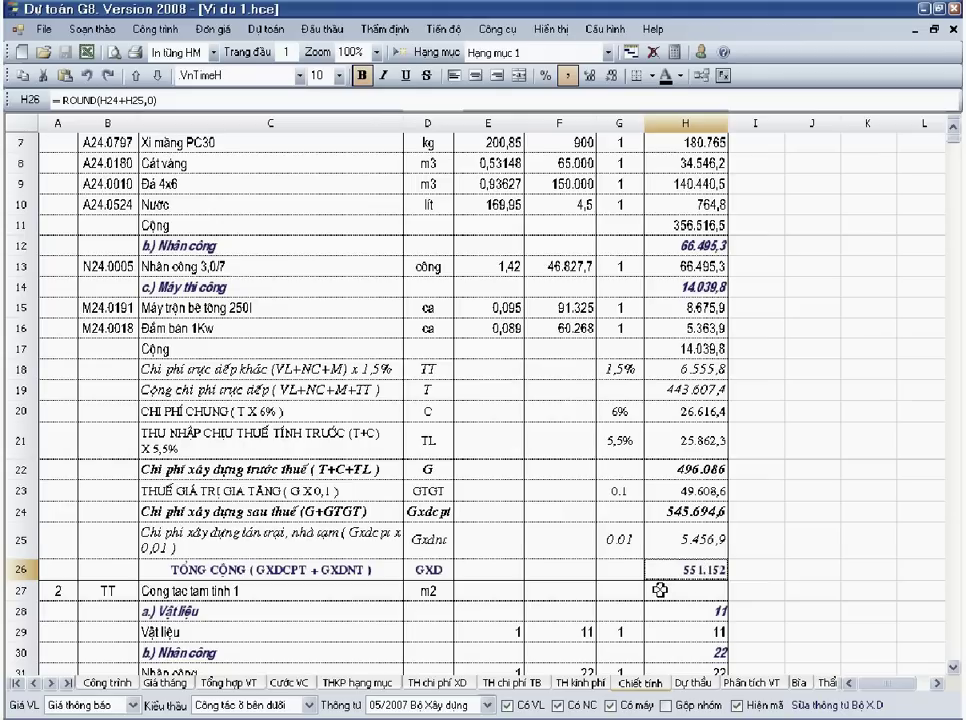
scroll(659, 590, "up", 2)
- Open the Dự thầu sheet and examine the work items' quantities, linked unit prices, amount formulas and the grand total
left_click(690, 682)
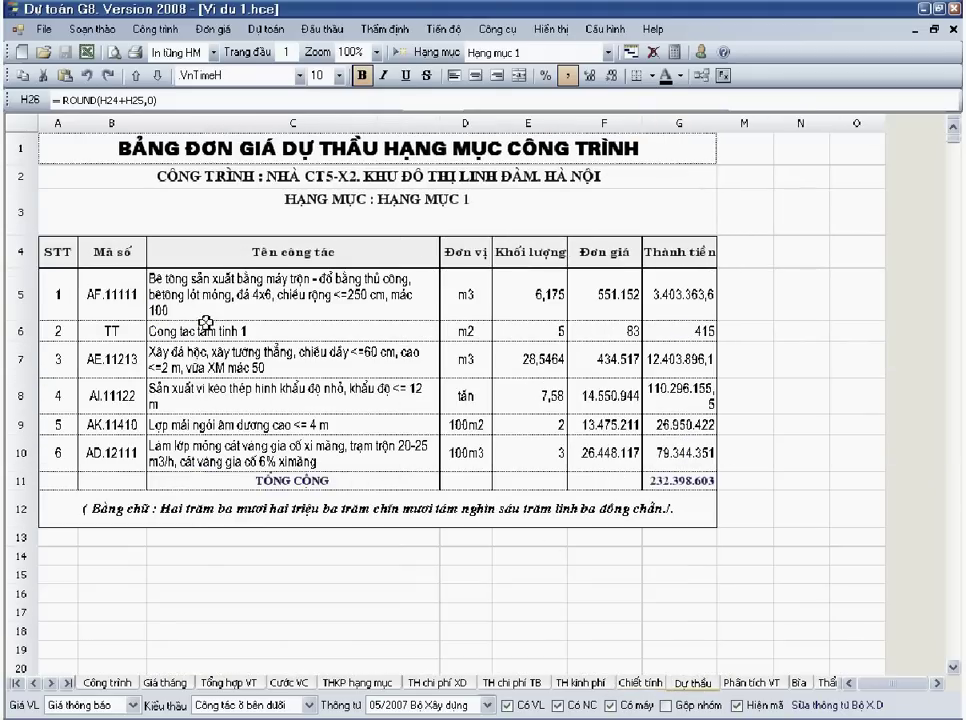
left_click_drag(243, 290, 248, 452)
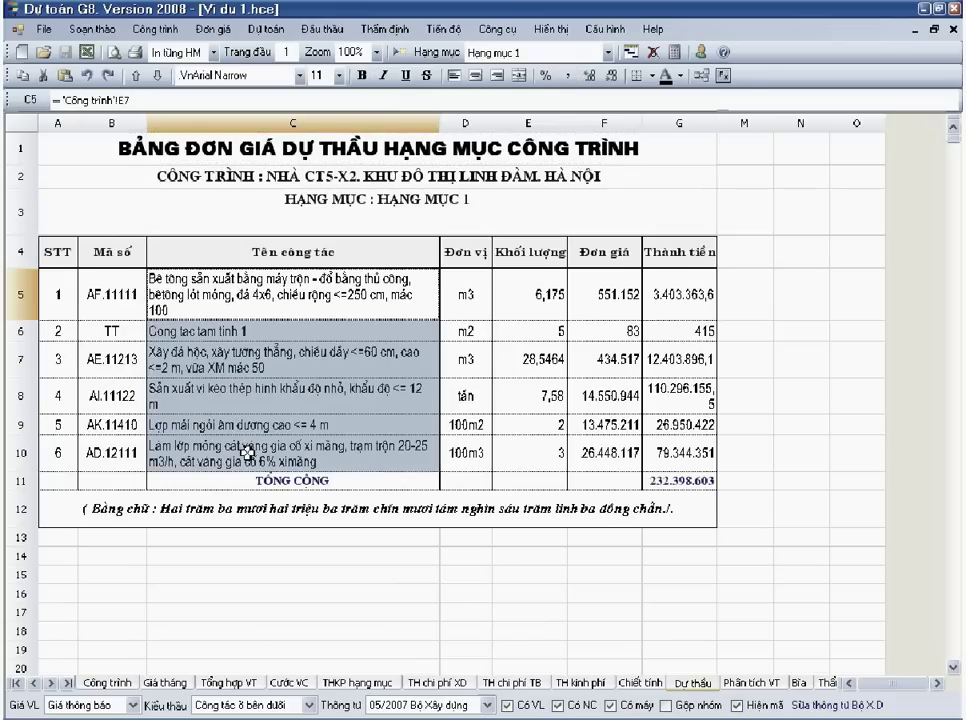
left_click(266, 390)
left_click_drag(538, 298, 533, 452)
left_click(612, 292)
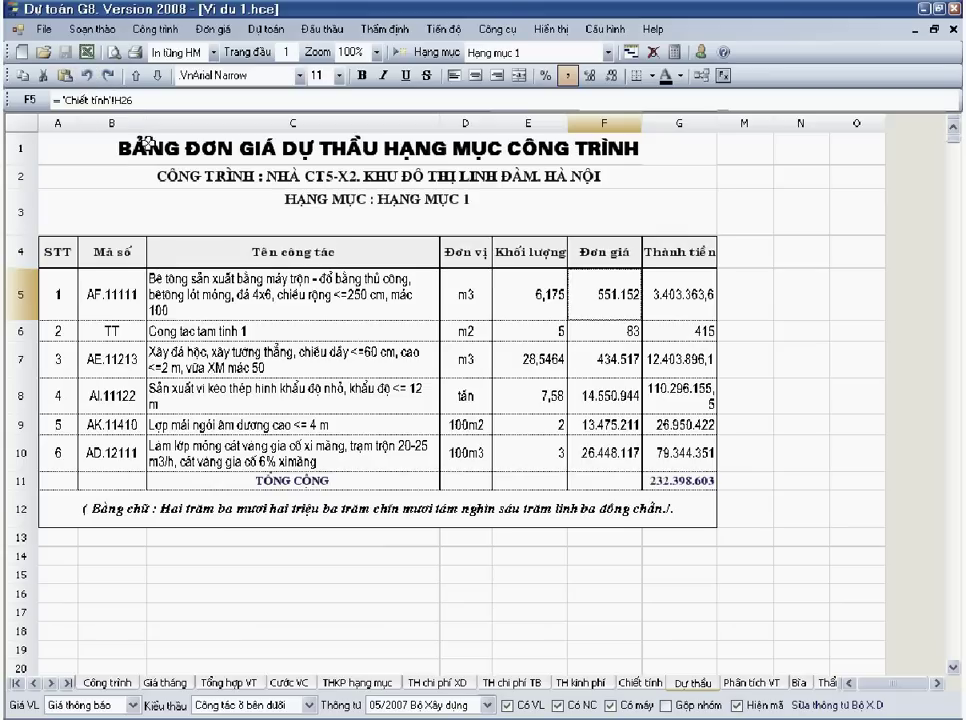
left_click(688, 294)
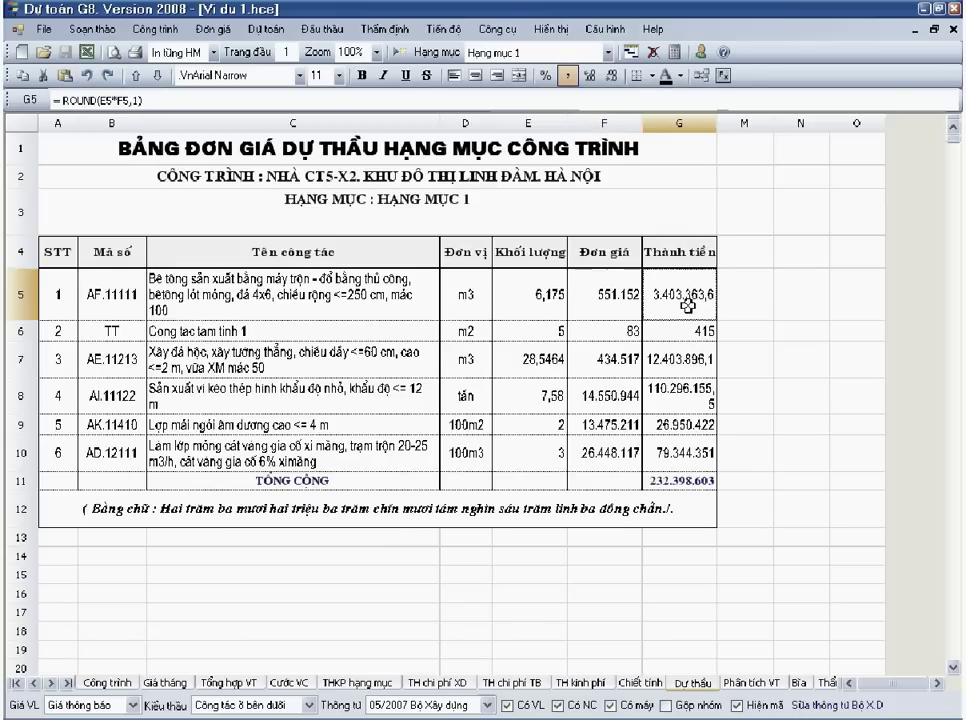
left_click(680, 394)
left_click(680, 455)
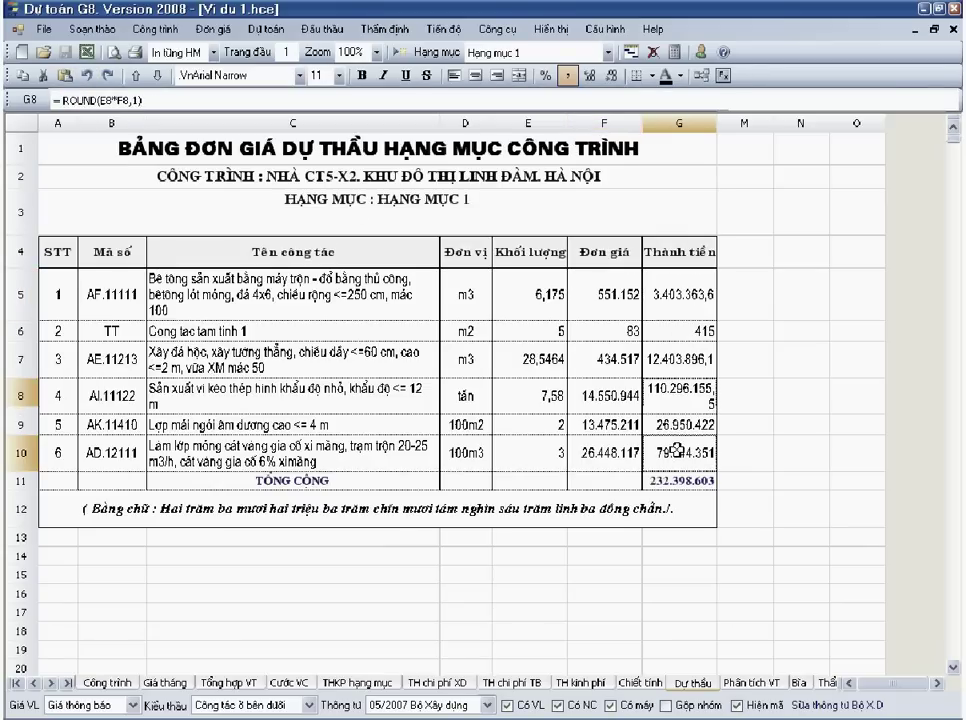
left_click(678, 480)
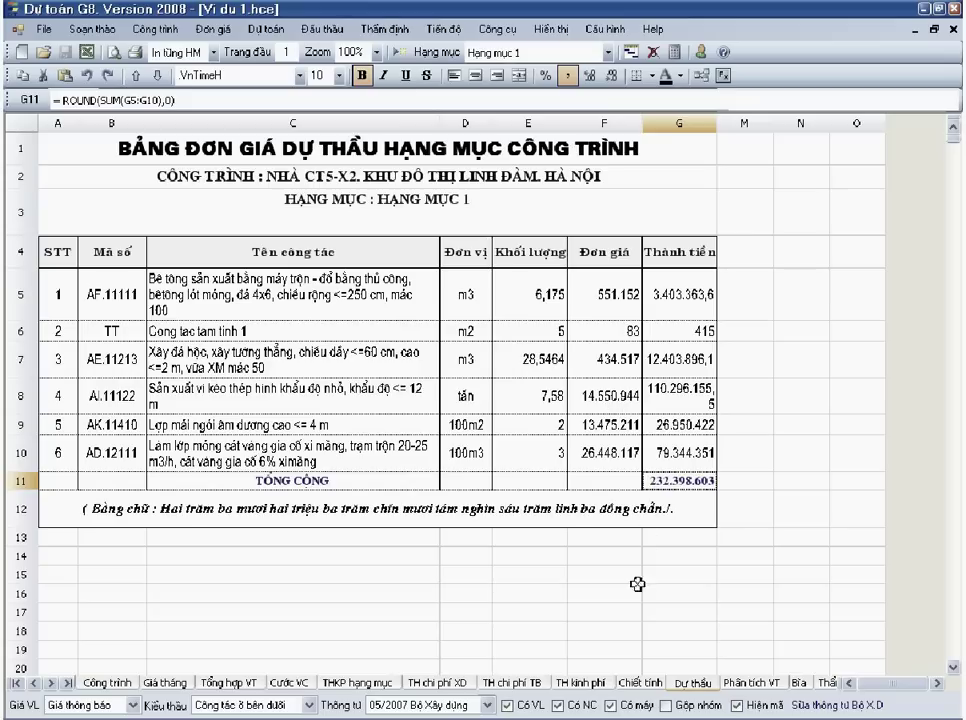
- Compare the Chiết tính sheet with the Dự thầu price table, finishing on the first work item in Chiết tính
left_click(640, 683)
left_click(330, 198)
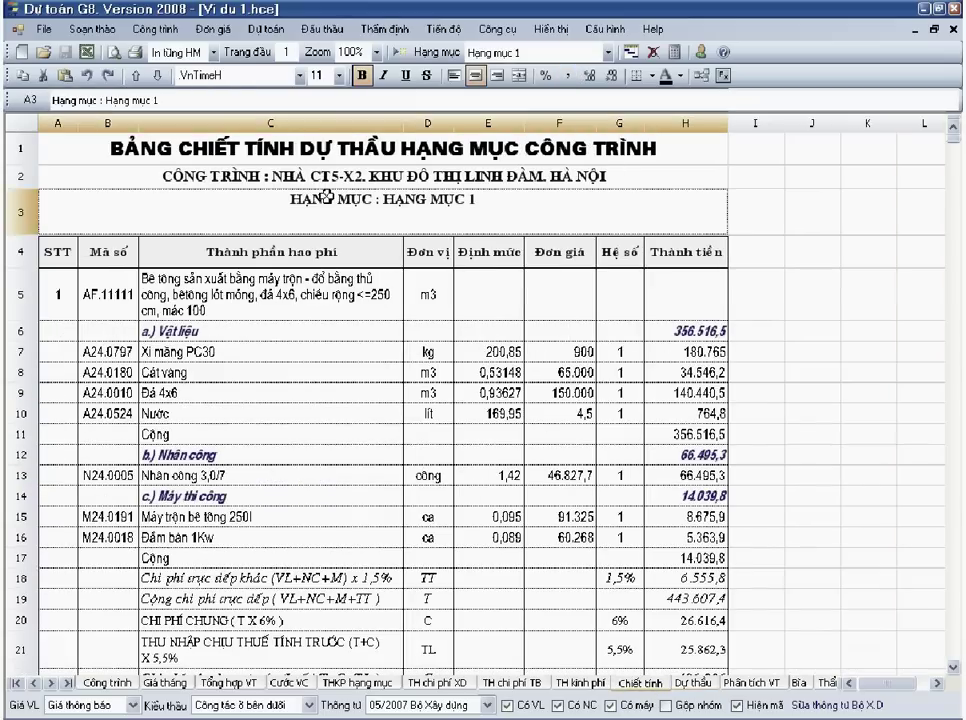
left_click(692, 683)
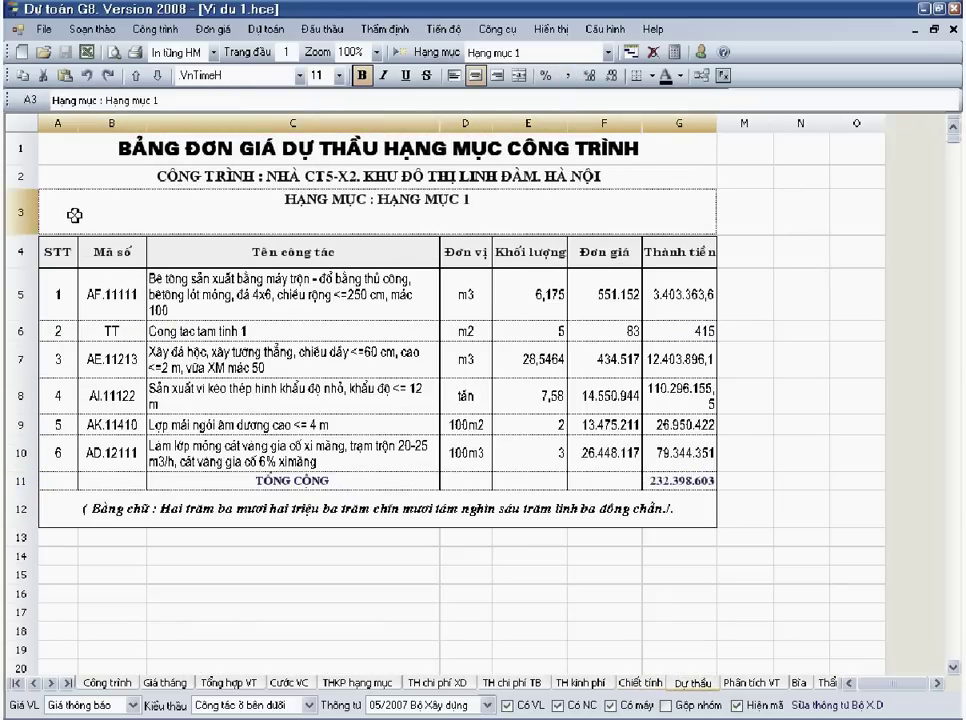
left_click_drag(80, 218, 705, 486)
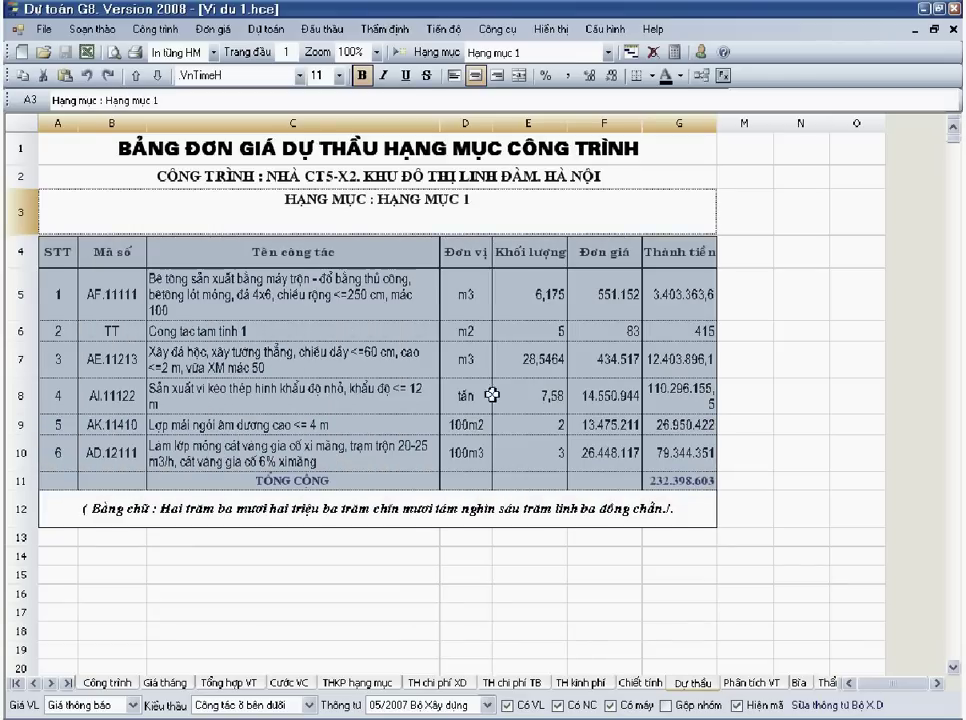
key("ctrl+Page_Up")
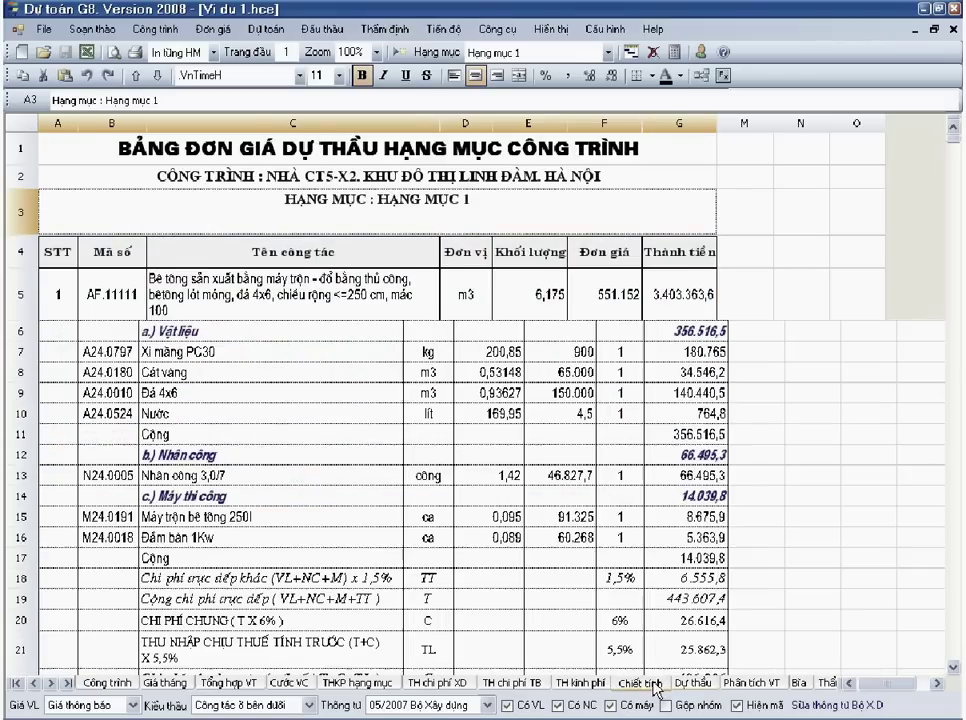
left_click(76, 285)
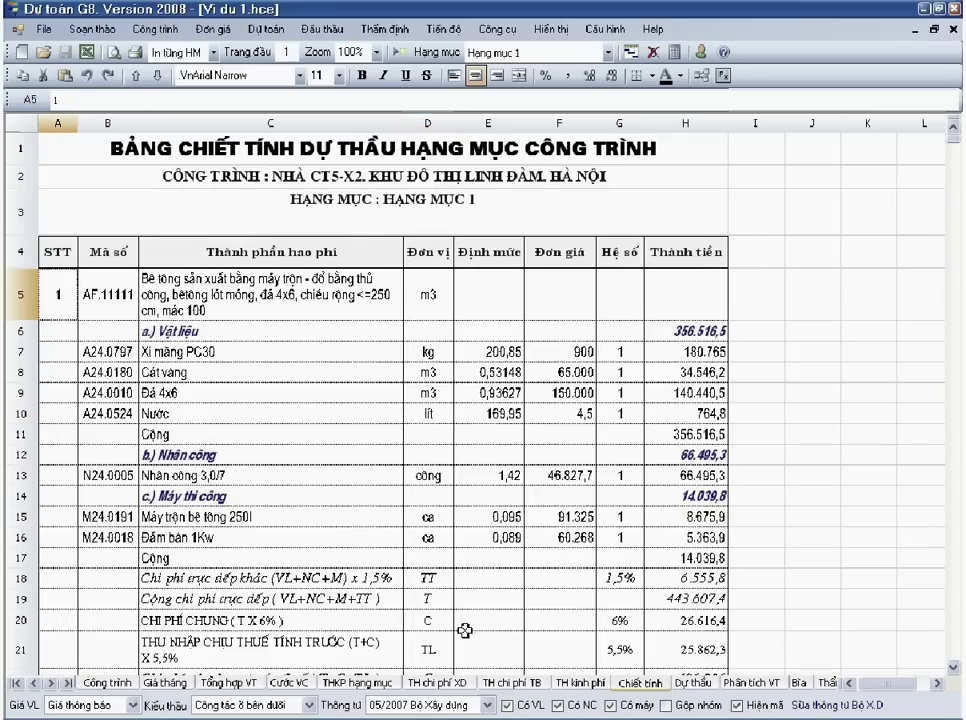
- View the circulars available under Thông tư for the Chiết tính sheet, keeping 05/2007 Bộ Xây dựng
left_click(487, 705)
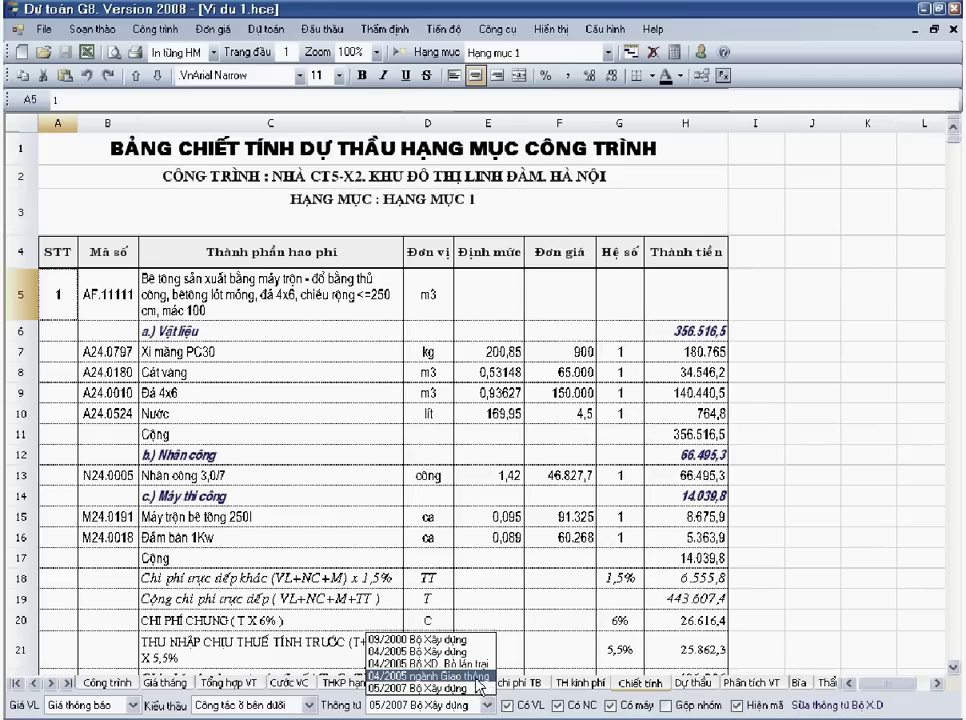
left_click(499, 664)
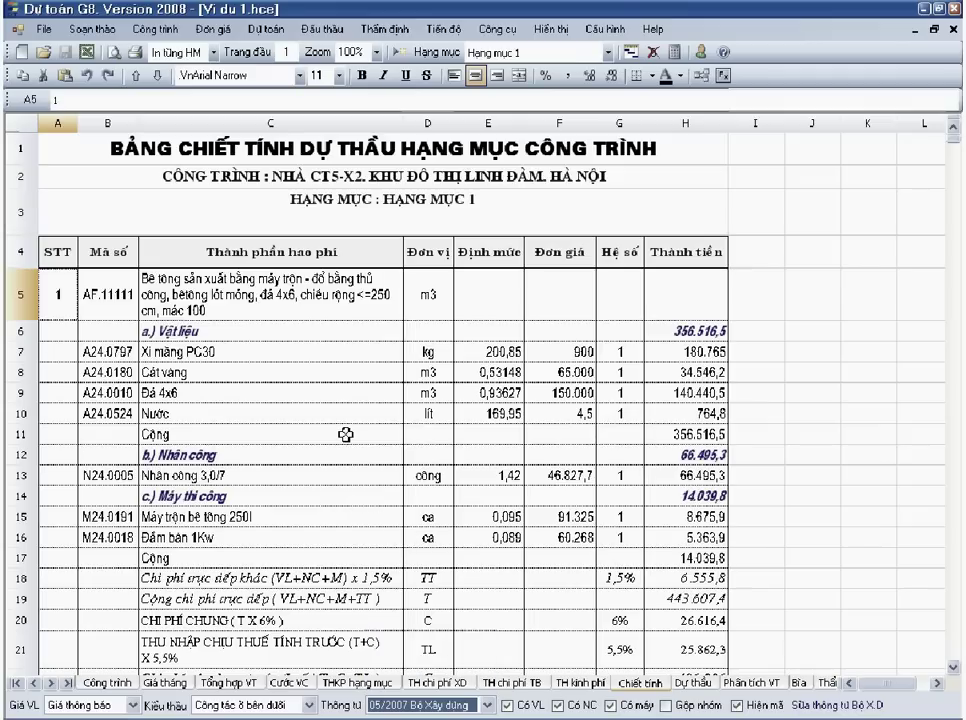
left_click(257, 319)
left_click(100, 294)
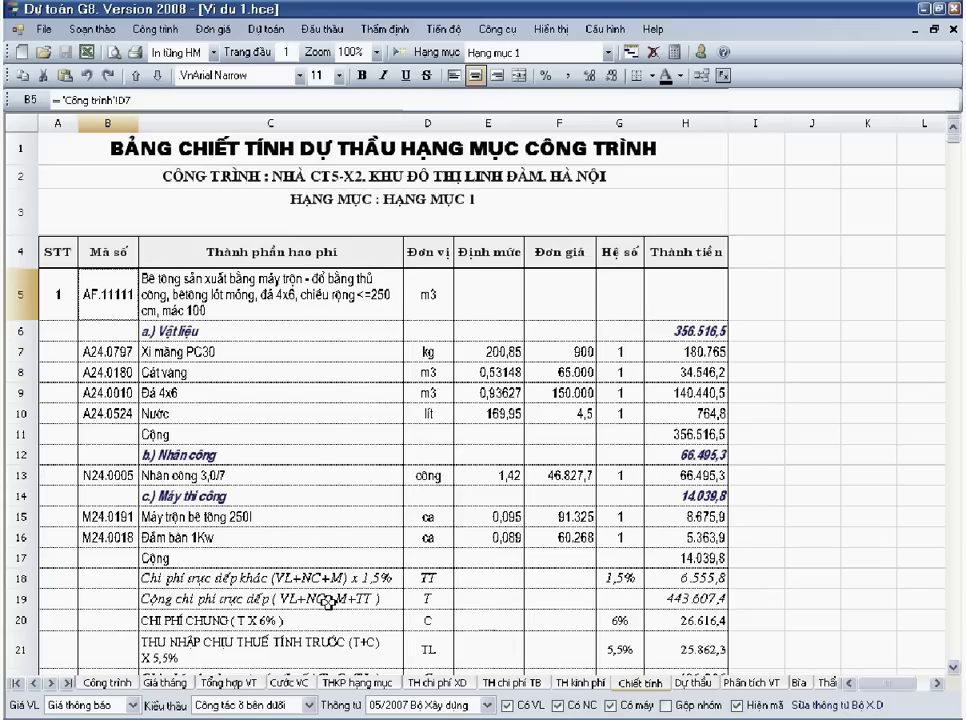
- View the bid layouts available under Kiểu thầu, keeping Công tác ở bên dưới
left_click(299, 705)
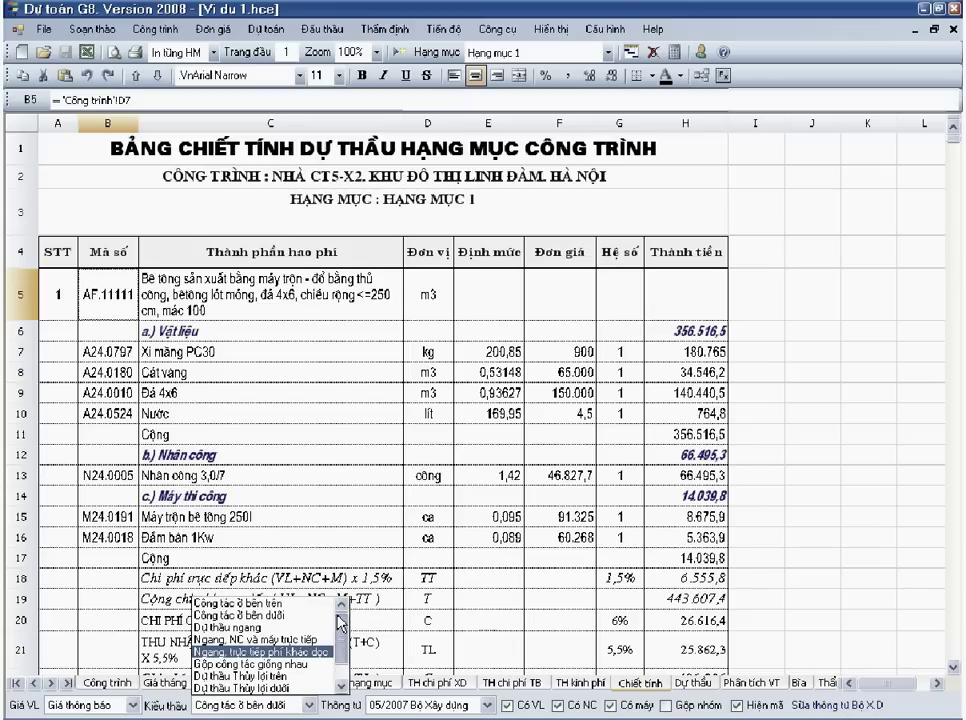
left_click(341, 604)
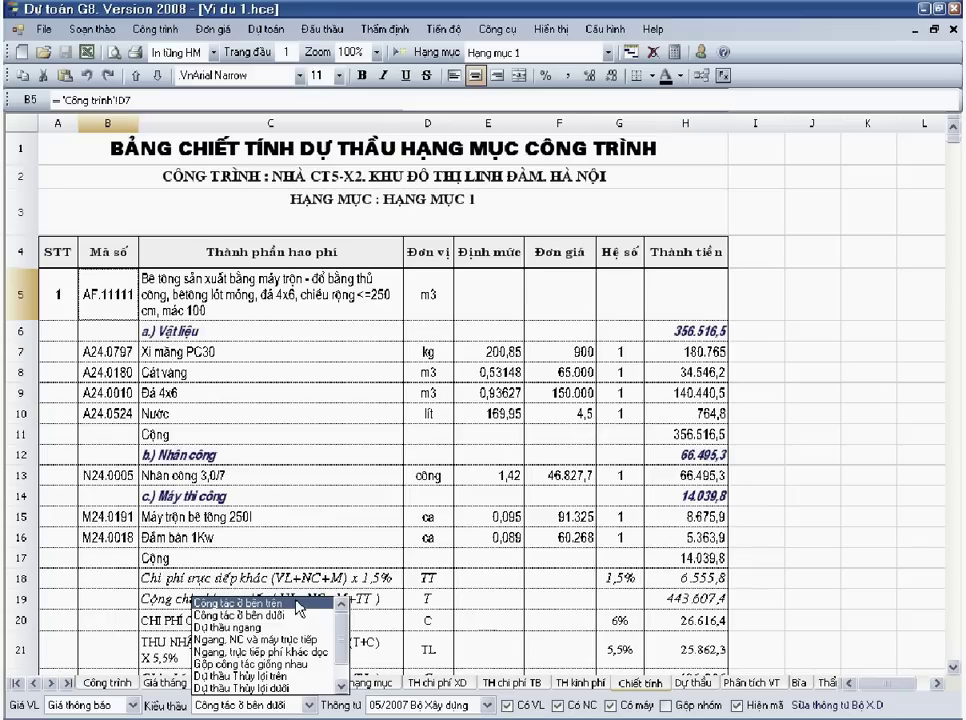
left_click(254, 366)
left_click(328, 414)
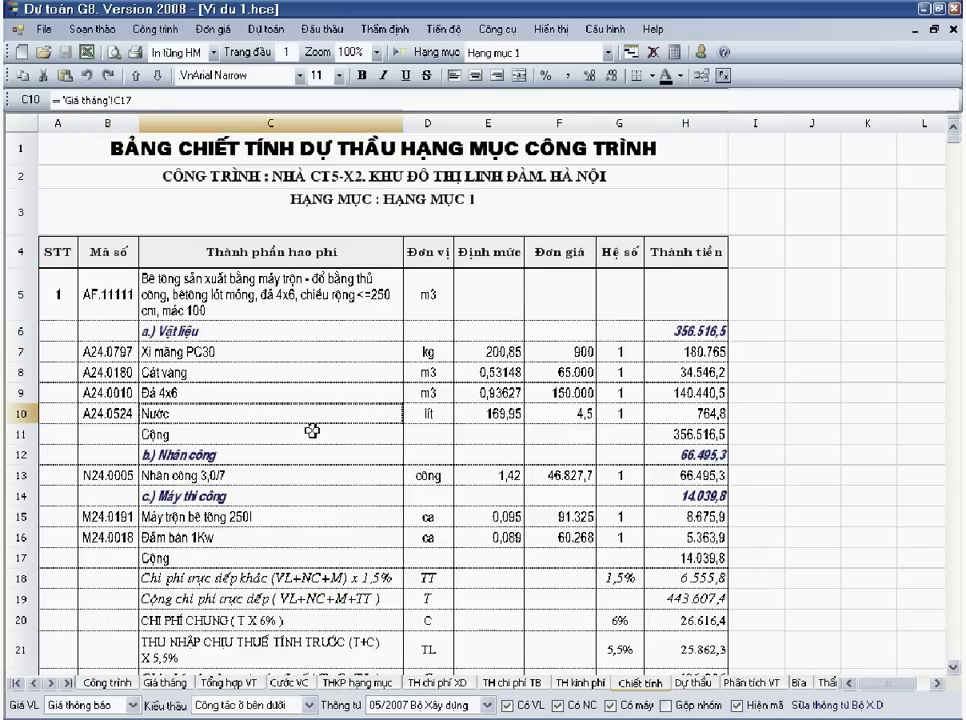
left_click(103, 297)
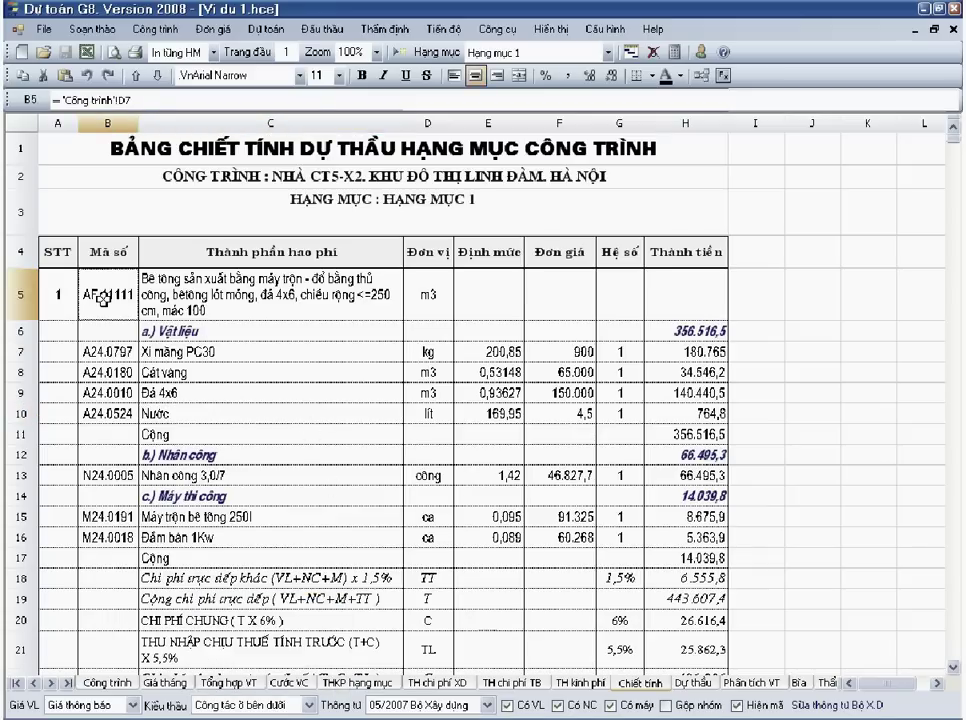
left_click(425, 712)
left_click(425, 712)
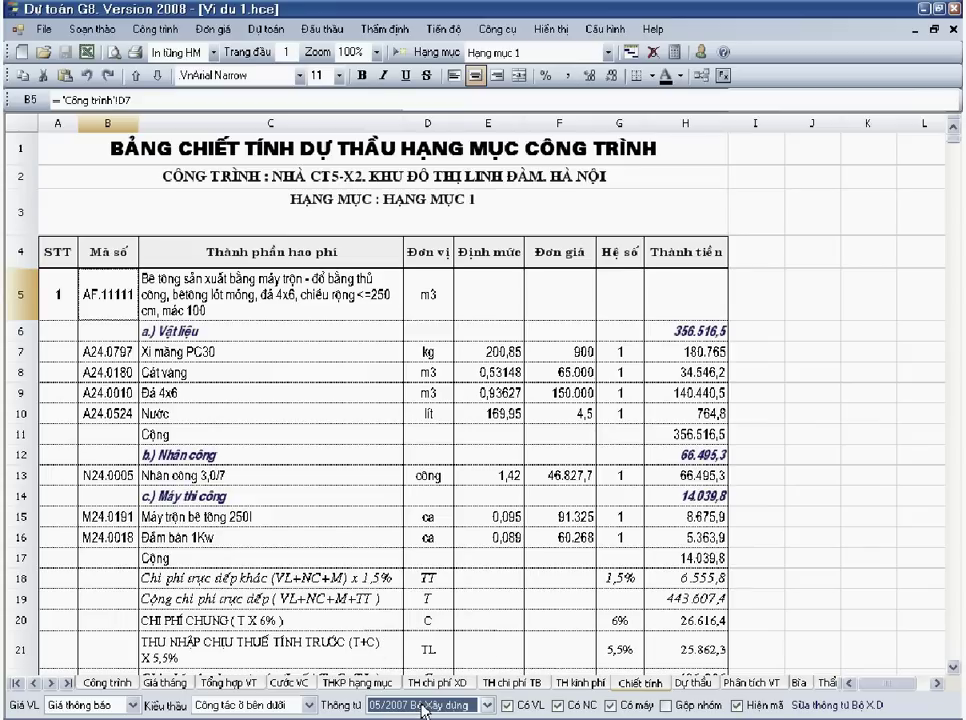
left_click(338, 513)
left_click(160, 297)
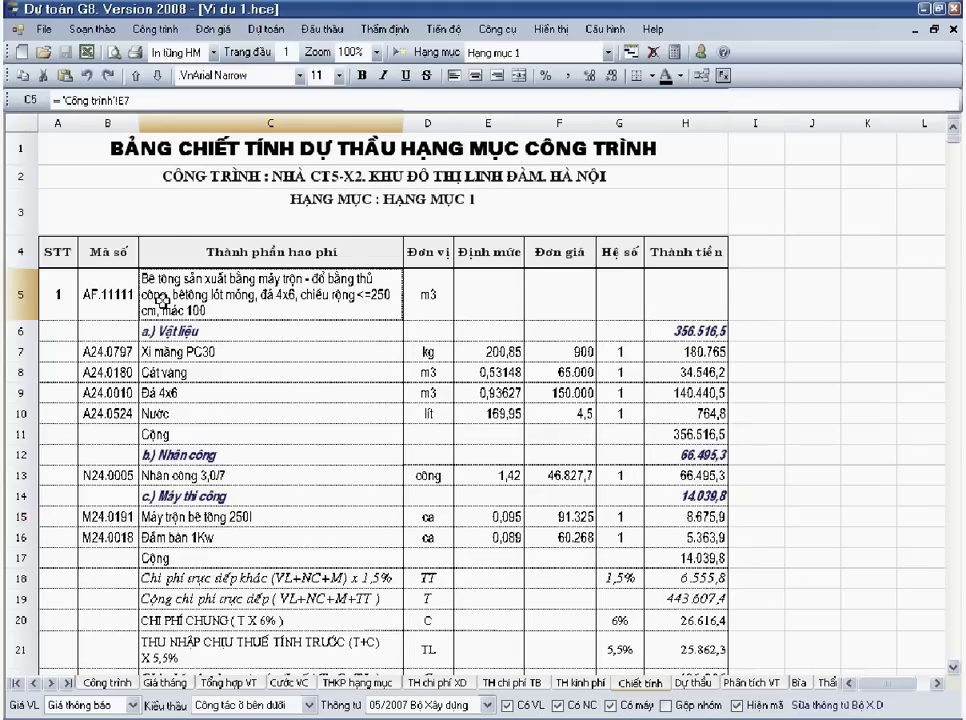
left_click(120, 330)
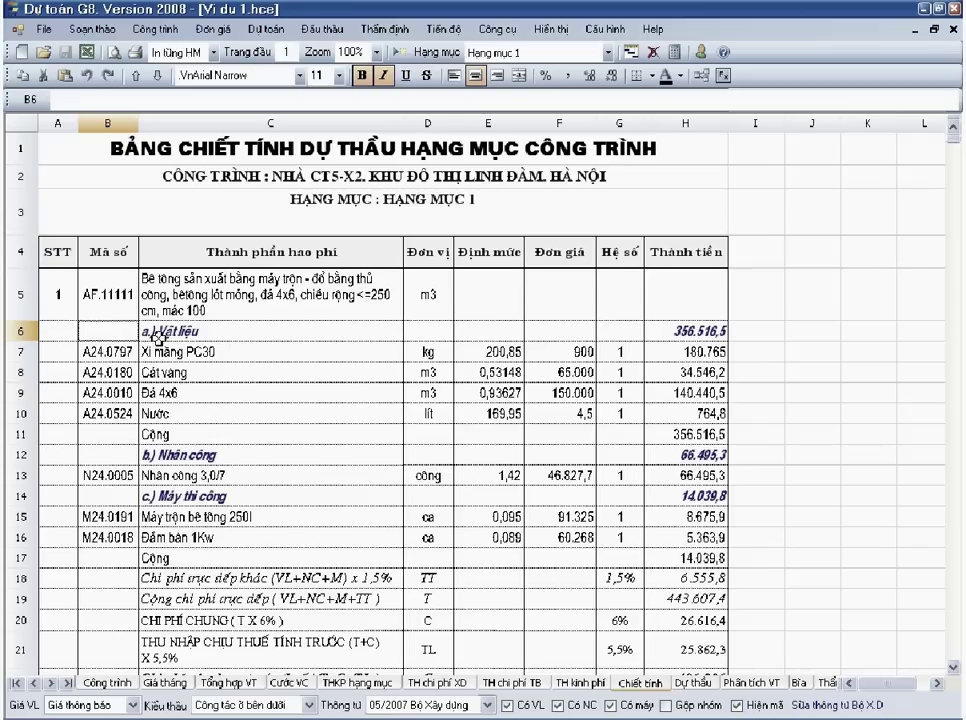
left_click(160, 334)
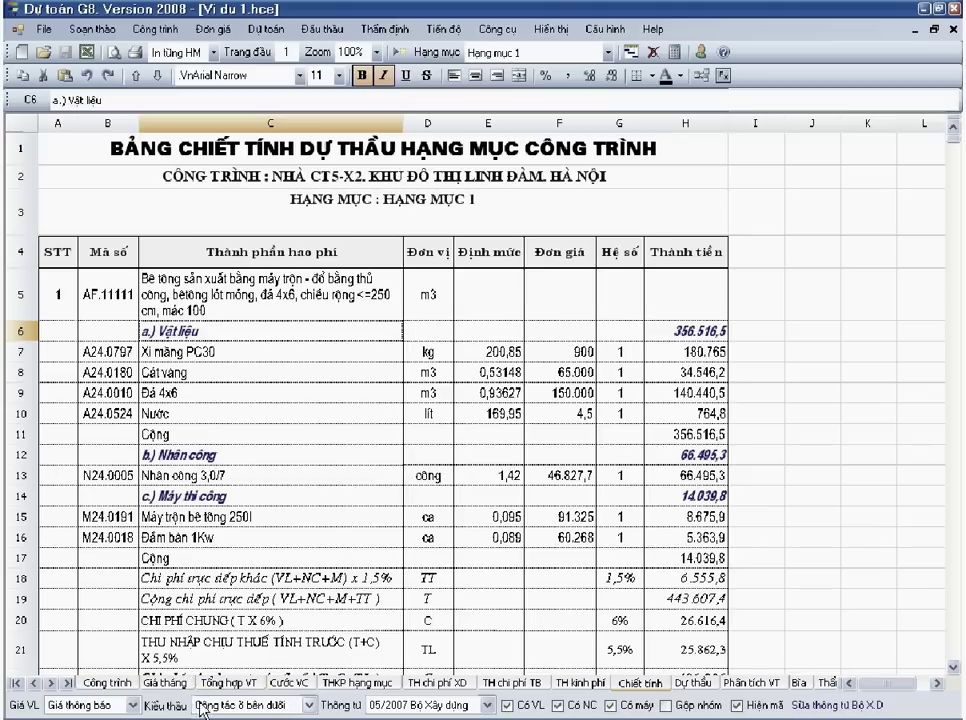
- Browse the bid layouts available under Kiểu thầu and choose Công tác ở bên trên for the Chiết tính sheet
left_click(311, 710)
scroll(345, 640, "up", 1)
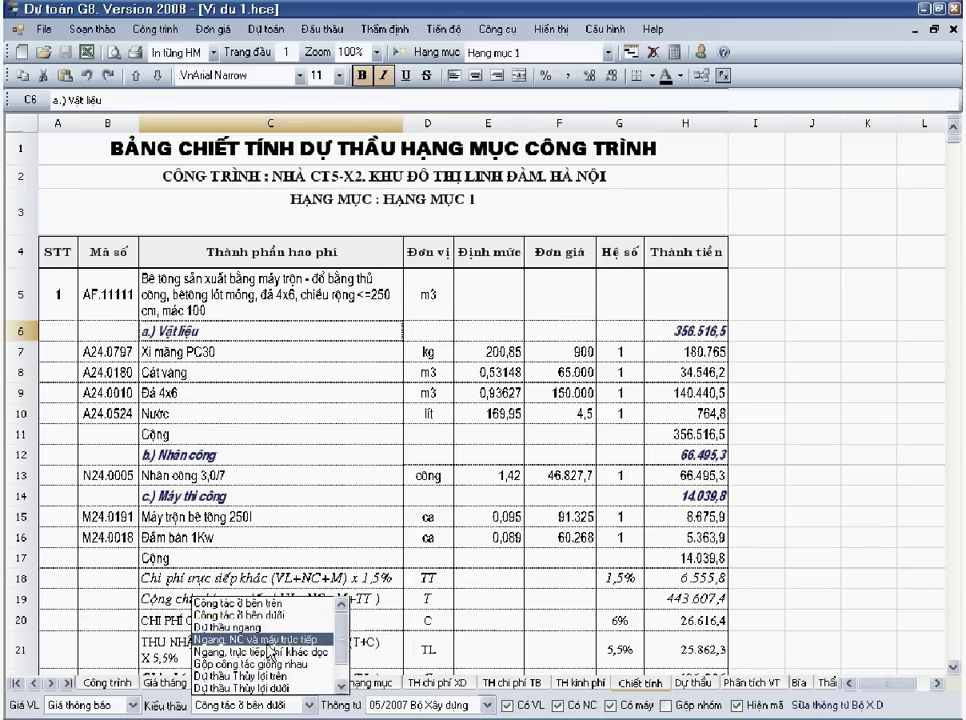
scroll(276, 682, "down", 1)
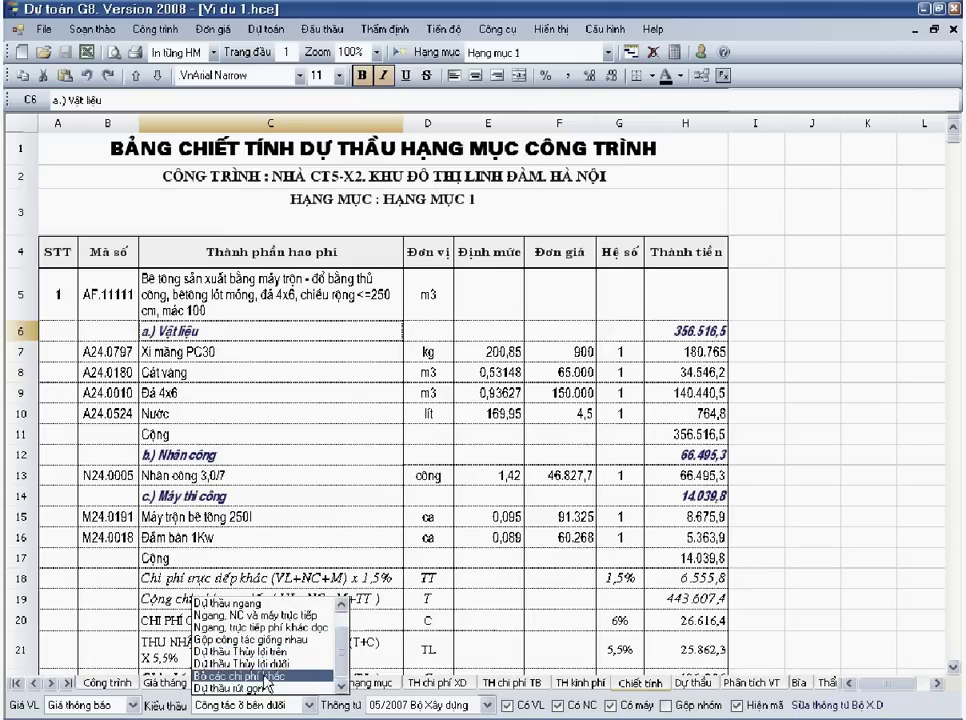
scroll(268, 670, "up", 1)
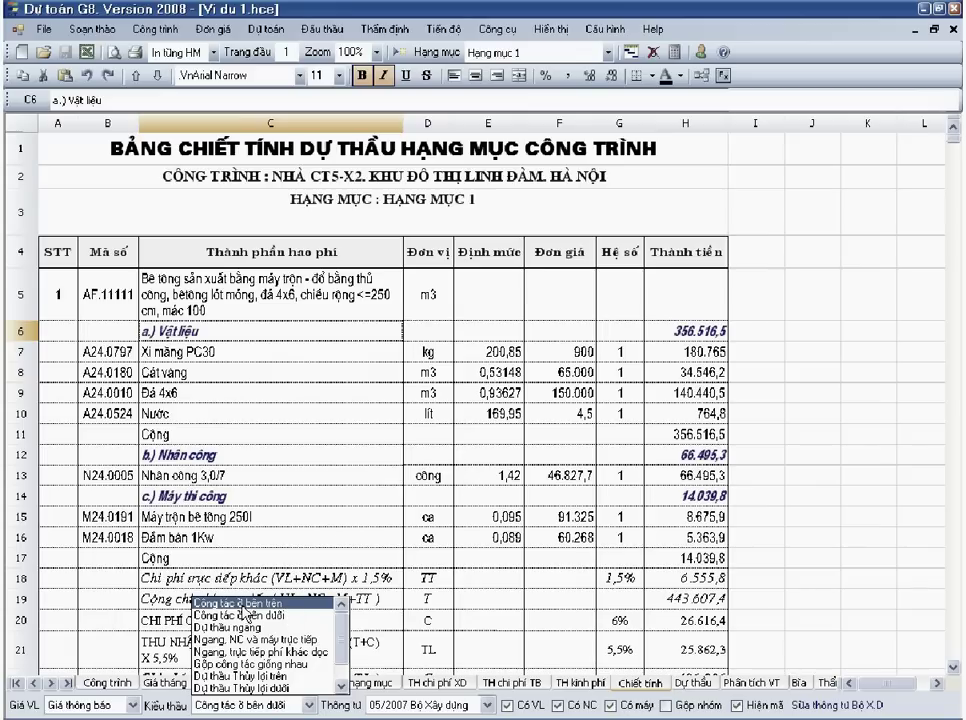
left_click(228, 614)
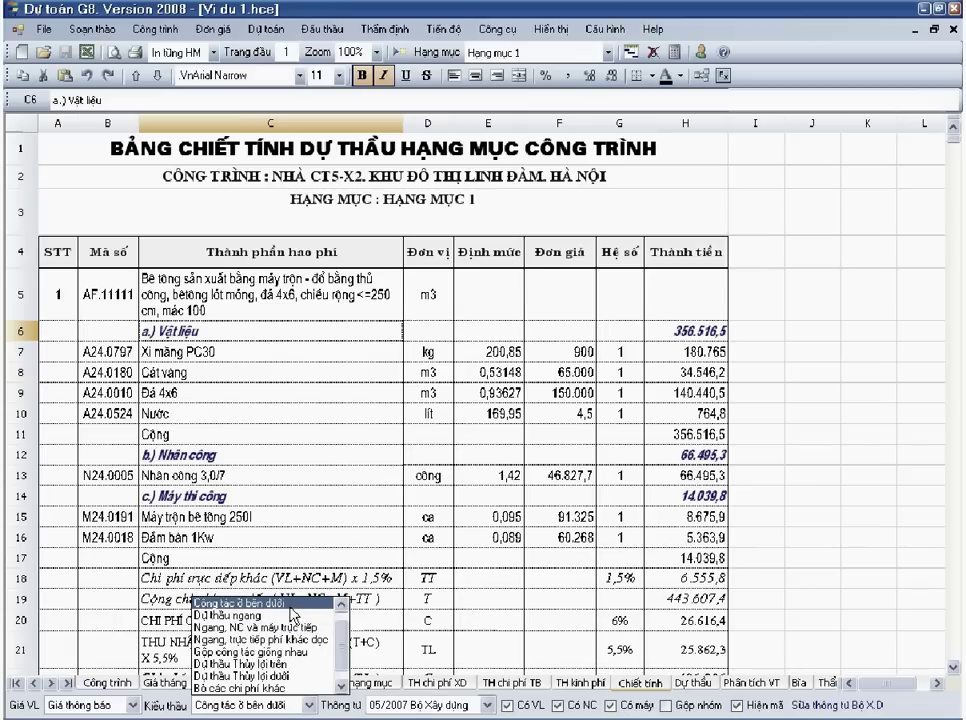
scroll(293, 614, "up", 1)
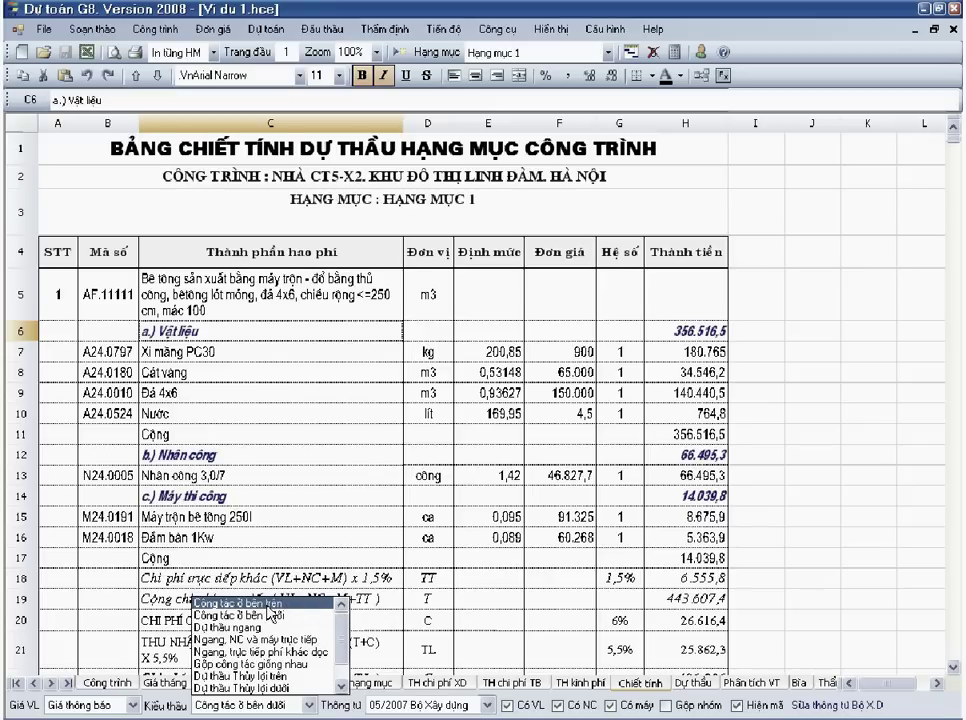
left_click(266, 604)
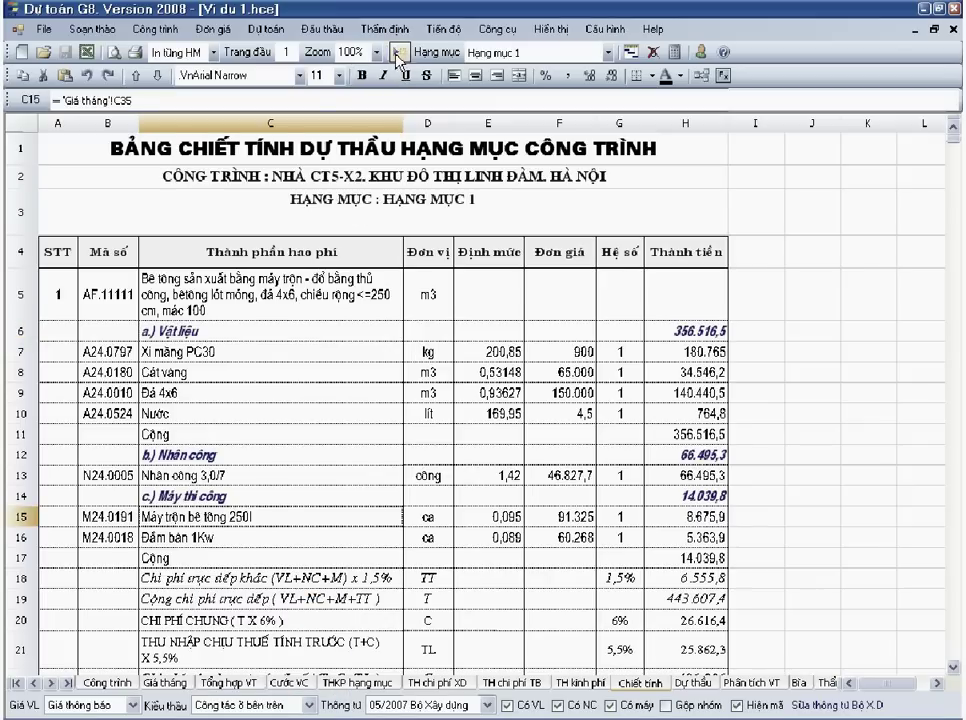
- View the bid layouts under Đấu thầu and recalculate the Chiết tính sheet with Công tác ở bên trên
left_click(327, 30)
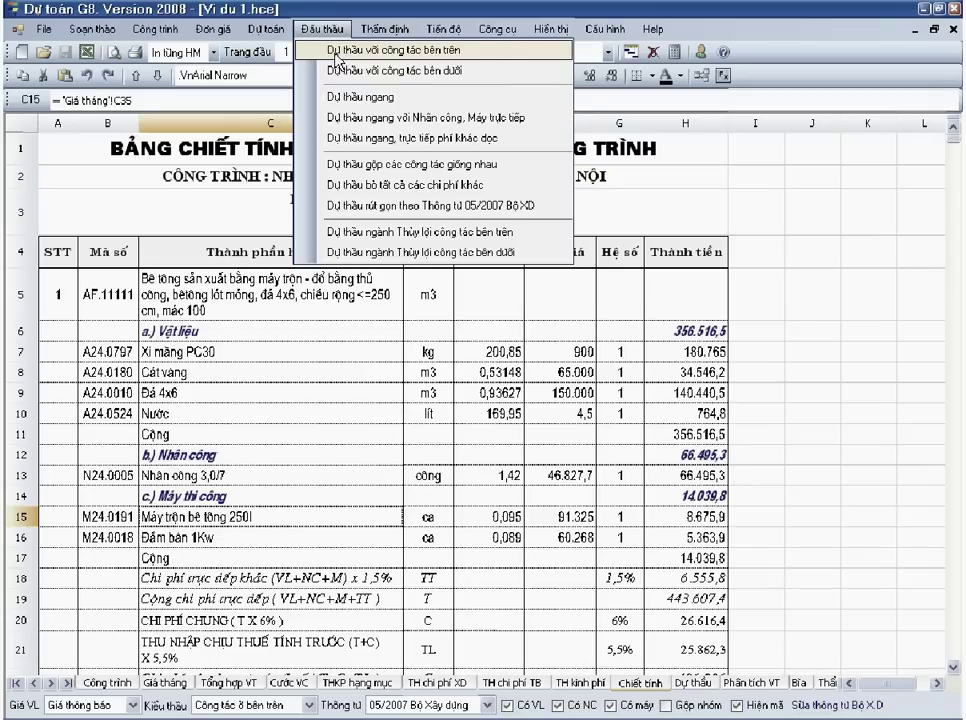
left_click(418, 60)
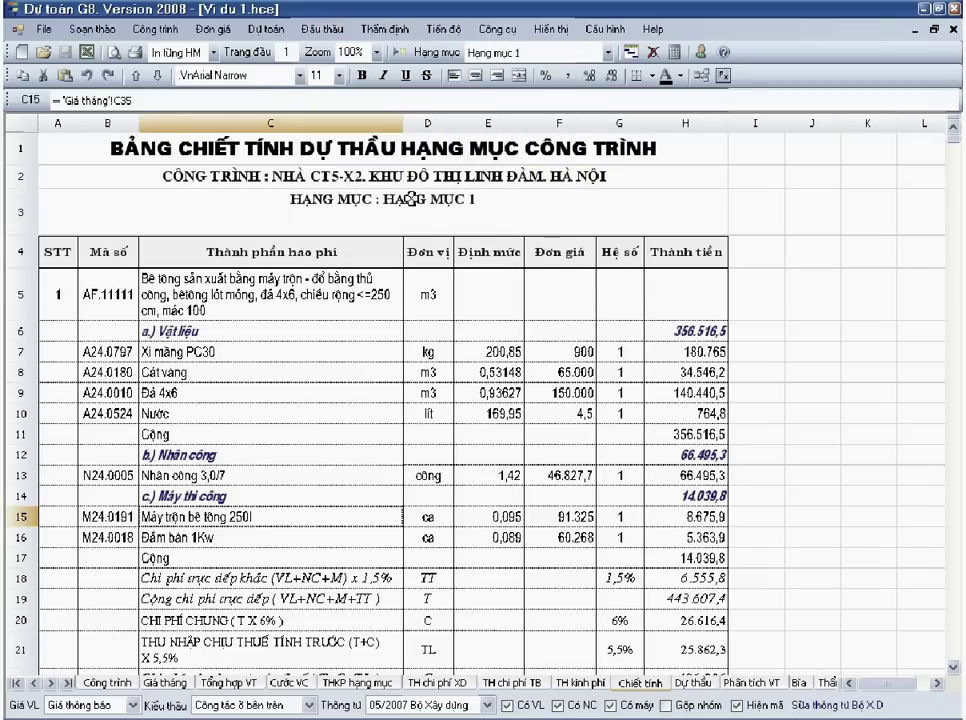
left_click(379, 349)
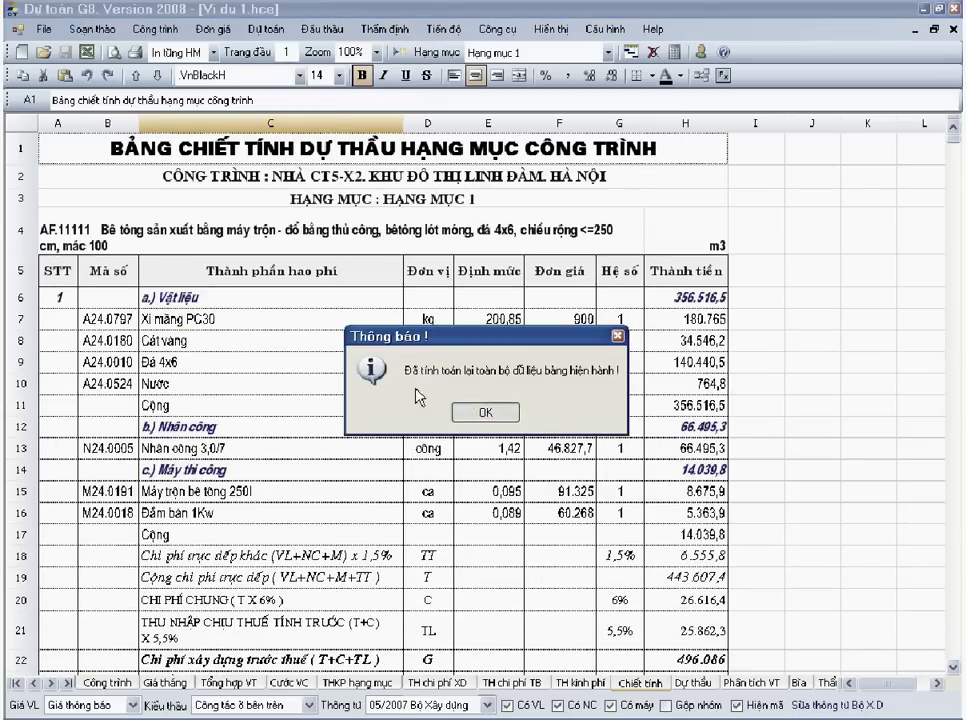
left_click(486, 413)
- Examine the first work item's heading above its table, its material, labour and machine rows, and the cost lines below them
left_click(362, 318)
left_click(338, 240)
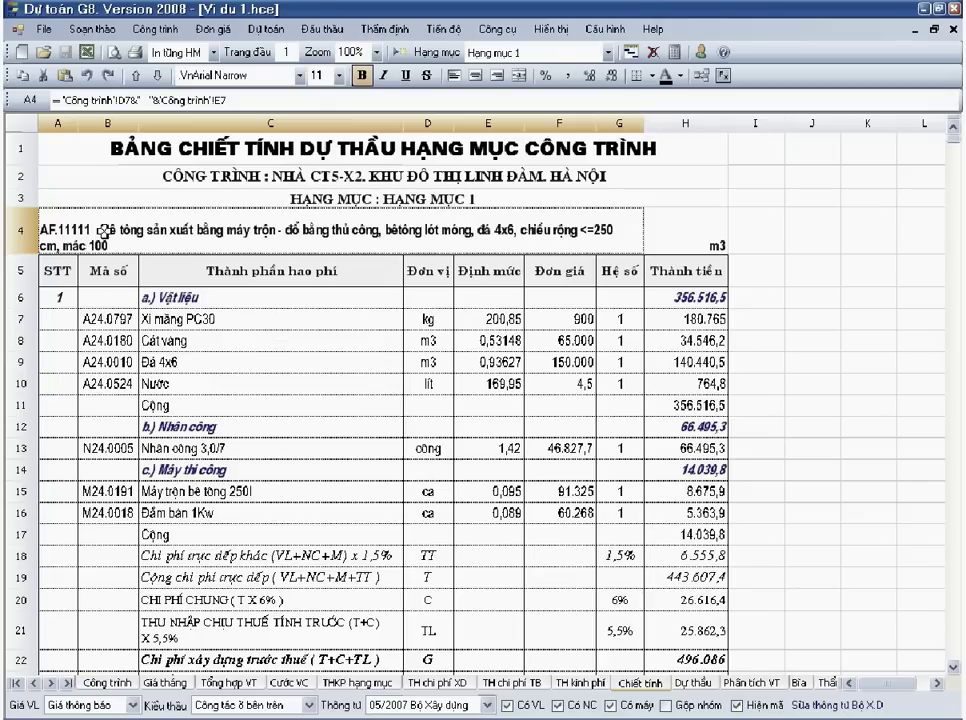
left_click(270, 338)
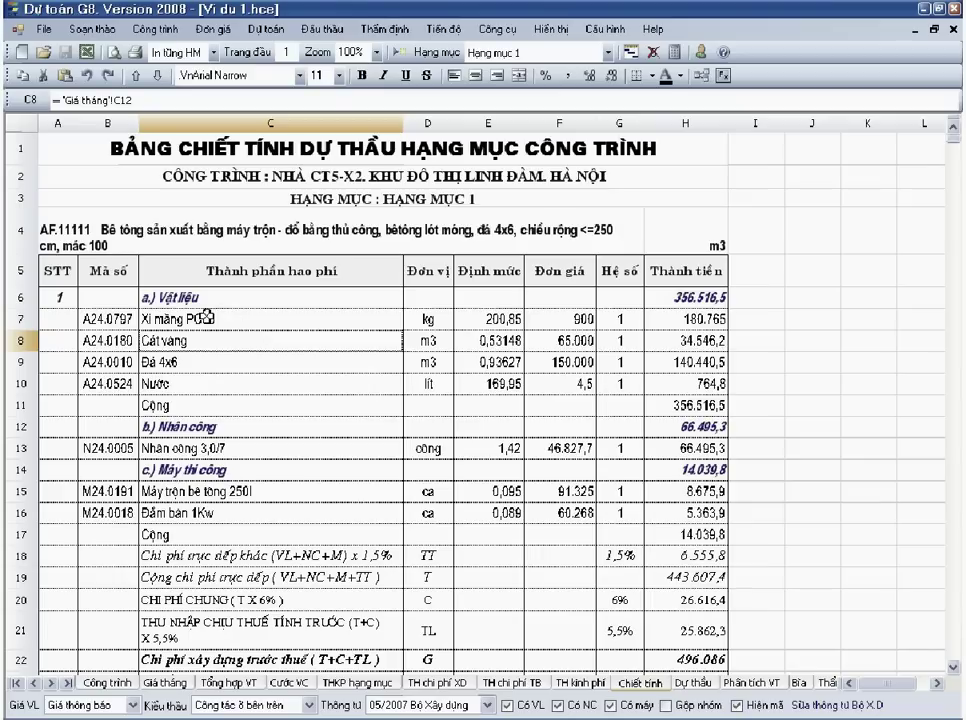
left_click_drag(206, 317, 211, 457)
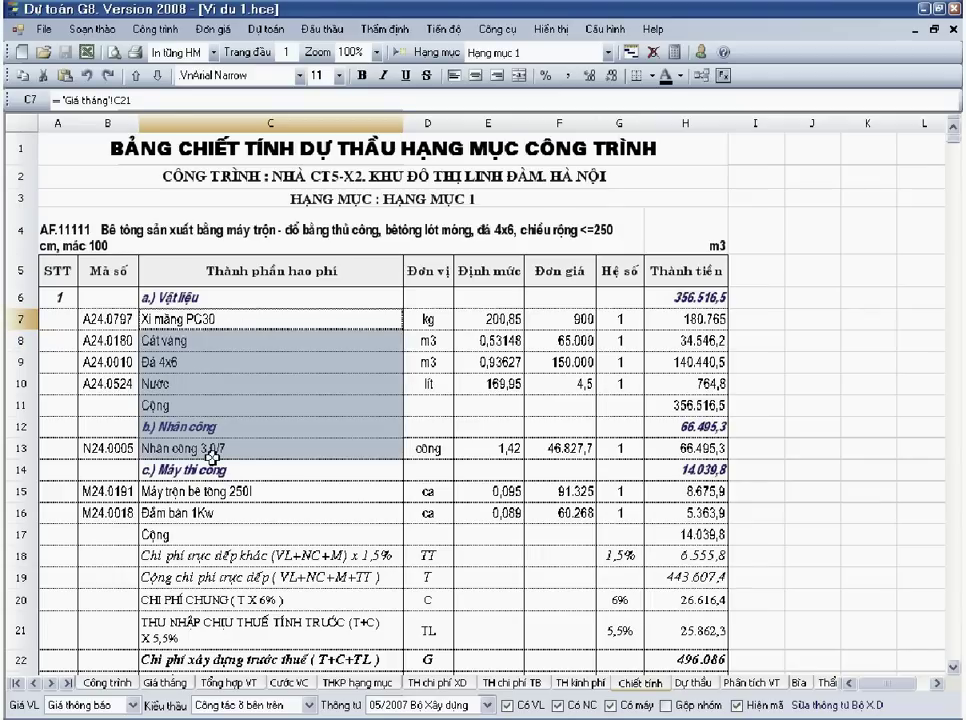
left_click(211, 462)
scroll(211, 460, "down", 2)
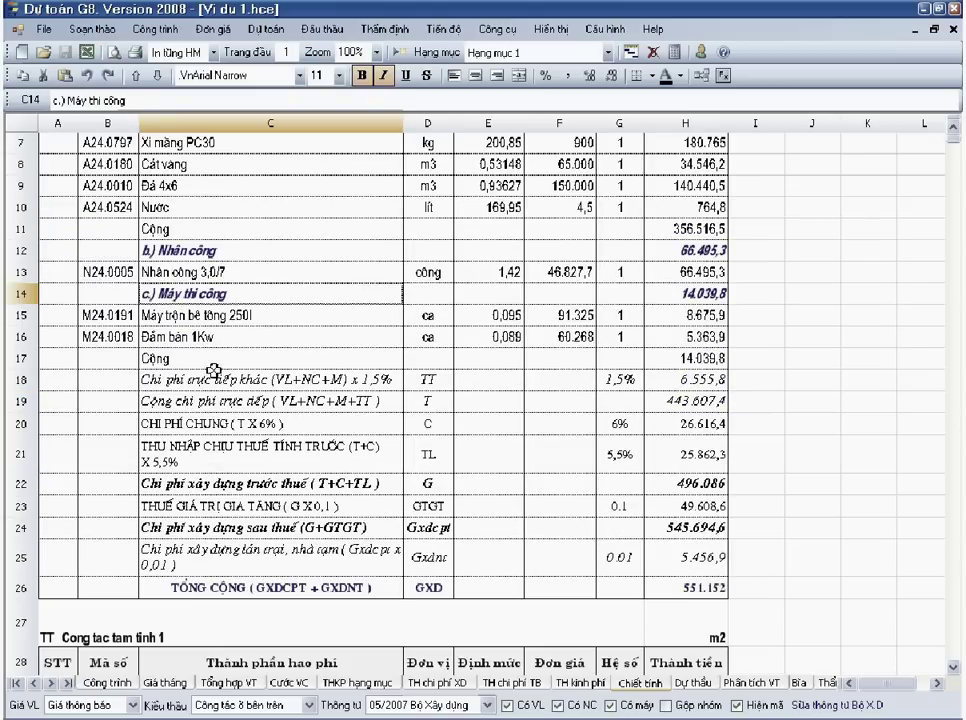
left_click_drag(212, 372, 220, 552)
left_click(244, 440)
scroll(244, 440, "up", 2)
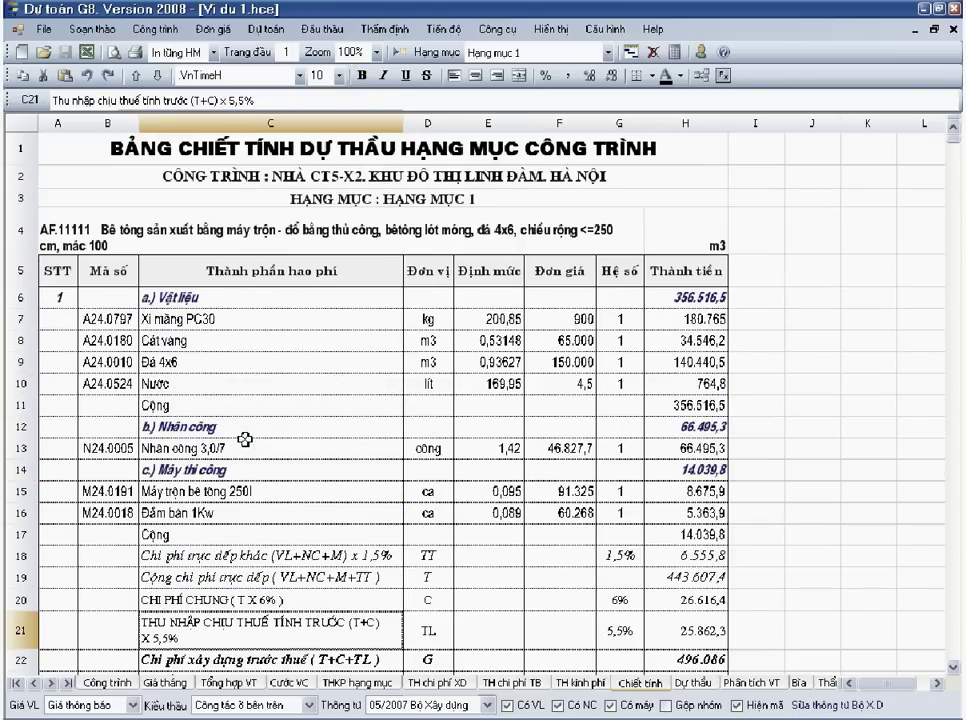
scroll(244, 440, "down", 5)
scroll(300, 470, "up", 3)
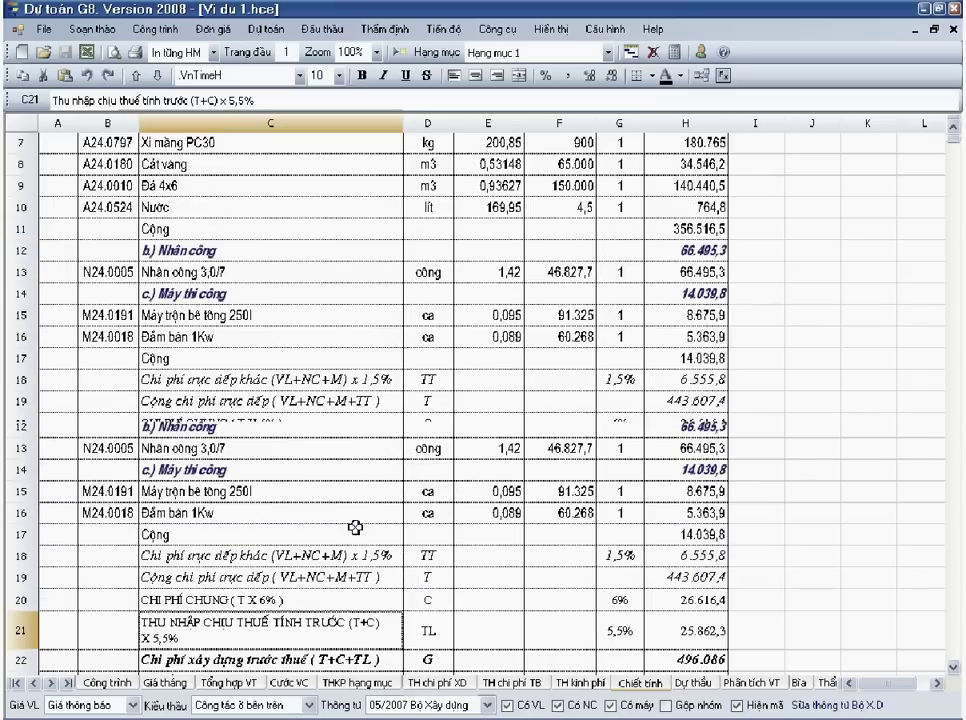
scroll(355, 528, "up", 2)
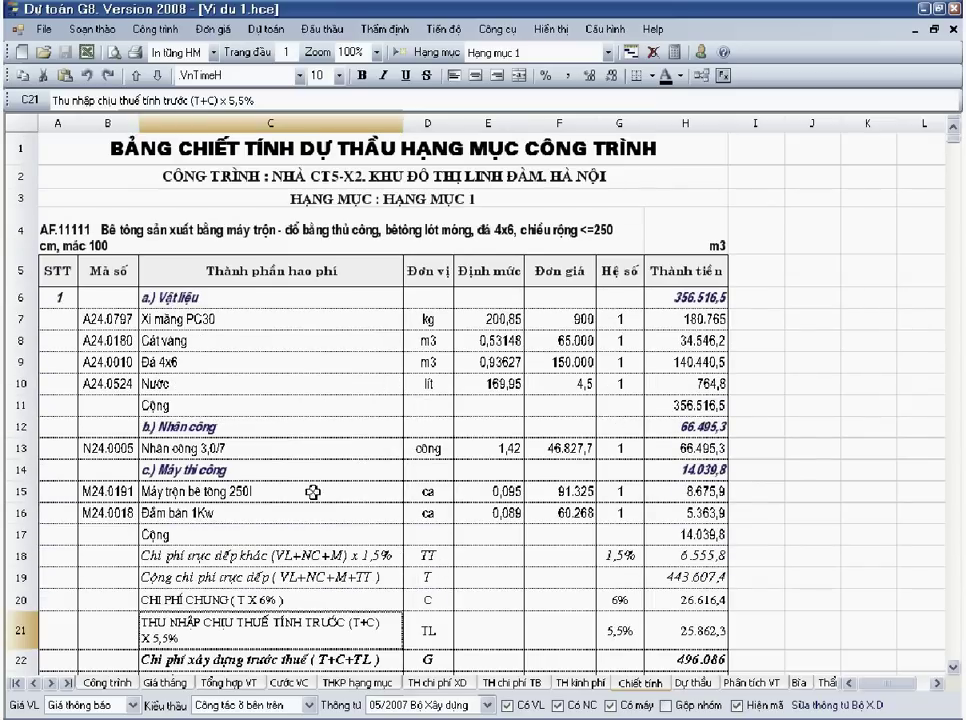
- Compare the separate cost tables of AF.11111 and Cong tac tam tinh 1, from each heading down to the total row
left_click(187, 248)
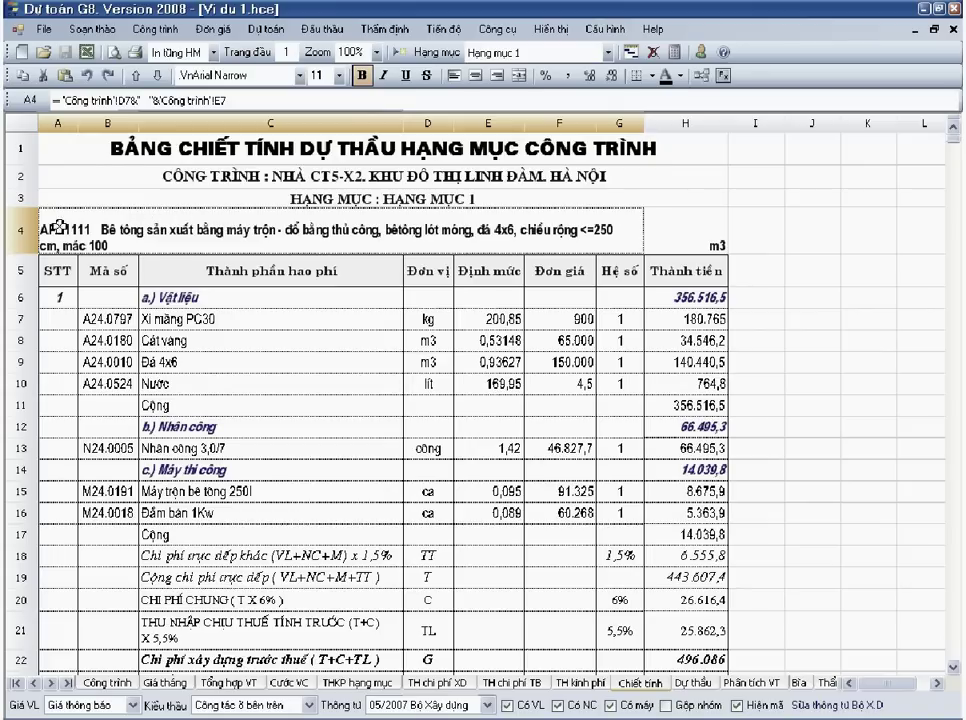
scroll(221, 355, "down", 1)
scroll(221, 355, "up", 1)
left_click_drag(53, 178, 724, 587)
scroll(540, 442, "down", 6)
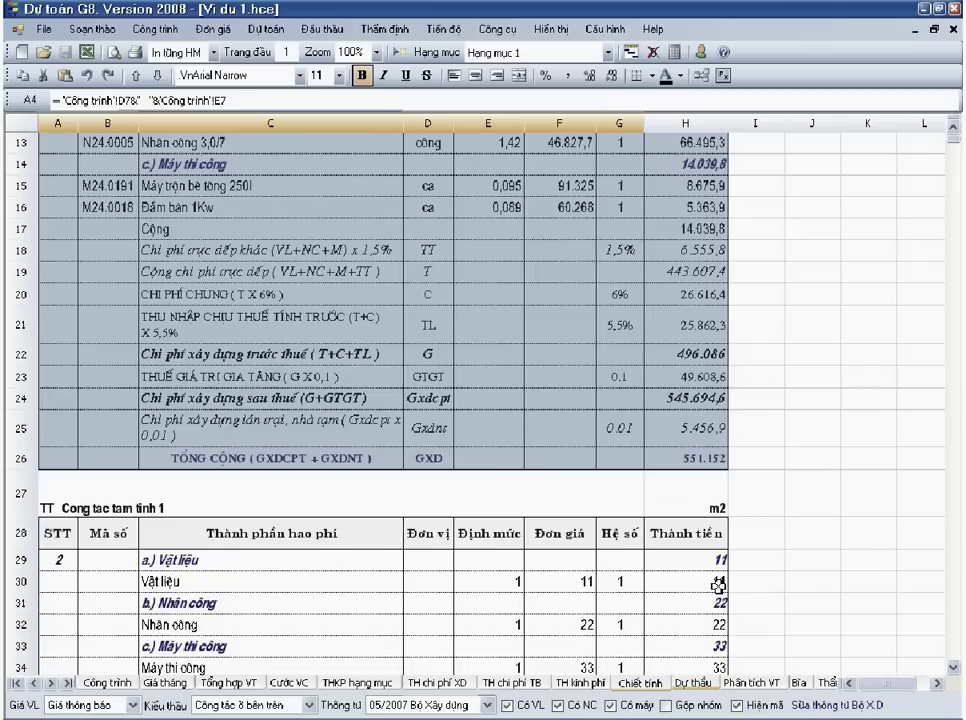
left_click_drag(48, 212, 653, 611)
left_click(632, 595)
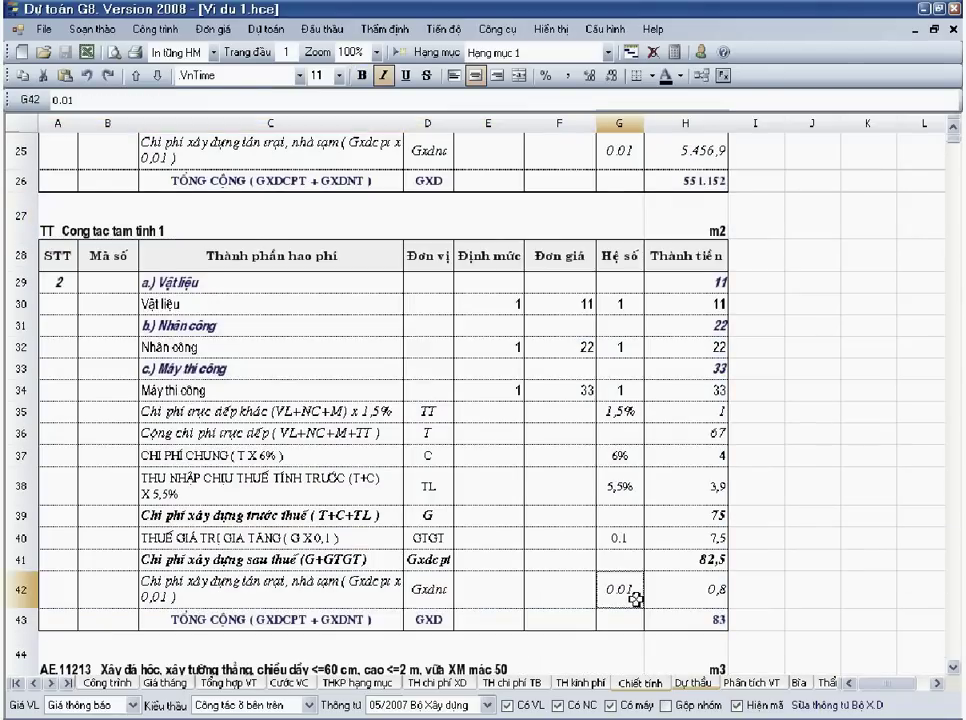
scroll(630, 595, "up", 8)
- Switch the bid layout to Công tác ở bên dưới and recalculate the Chiết tính sheet
left_click(307, 705)
left_click(290, 625)
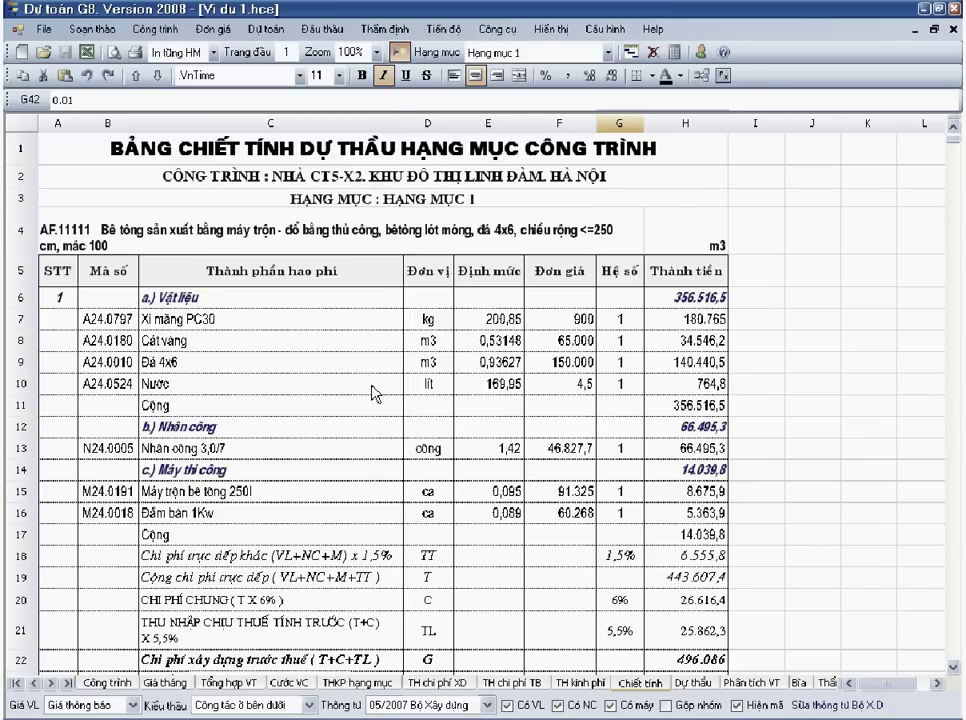
left_click(367, 411)
left_click(316, 395)
- Examine the continuous breakdown table and the rows where work items 1 and 2 start beneath the shared header
left_click_drag(62, 255, 660, 712)
left_click(563, 507)
scroll(560, 507, "up", 15)
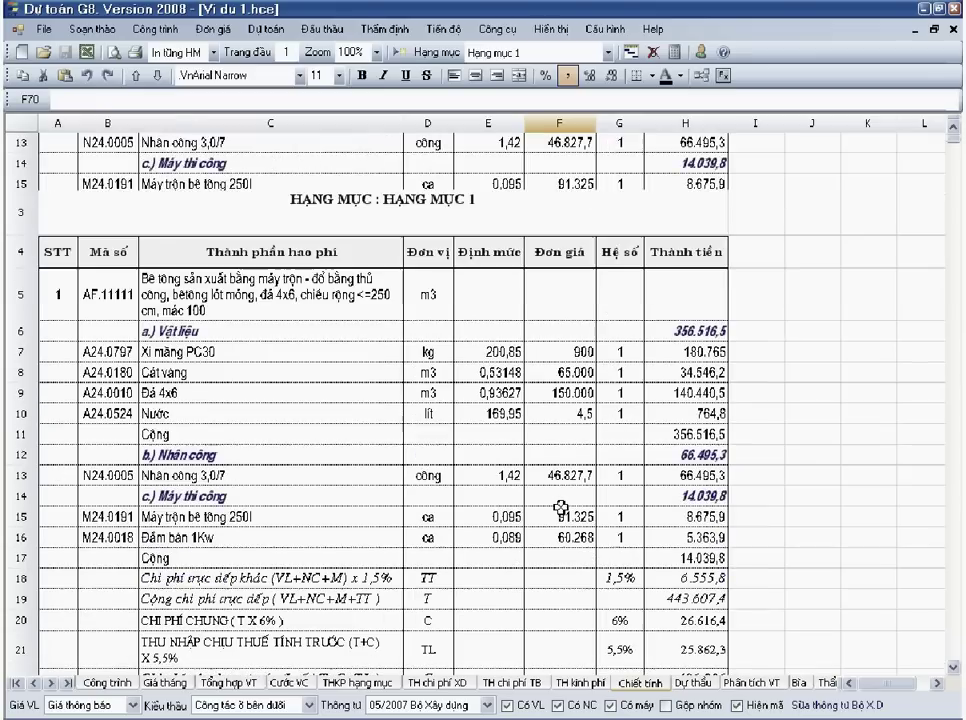
left_click(58, 293)
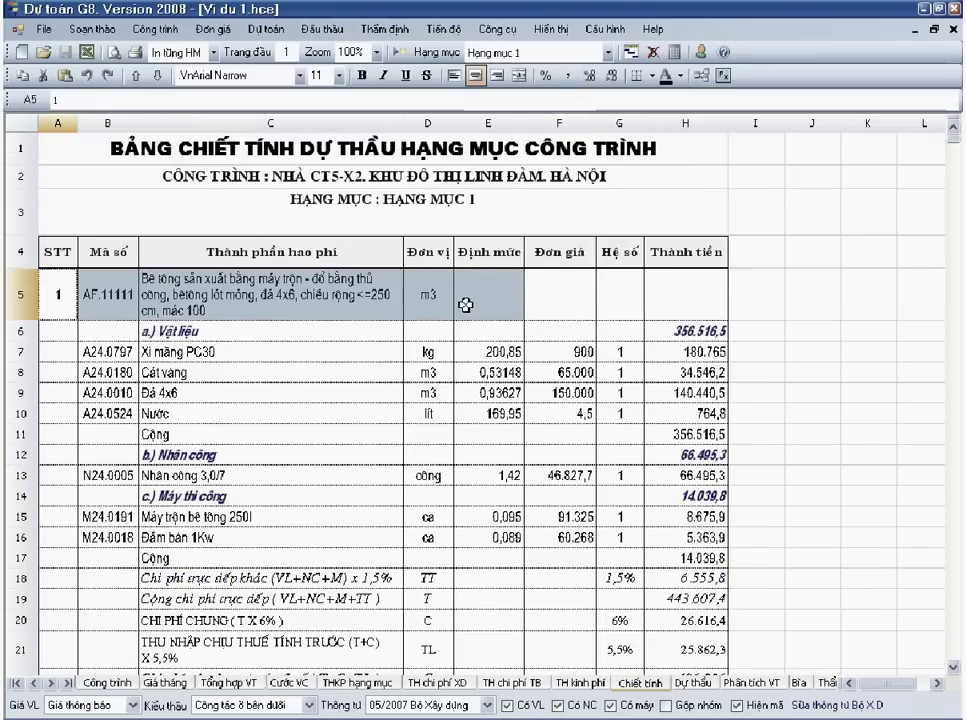
scroll(440, 445, "down", 4)
left_click_drag(67, 462, 435, 470)
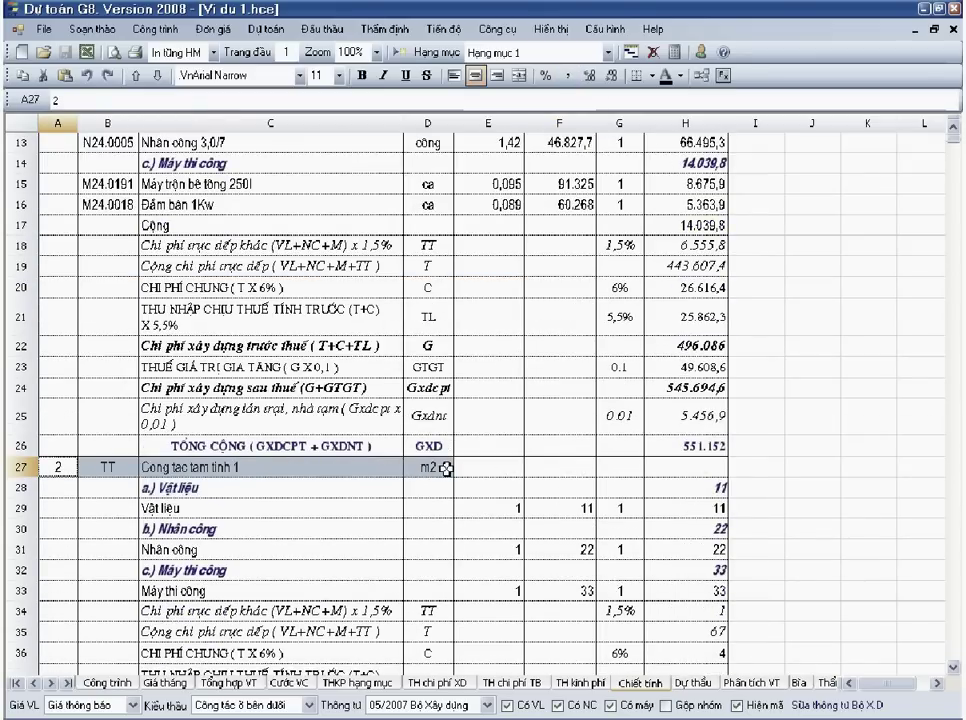
scroll(444, 469, "up", 4)
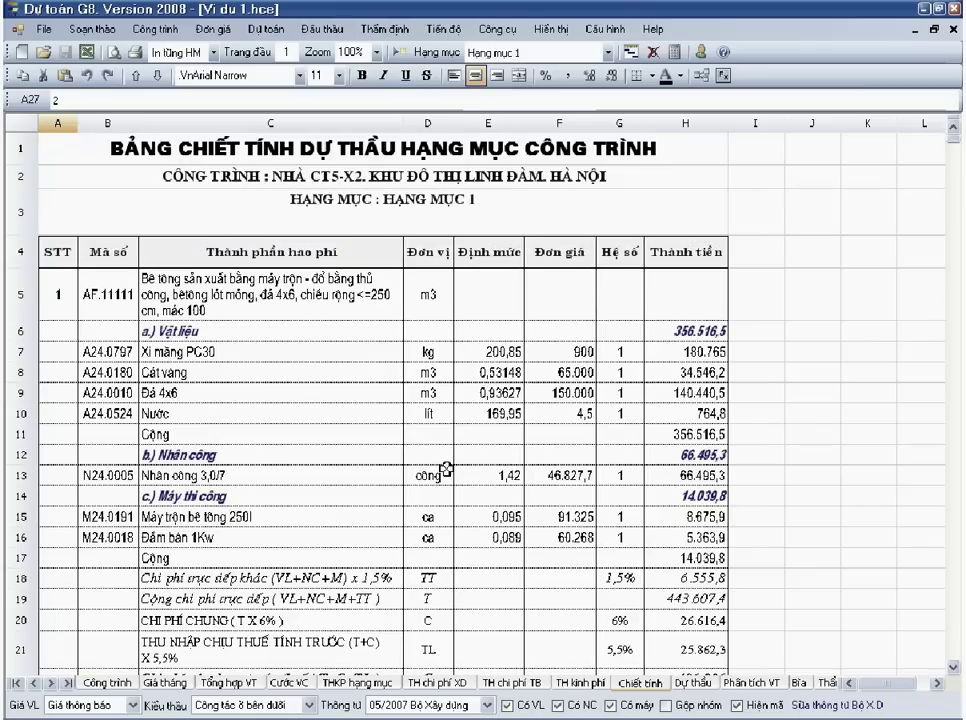
- Look over the breakdown from the table header through the first work items, finishing on the row of item 1
scroll(444, 469, "down", 1)
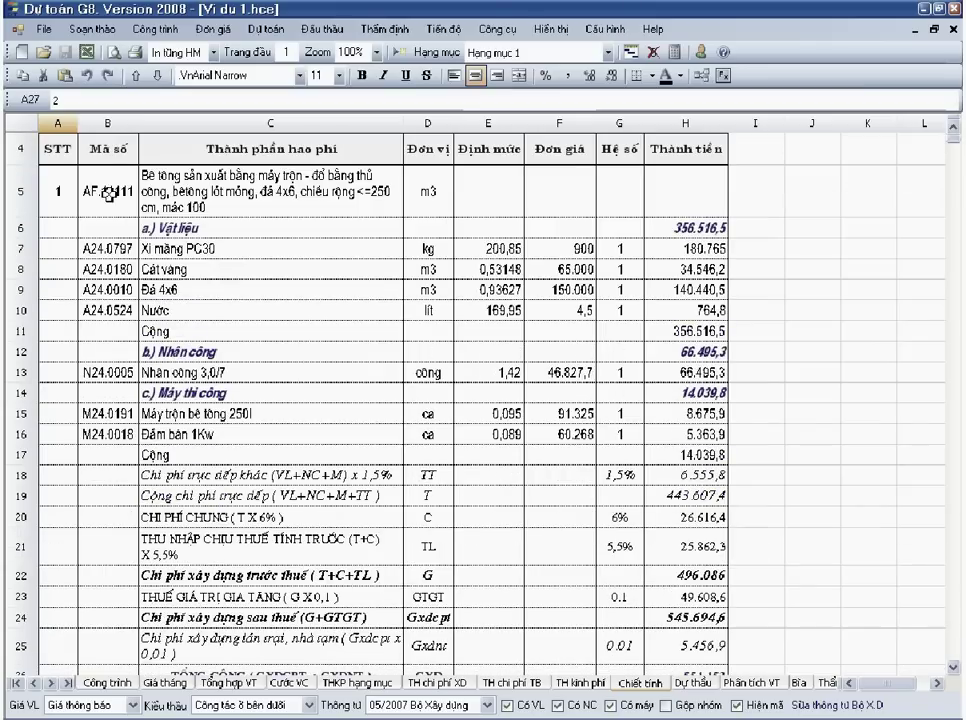
left_click_drag(57, 148, 656, 672)
left_click(582, 549)
scroll(585, 548, "up", 6)
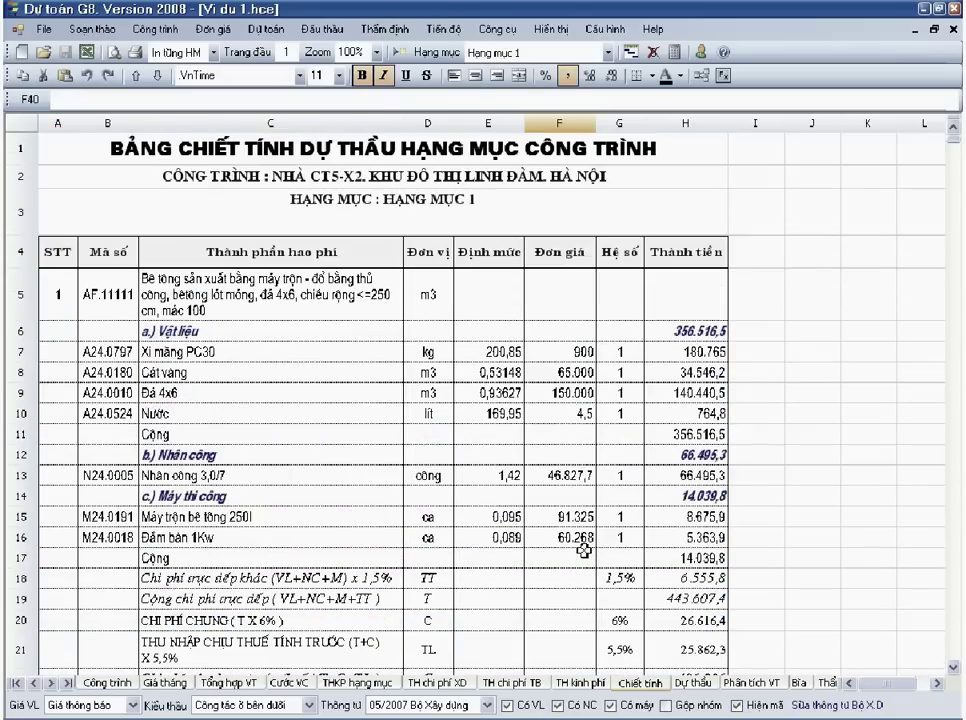
left_click(144, 226)
left_click(44, 226)
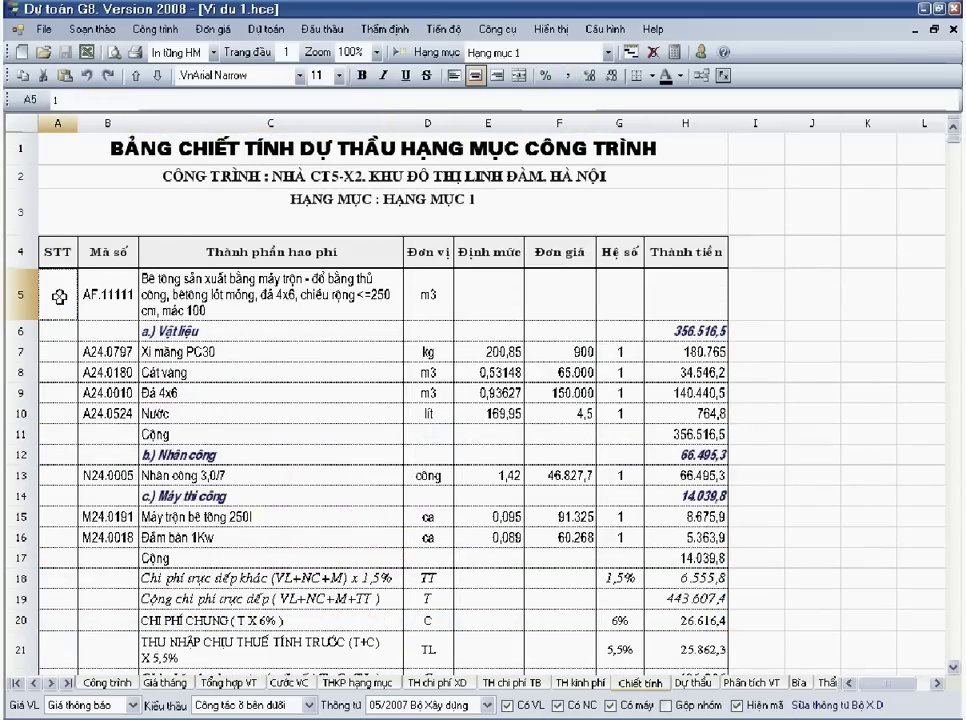
- Switch the bid layout to Dự thầu ngang and recalculate the Chiết tính sheet
left_click(309, 704)
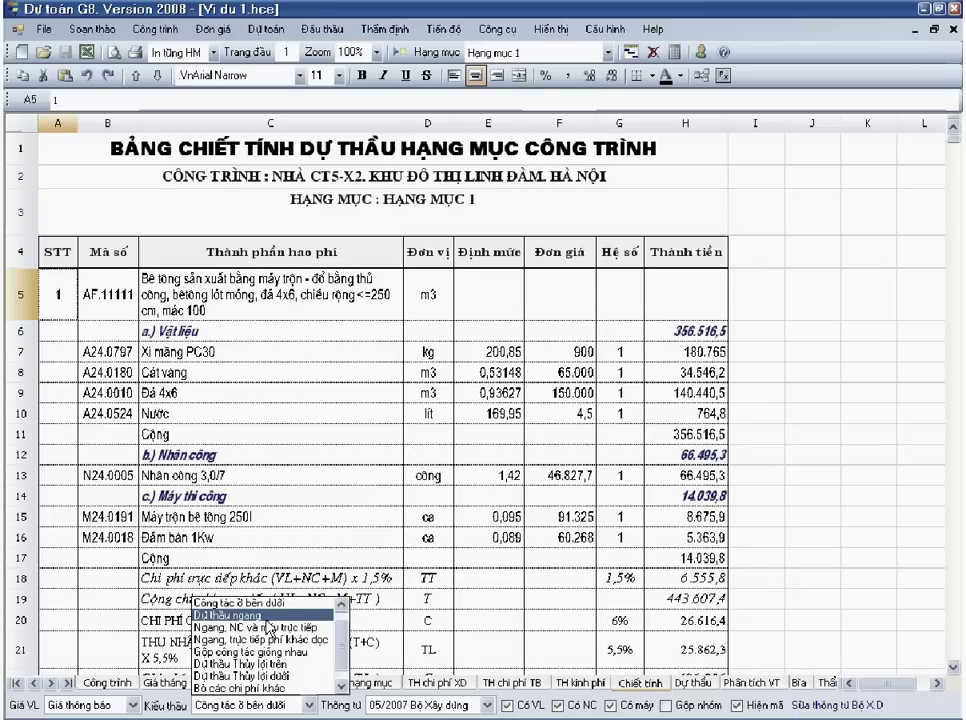
left_click(266, 617)
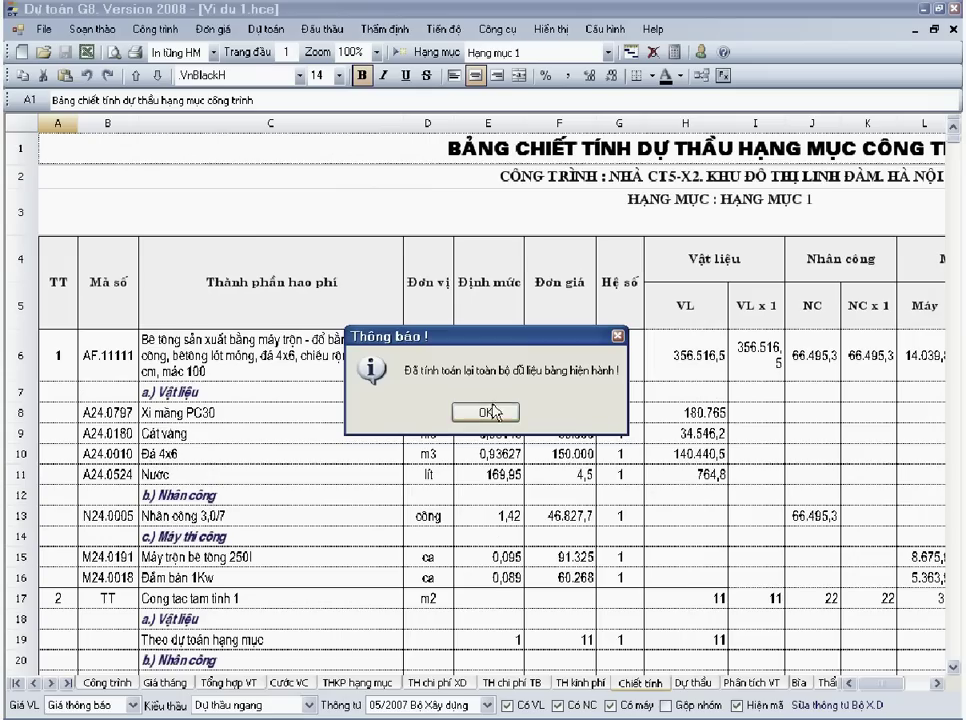
left_click(367, 313)
- Examine the first work item's row in the horizontal layout, checking the material, labour, machine and other direct cost cells
left_click(300, 355)
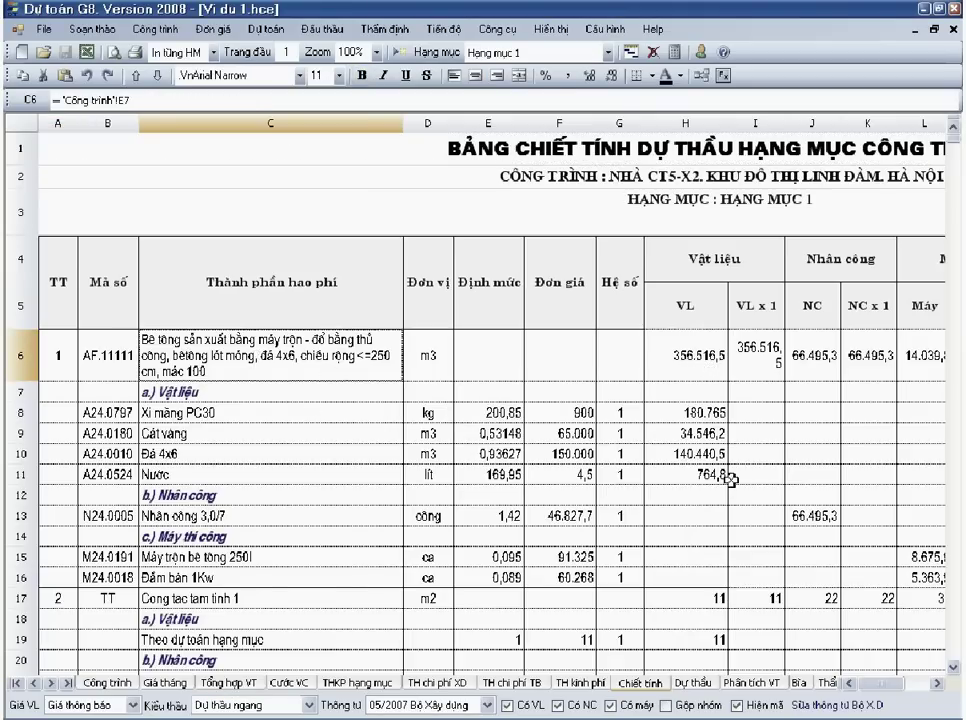
left_click(939, 684)
left_click(939, 684)
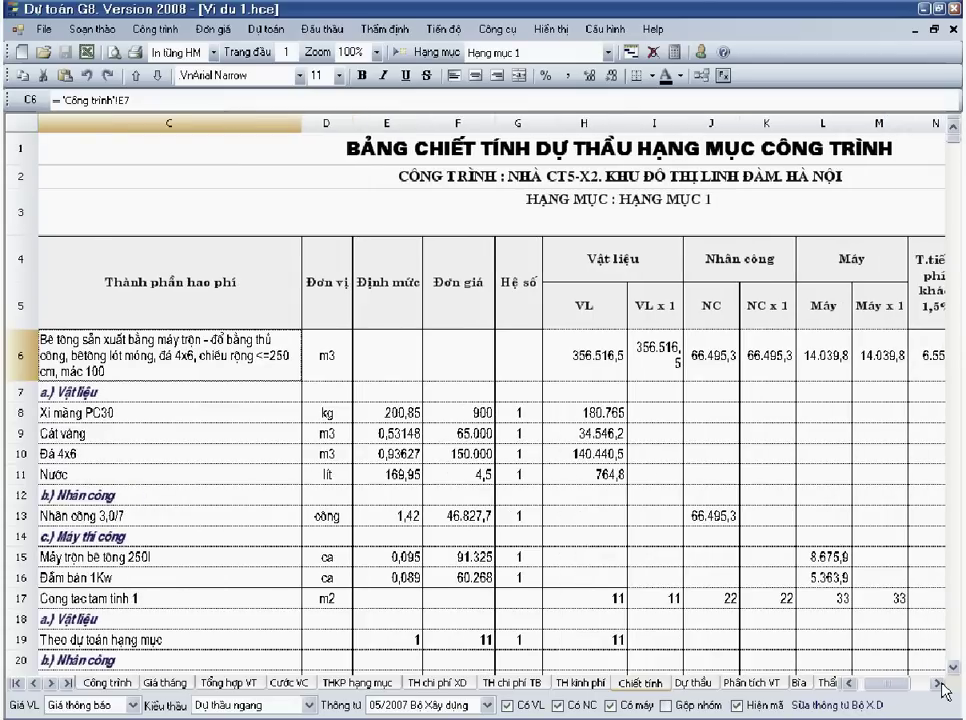
left_click(939, 684)
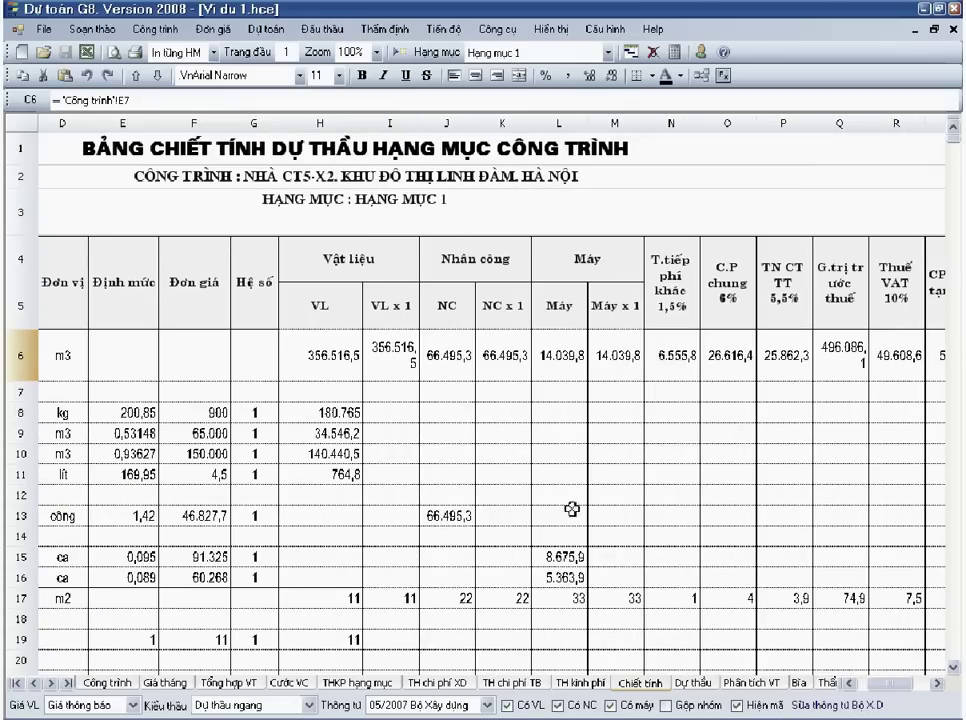
left_click(357, 368)
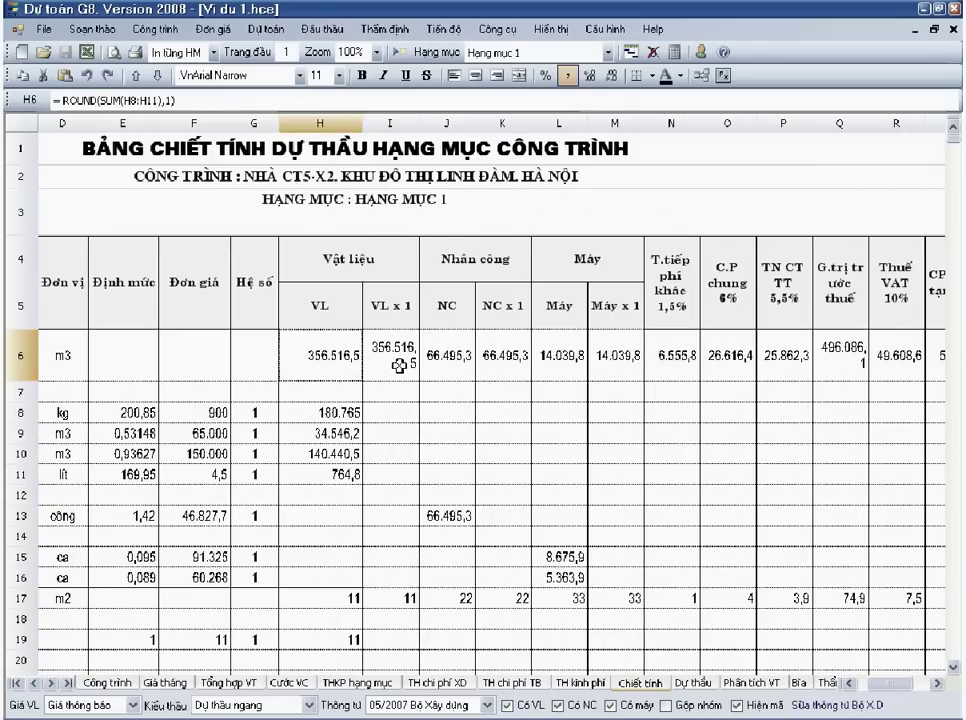
left_click(399, 367)
left_click(452, 363)
left_click(505, 363)
left_click(560, 363)
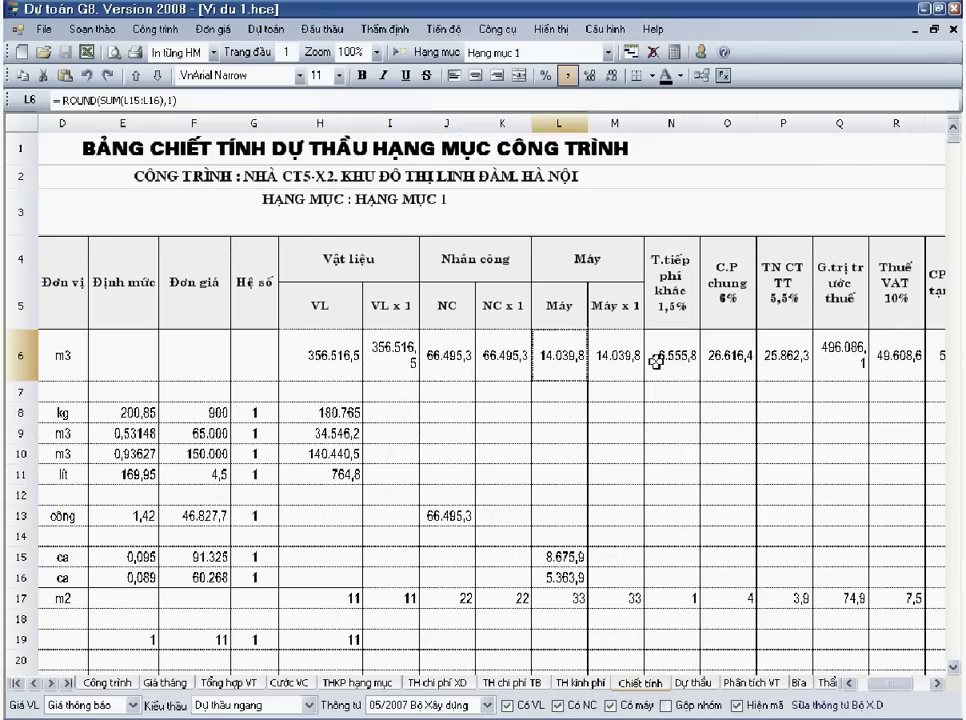
left_click(655, 364)
left_click_drag(611, 361, 364, 349)
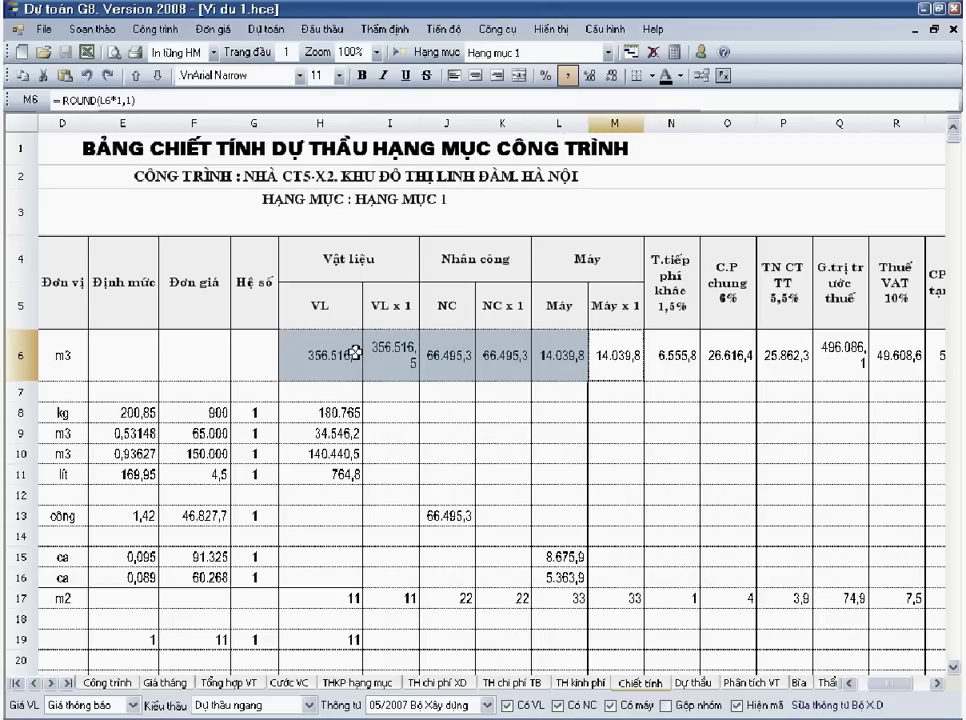
- Examine the first work item's cost columns from other direct costs through overhead, pre-tax value, VAT and temporary housing to the total unit price
left_click(937, 684)
left_click(937, 684)
left_click(937, 684)
left_click(479, 361)
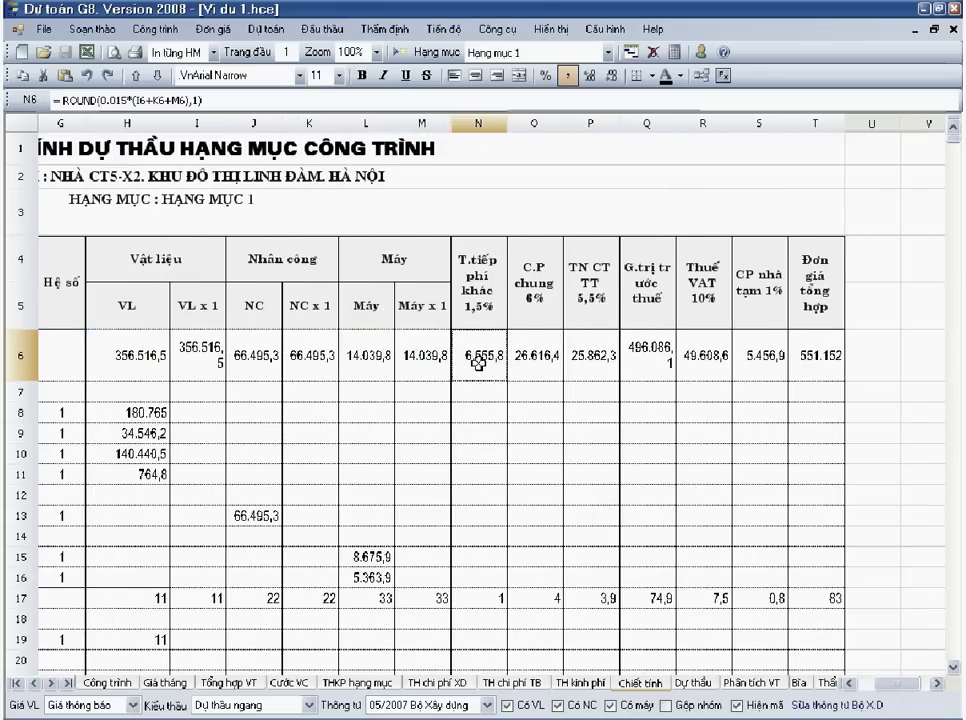
left_click(546, 359)
left_click(604, 308)
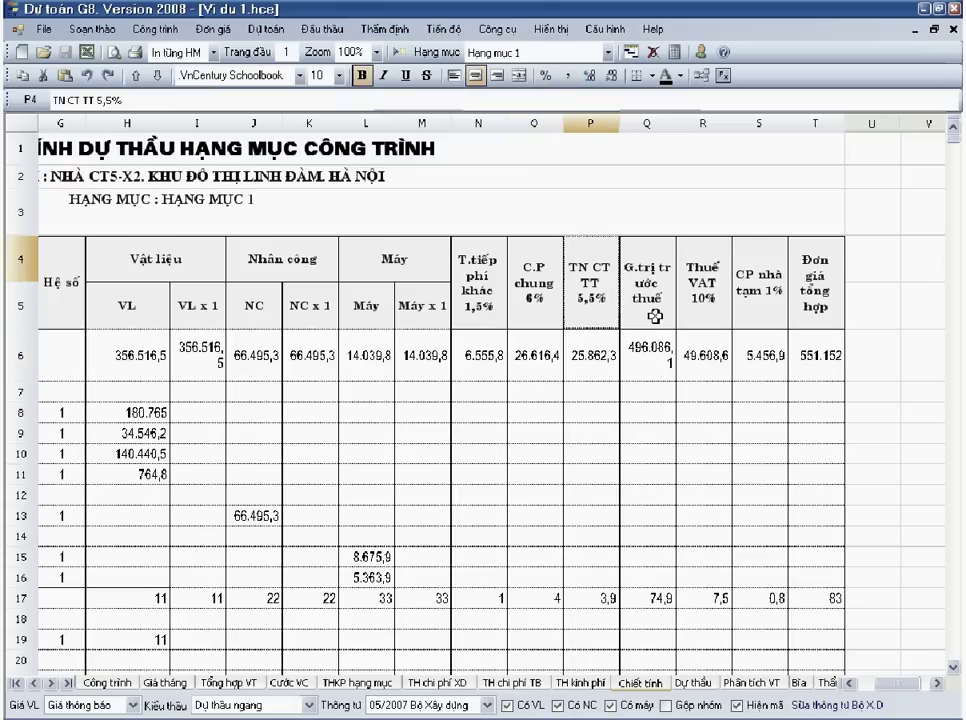
left_click(653, 317)
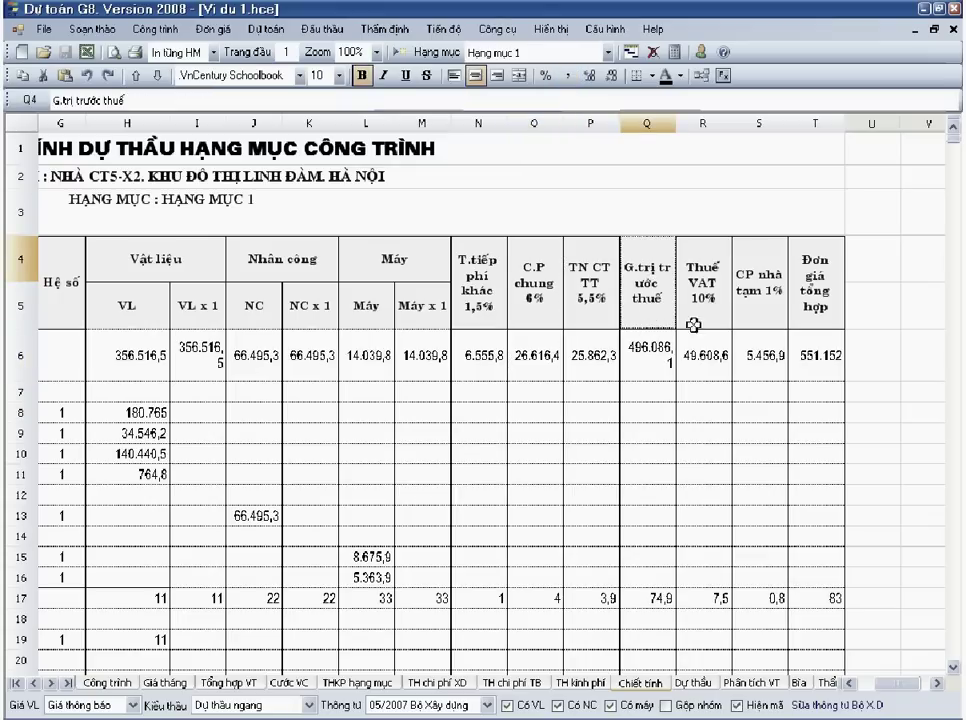
left_click_drag(712, 308, 722, 362)
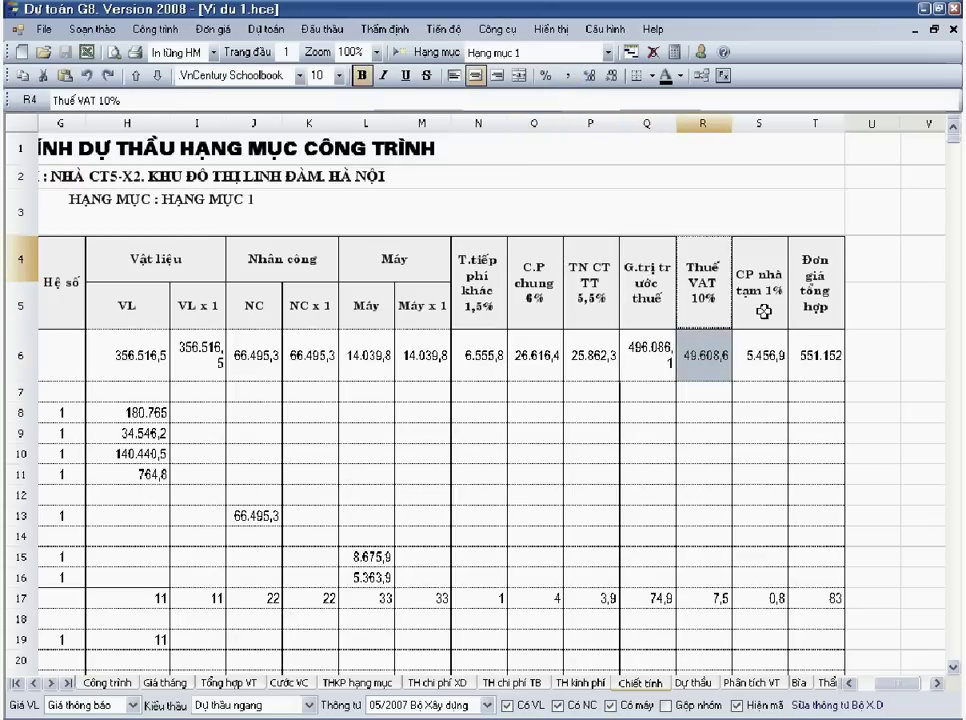
left_click_drag(761, 308, 764, 345)
left_click_drag(828, 367, 156, 361)
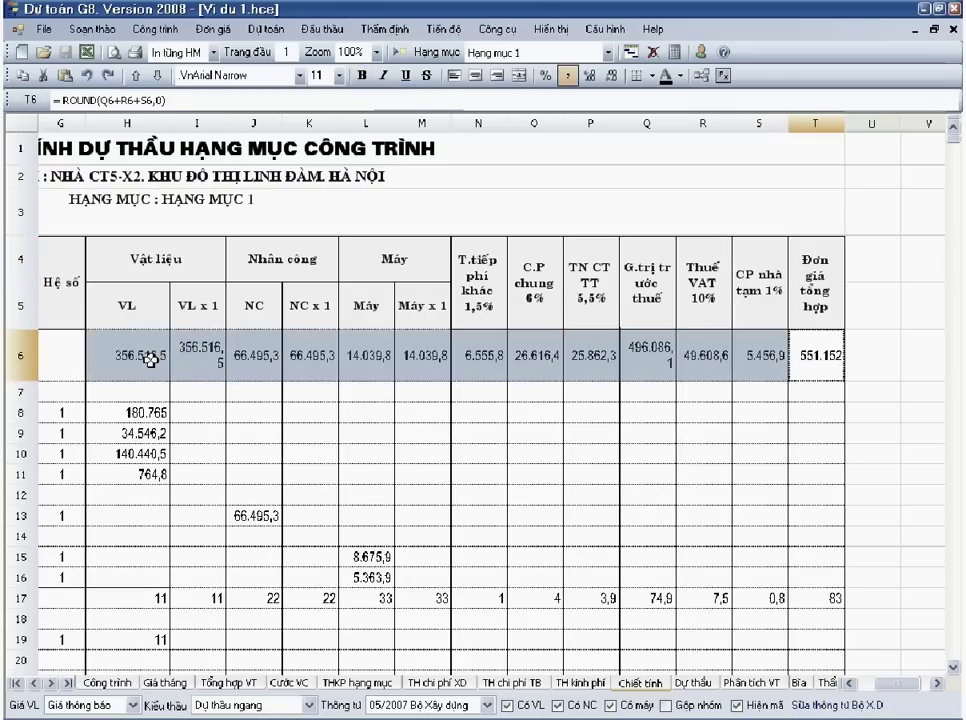
left_click(149, 364)
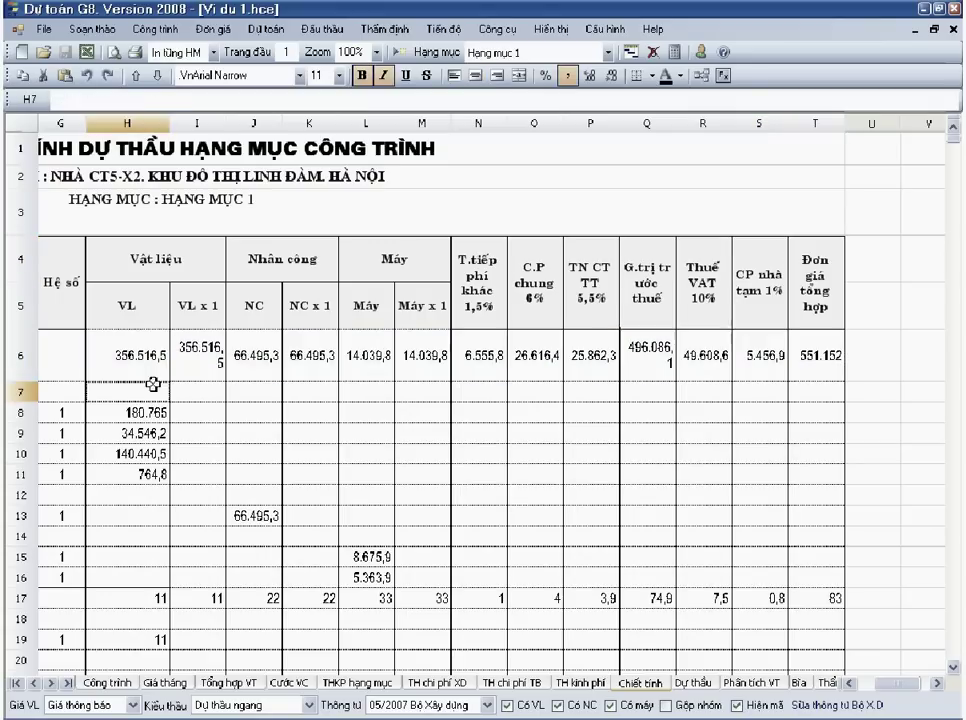
- Review the first work item's code, description and its material, labour and machine component rows in the horizontal layout
key("Home")
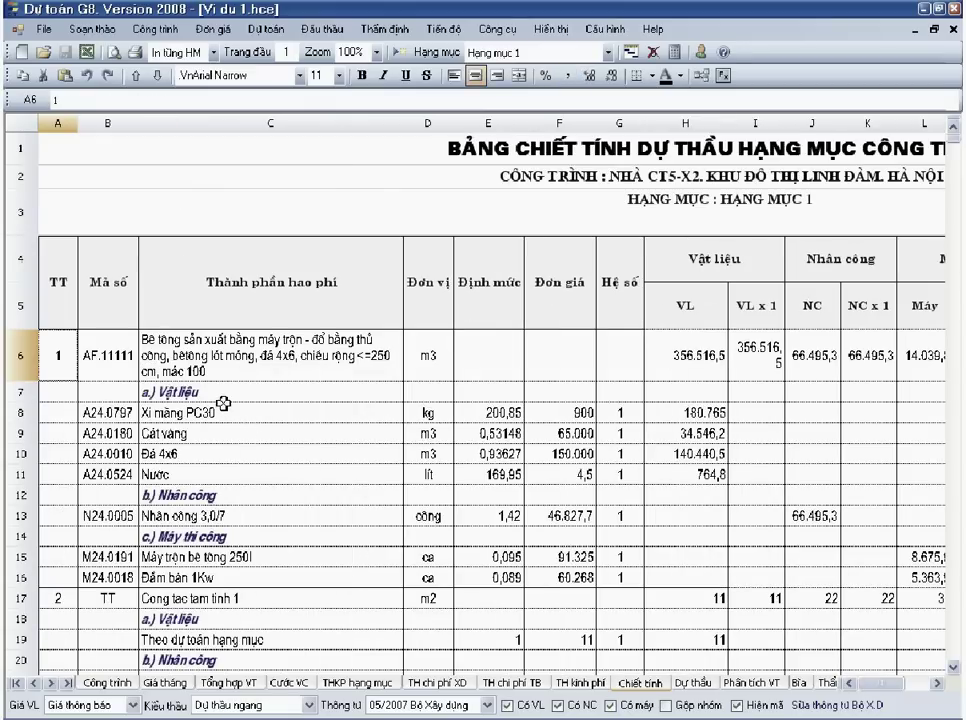
left_click_drag(222, 397, 214, 563)
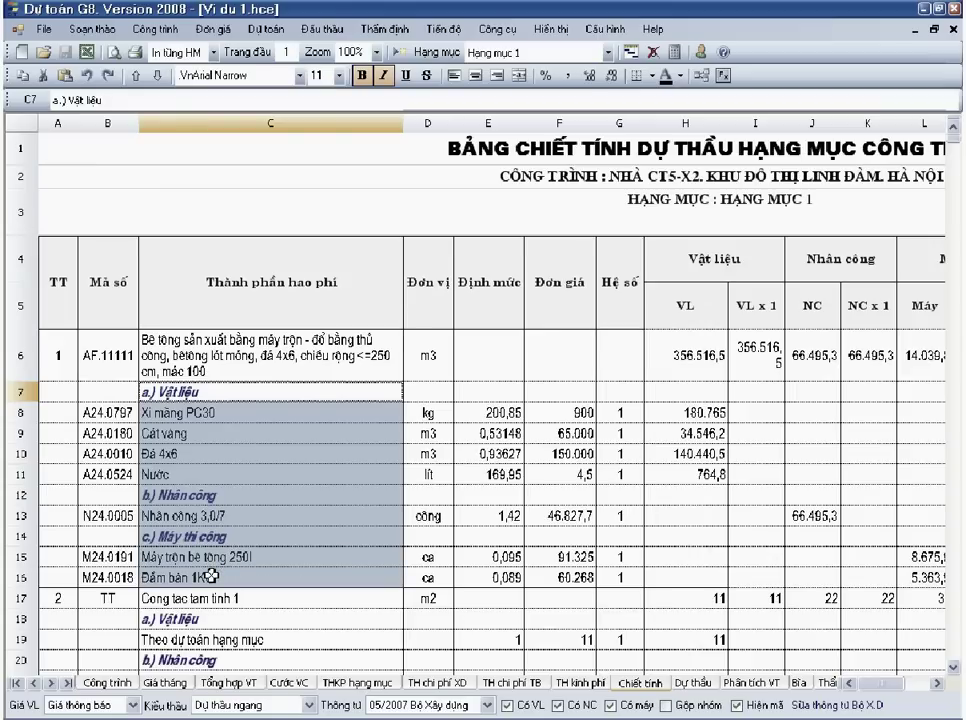
left_click(278, 546)
scroll(280, 600, "down", 3)
scroll(270, 580, "up", 3)
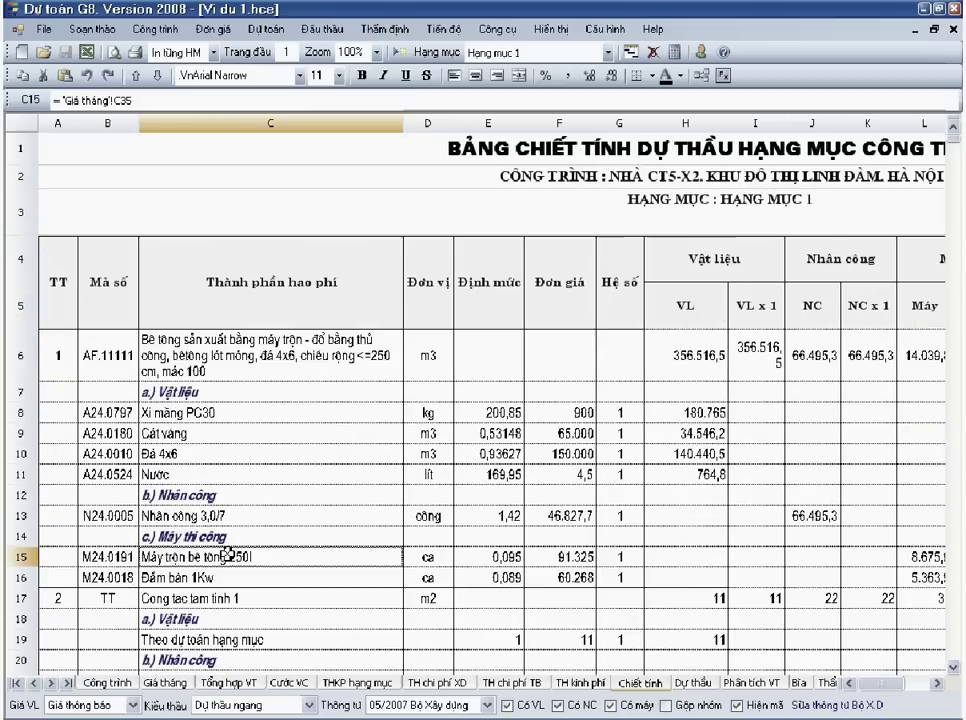
left_click(330, 340)
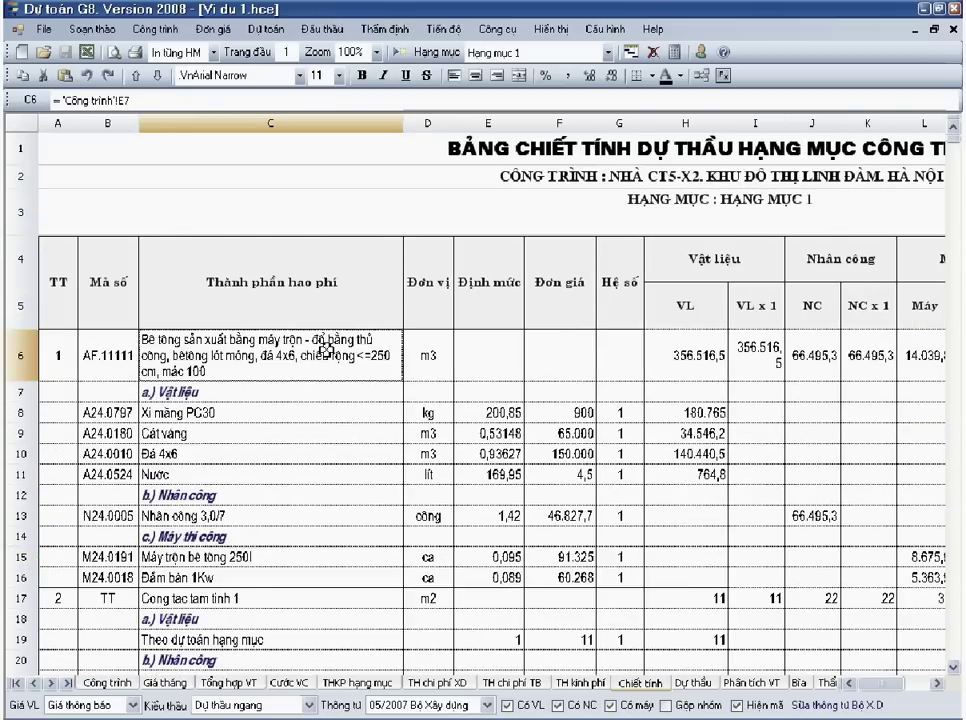
left_click(110, 358)
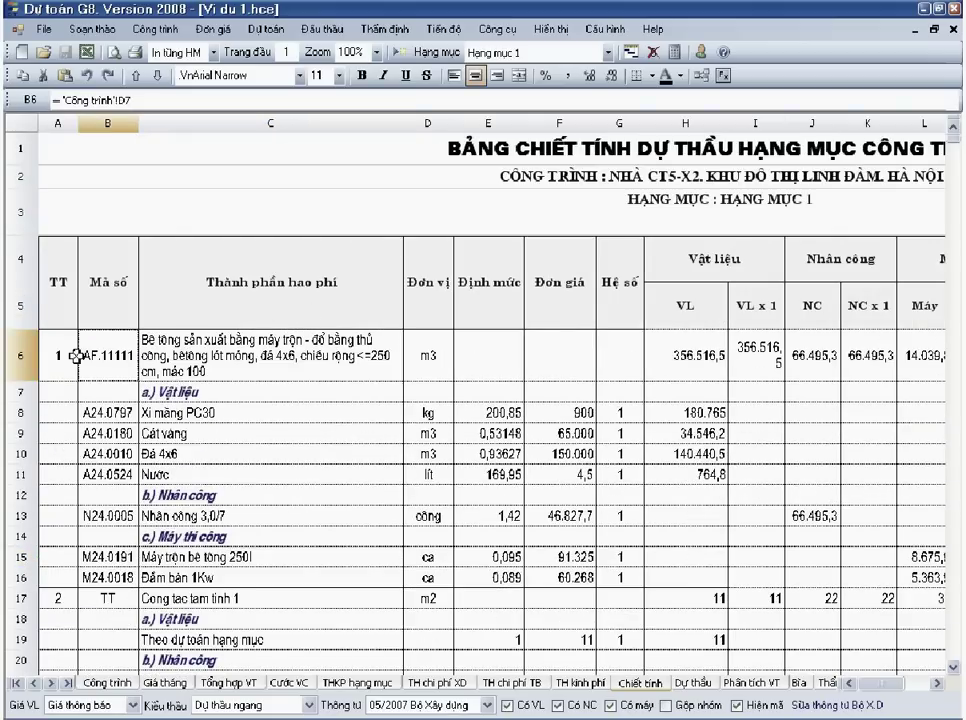
left_click(72, 360)
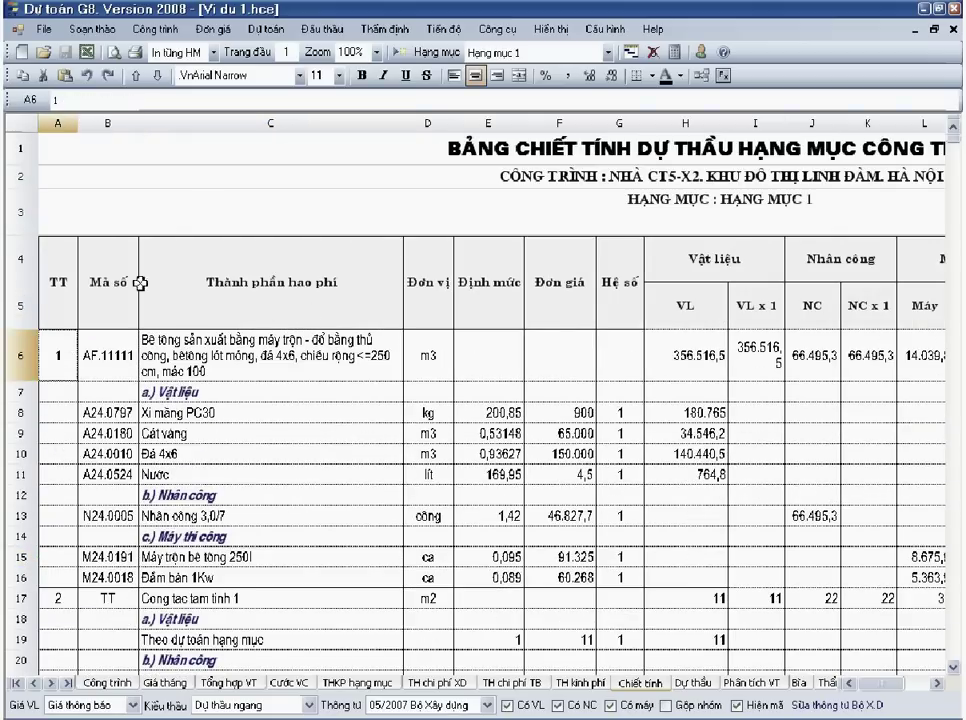
- Look over the available bid layouts and compare them with the first item's labour and machine component rows
left_click(324, 29)
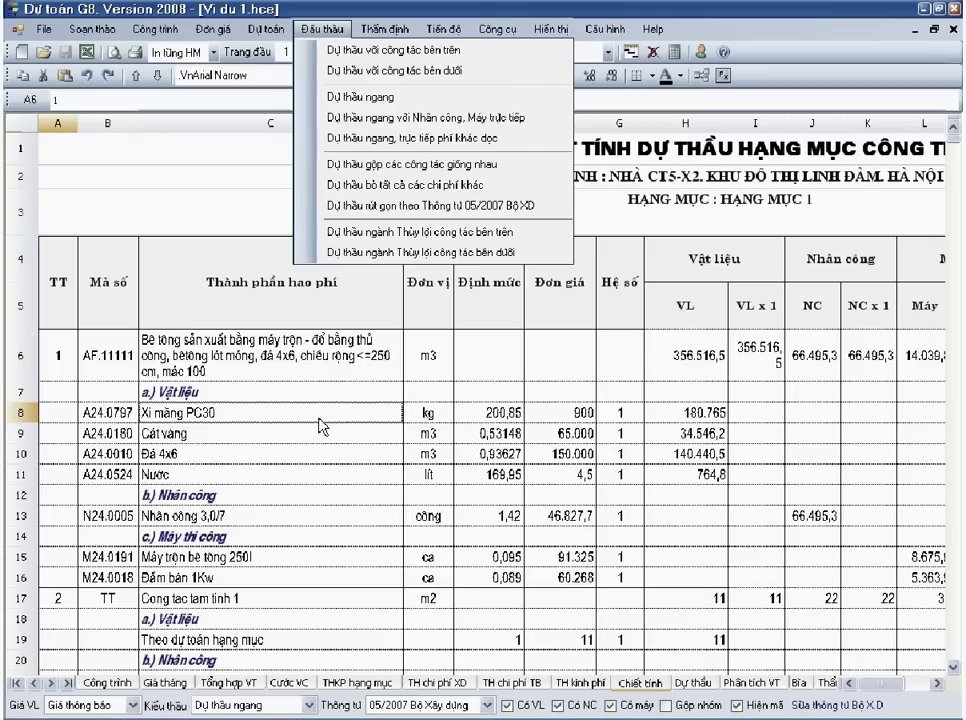
left_click(272, 410)
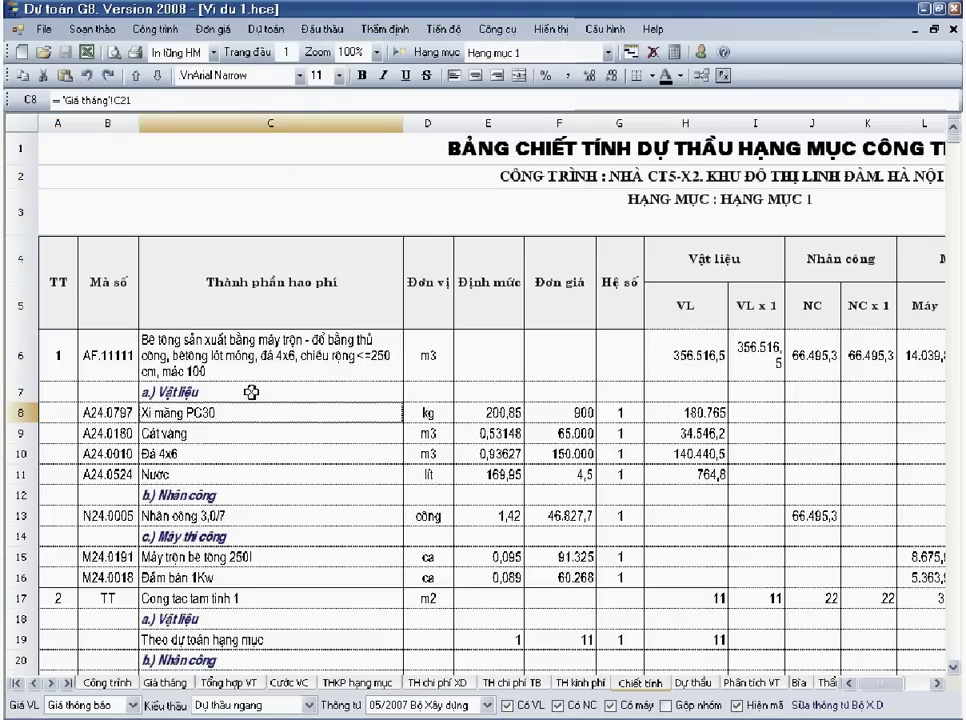
left_click_drag(250, 392, 218, 573)
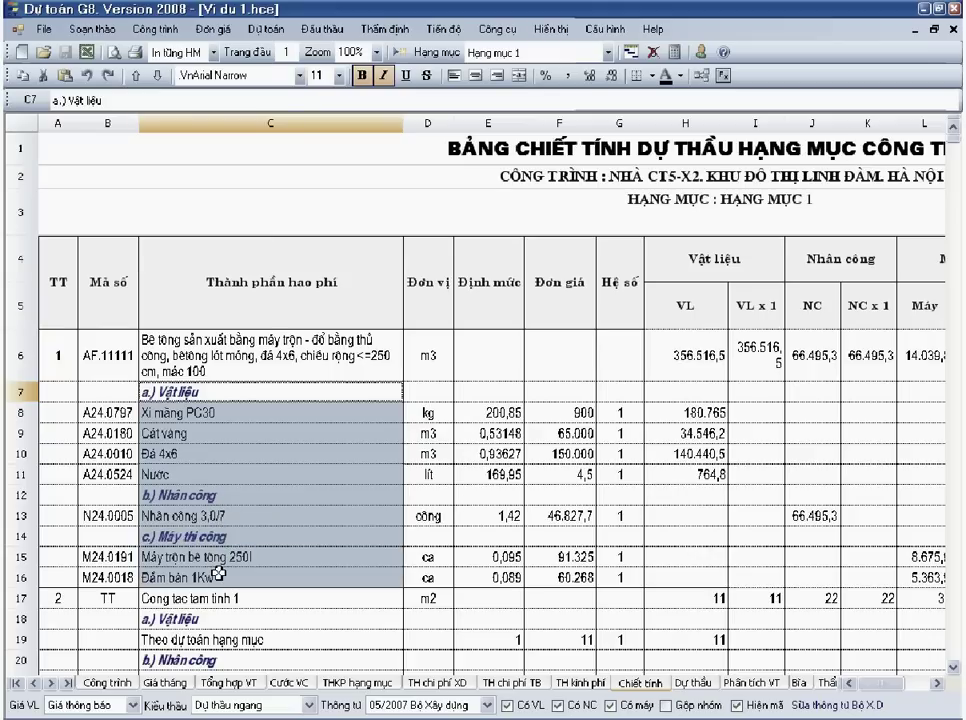
left_click(229, 497)
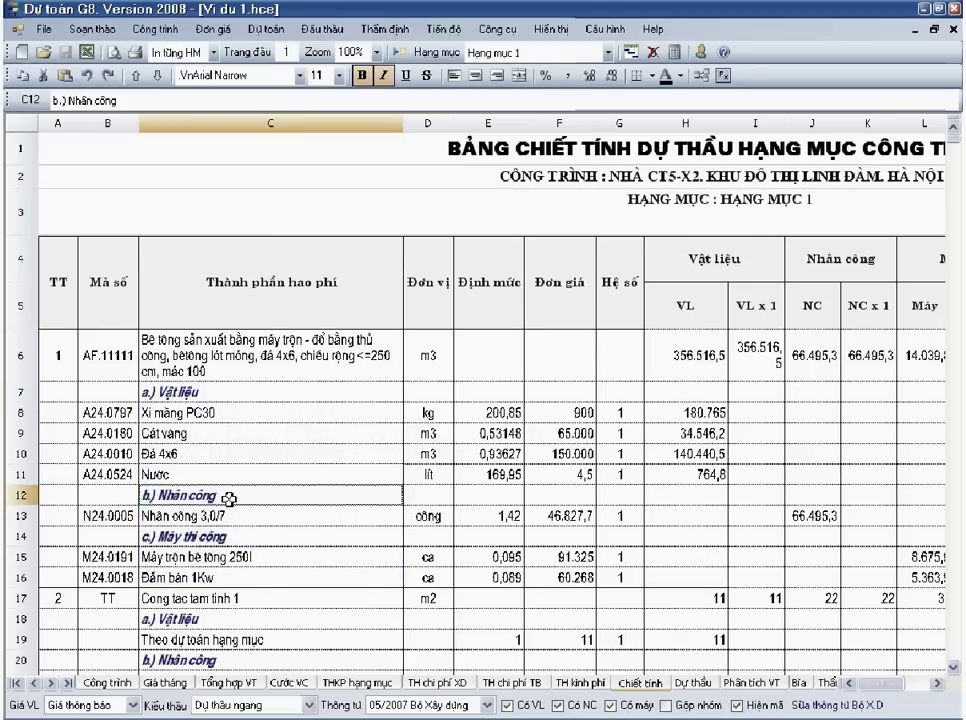
left_click(325, 29)
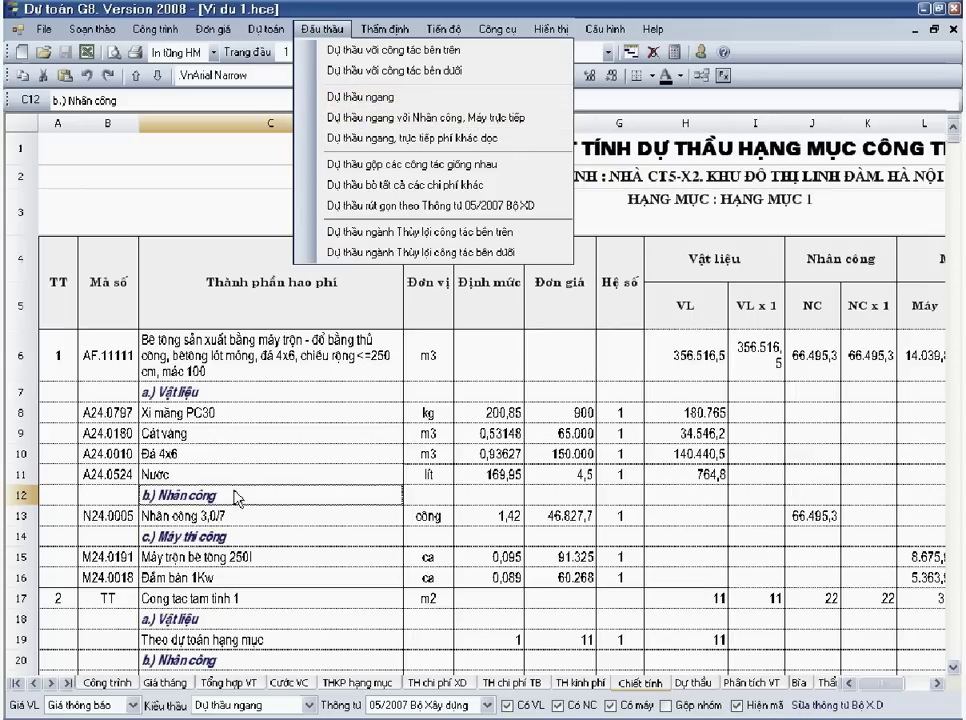
left_click(232, 495)
left_click_drag(198, 493, 198, 517)
left_click_drag(196, 551, 207, 502)
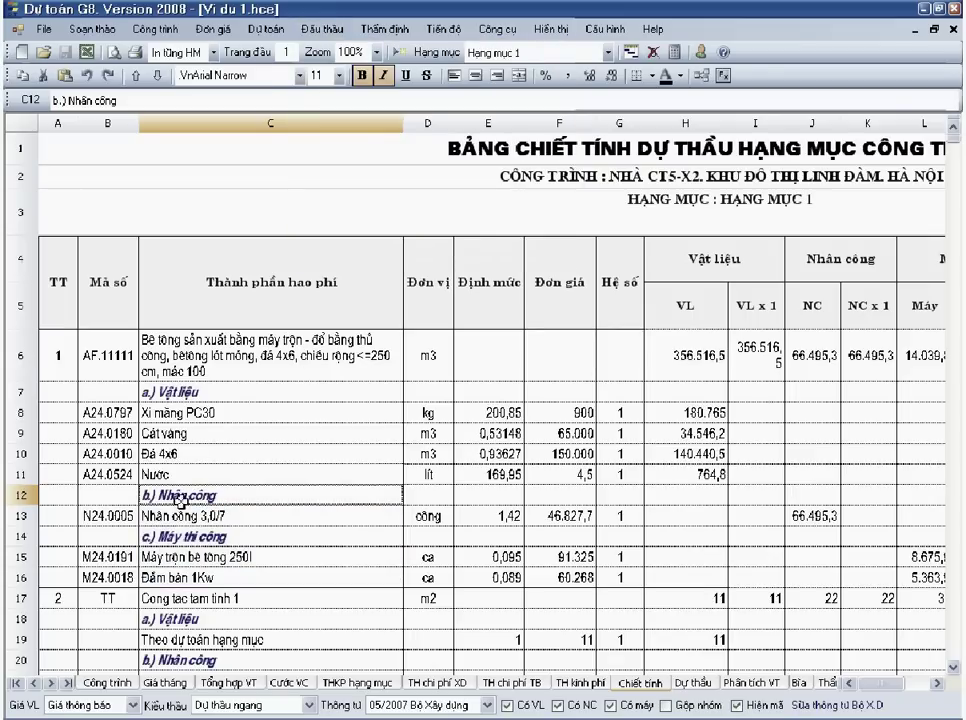
- Check the Nhân công and Ca máy unit price columns on the Công trình sheet, and return to the Chiết tính sheet
left_click(107, 684)
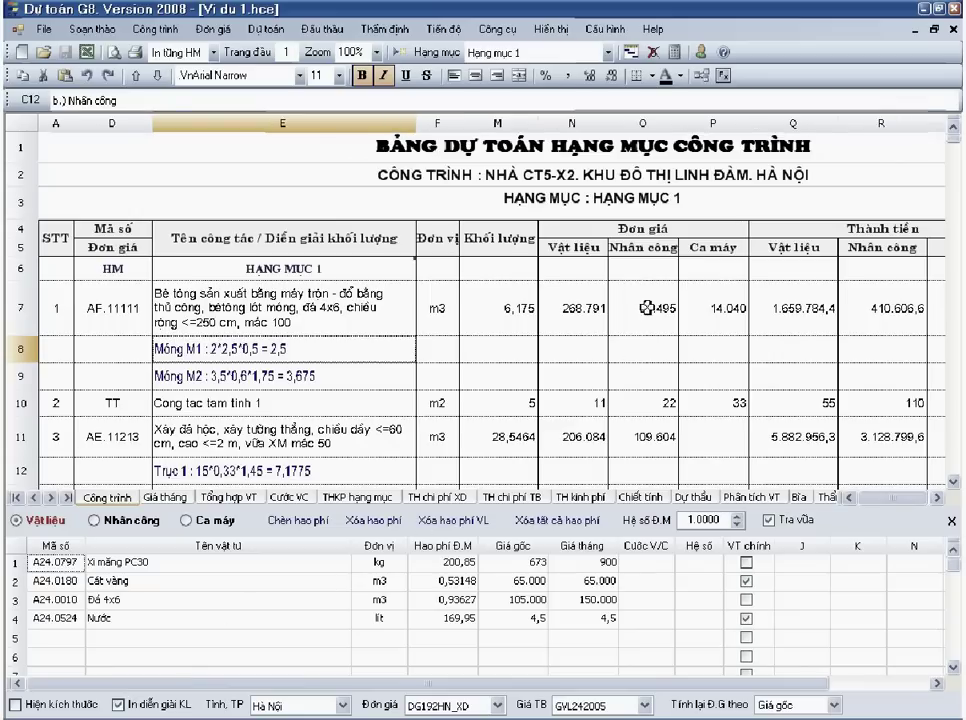
left_click_drag(668, 128, 712, 126)
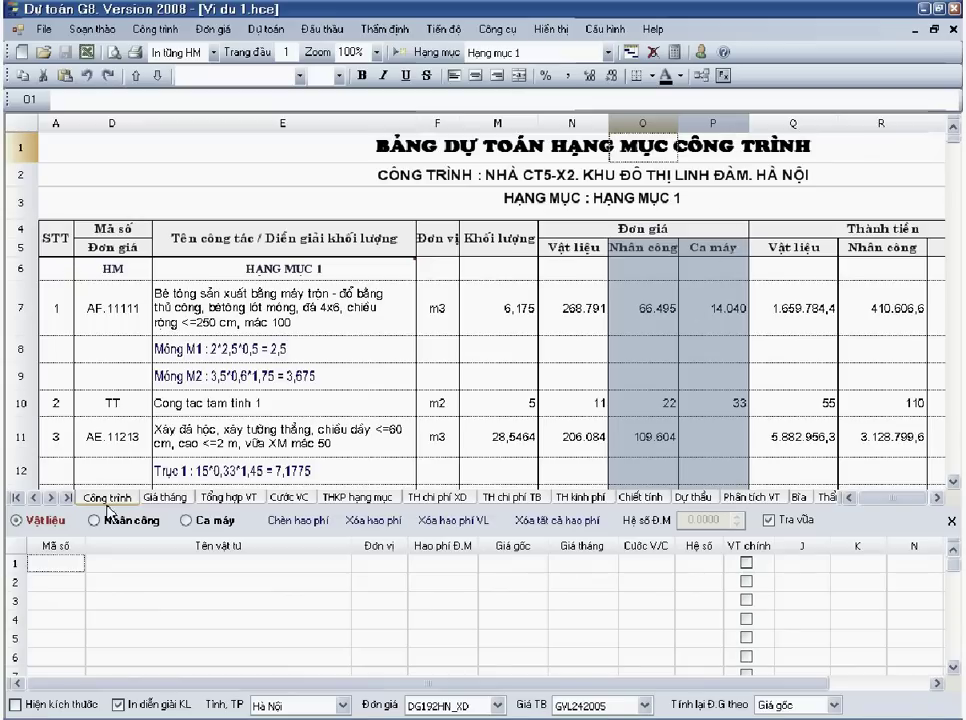
left_click(640, 497)
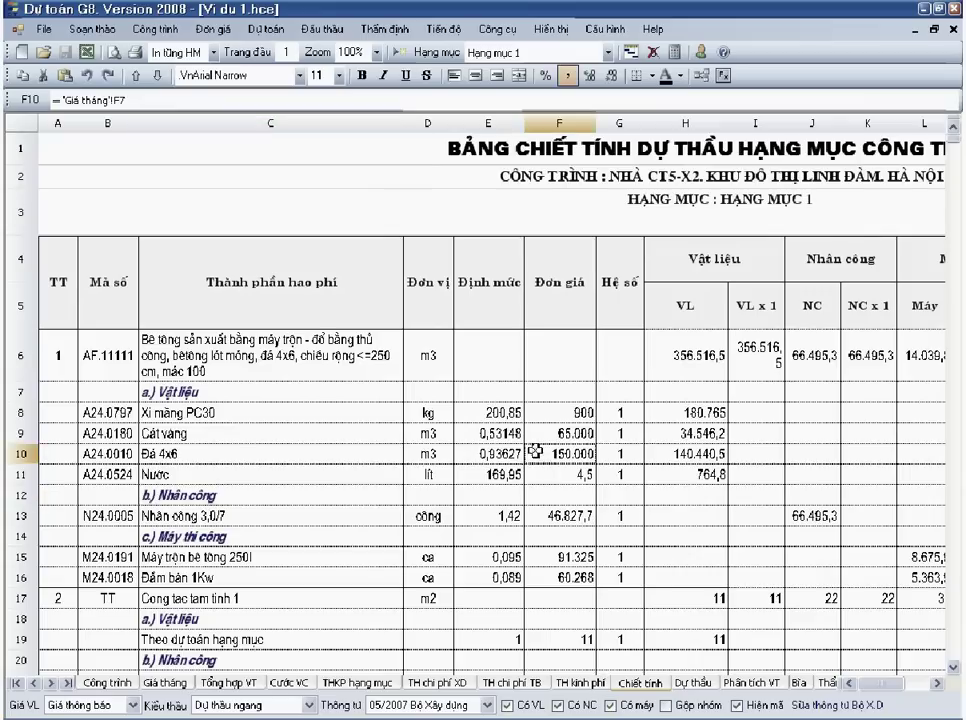
left_click(484, 428)
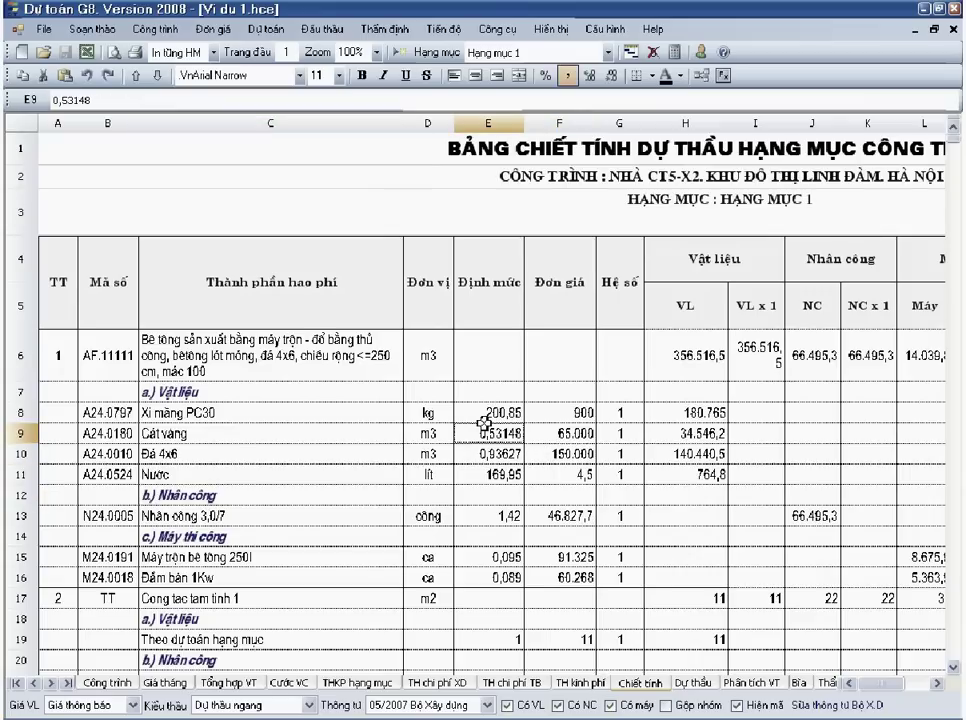
- Apply the bid layout Dự thầu ngang với Nhân công, Máy trực tiếp to the Chiết tính sheet and select item 1's description
left_click(342, 28)
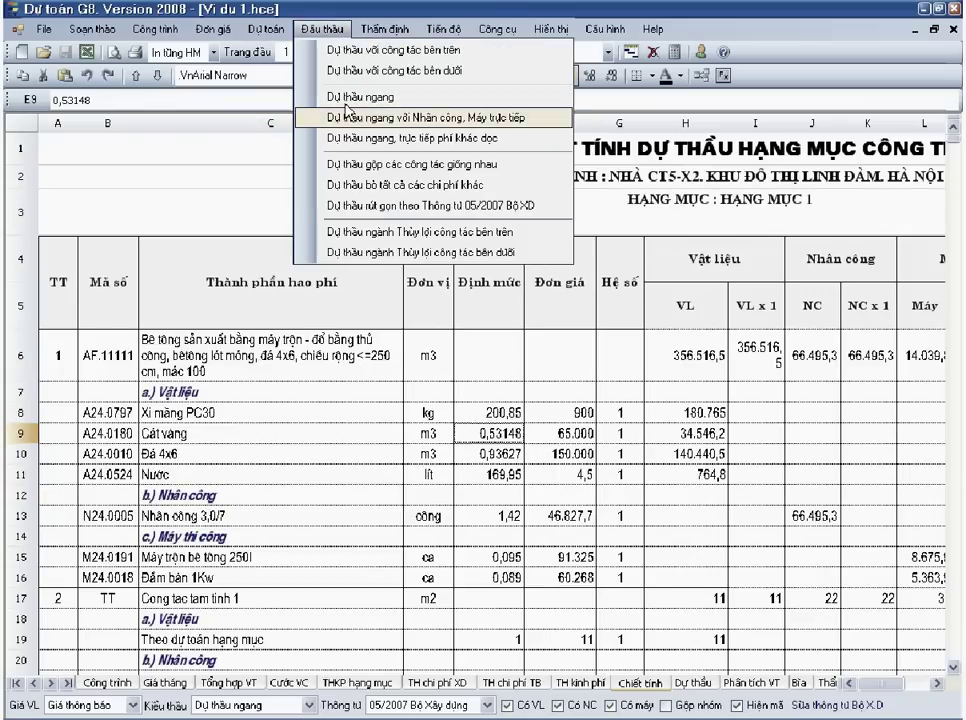
left_click(488, 129)
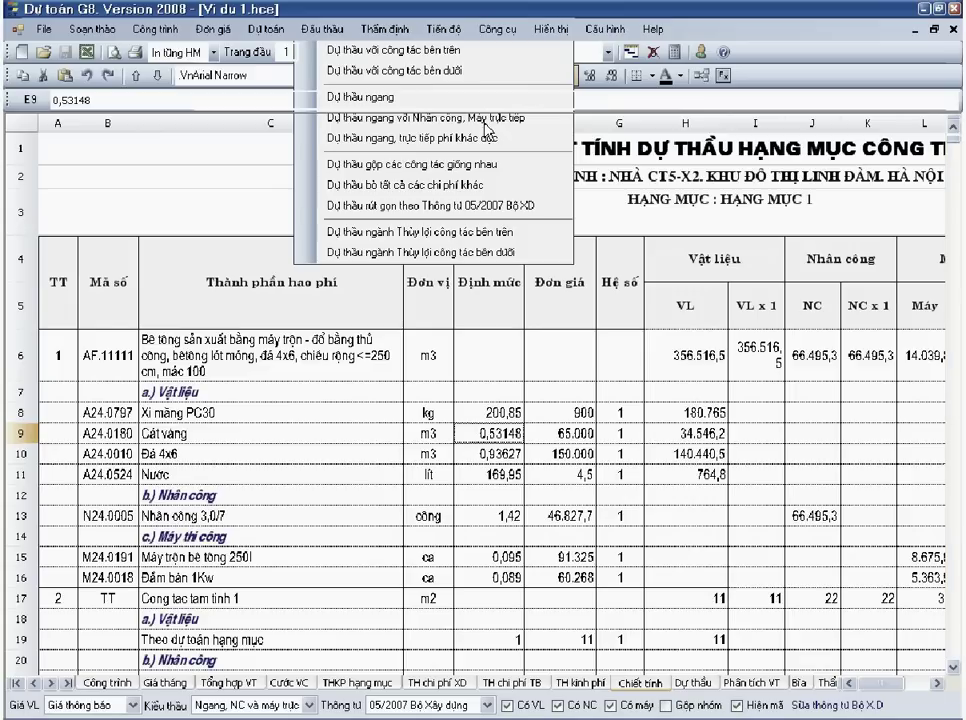
left_click(381, 394)
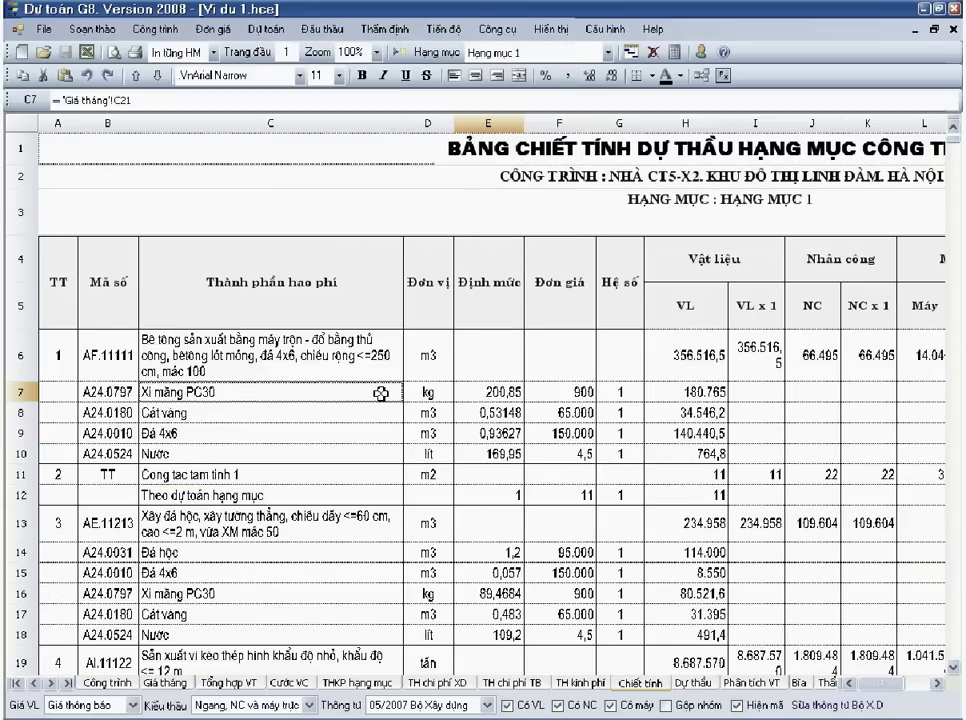
key("Up")
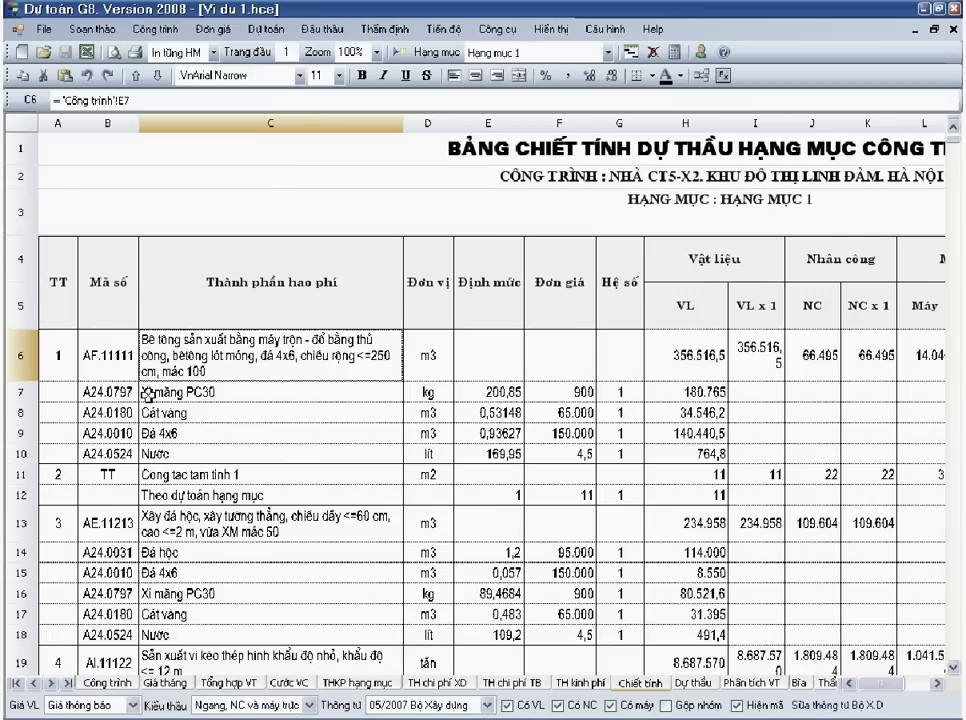
- Examine the material rows of work items 1 and 3, item 1's norms and unit prices, and the material price source options
left_click_drag(160, 392, 148, 452)
left_click_drag(166, 550, 200, 642)
left_click(200, 593)
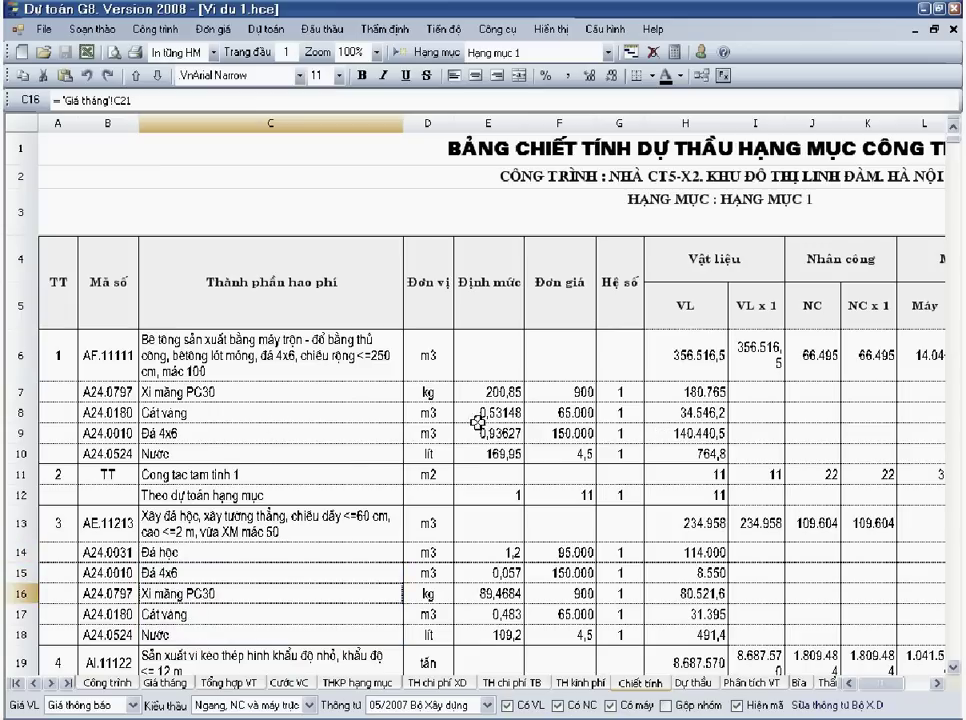
left_click_drag(490, 392, 561, 455)
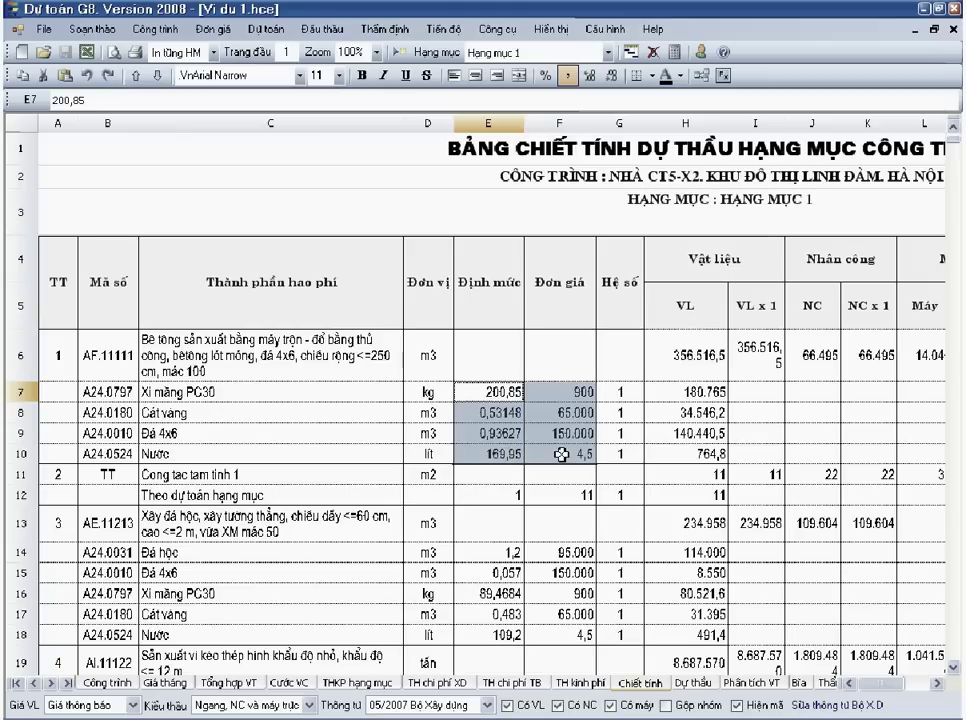
left_click(134, 704)
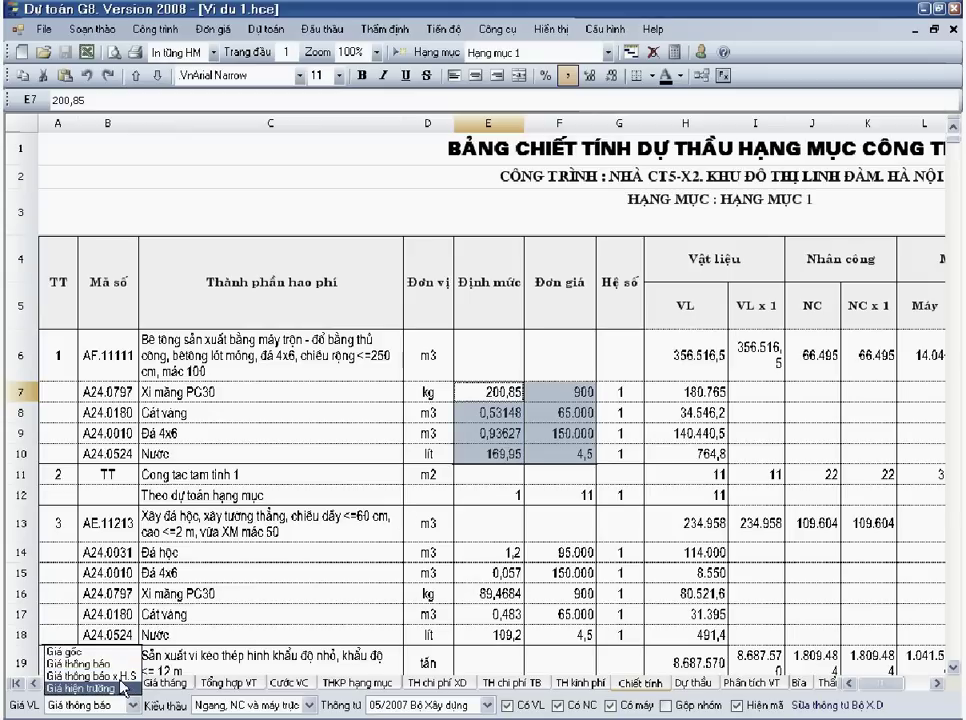
key("Escape")
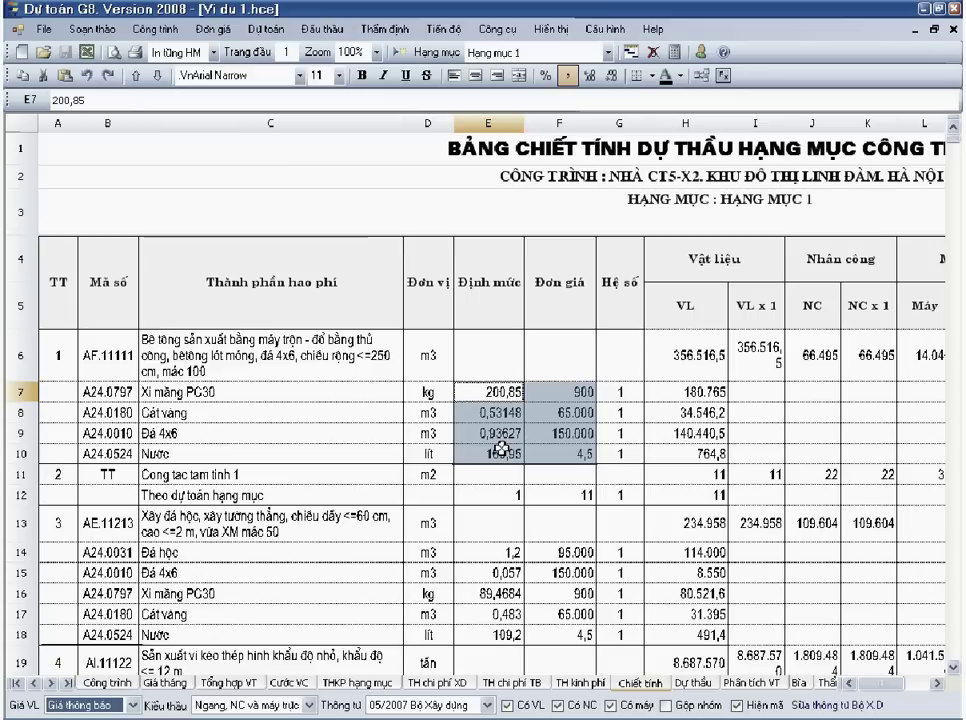
left_click(563, 411)
left_click(668, 414)
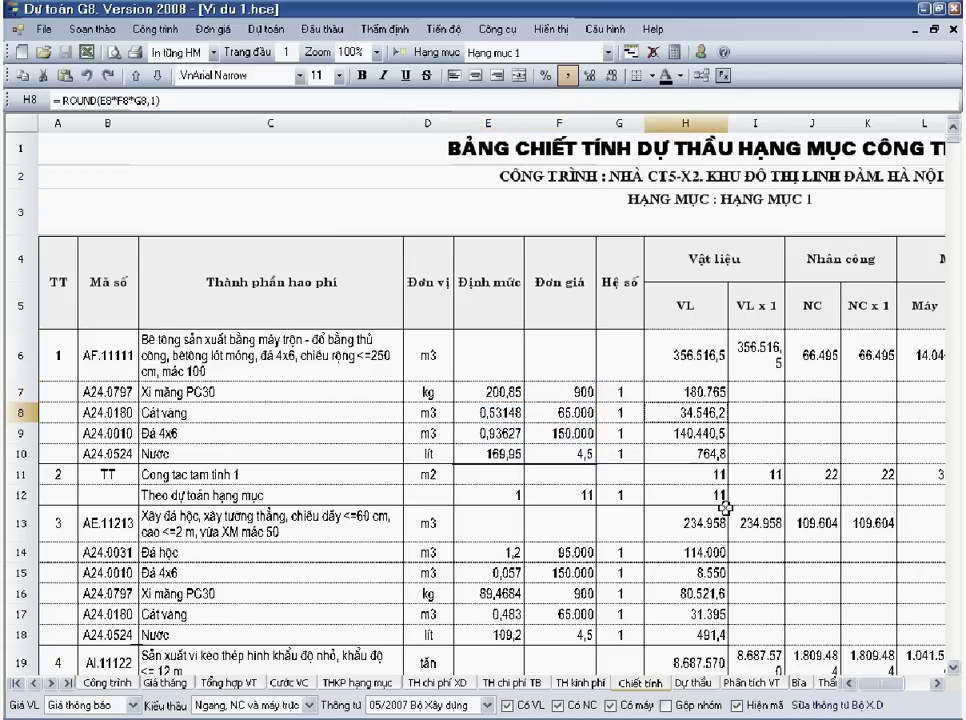
- Inspect the source formulas of item 1's labour, machine and other direct cost cells and bring the remaining cost columns into view
left_click(938, 684)
left_click(938, 684)
left_click(938, 684)
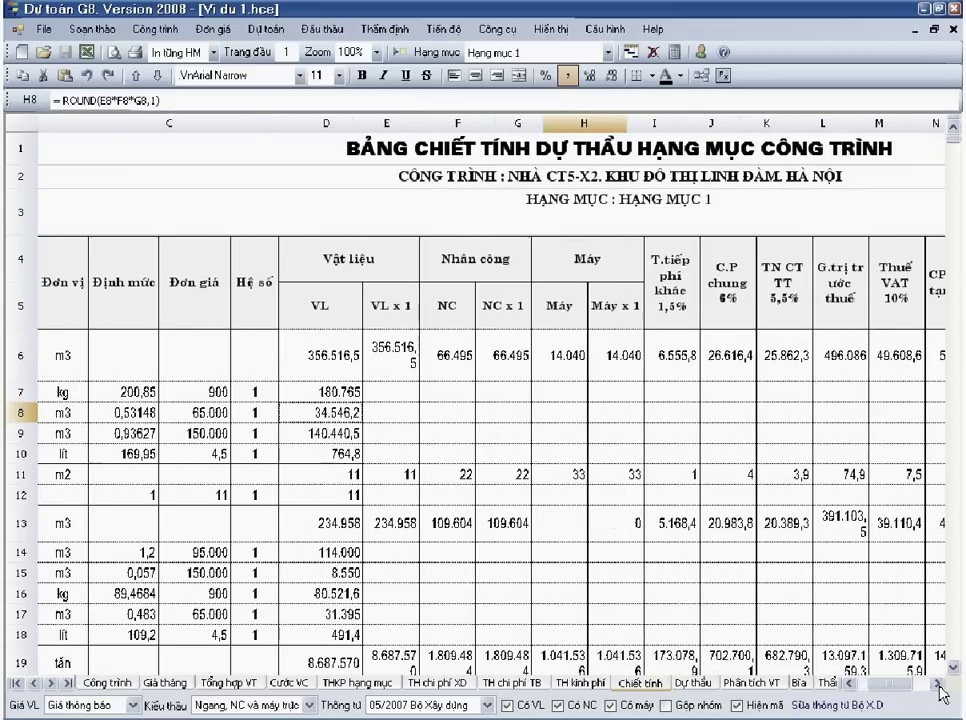
left_click(455, 367)
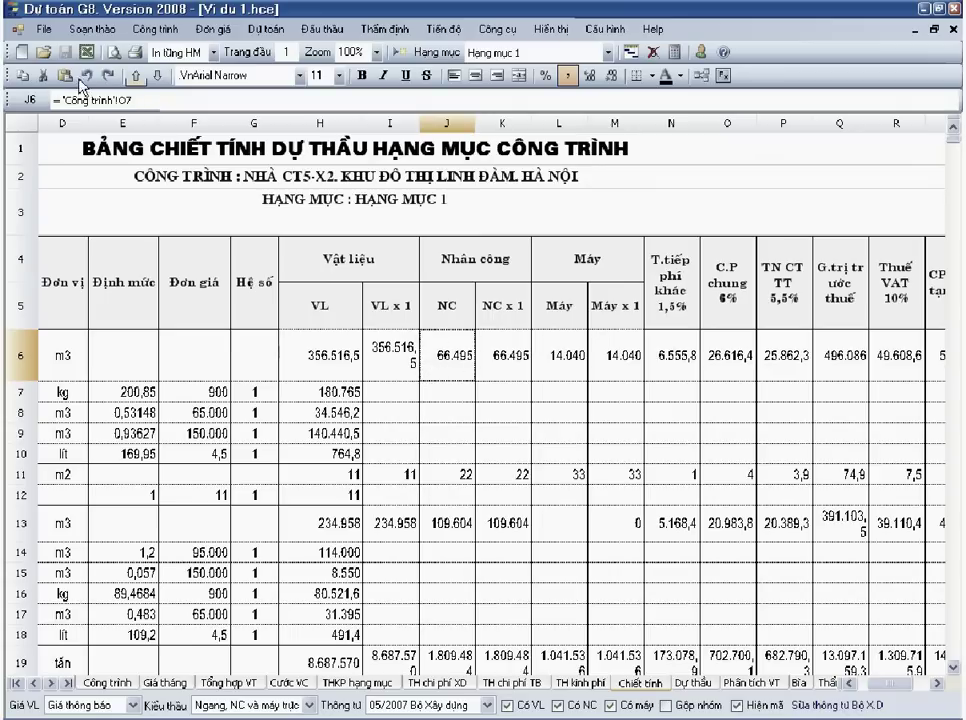
left_click(574, 362)
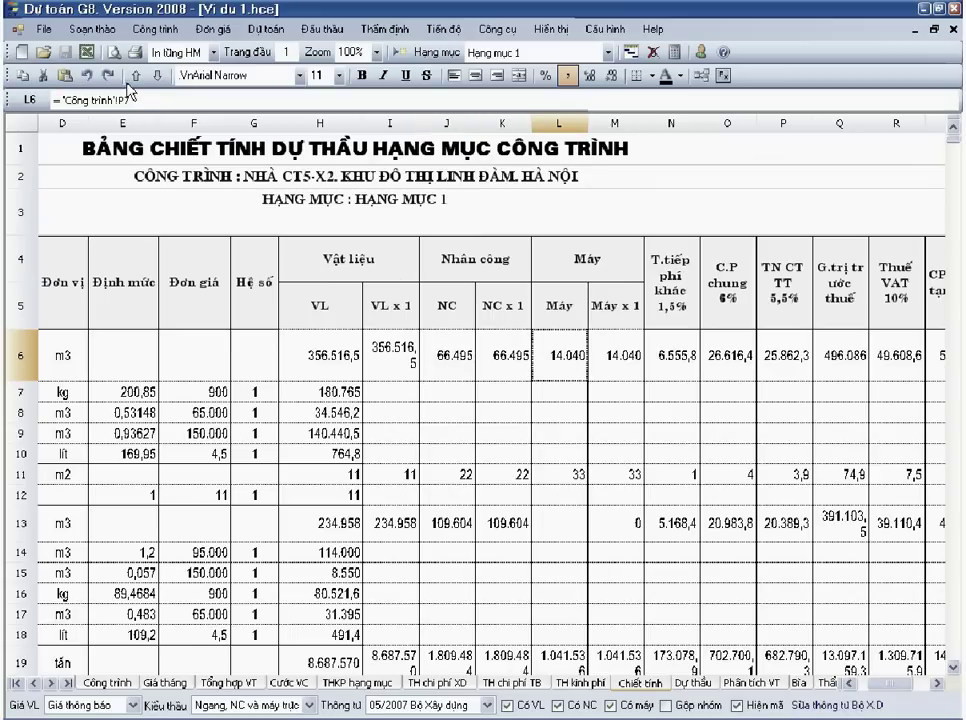
left_click(671, 355)
left_click(940, 684)
left_click(940, 684)
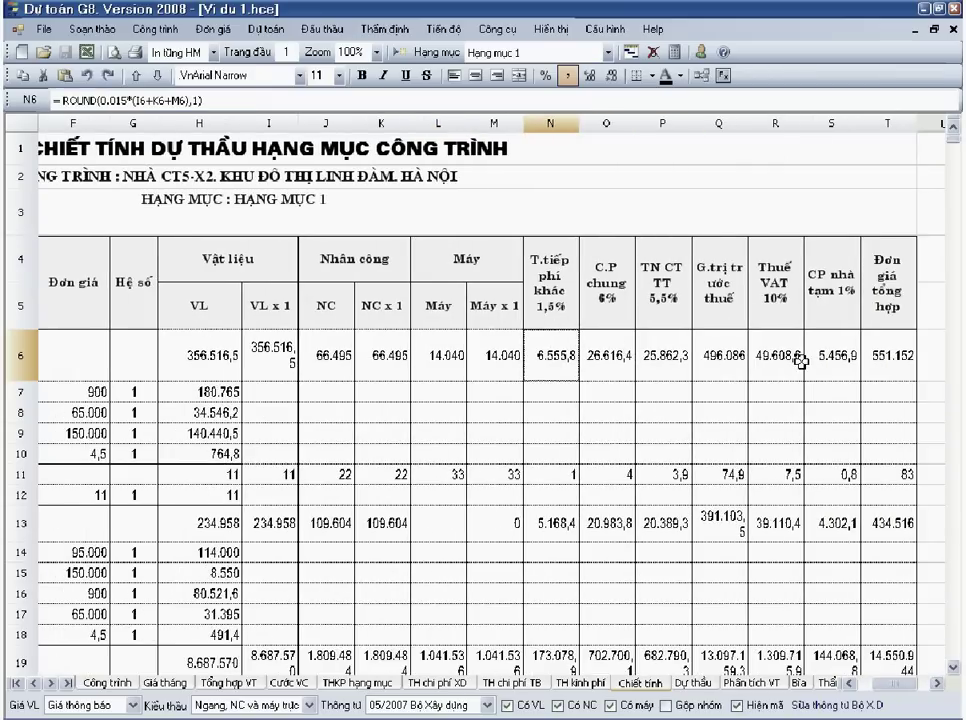
- Examine item 1's costs from T.tiếp phí khác to Đơn giá tổng hợp, the available bid layouts and the Đá 4x6 unit price
left_click(840, 362)
left_click_drag(899, 358, 575, 362)
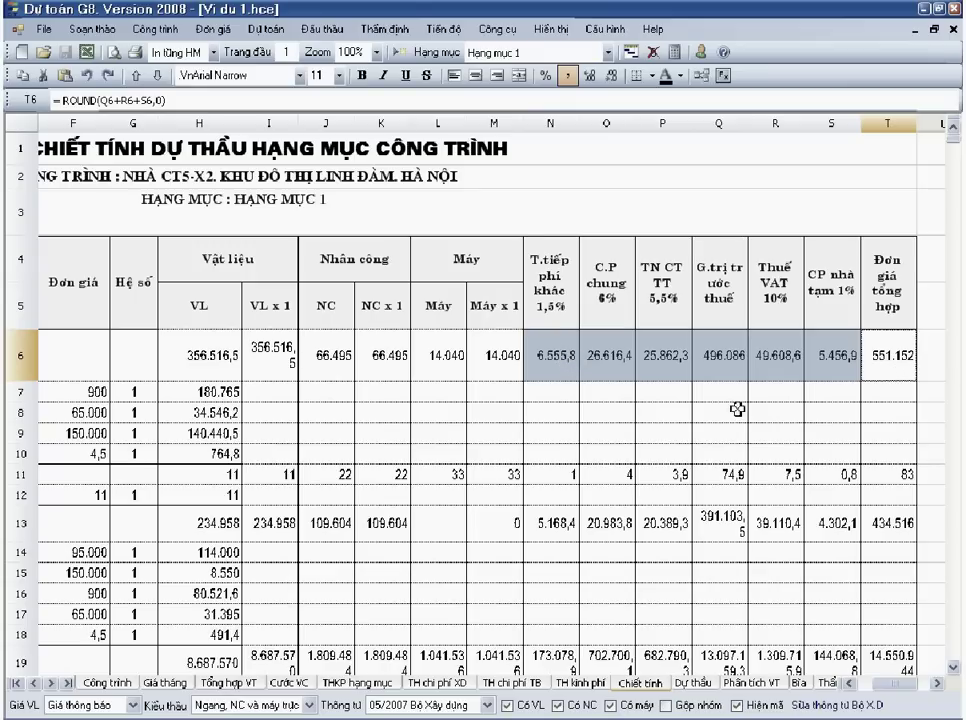
left_click(261, 401)
key("Home")
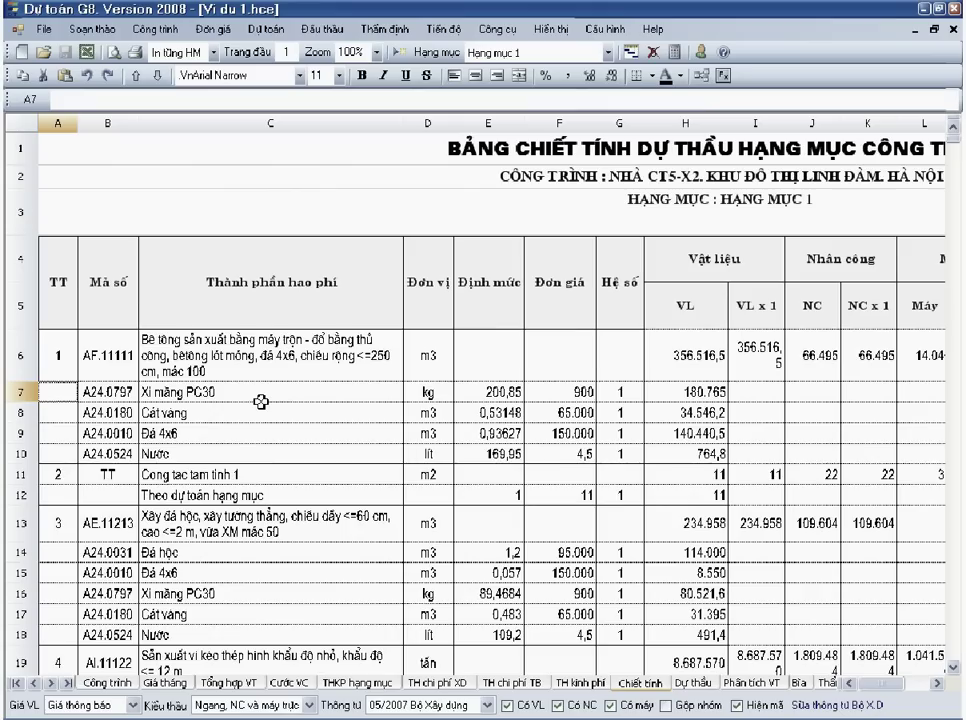
left_click(326, 30)
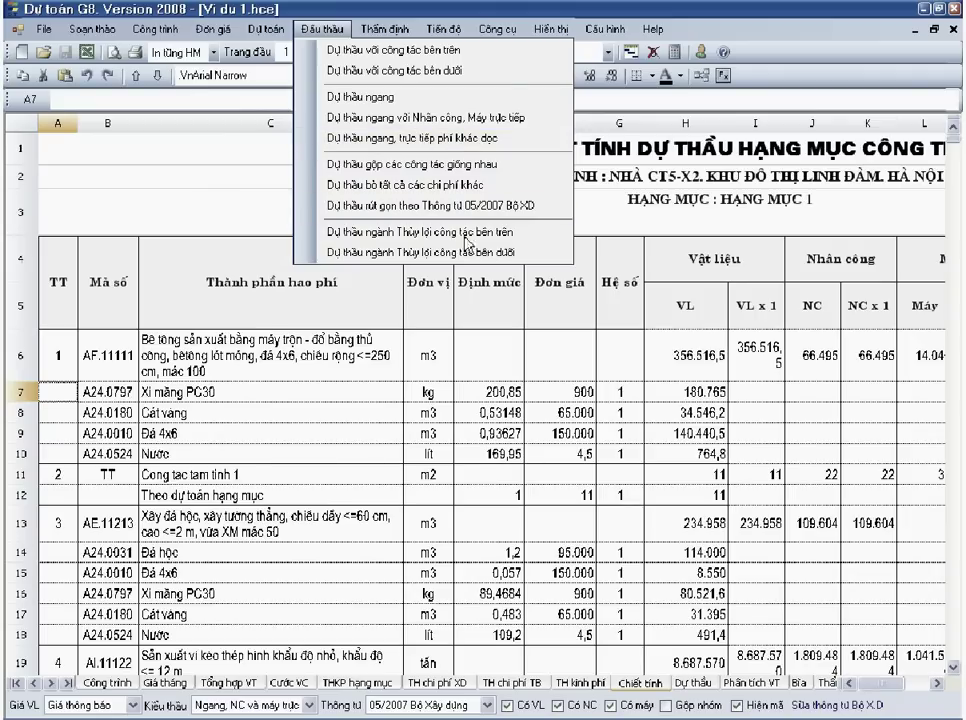
left_click(497, 398)
left_click(545, 430)
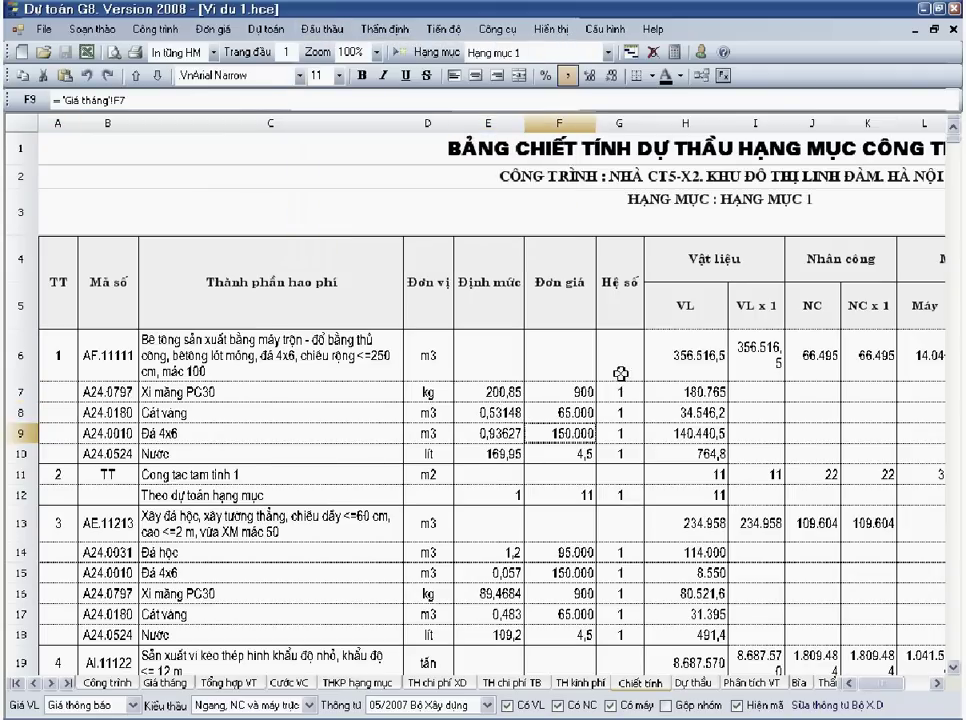
- Highlight the T.tiếp phí khác 1,5% column and inspect the source of item 1's labour cost
left_click(937, 685)
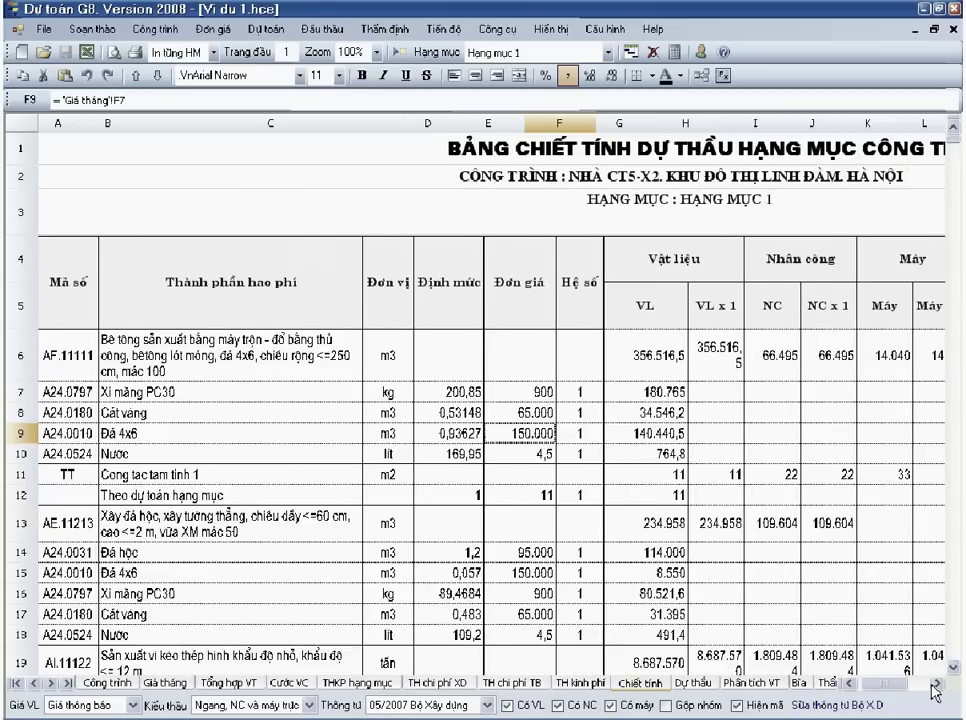
left_click(937, 685)
left_click(937, 685)
left_click(937, 685)
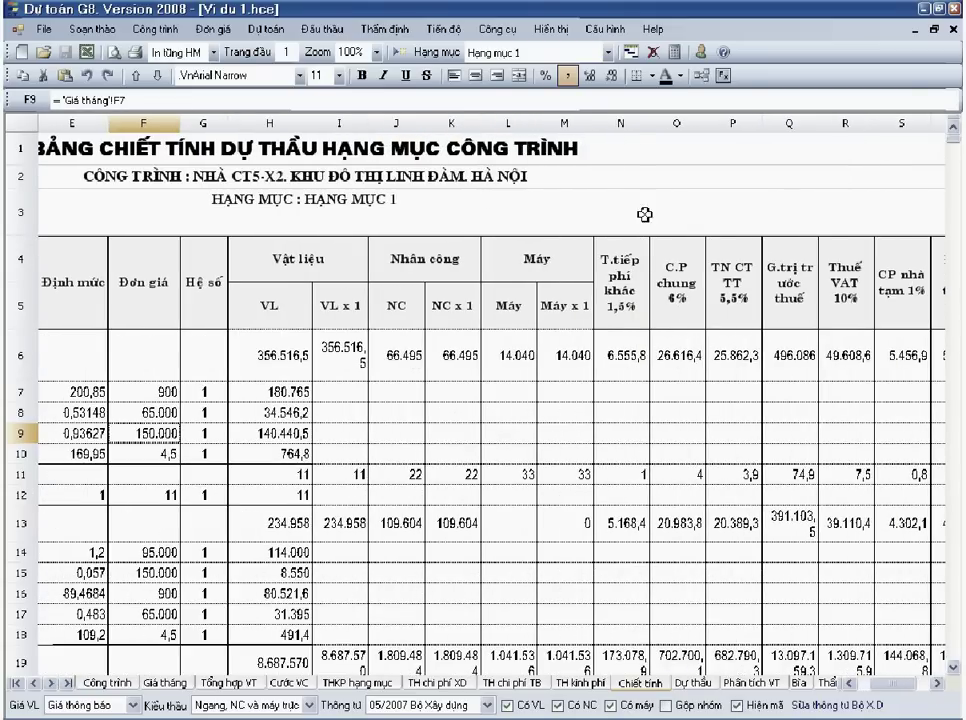
left_click(629, 124)
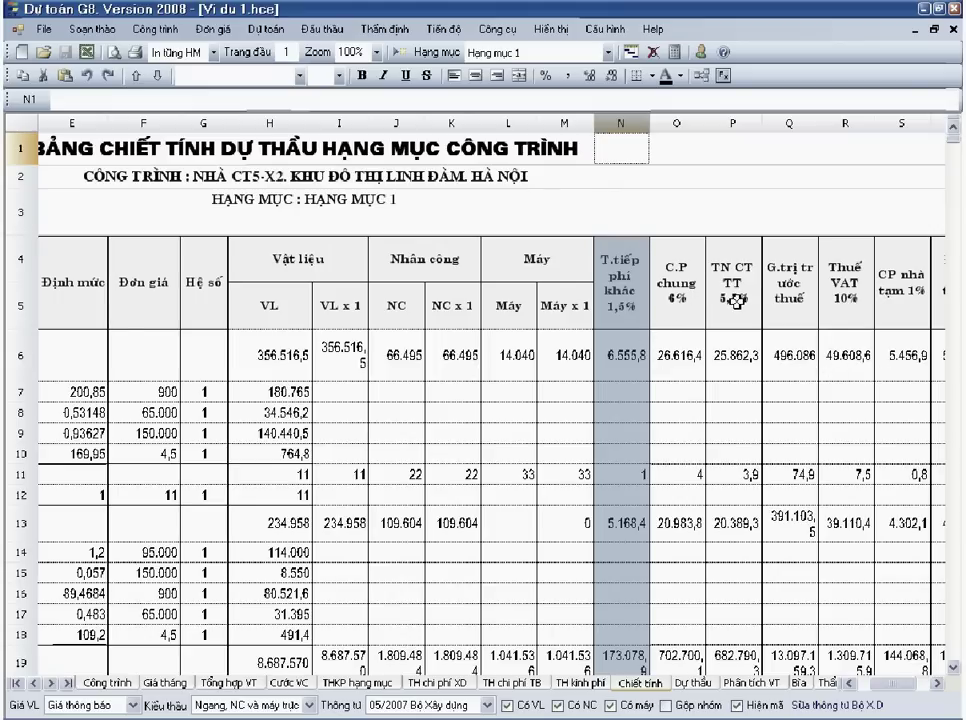
left_click(390, 368)
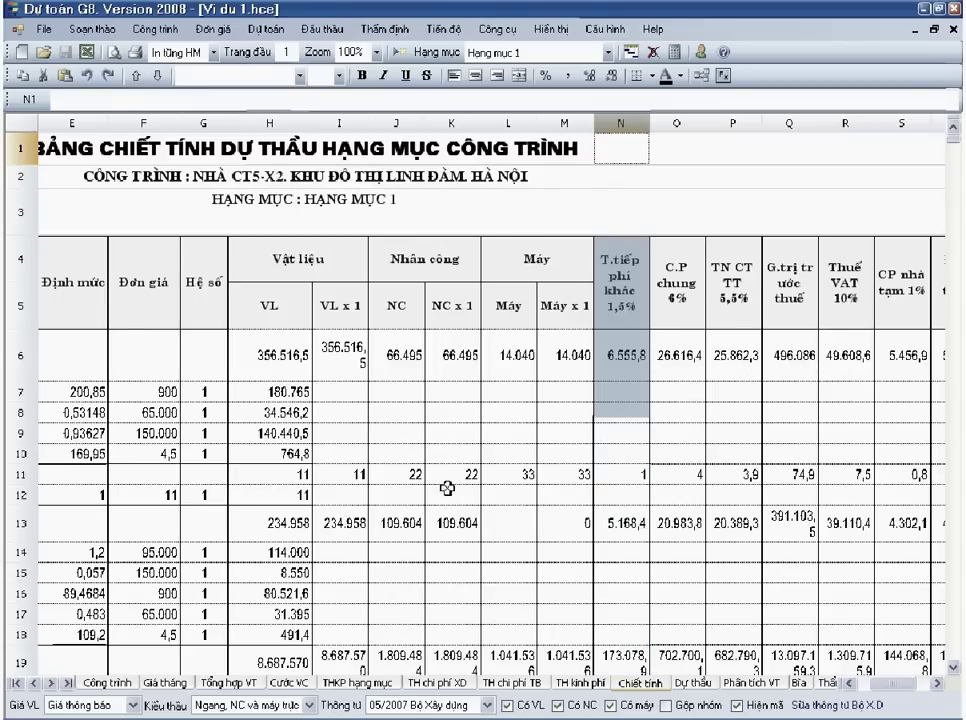
left_click(852, 686)
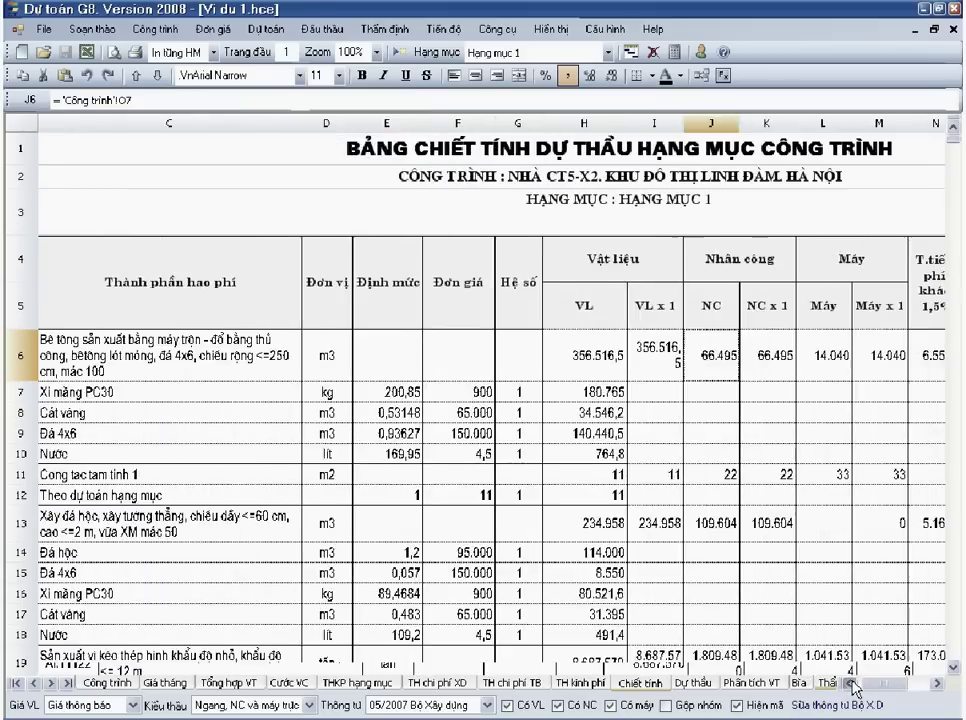
- Apply the bid layout Dự thầu ngang, trực tiếp phí khác dọc to the Chiết tính sheet
left_click(325, 29)
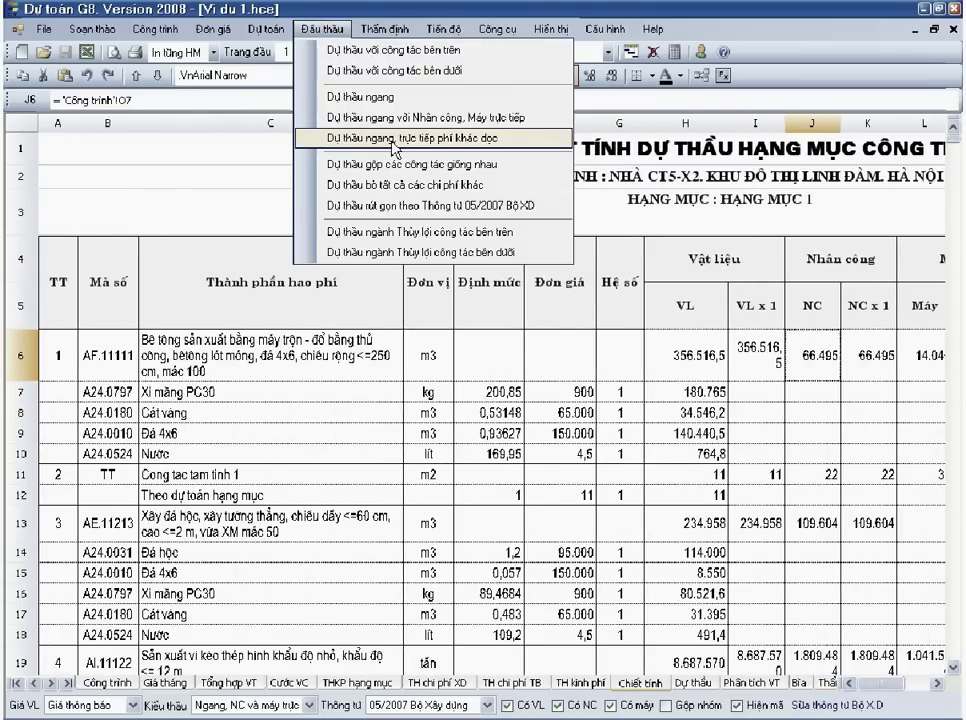
left_click(456, 150)
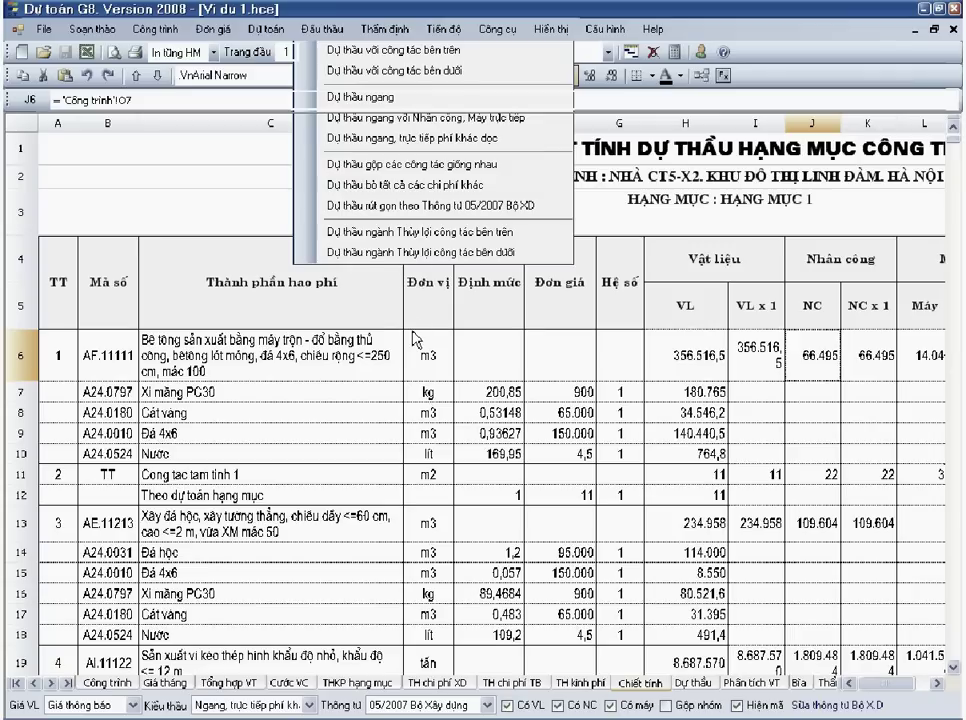
left_click(330, 405)
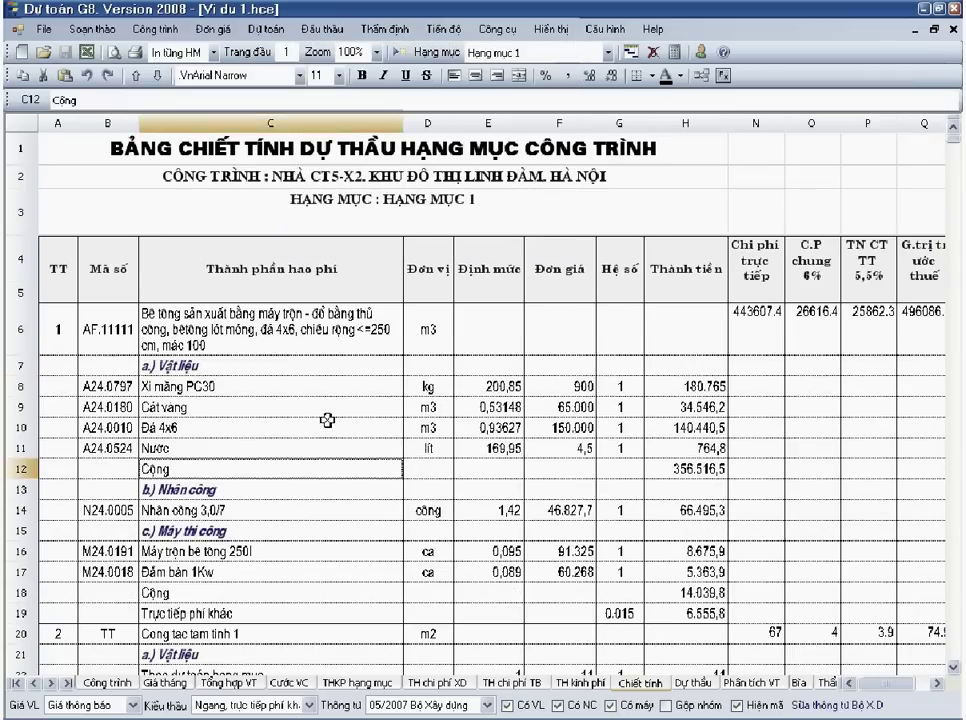
- Review item 1's cost component rows, highlight its Trực tiếp phí khác row and inspect that row's amount formula
scroll(329, 413, "down", 1)
left_click_drag(262, 262, 204, 497)
left_click(204, 497)
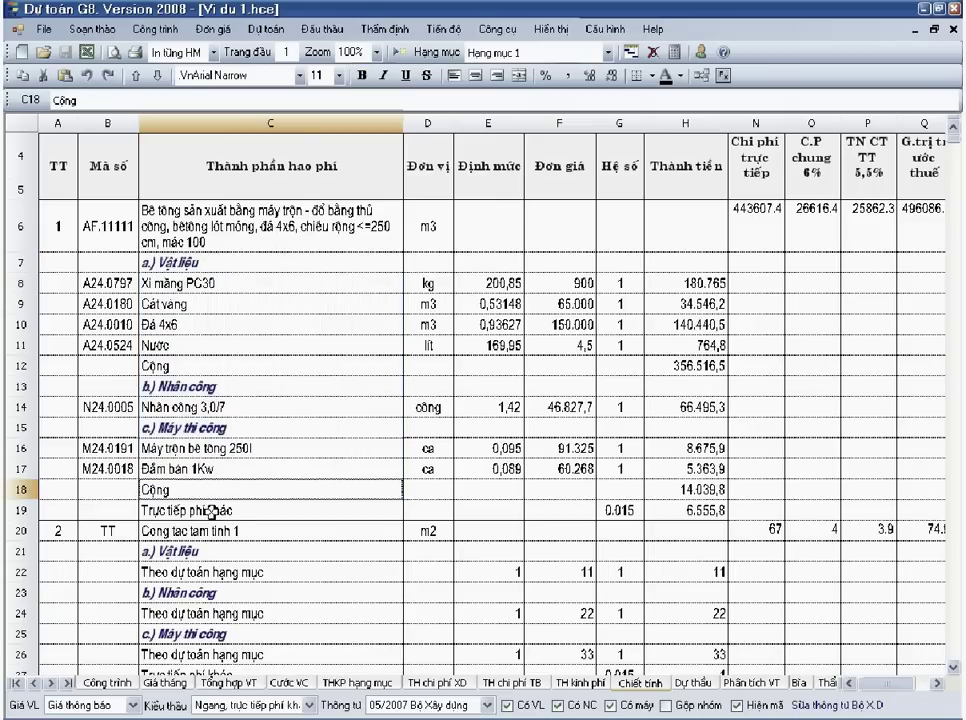
left_click(229, 512)
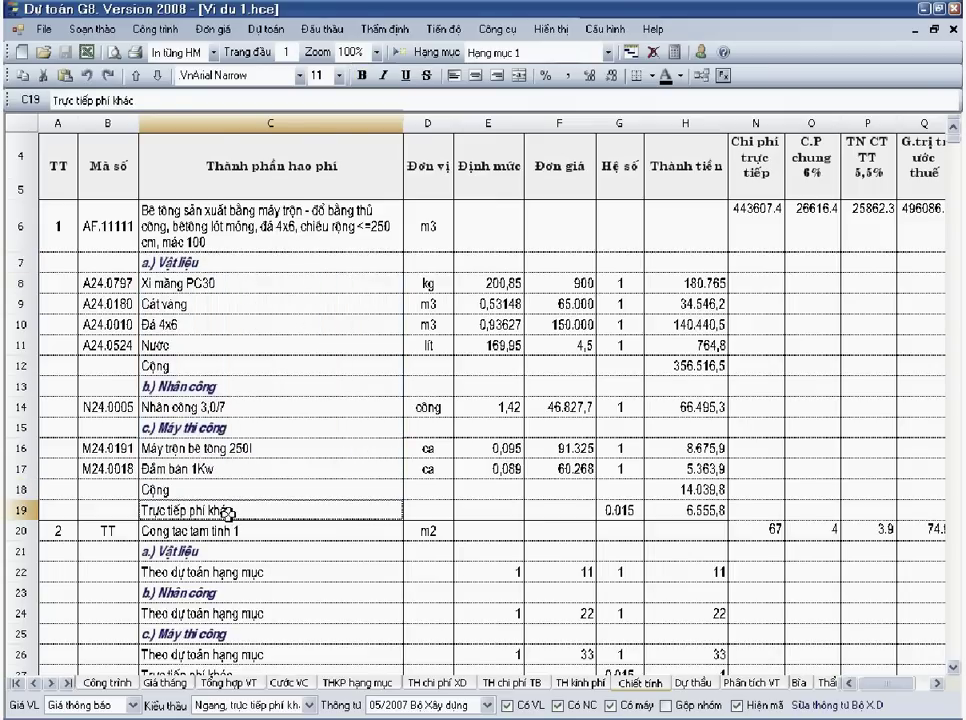
left_click(32, 514)
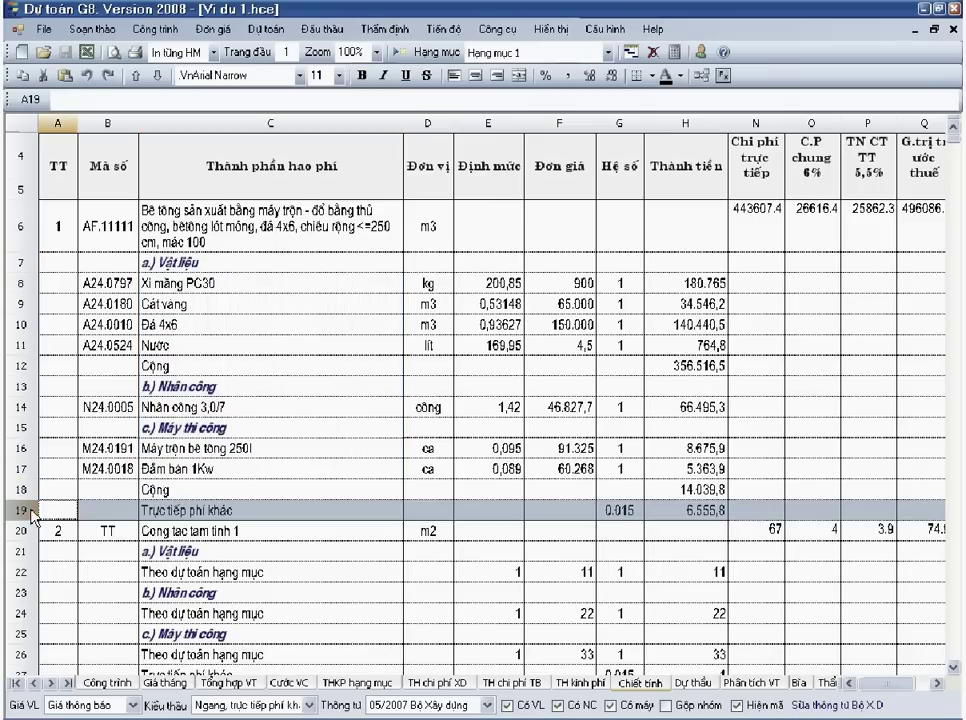
left_click(690, 514)
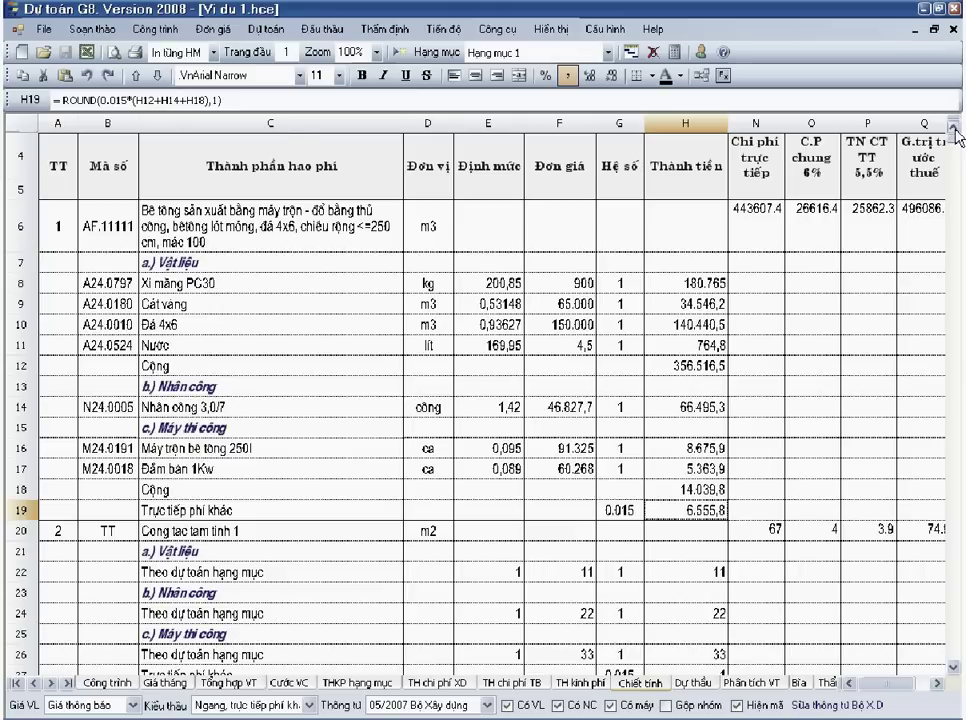
- Go through the summary cost column headings from Chi phí trực tiếp to CP nhà tạm 1%
scroll(958, 140, "up", 2)
left_click(758, 248)
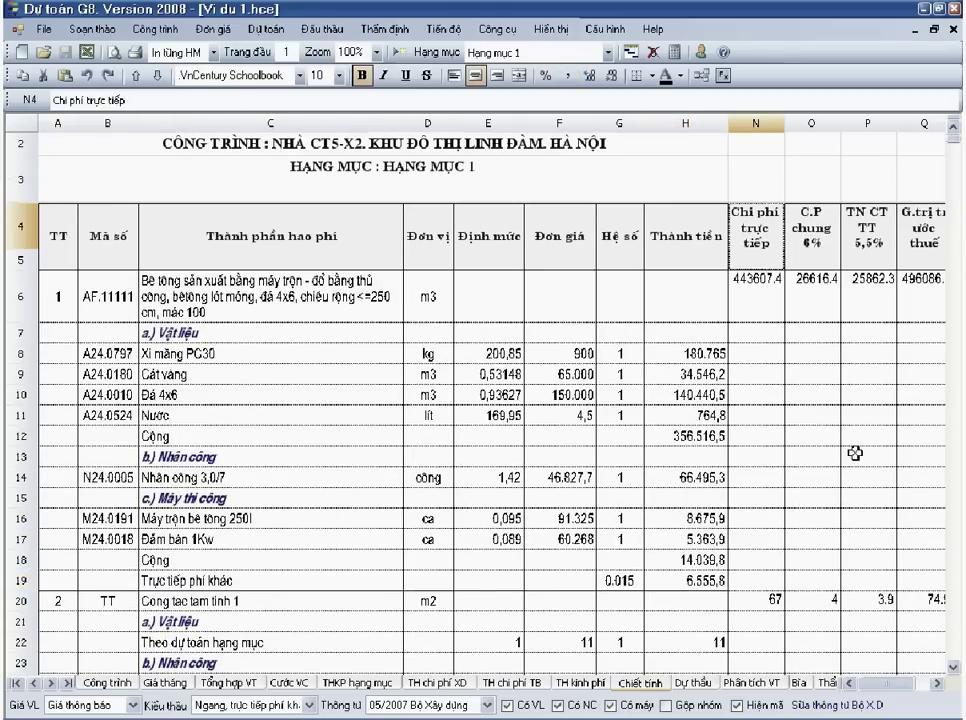
left_click(937, 684)
left_click(937, 684)
left_click(937, 684)
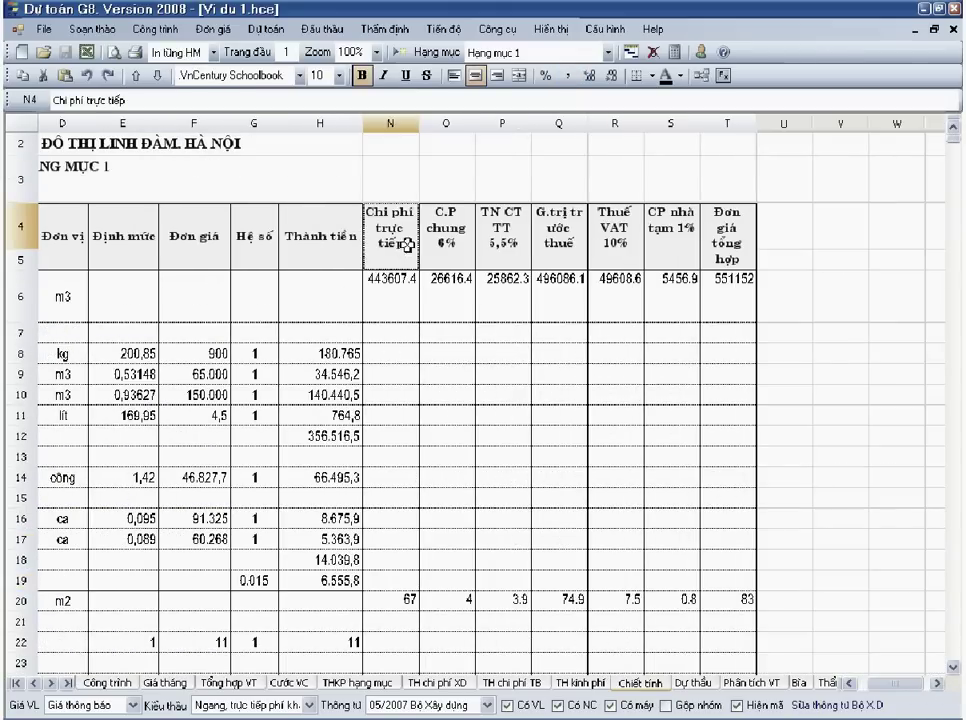
left_click(443, 232)
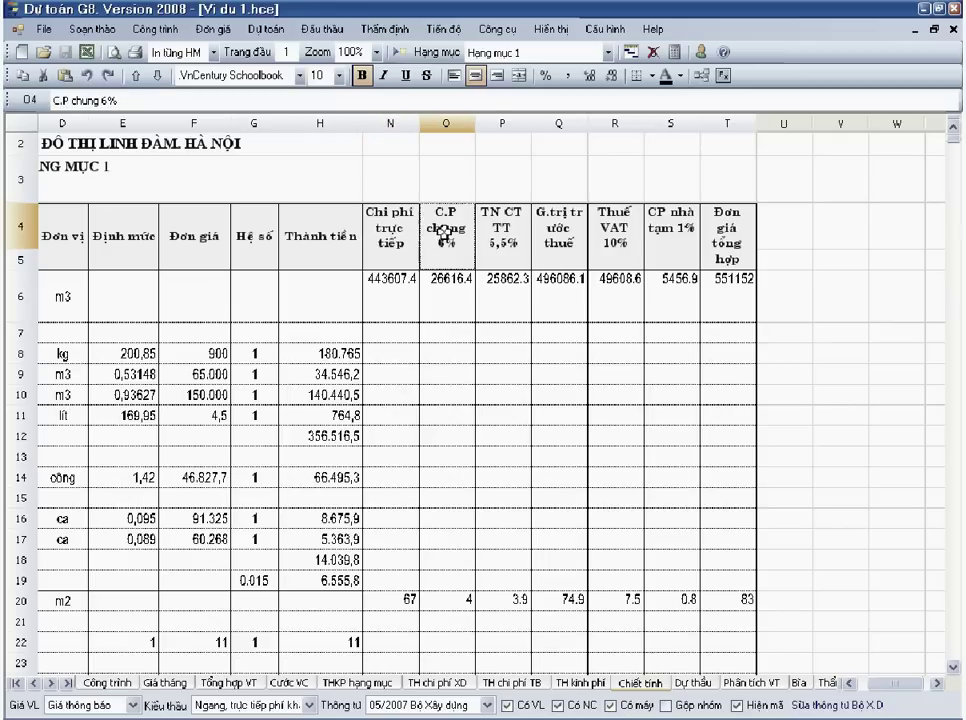
left_click(510, 245)
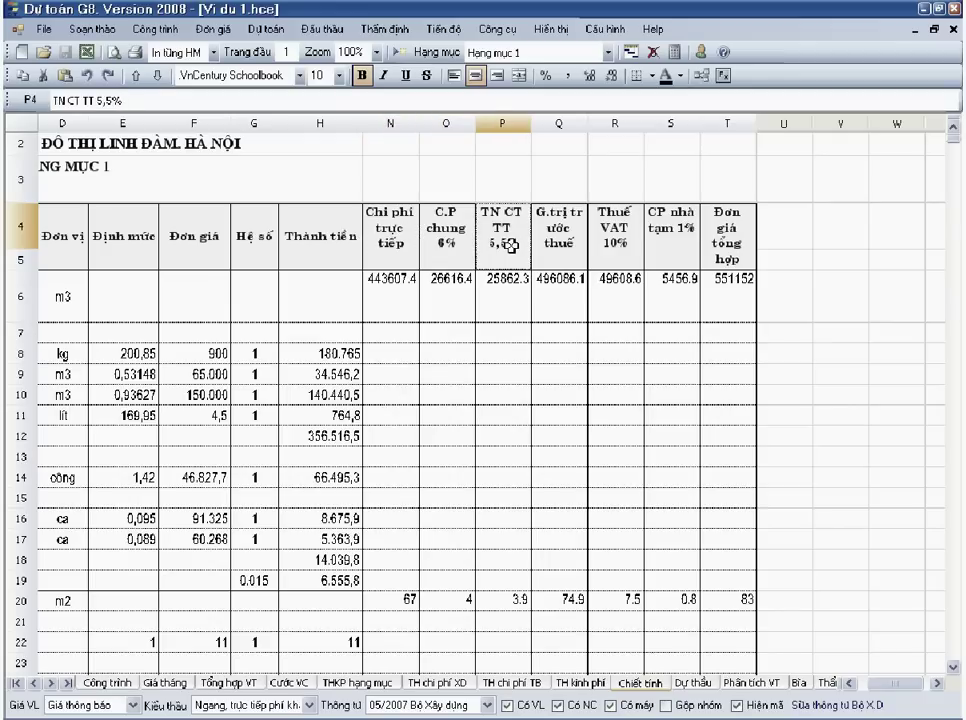
left_click(671, 240)
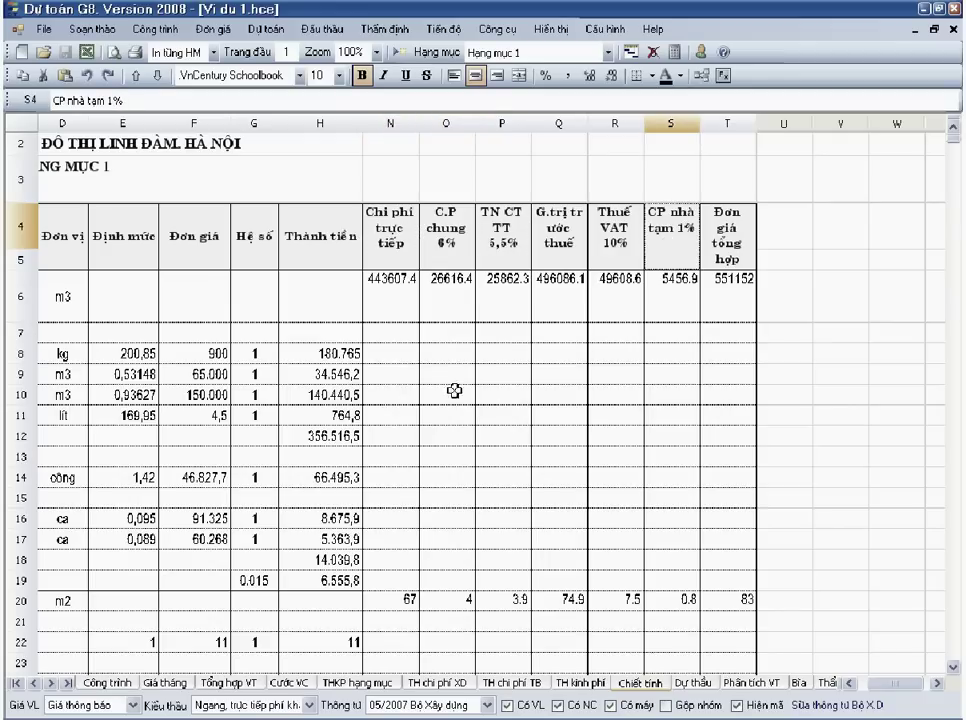
left_click(396, 251)
- Recheck item 1's Trực tiếp phí khác row, work code and description, and view the list of available bid layouts
left_click(843, 681)
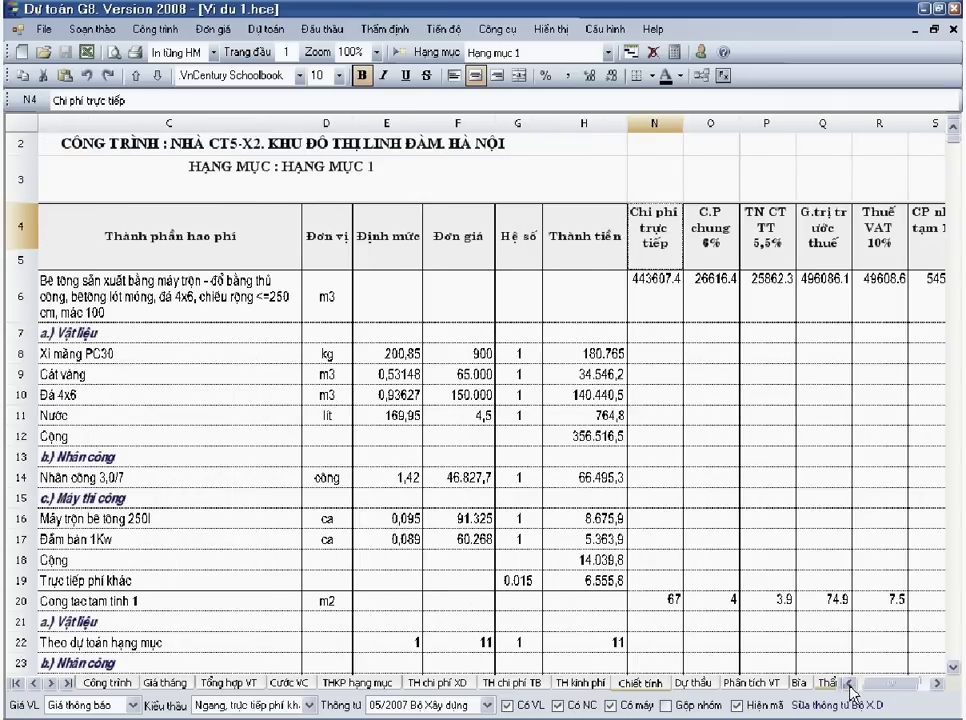
left_click(843, 681)
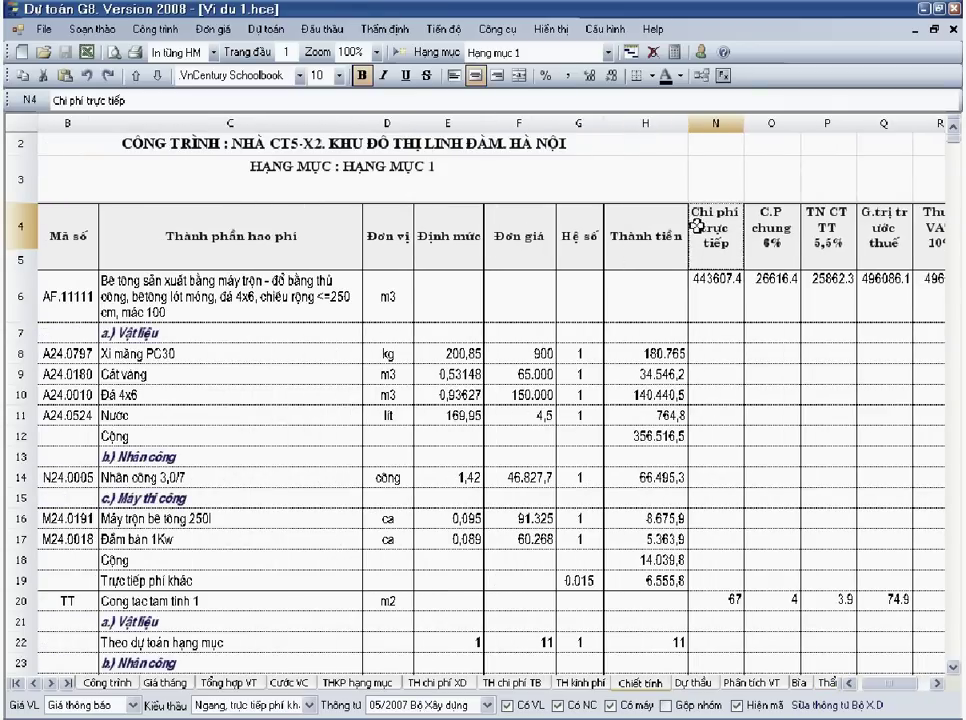
left_click(206, 580)
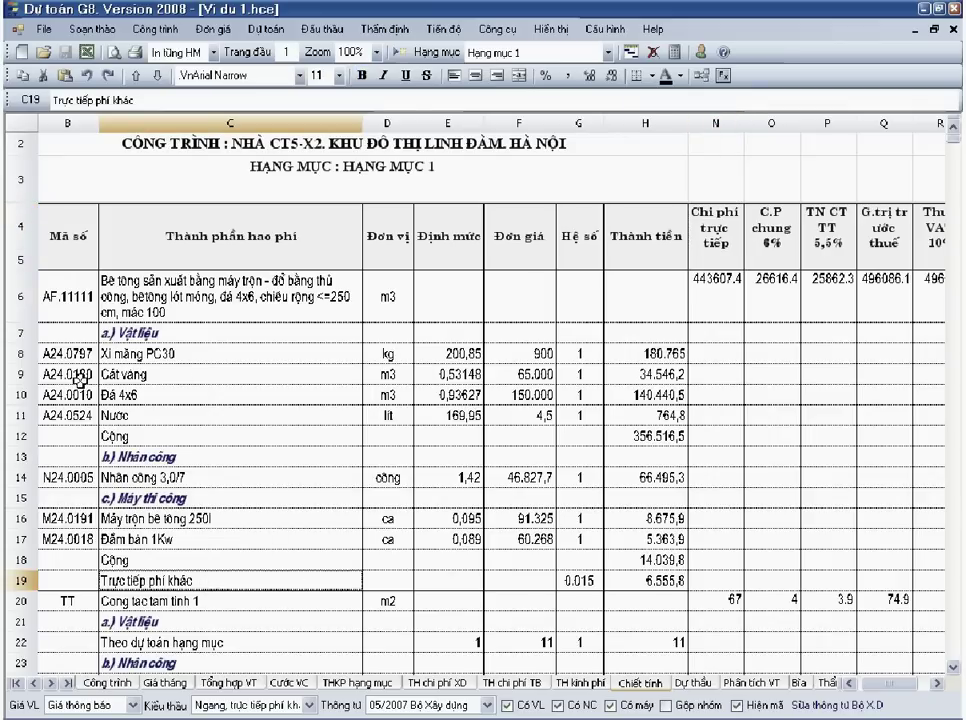
scroll(638, 517, "left", 1)
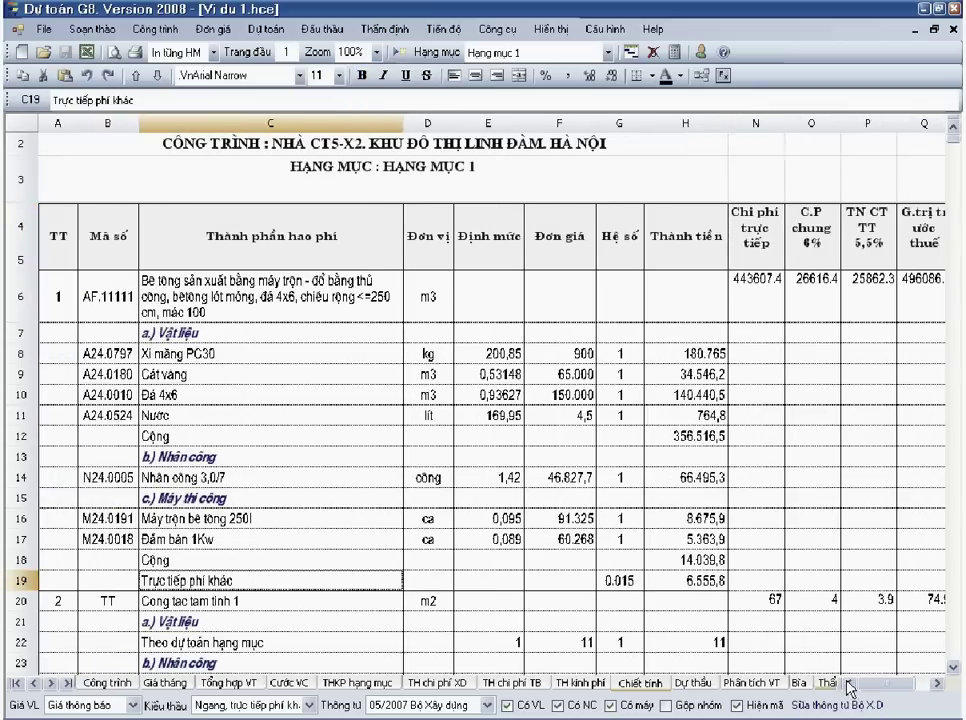
left_click(98, 292)
left_click(322, 29)
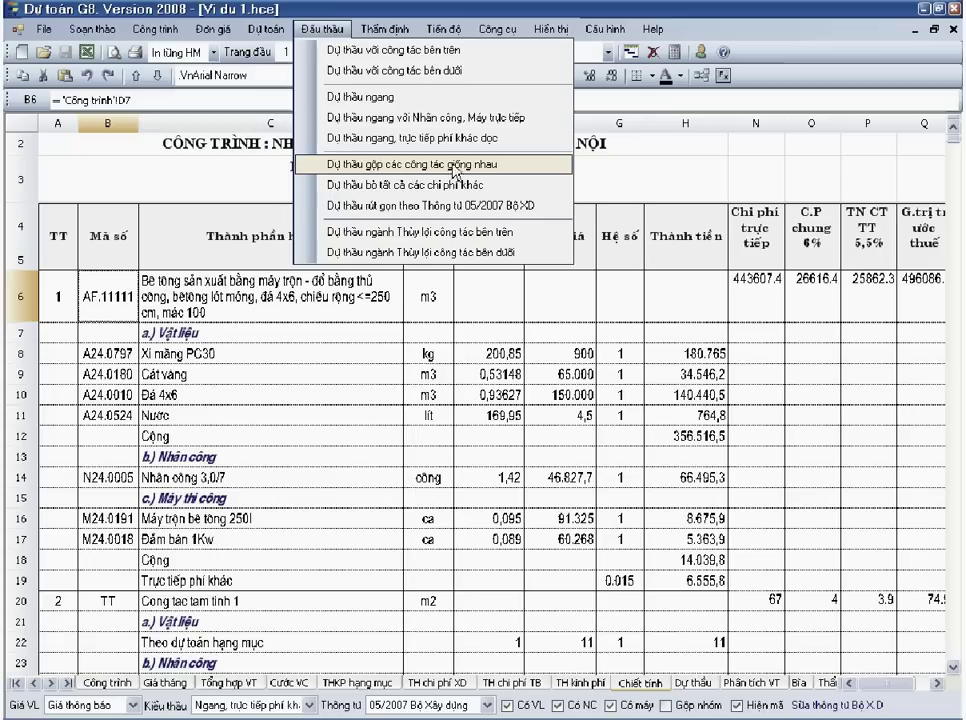
left_click(245, 295)
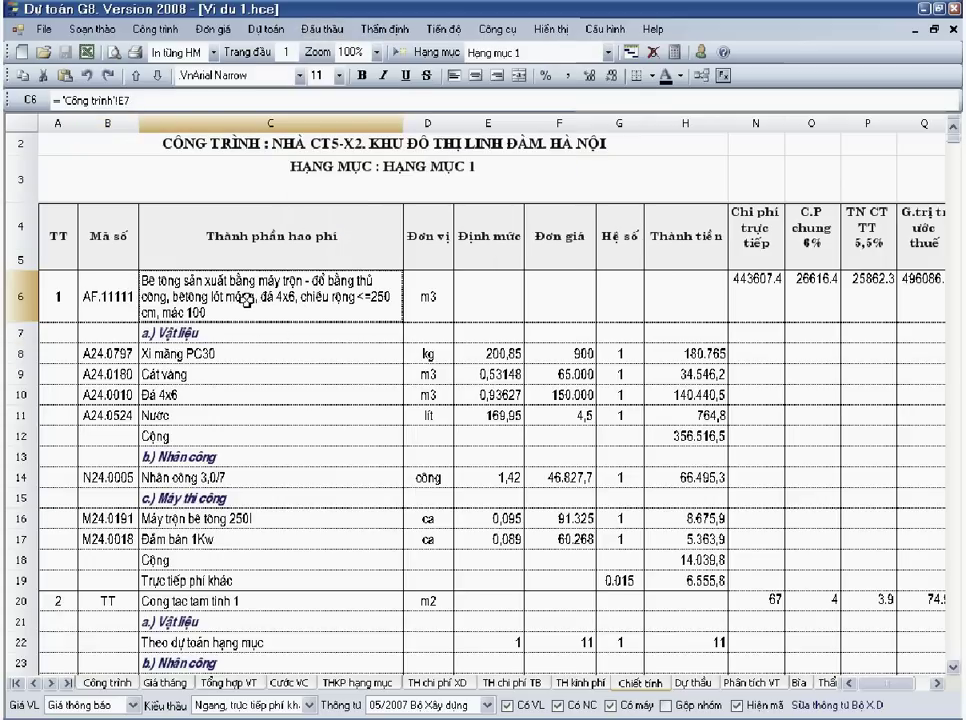
- Switch to the Công trình sheet, look over its work items and hide the resource breakdown pane
left_click(104, 684)
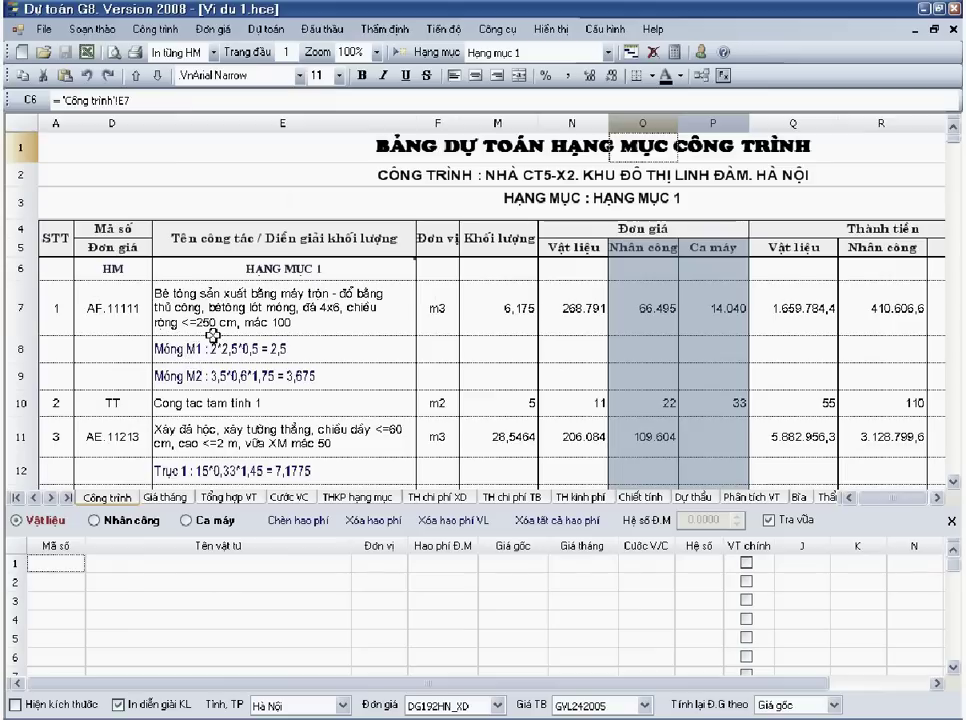
left_click(217, 402)
scroll(213, 395, "down", 2)
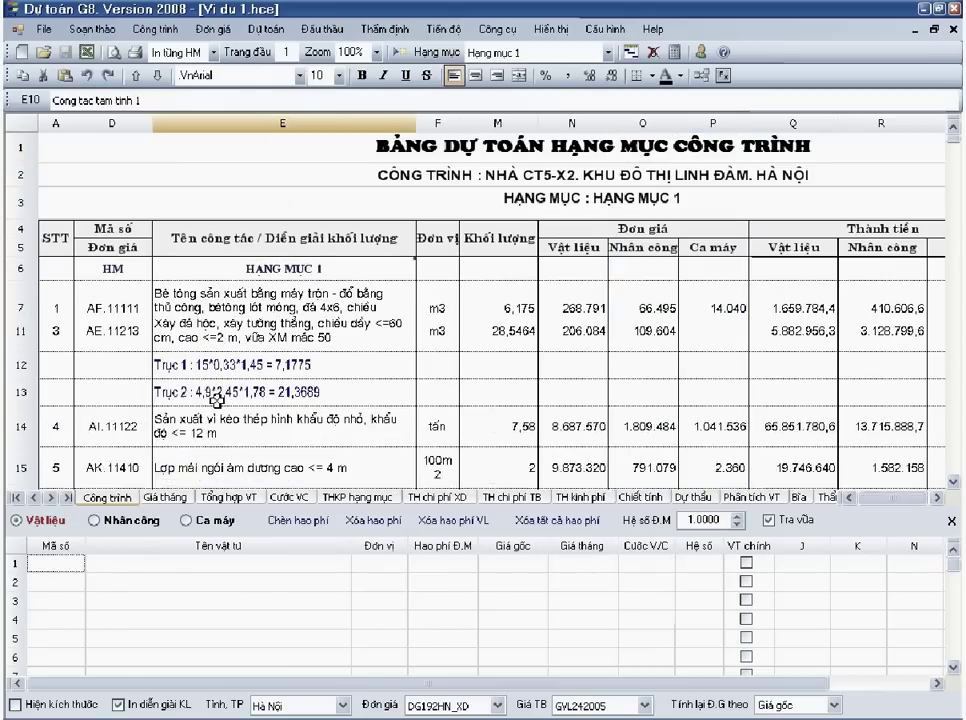
scroll(213, 395, "up", 2)
left_click(149, 318)
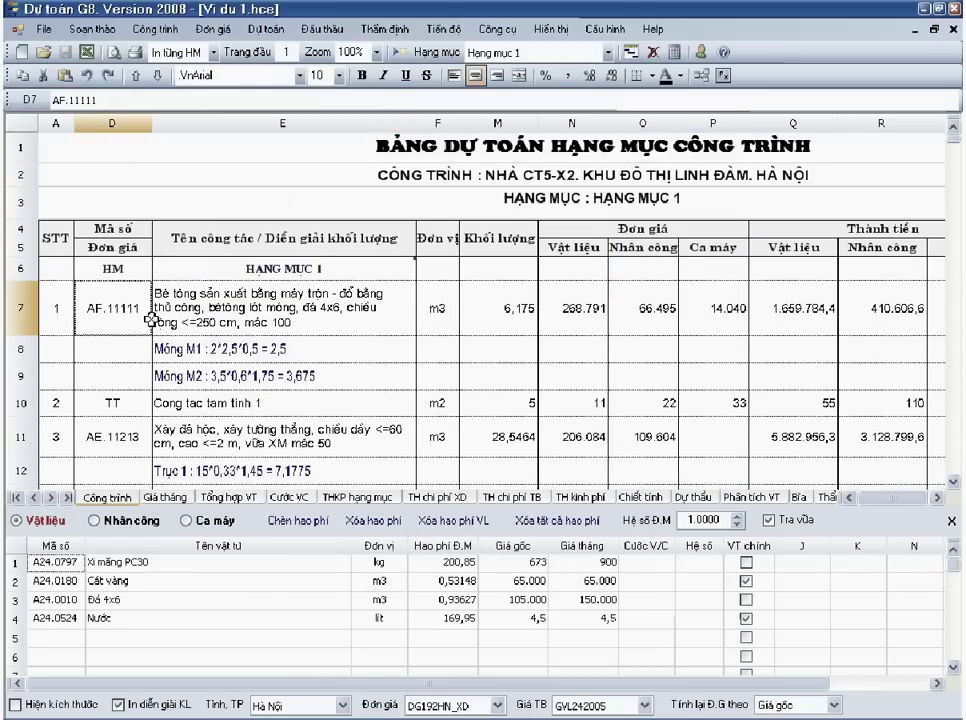
left_click(702, 74)
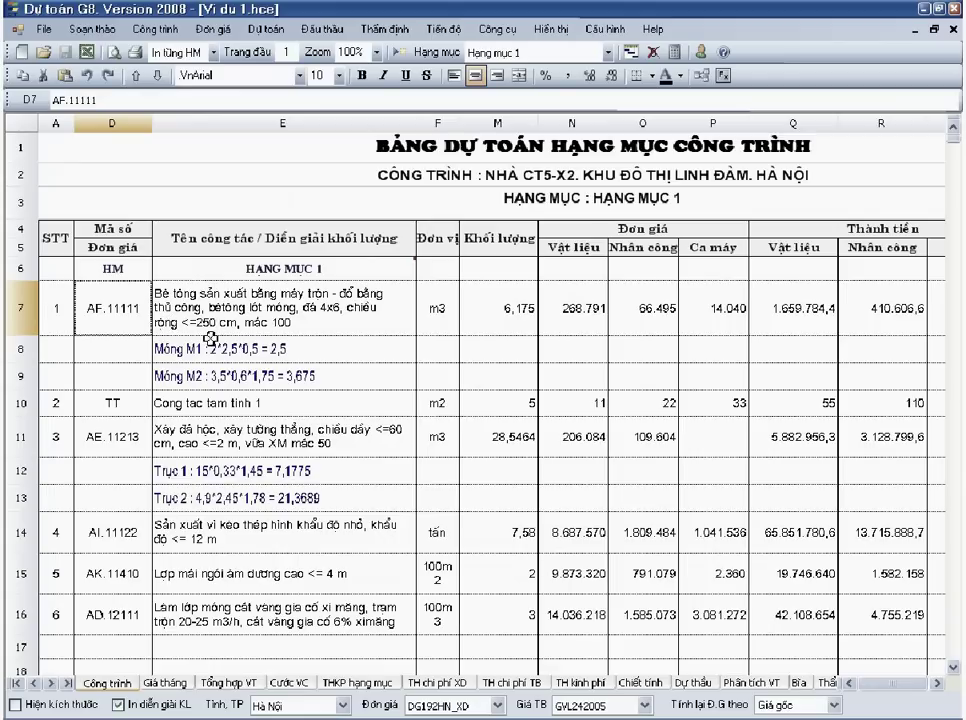
- Insert an empty row above work item 4 on the Công trình sheet
left_click(108, 402)
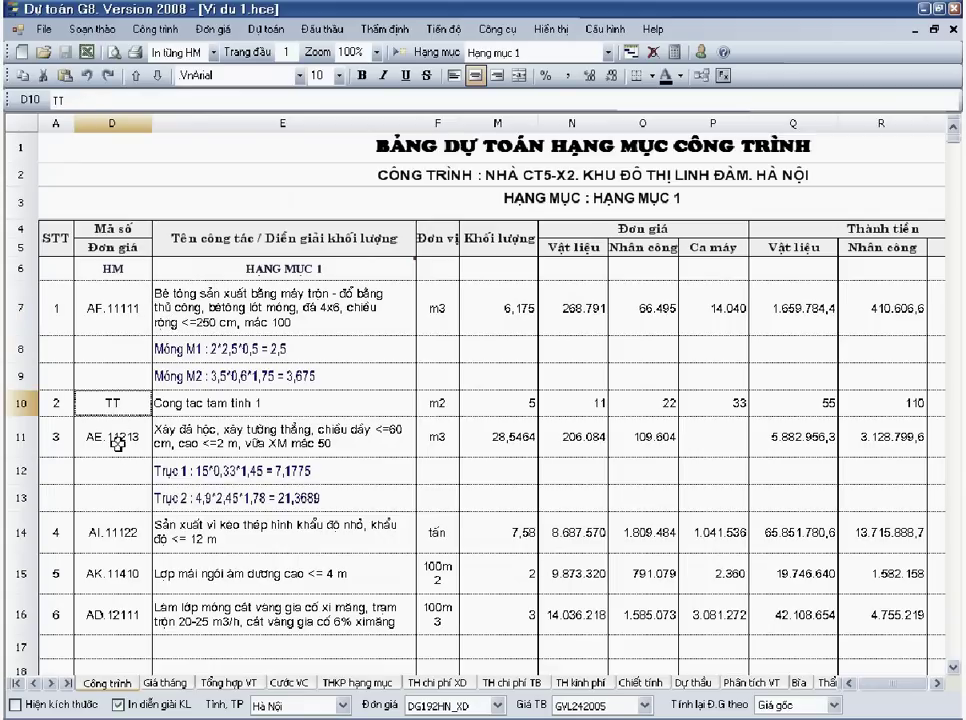
left_click(118, 444)
left_click(186, 541)
right_click(186, 541)
left_click(237, 485)
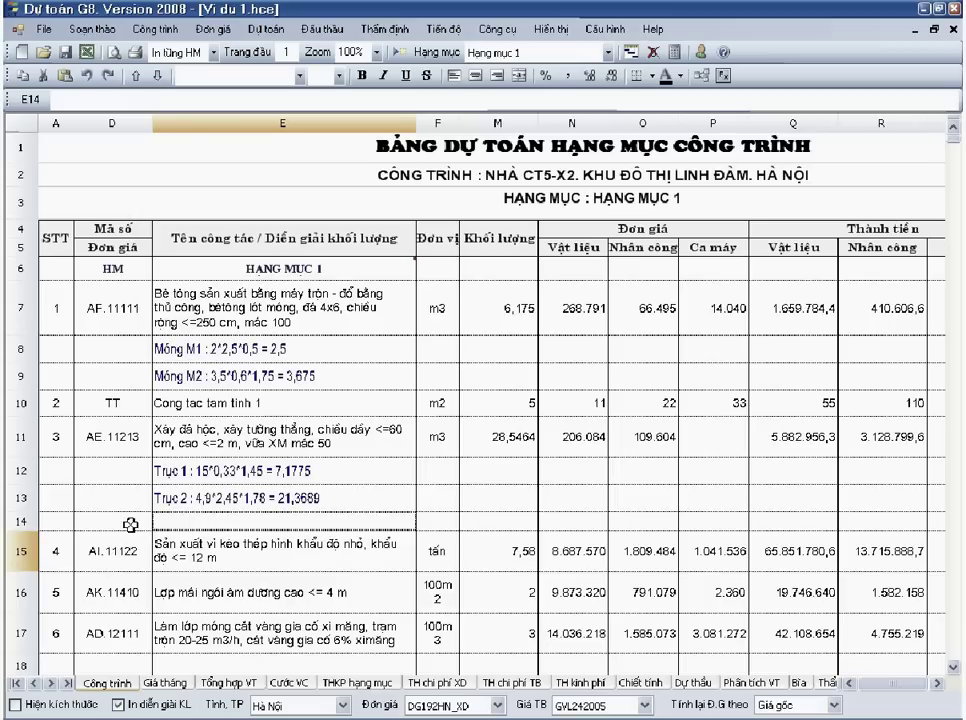
- Enter the work code AF.11111 in the empty row above item 4 to add a duplicate of item 1
left_click(131, 524)
type("Af.11111")
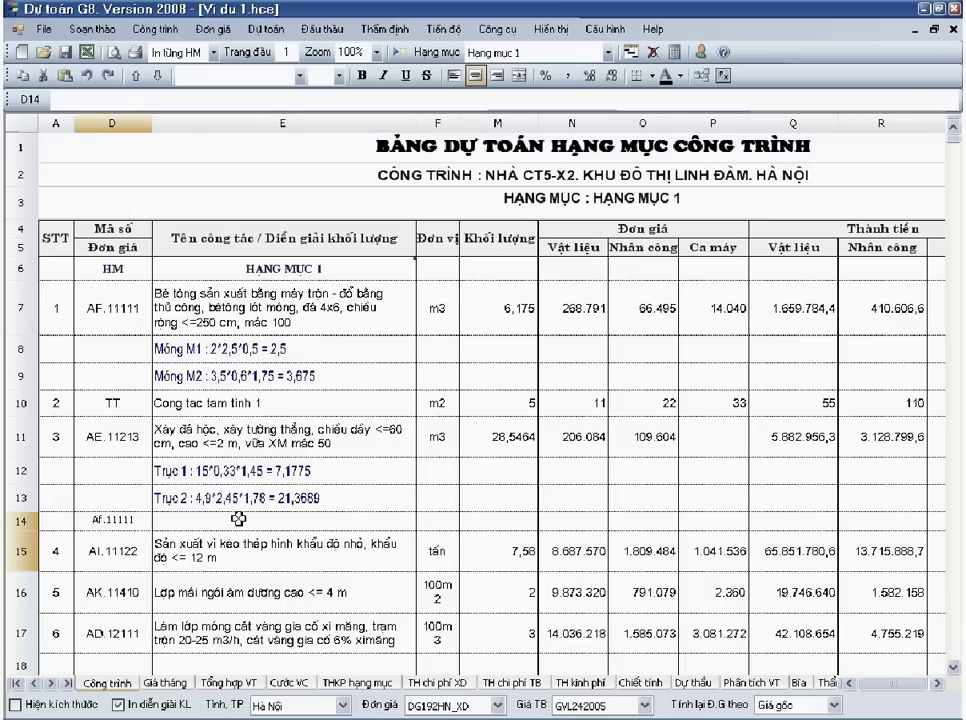
key("Return")
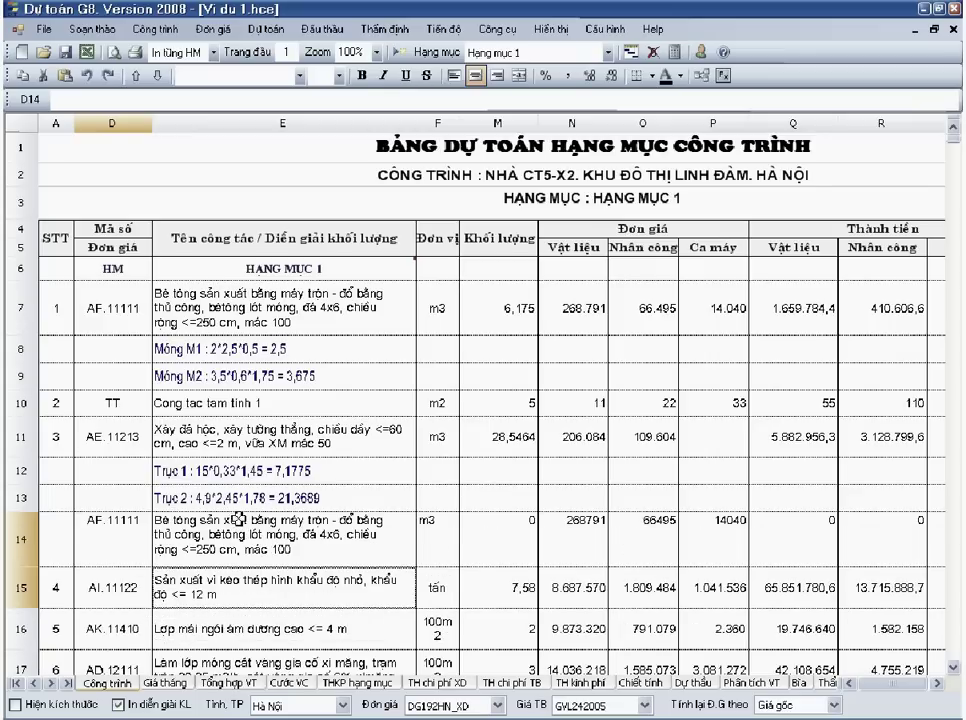
- Replace the description of the duplicate AF.11111 row above item 4 with "Công tác thứ 2 giống nhau"
left_click(241, 530)
mouse_move(652, 714)
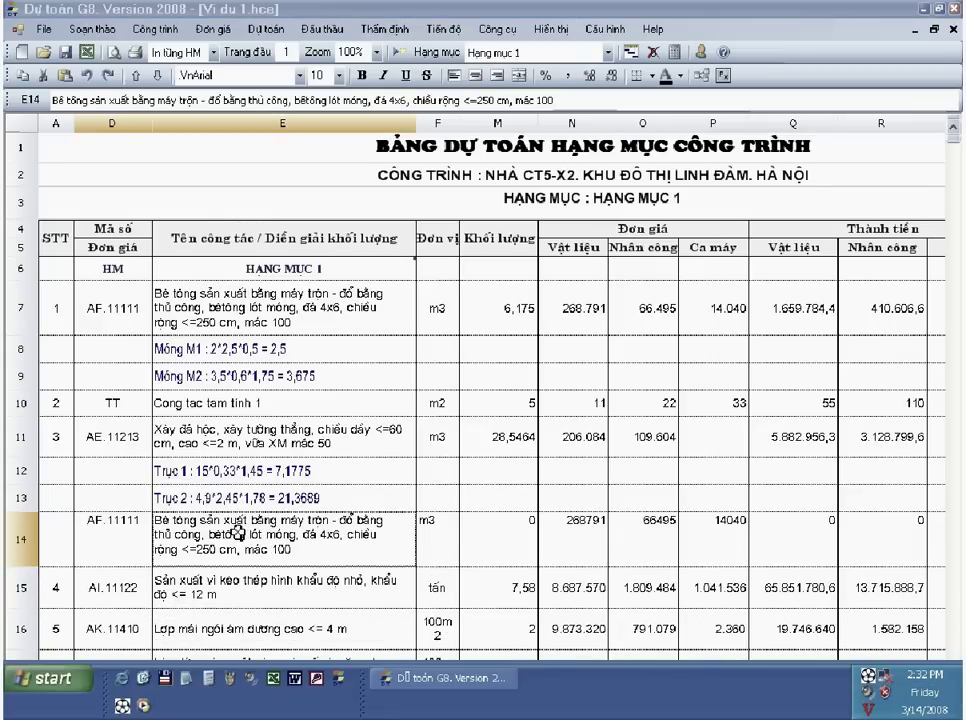
type("Cò")
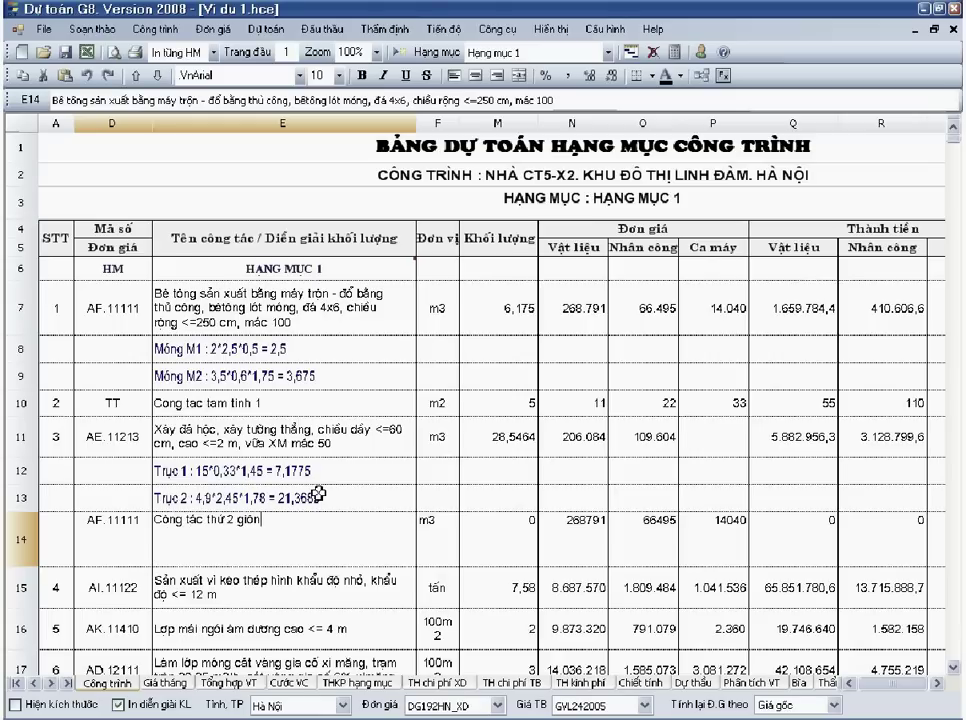
type("au")
key("Return")
- Append "thứ nhất" to the end of work item 1's description
left_click(232, 225)
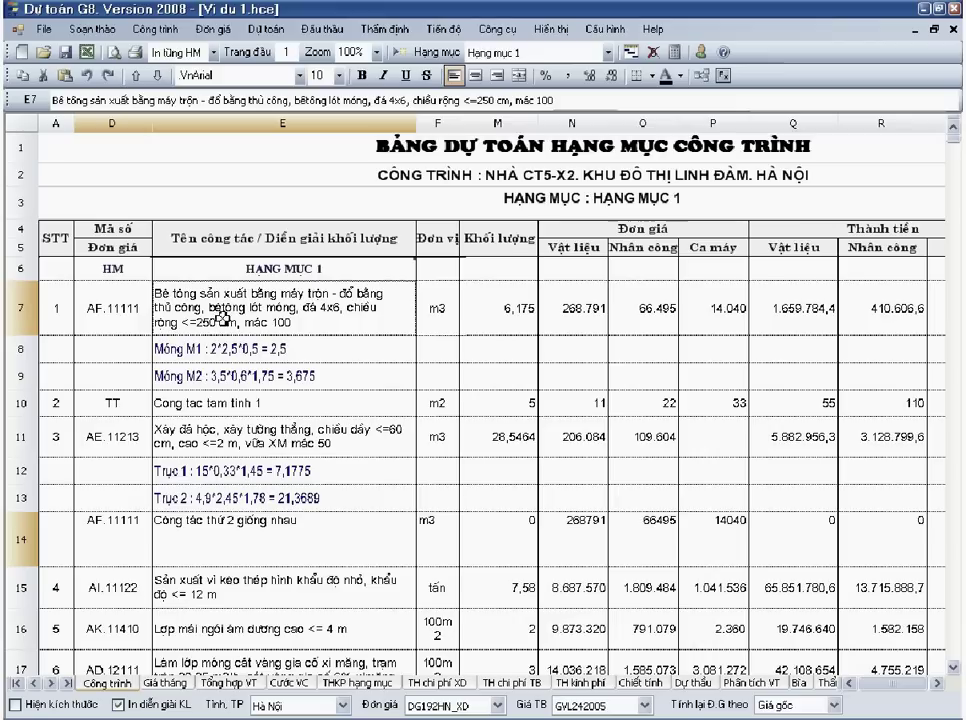
double_click(317, 320)
key("End")
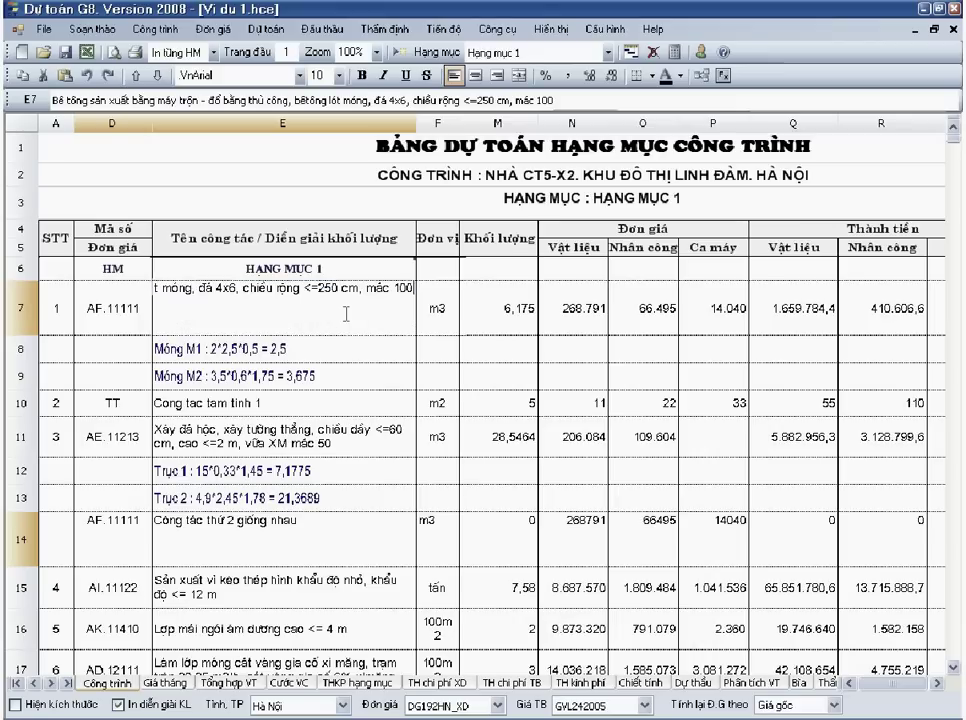
type("thứ nhất")
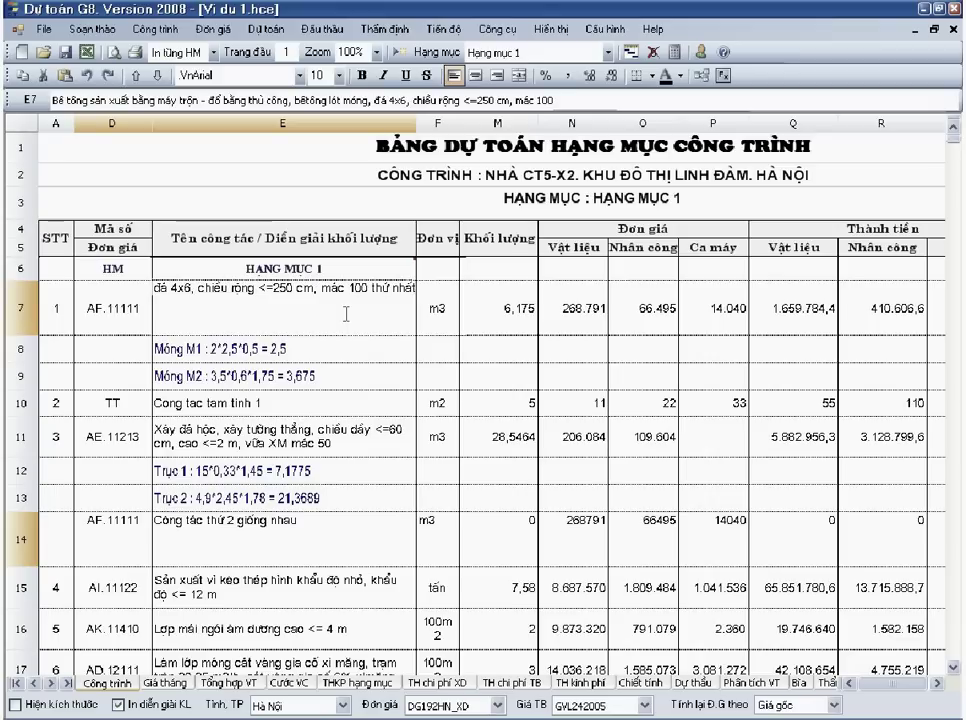
key("Return")
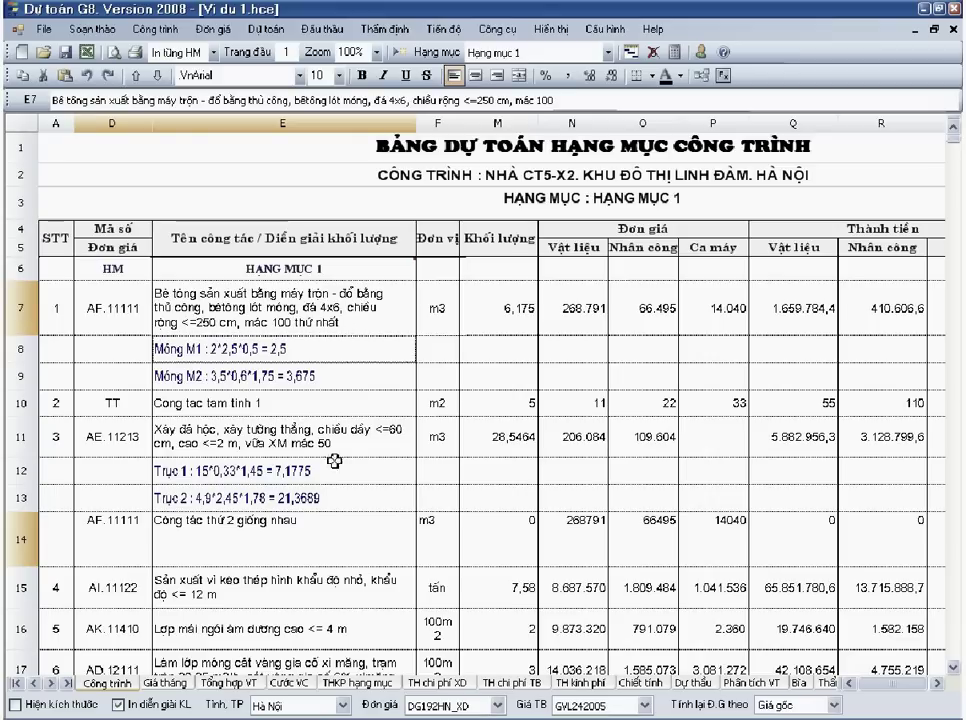
- Compare the descriptions and codes of the two AF.11111 rows, and show the resource breakdown pane
left_click(340, 525)
left_click(313, 325)
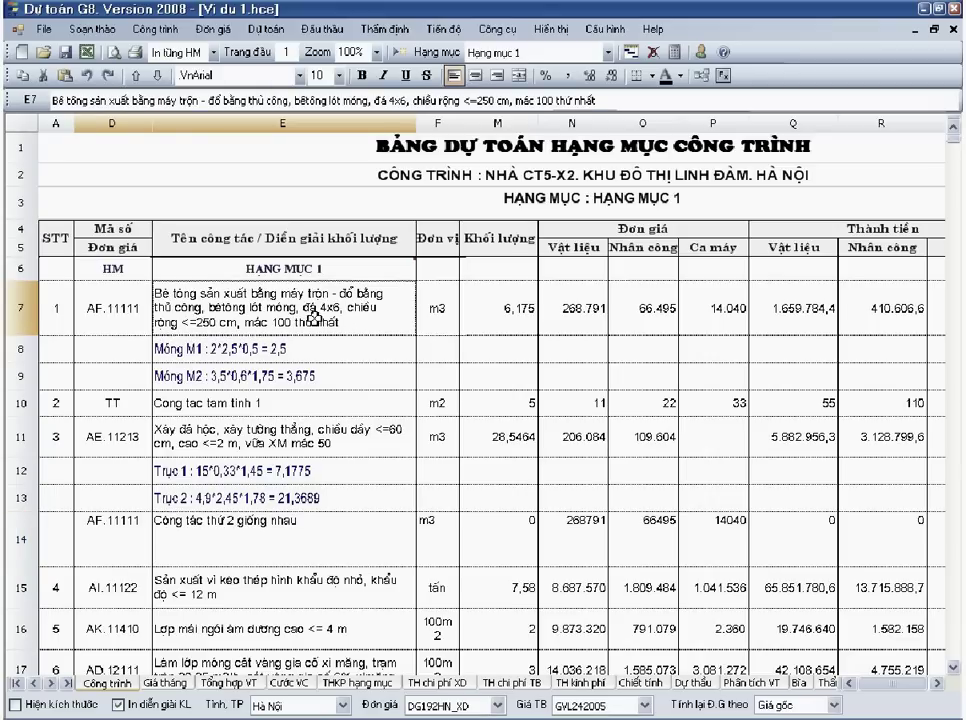
left_click(124, 308)
left_click(124, 522)
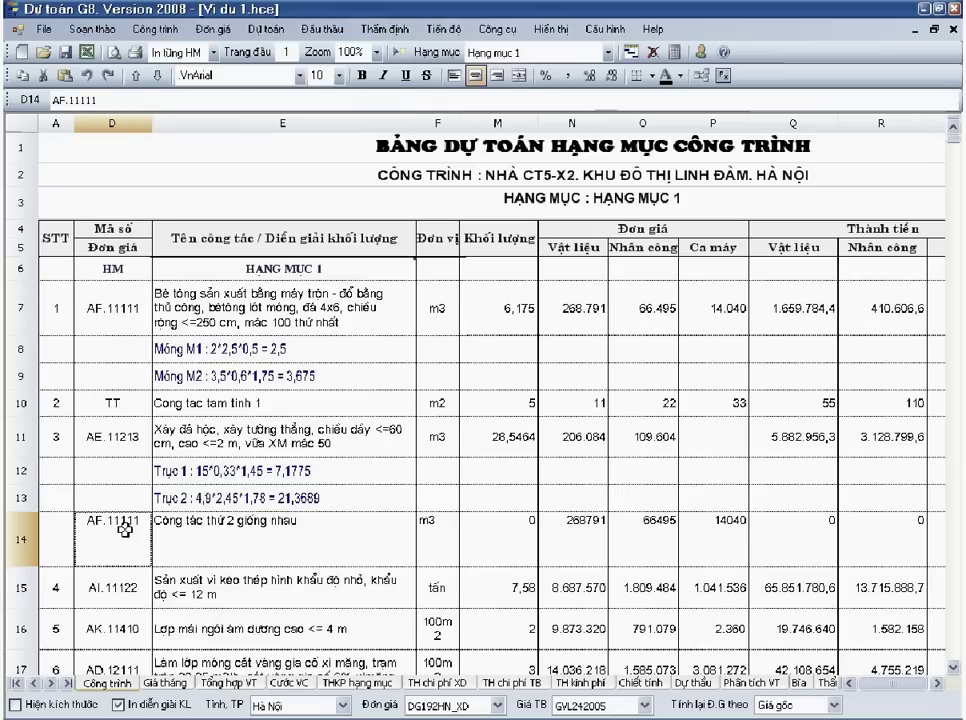
left_click(704, 84)
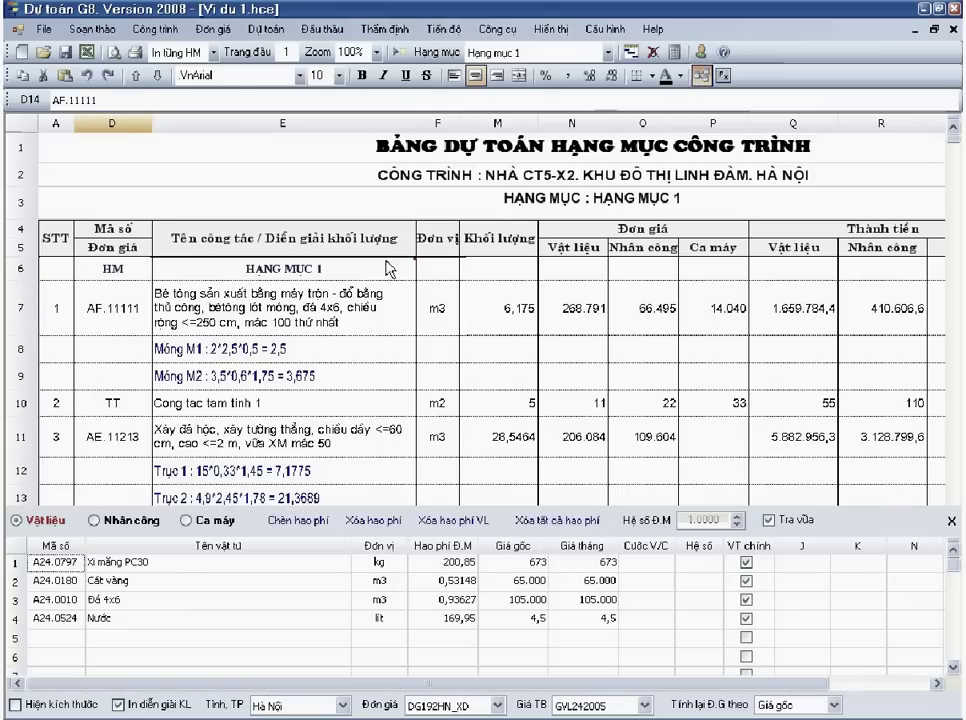
- Compare the work codes, units and material breakdowns of item 1 and the duplicate AF.11111 row
left_click(300, 310)
left_click(313, 380)
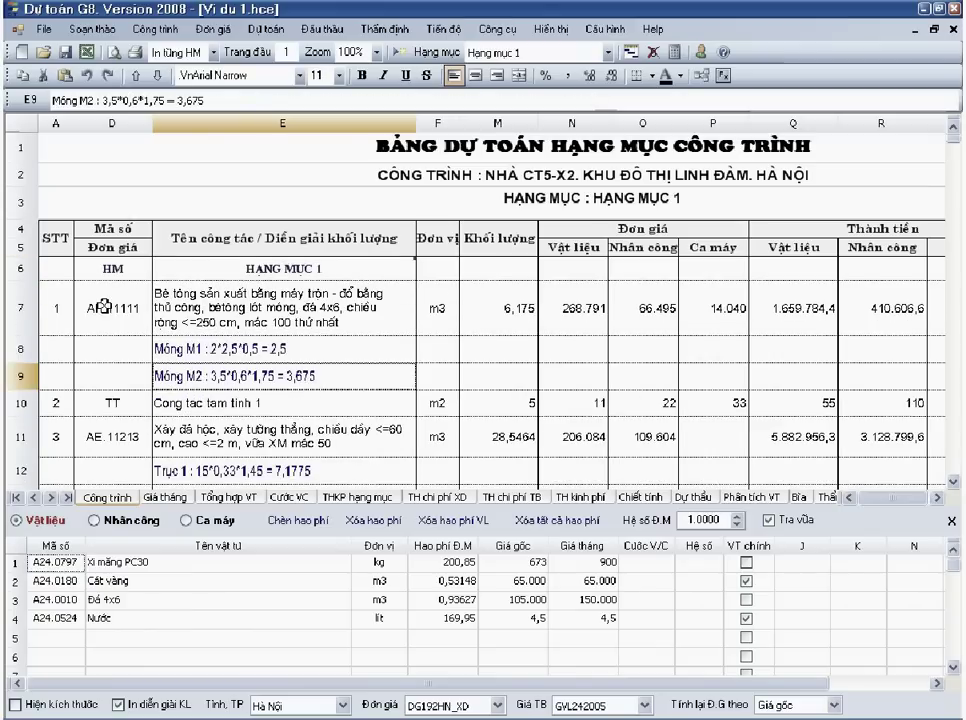
left_click(78, 230)
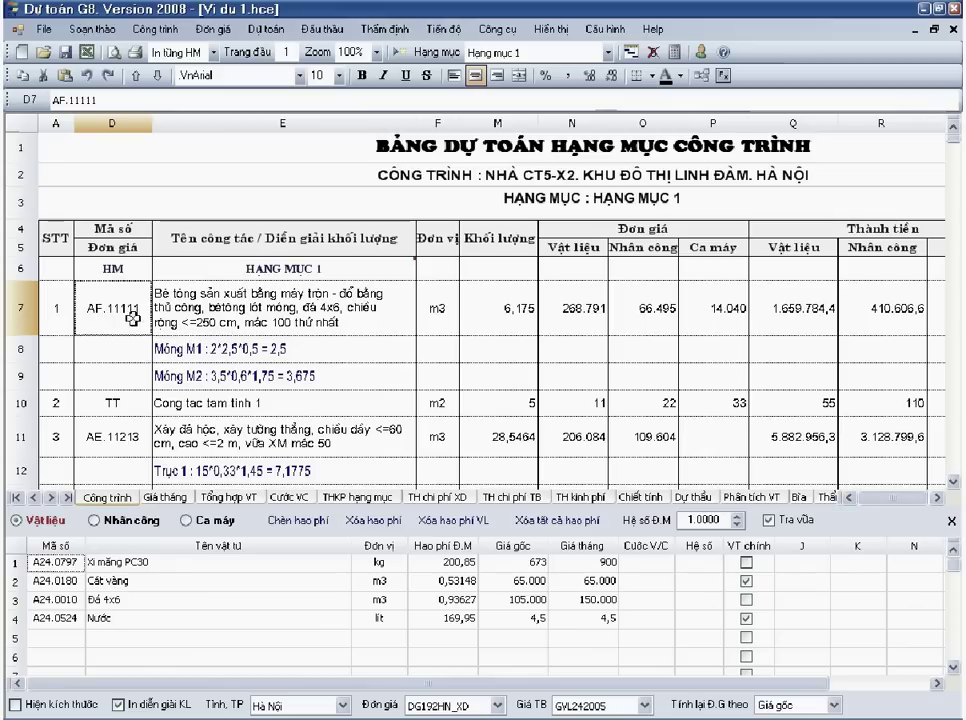
scroll(103, 312, "down", 2)
left_click(129, 414)
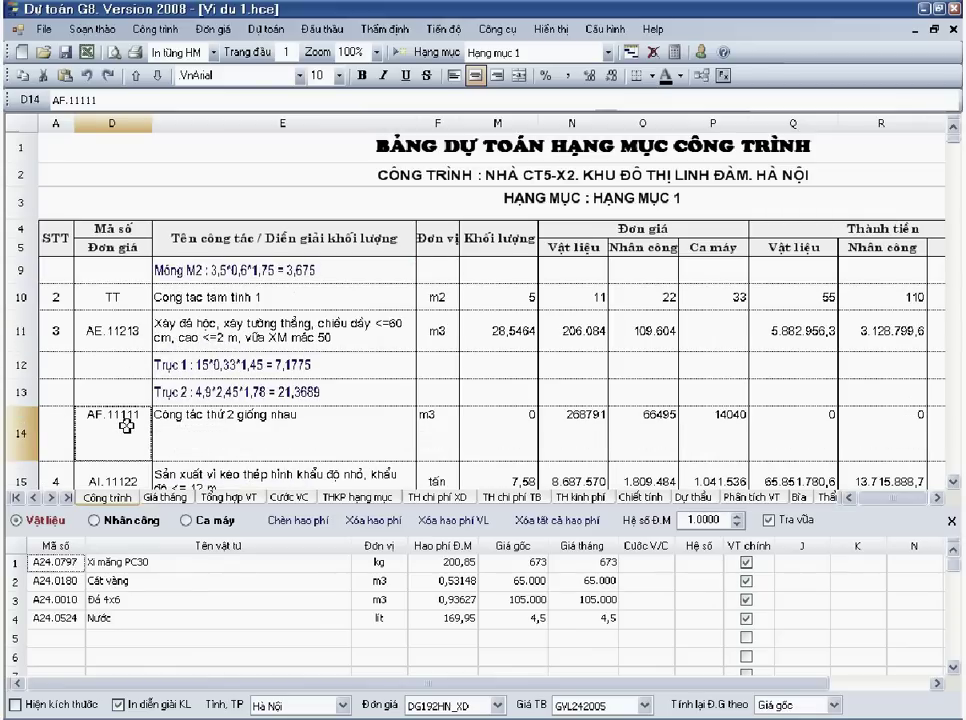
left_click(262, 437)
scroll(262, 437, "up", 3)
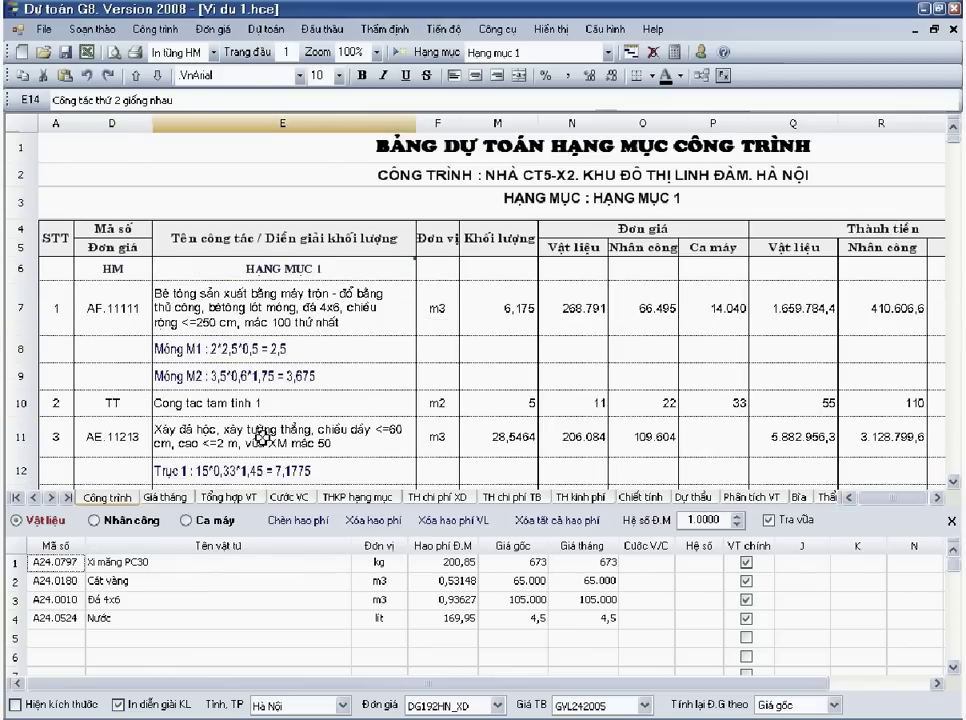
left_click(437, 308)
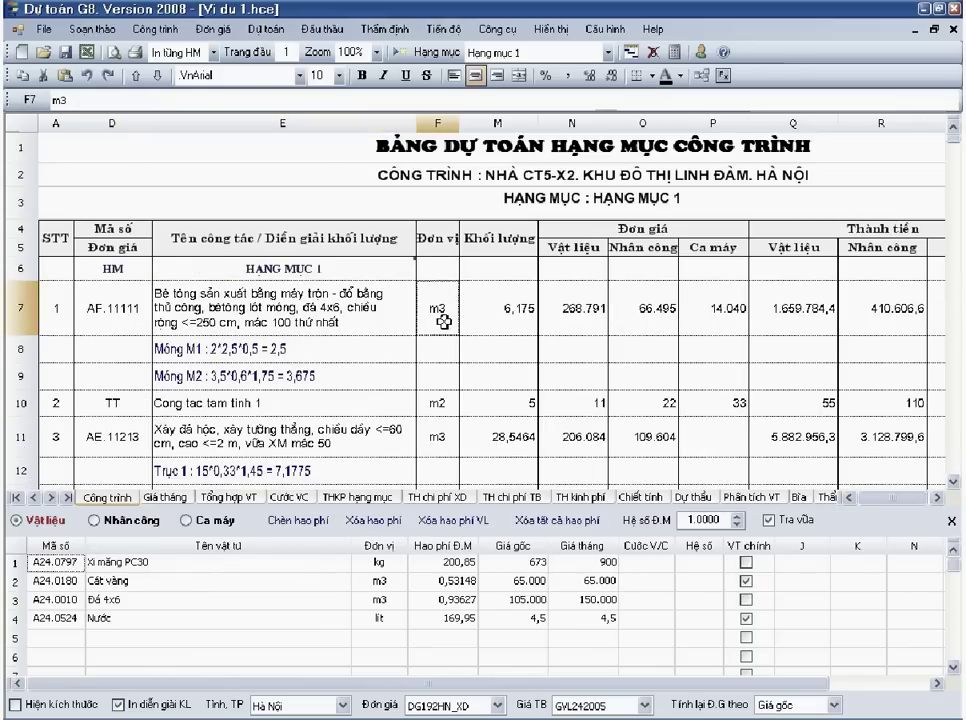
scroll(438, 320, "down", 3)
left_click(438, 438)
scroll(438, 430, "up", 3)
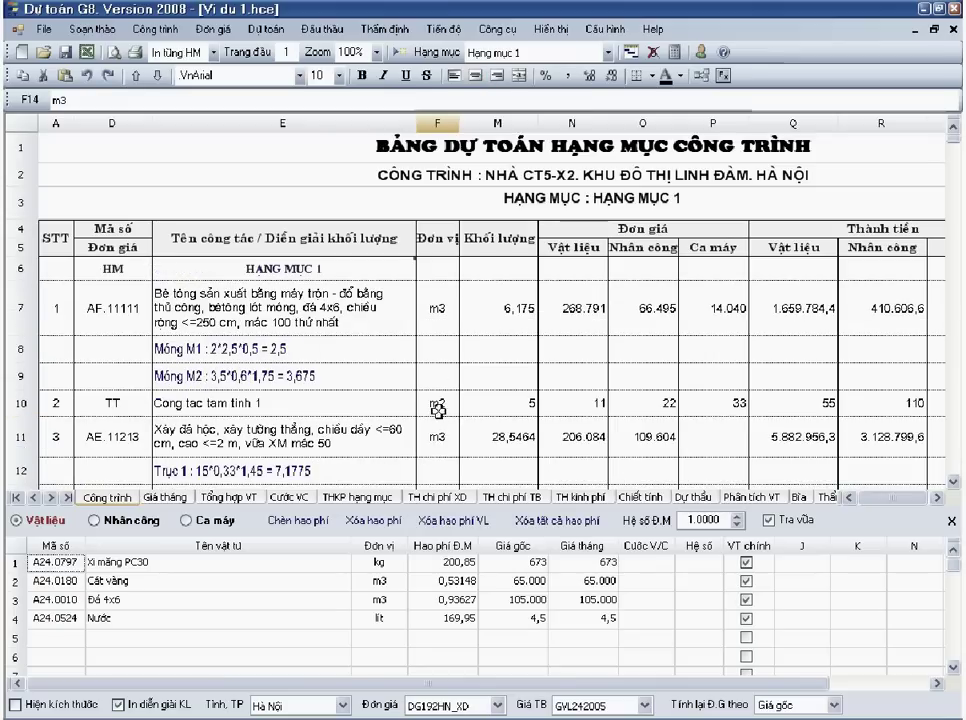
left_click(438, 313)
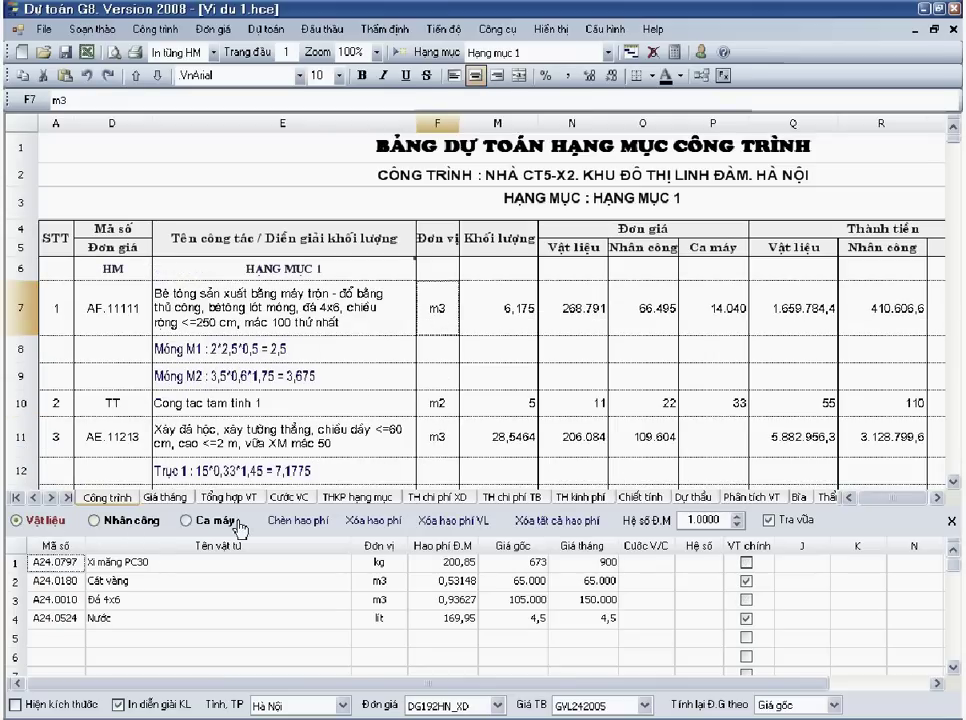
- Recheck the description and material prices of item 1 against those of the duplicate row above item 4
left_click(200, 313)
scroll(200, 313, "down", 1)
left_click(211, 432)
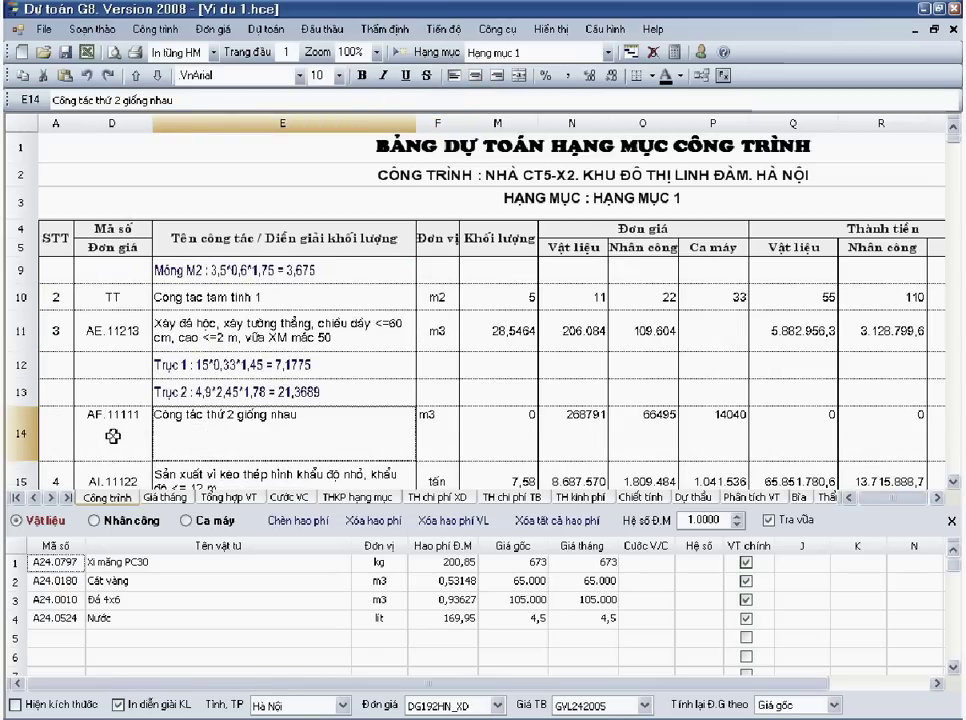
scroll(105, 358, "up", 1)
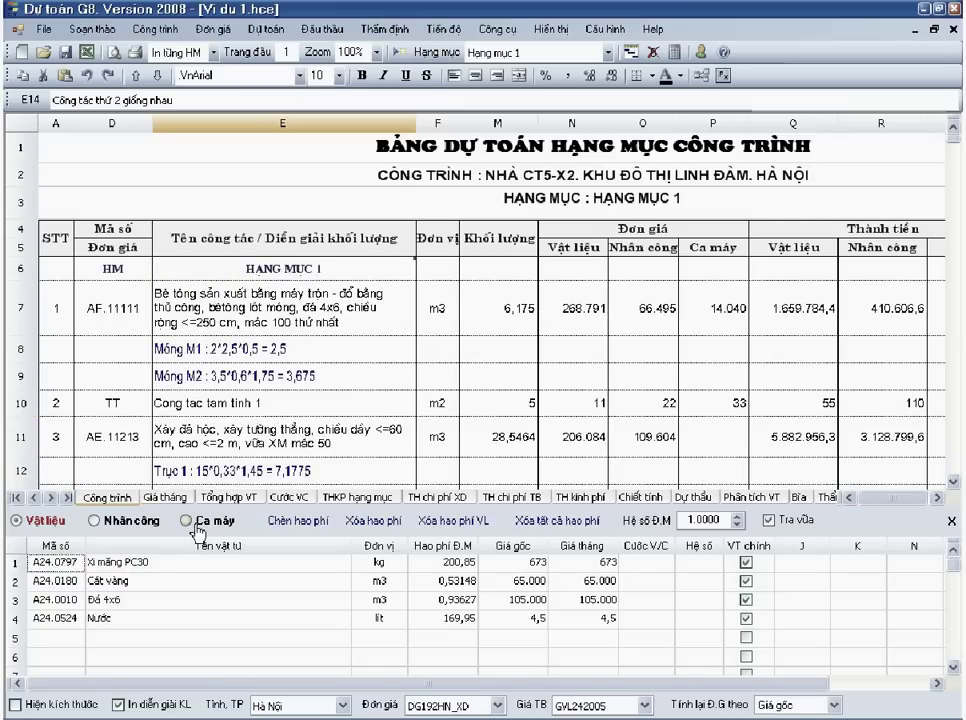
left_click(156, 310)
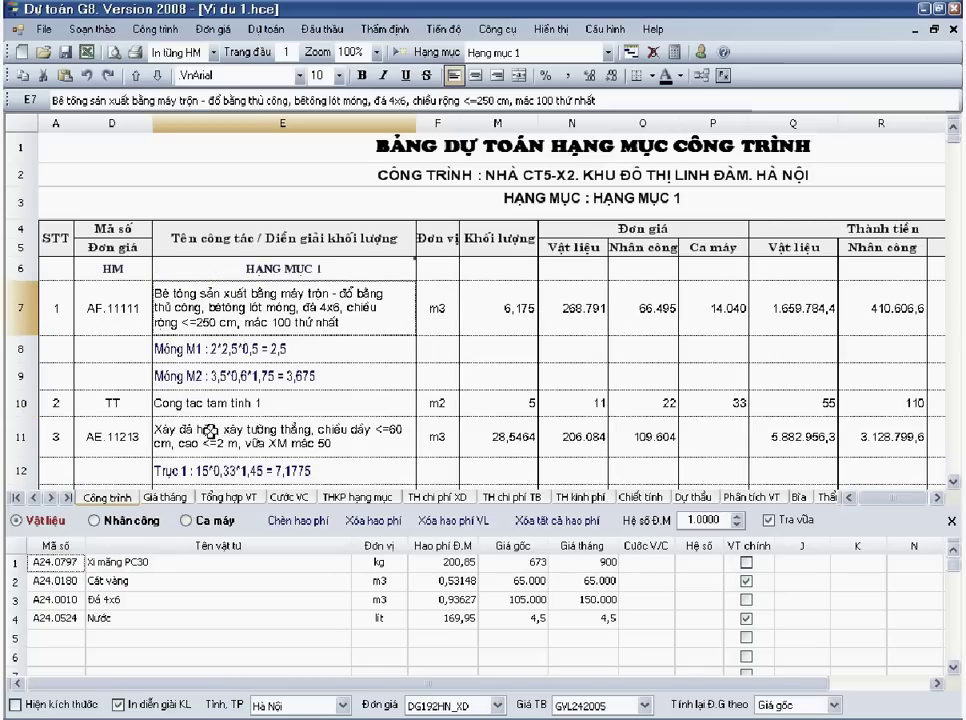
scroll(157, 345, "down", 1)
left_click(233, 437)
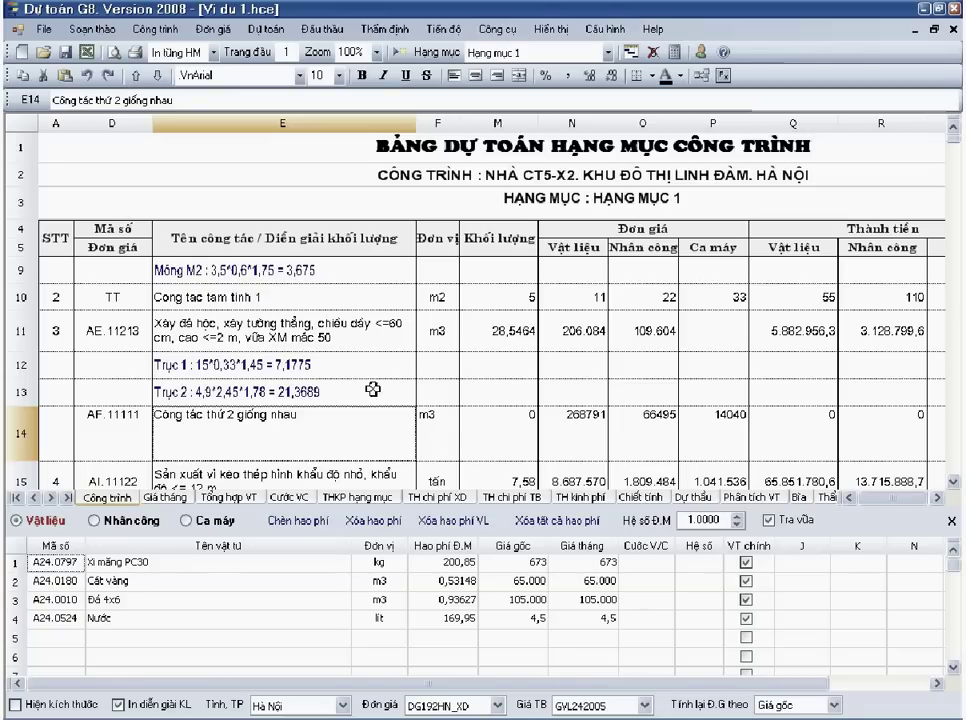
- Check item 1's quantity and set the duplicate AF.11111 row's quantity (Khối lượng) to 1,17
left_click(517, 424)
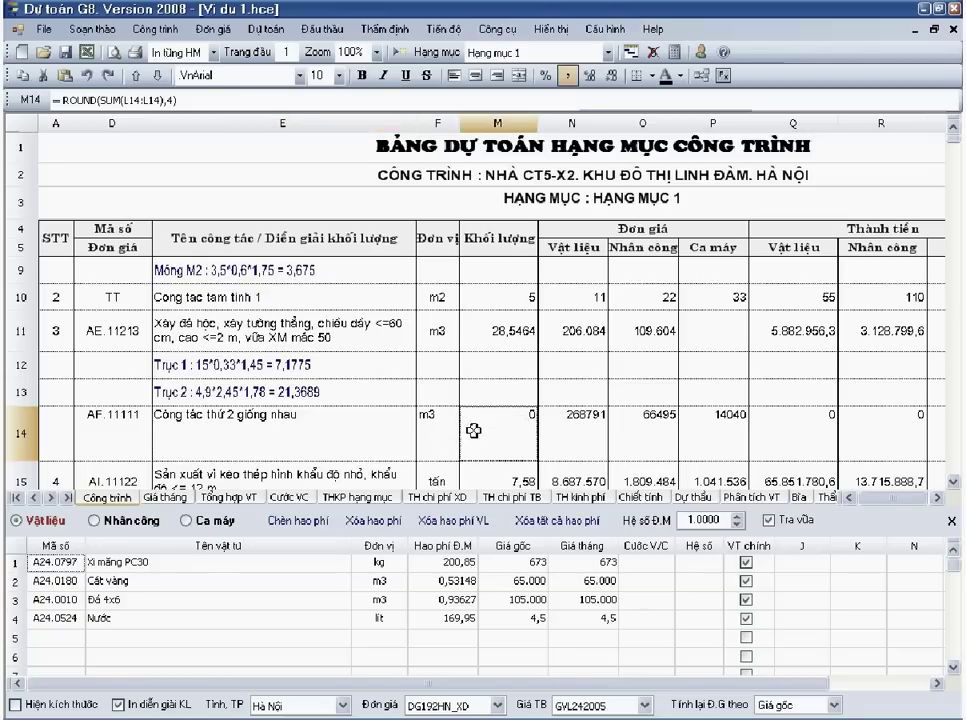
scroll(513, 296, "up", 1)
left_click(511, 308)
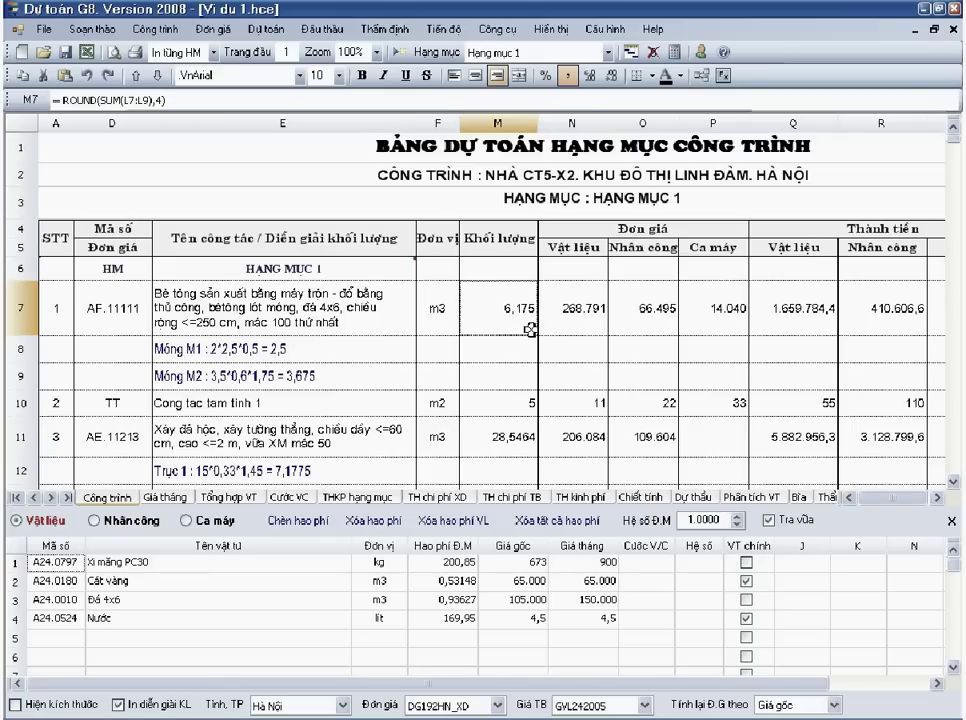
scroll(530, 330, "down", 3)
left_click(508, 432)
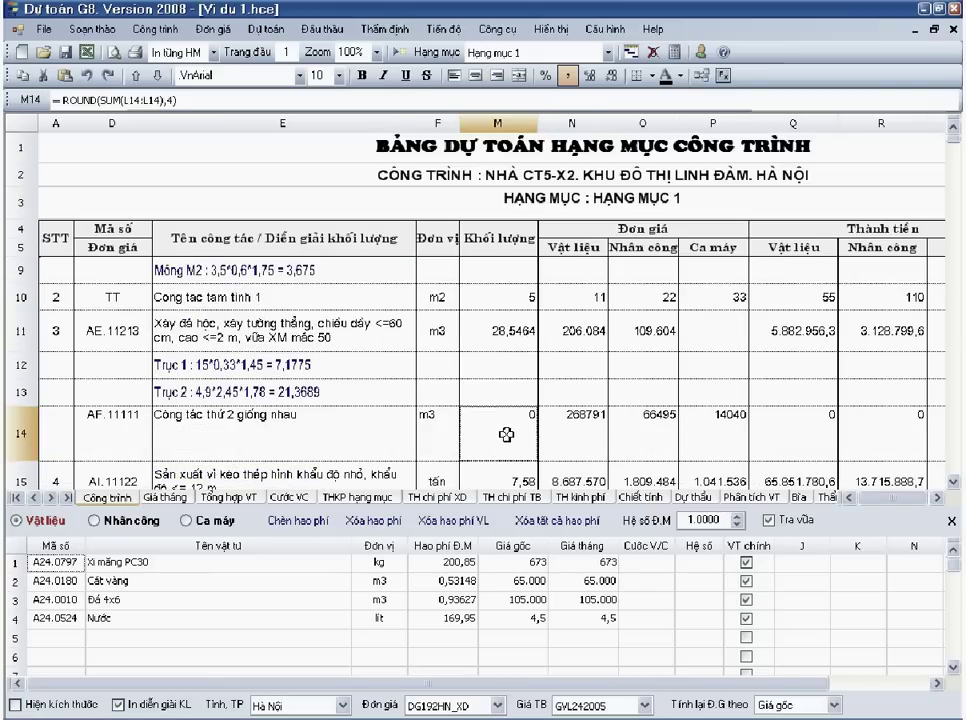
type("=1.17")
key("Return")
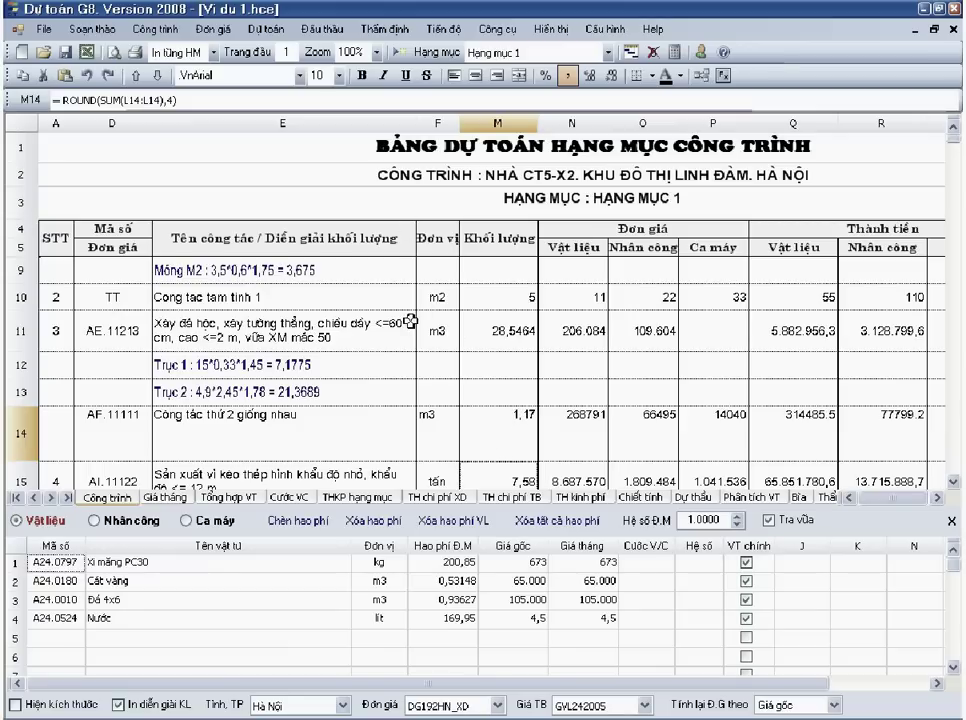
- On the Chiết tính sheet, apply the bid layout "Dự thầu gộp các công tác giống nhau" and select item 1's Vật liệu heading
left_click(644, 498)
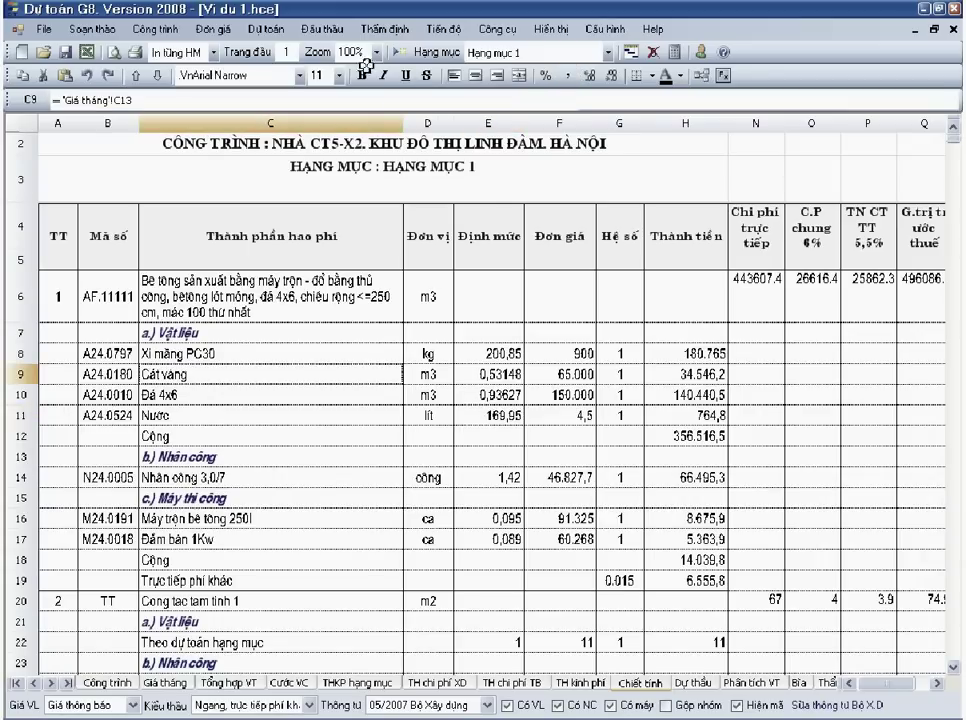
left_click(322, 29)
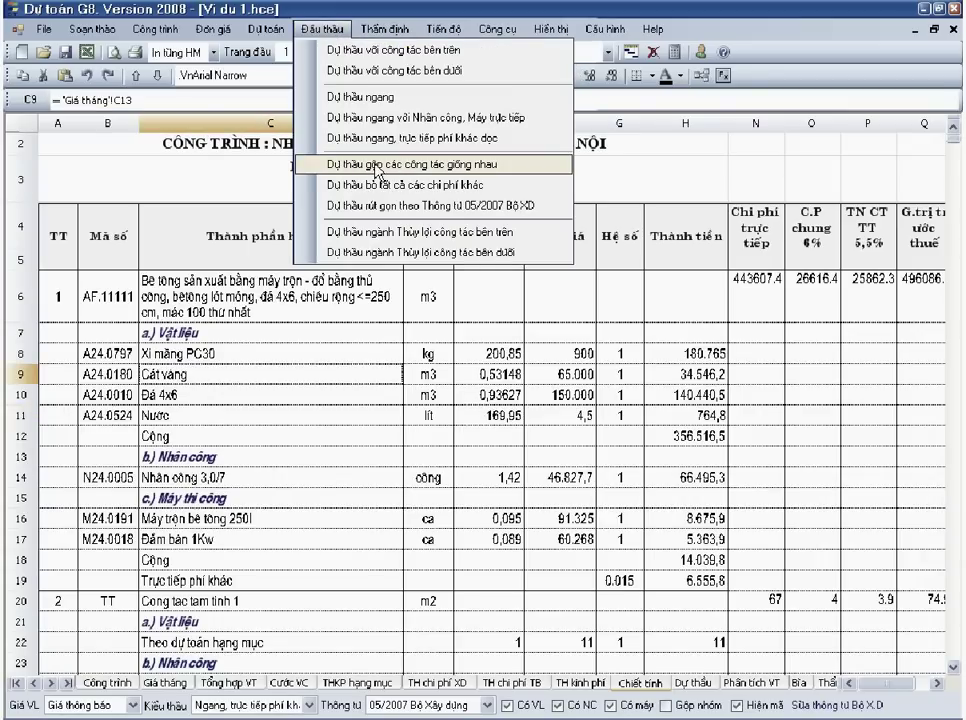
left_click(375, 168)
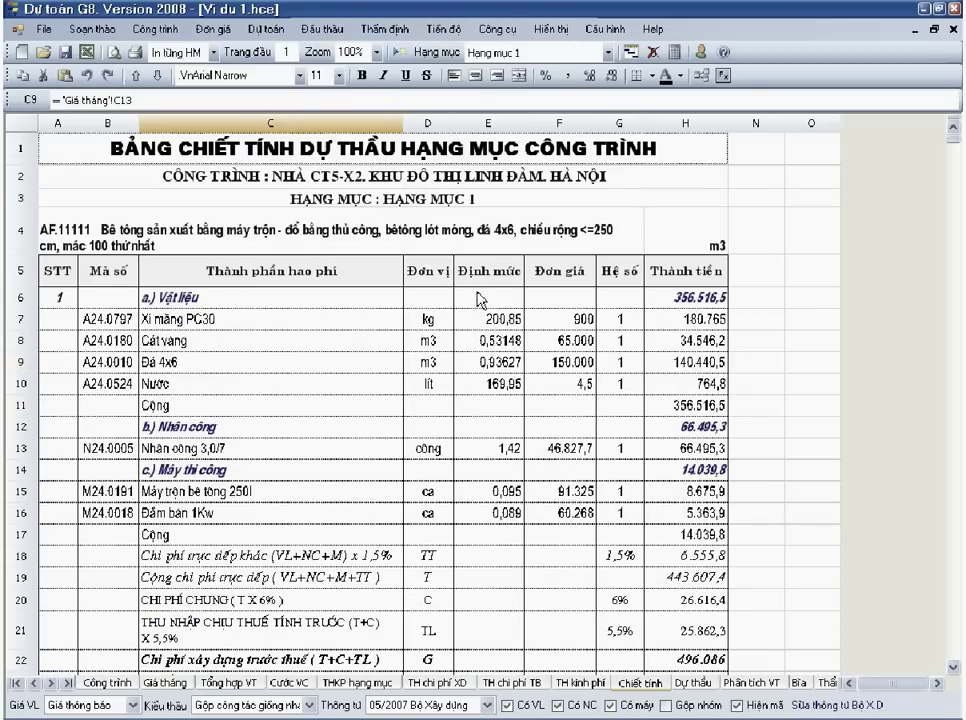
left_click(373, 296)
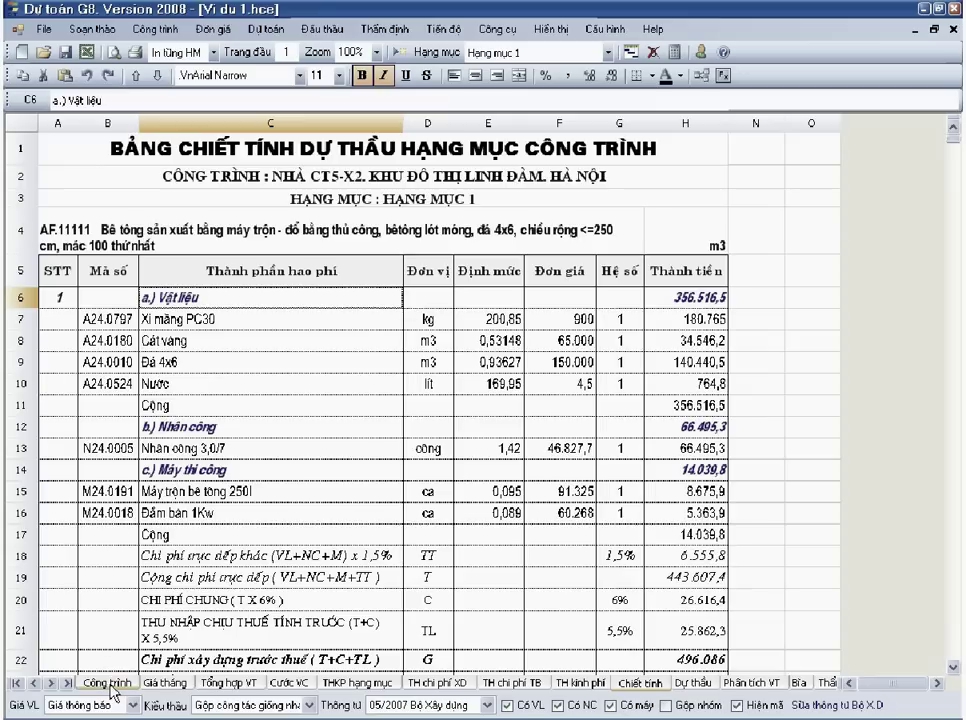
- View the list of available bid layouts and go back to item 1's Vật liệu heading
left_click(325, 30)
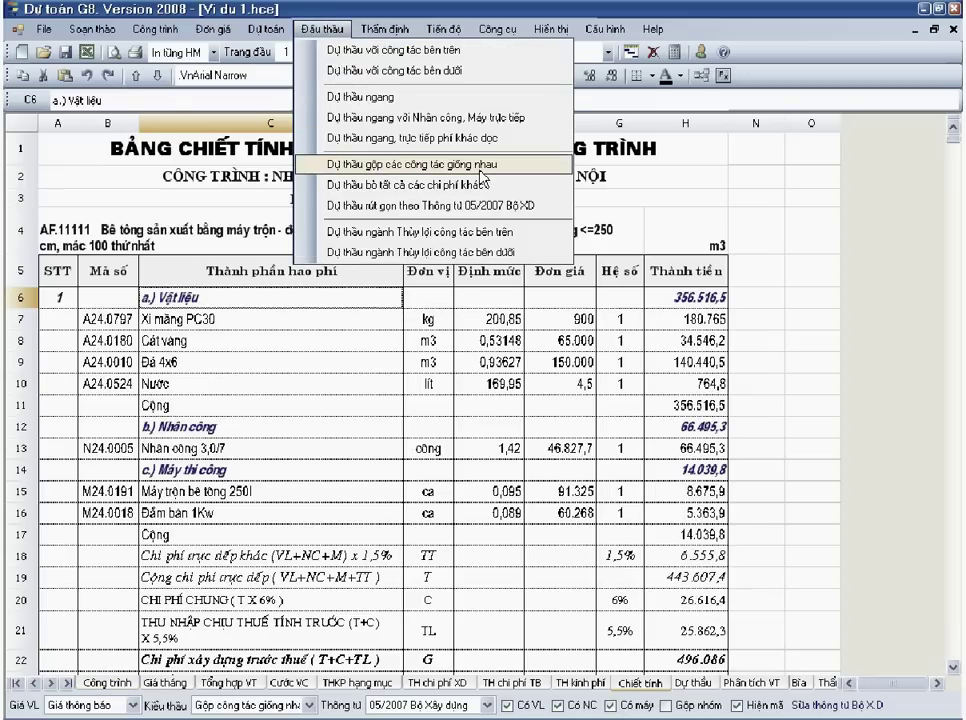
left_click(341, 391)
left_click(280, 316)
left_click(280, 300)
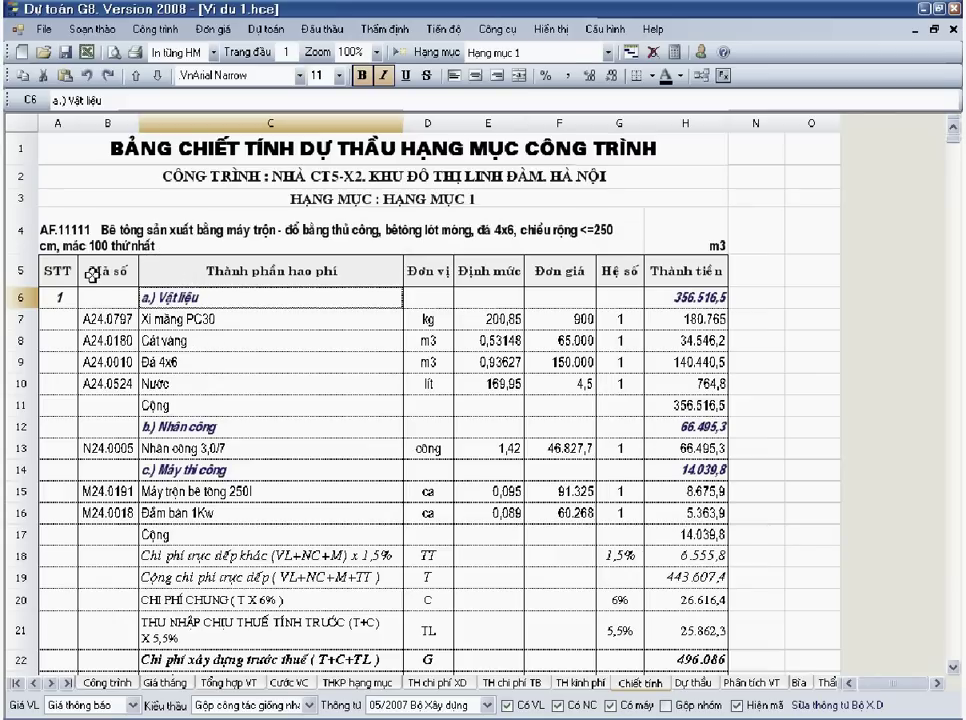
- Examine the AF.11111 heading row above item 1's table and the rows where the next item's block starts
left_click(58, 237)
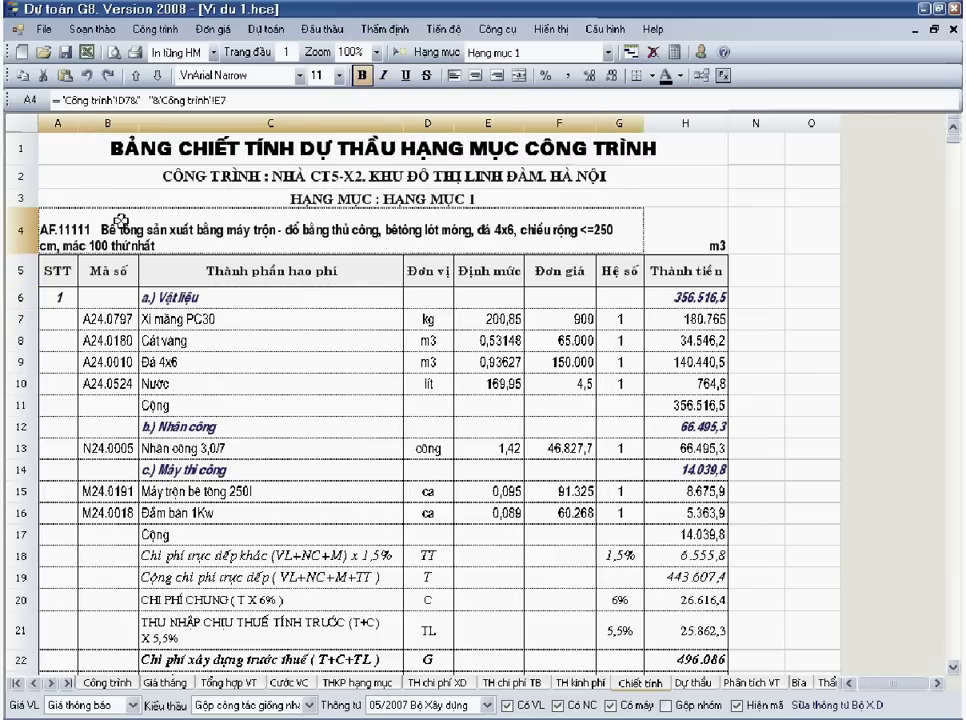
scroll(194, 397, "down", 3)
scroll(194, 397, "down", 1)
left_click_drag(67, 524, 644, 527)
scroll(528, 459, "up", 3)
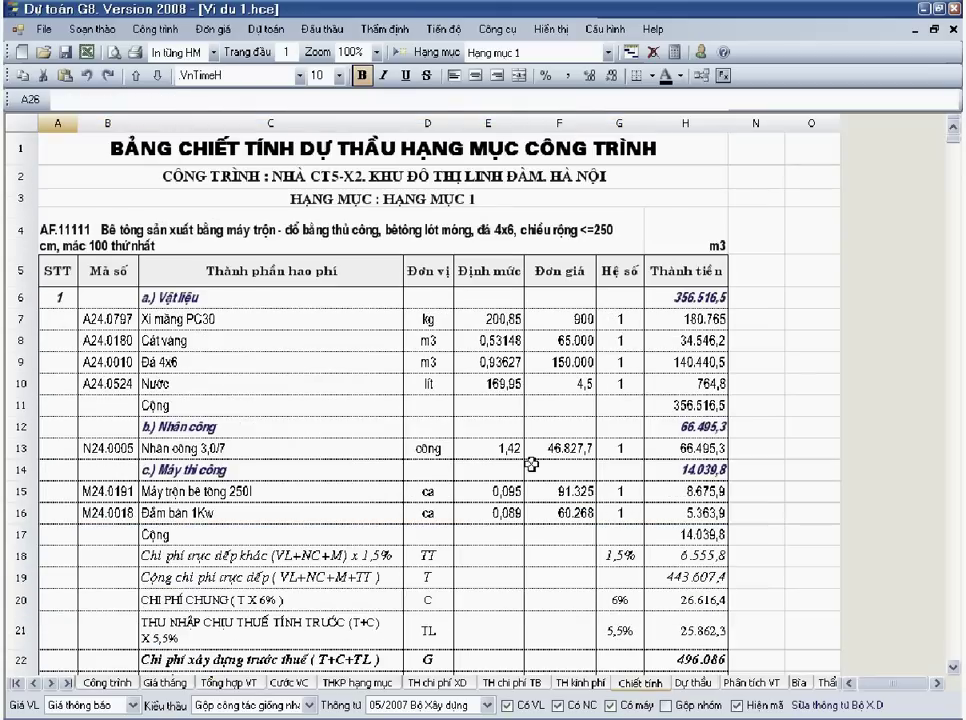
left_click(116, 320)
left_click(116, 291)
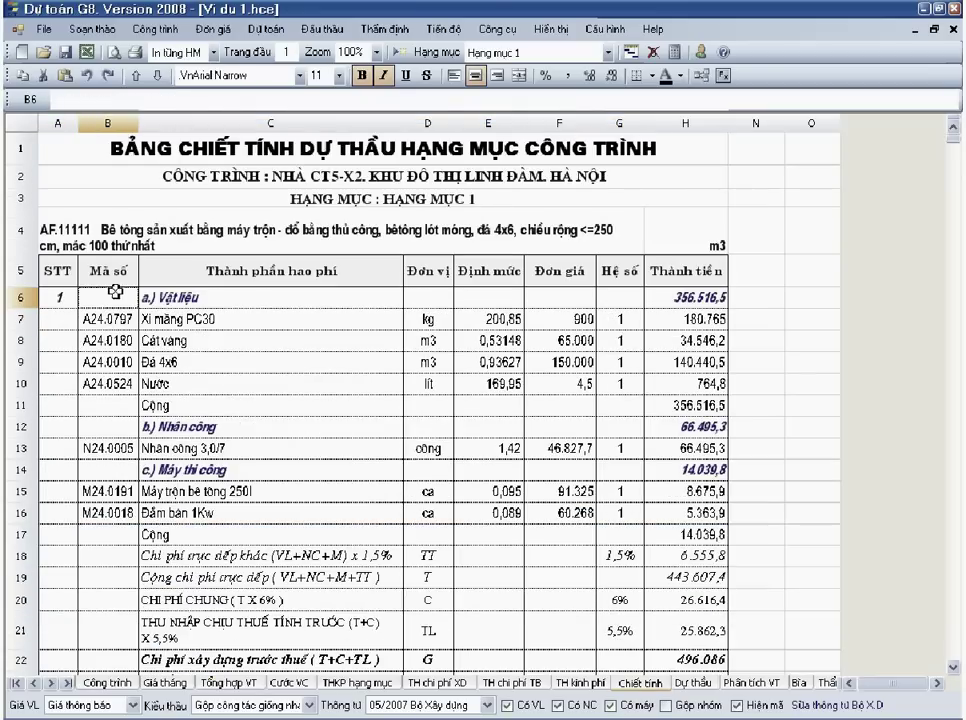
- On the Công trình sheet, check the codes of work items 1 to 4, including the duplicate AF.11111 row
left_click(121, 682)
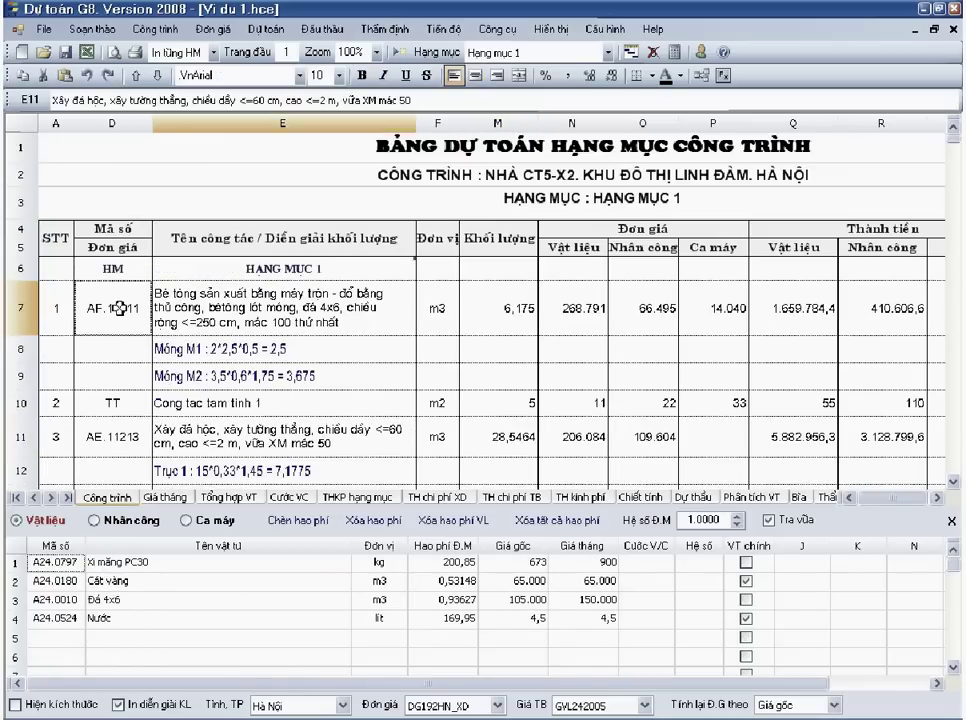
left_click(121, 308)
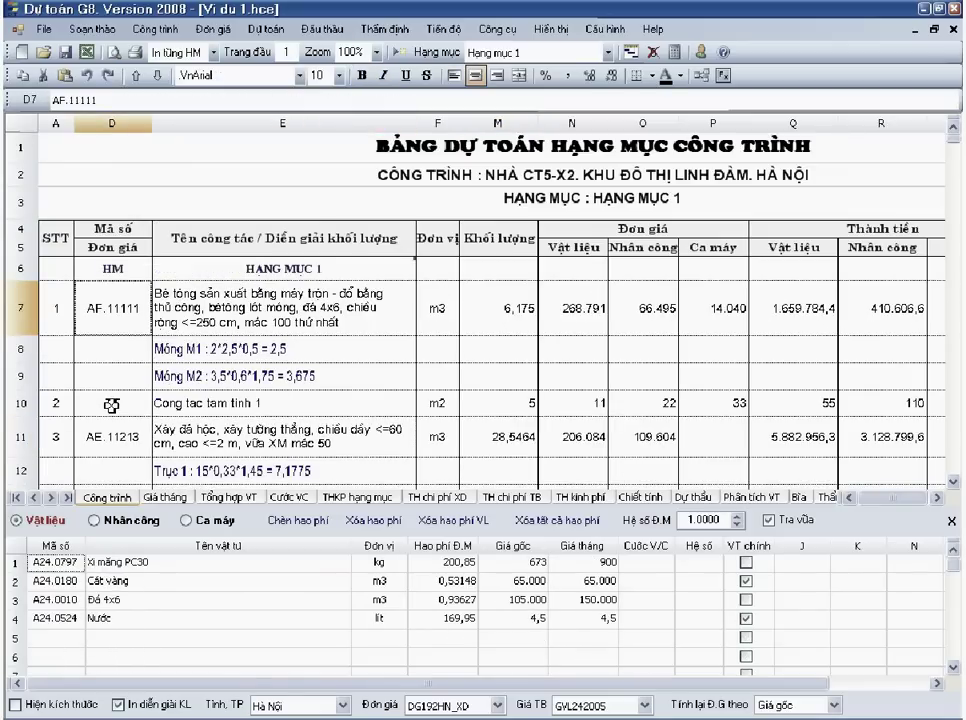
left_click(111, 404)
left_click(118, 442)
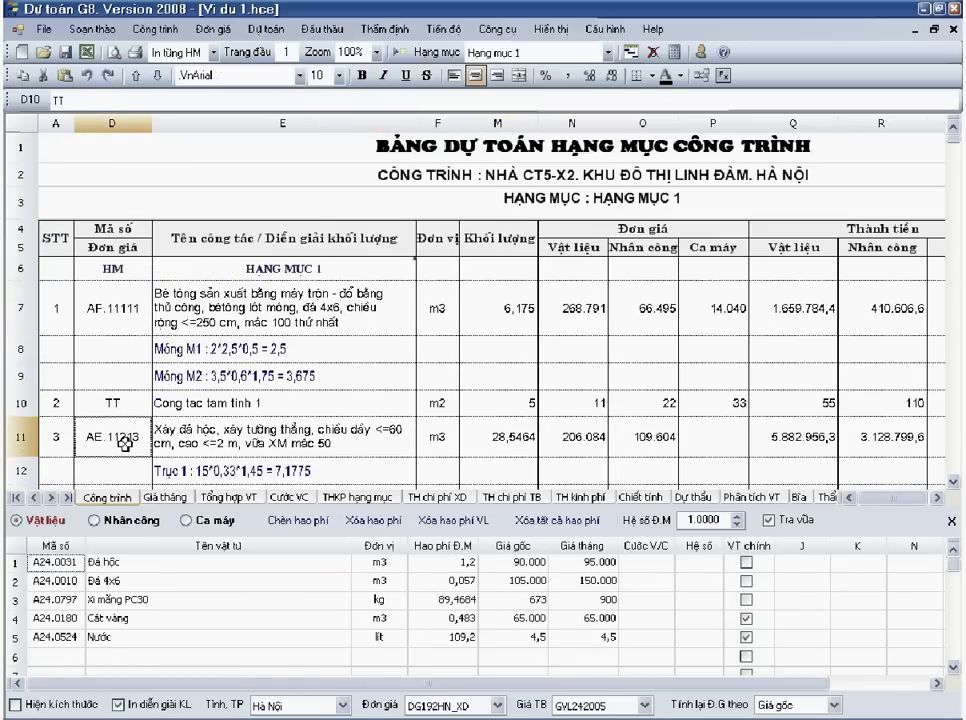
scroll(124, 442, "down", 1)
left_click(130, 430)
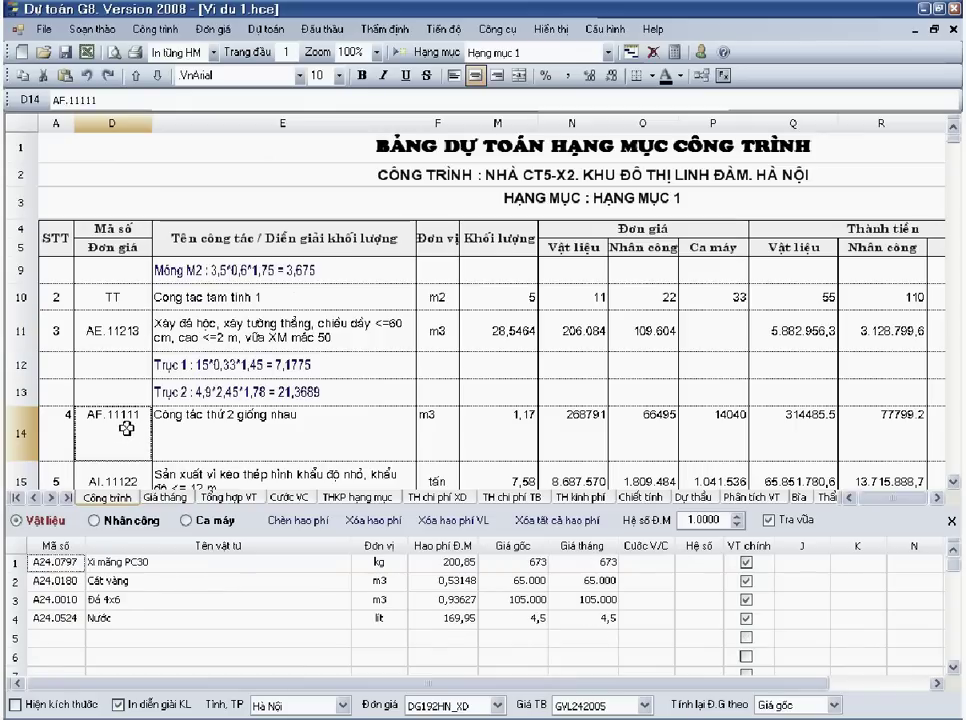
- On the Chiết tính sheet, examine the heading of each work item's table from item 1 through the duplicate AF.11111 block, item 4
left_click(657, 497)
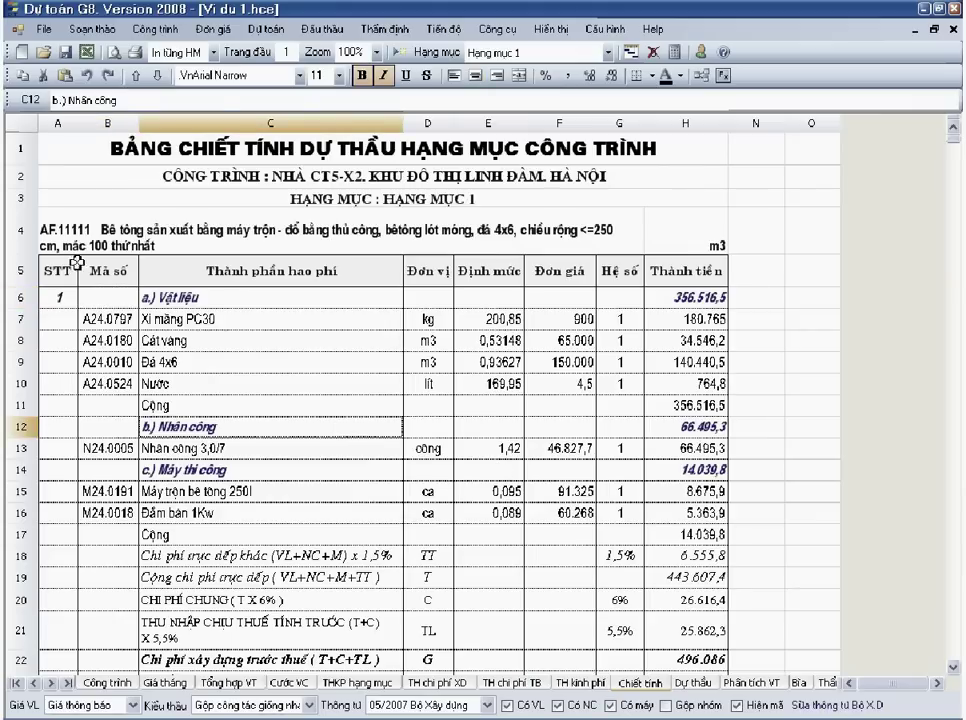
scroll(105, 323, "down", 5)
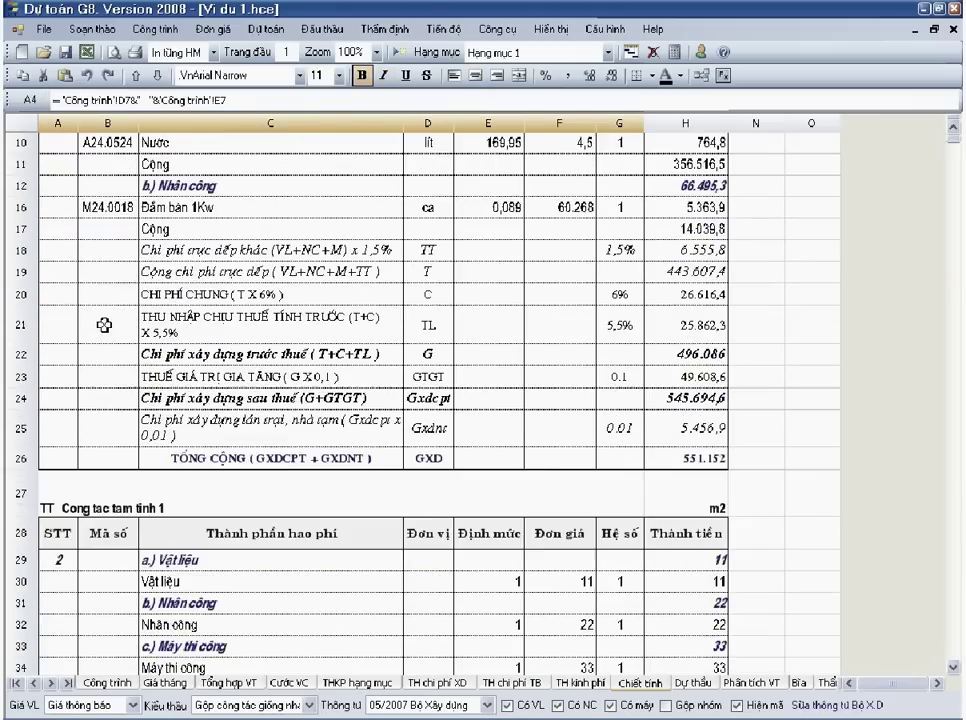
scroll(105, 323, "down", 2)
left_click(60, 452)
scroll(135, 520, "down", 3)
left_click(88, 352)
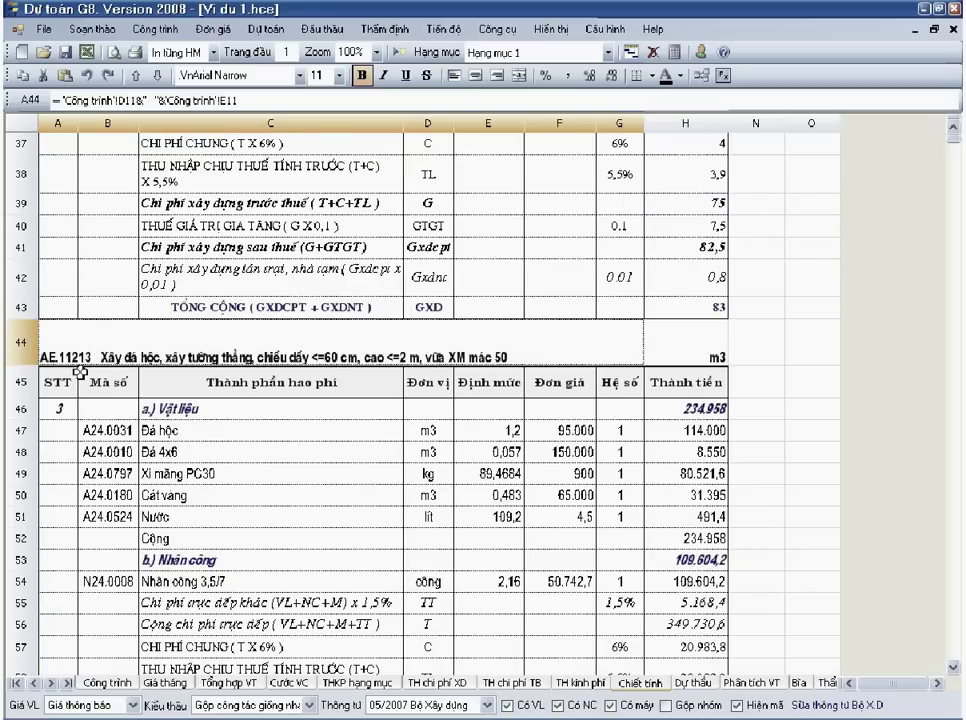
scroll(101, 372, "down", 6)
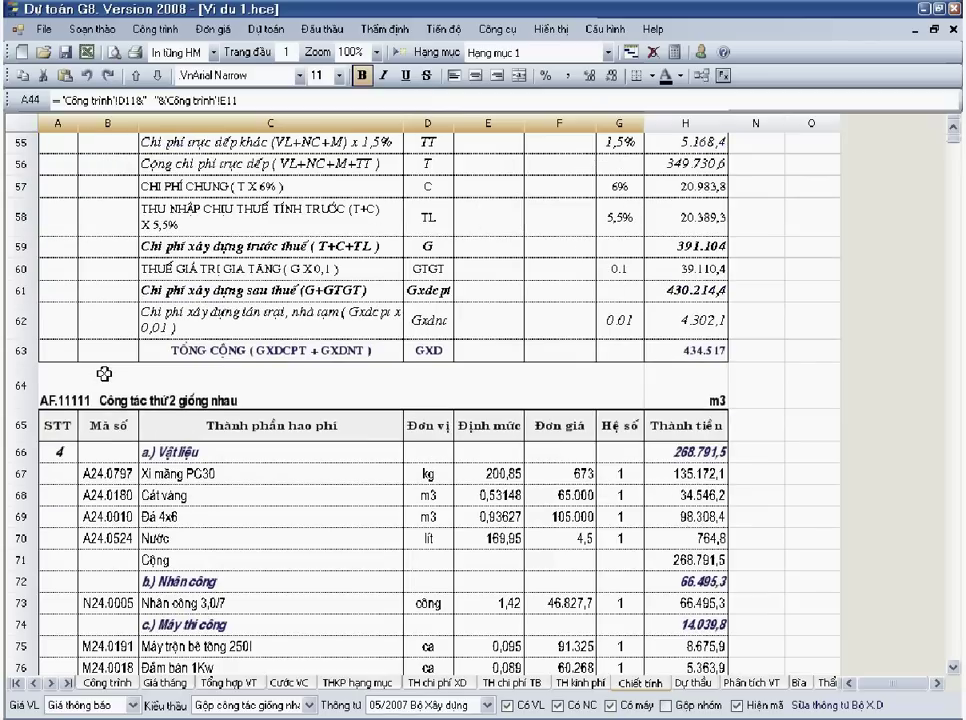
scroll(101, 373, "down", 1)
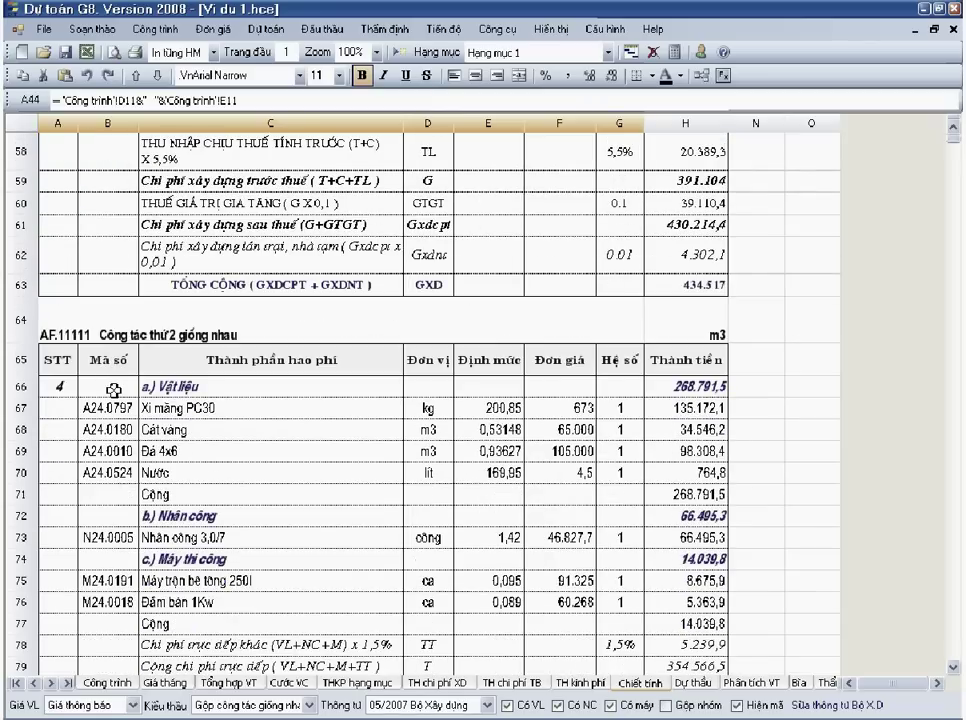
scroll(115, 389, "down", 2)
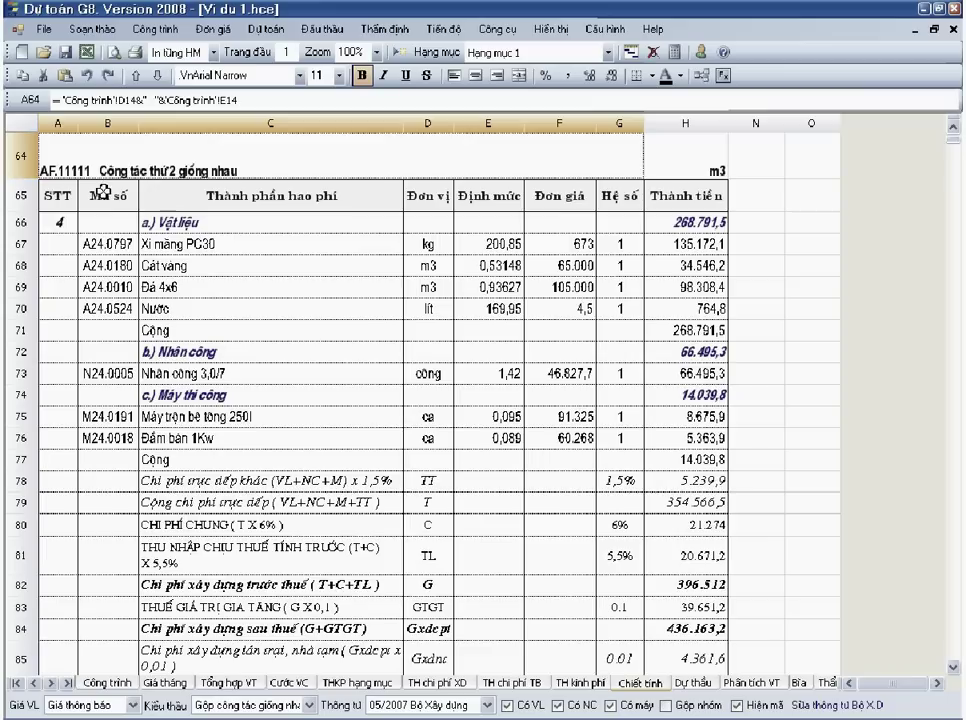
left_click(71, 220)
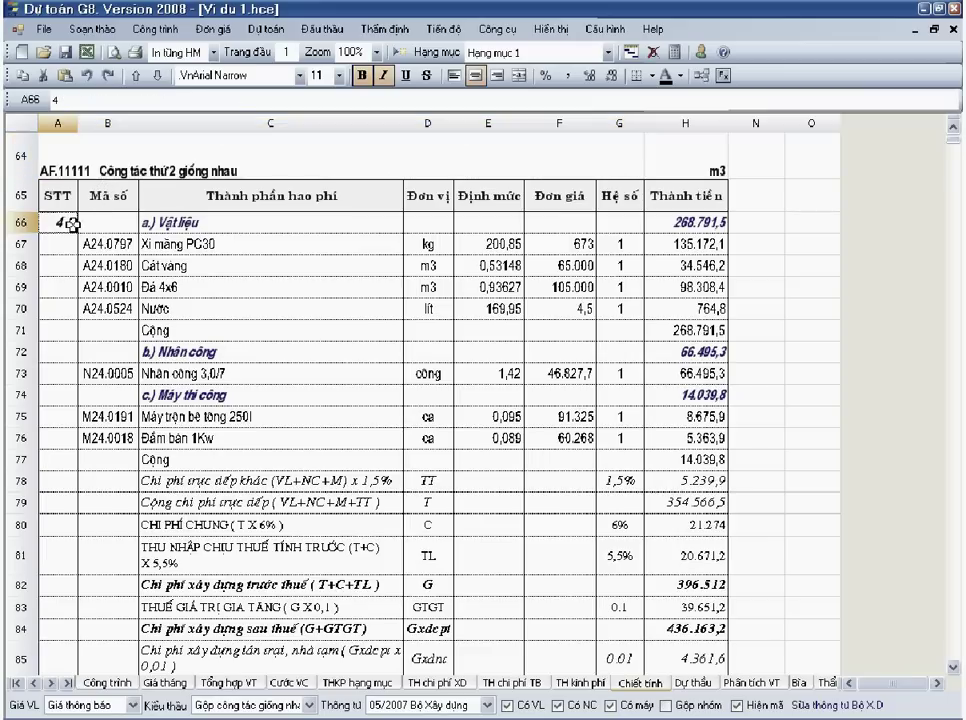
- Check item 1's description on the Công trình sheet and the two Đá 4x6 rows on the Giá tháng sheet
left_click(108, 683)
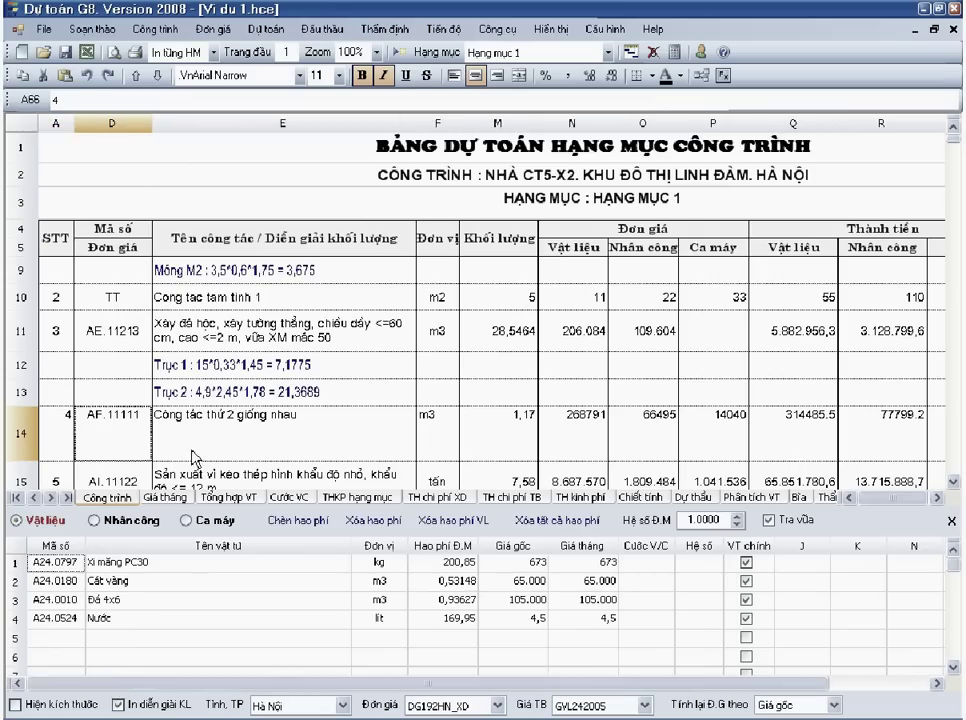
left_click(253, 296)
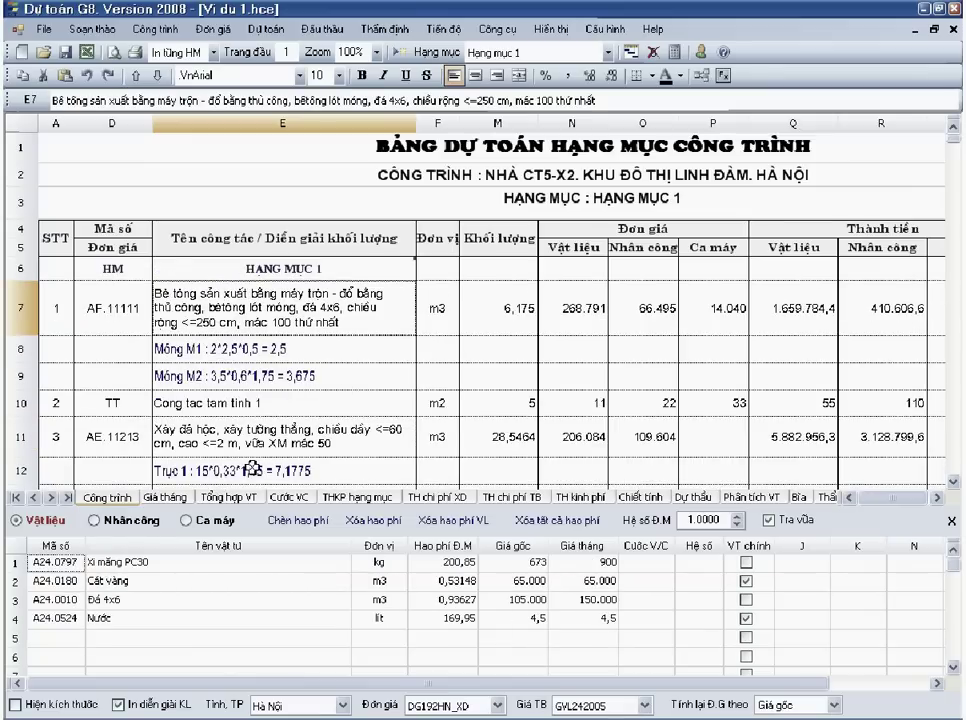
left_click(166, 497)
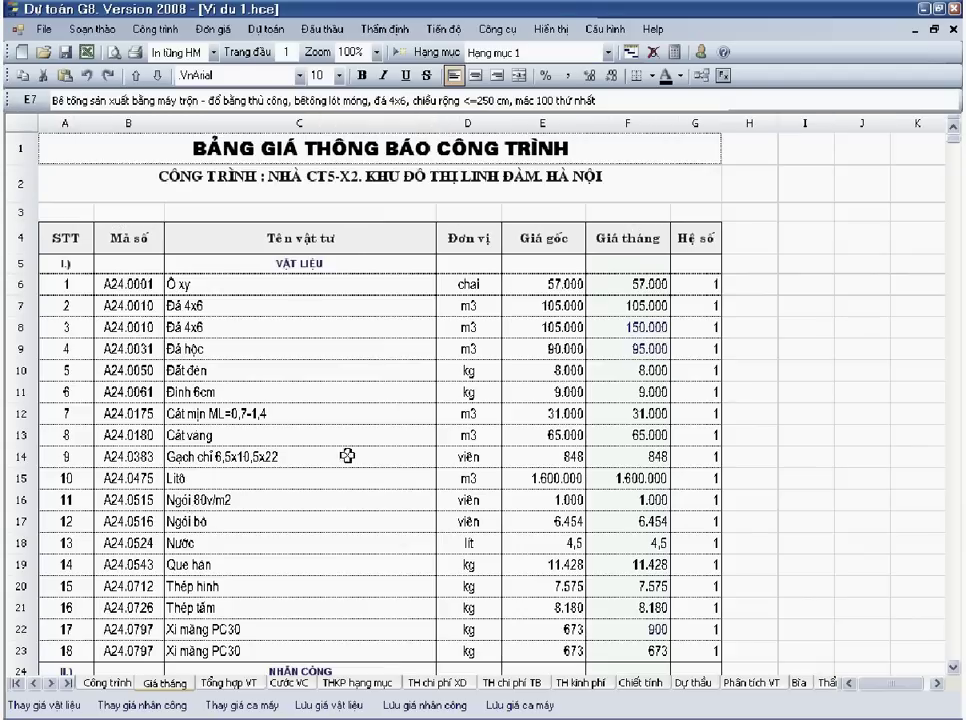
left_click(466, 456)
left_click(343, 306)
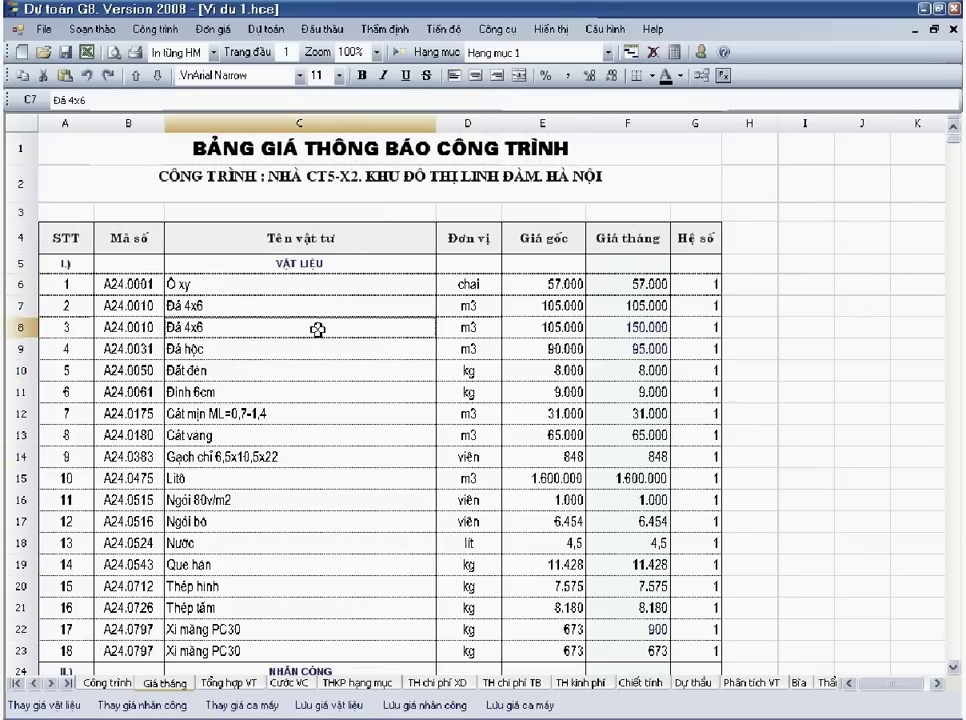
- On the Công trình sheet, compare the material prices of item 1 with those of the duplicate AF.11111 item
left_click(110, 684)
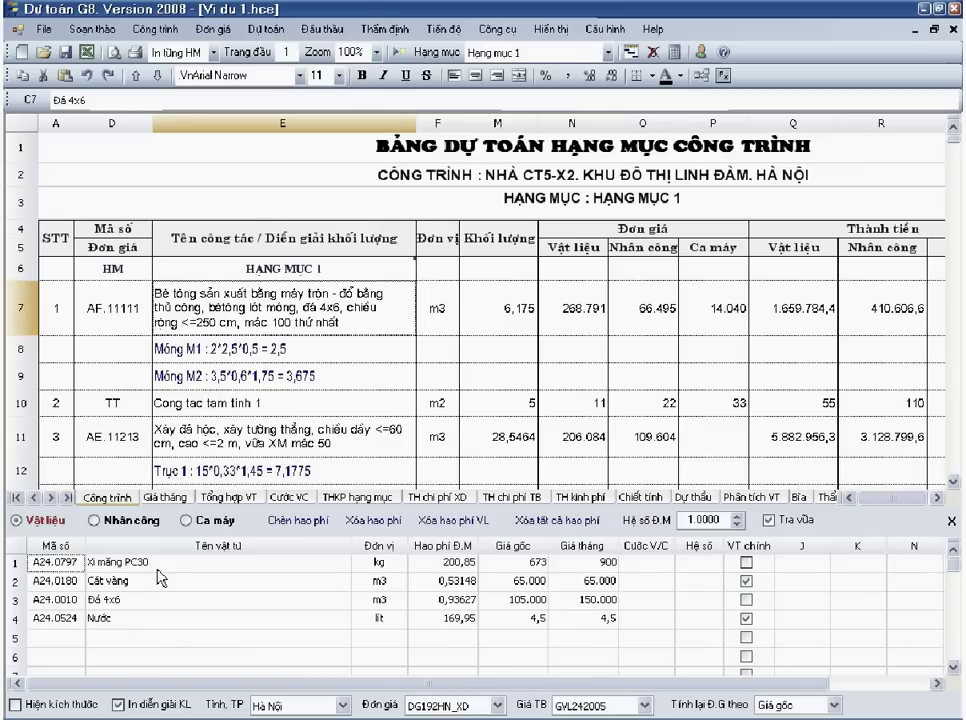
left_click(240, 322)
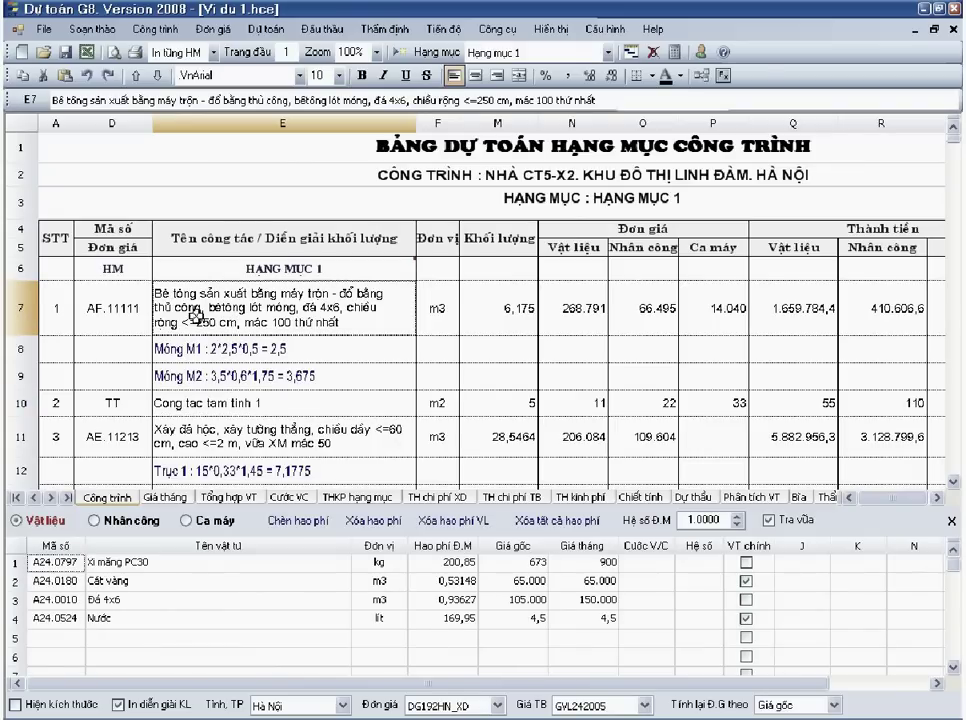
left_click(100, 311)
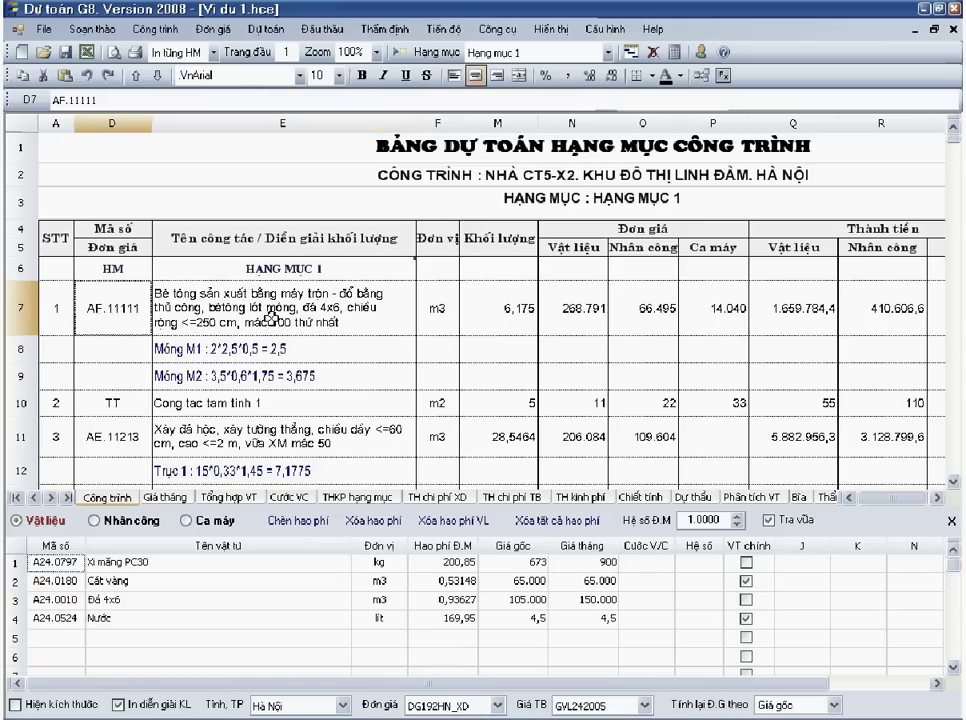
scroll(183, 294, "down", 1)
left_click(137, 428)
left_click(246, 432)
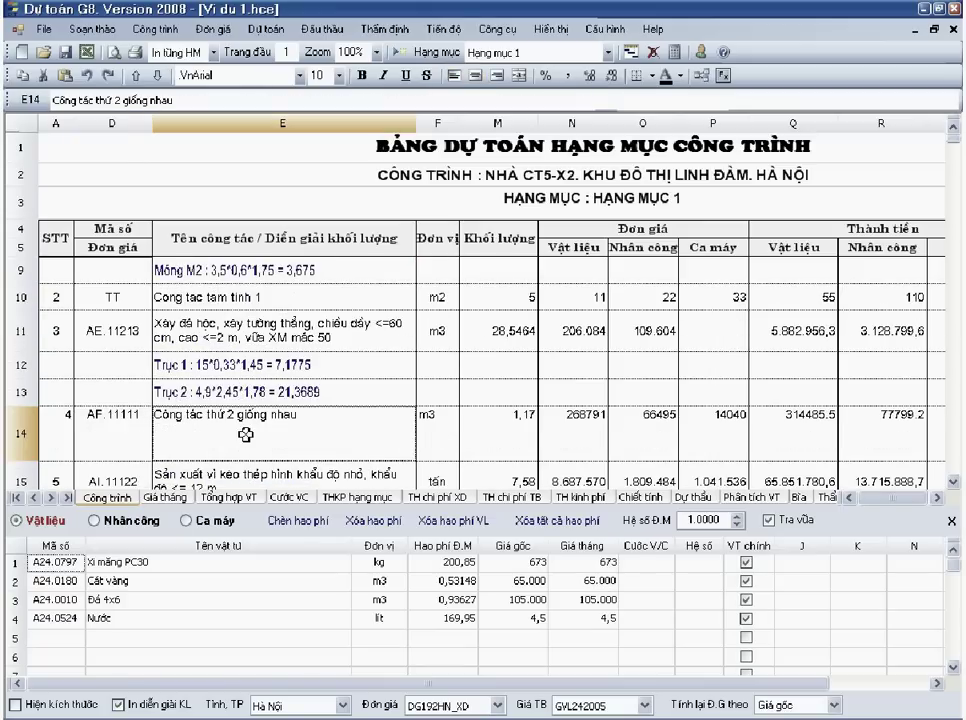
scroll(246, 432, "up", 1)
left_click(185, 300)
- On the Giá tháng sheet, compare the two Đá 4x6 monthly prices and set the first row's Giá tháng to 150.000
left_click(176, 498)
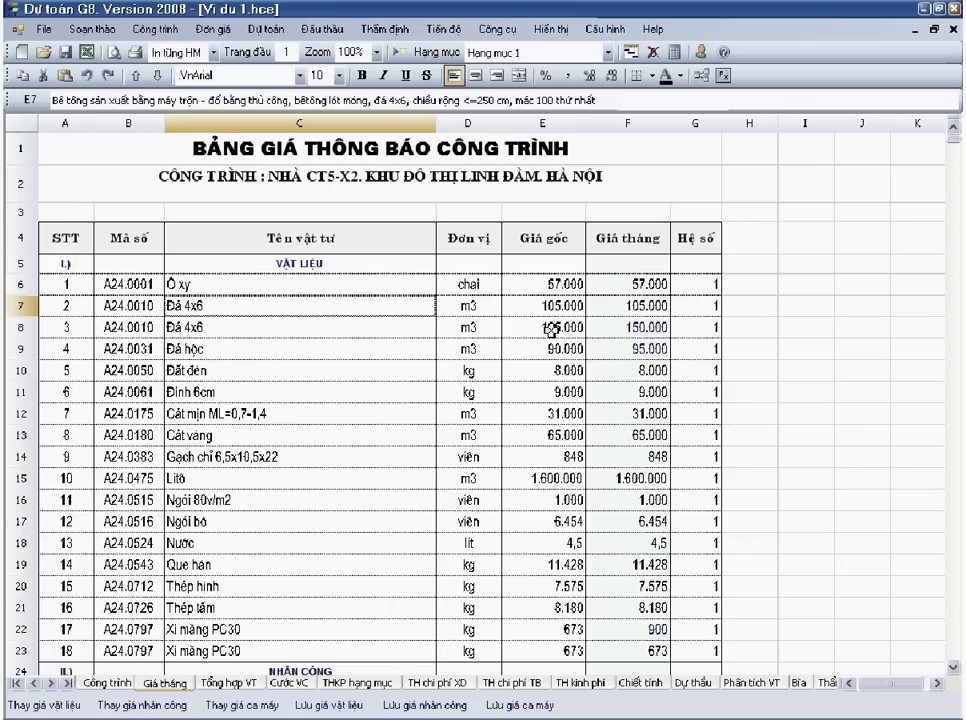
left_click(616, 305)
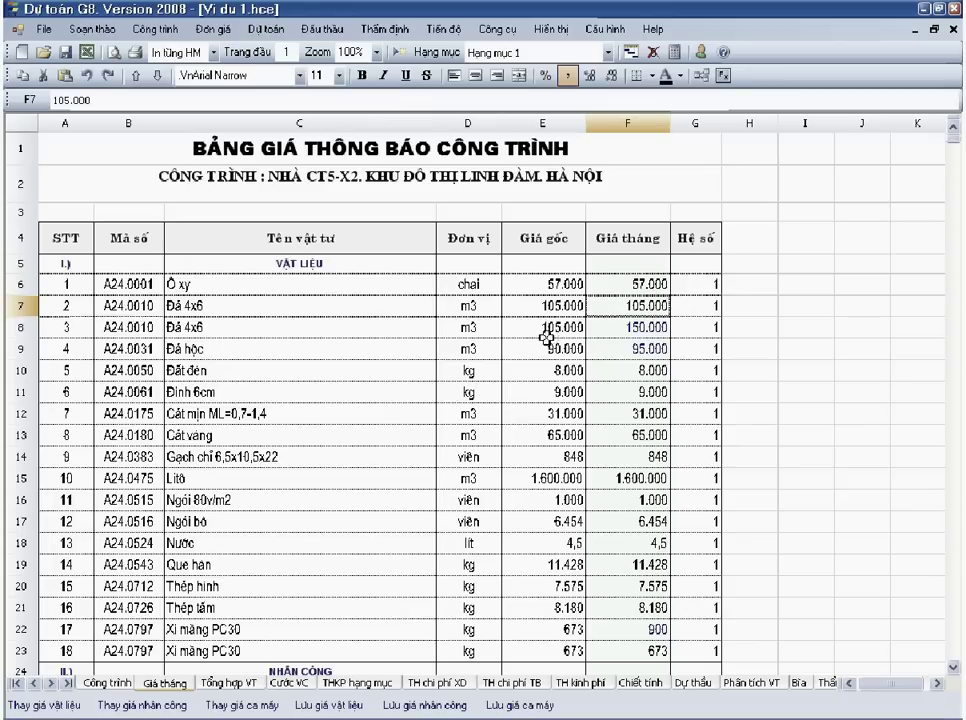
left_click(646, 328)
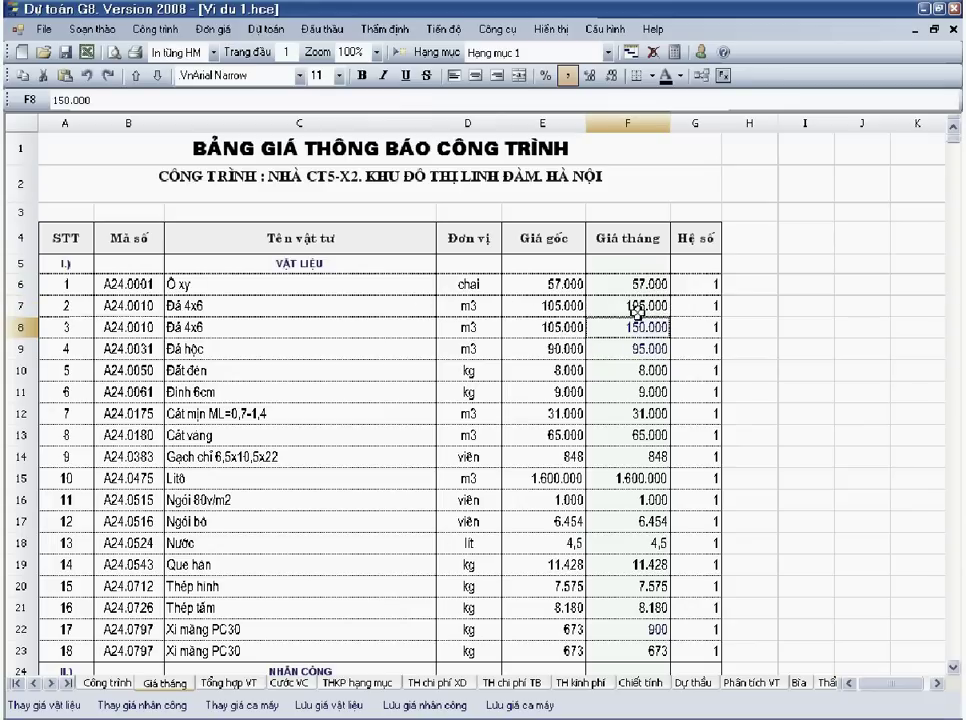
left_click(638, 306)
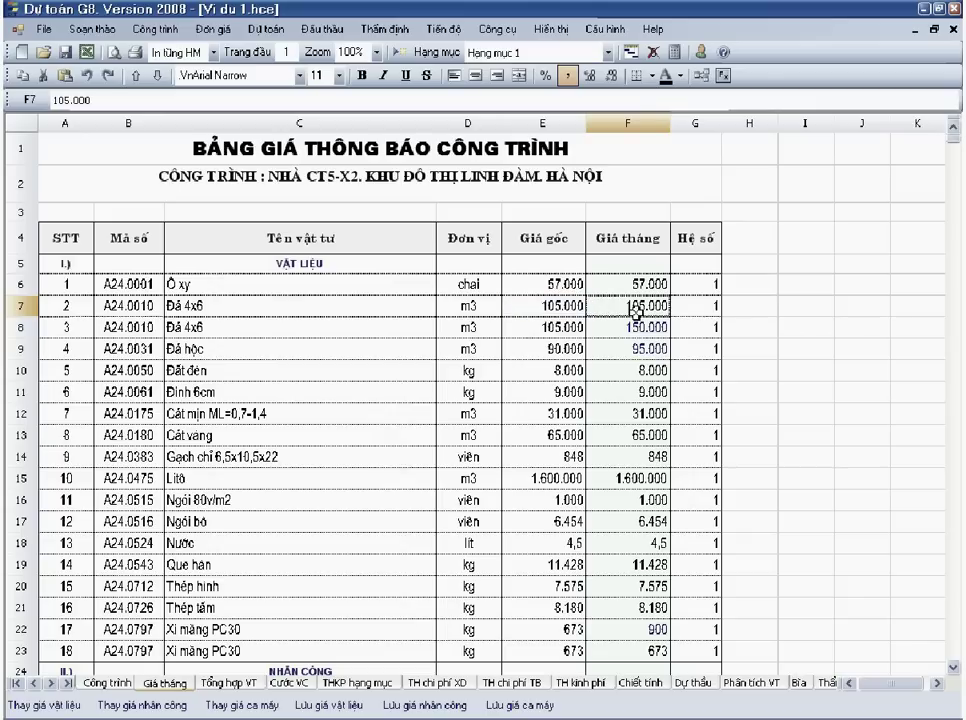
left_click(646, 325)
left_click(645, 312)
type("150")
left_click(625, 348)
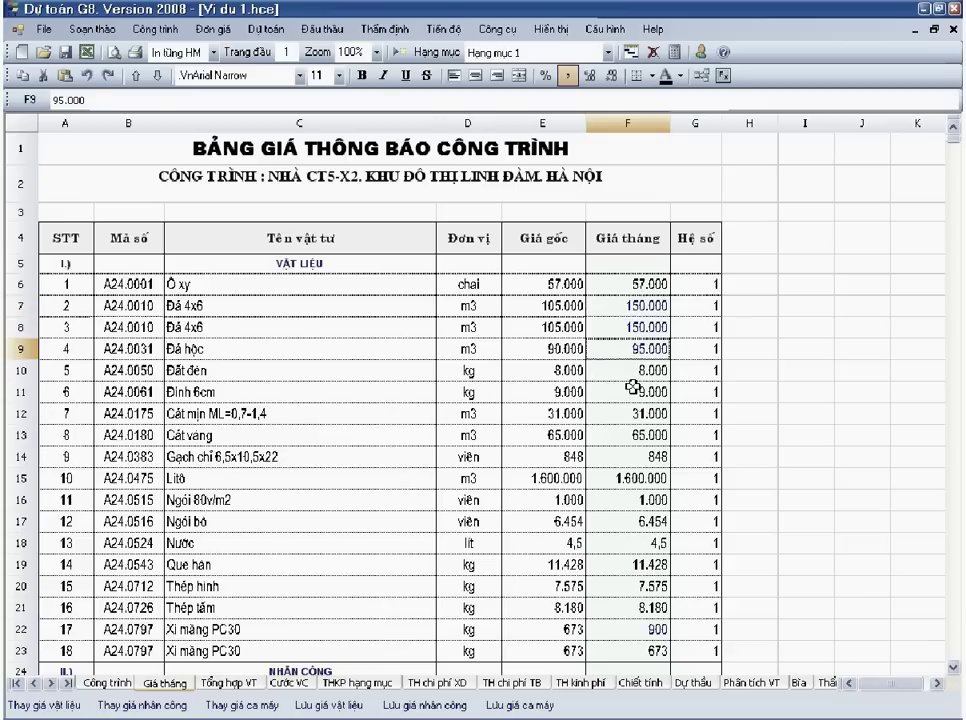
- Set the Giá tháng of the second Xi măng PC30 row to 900
scroll(631, 387, "down", 1)
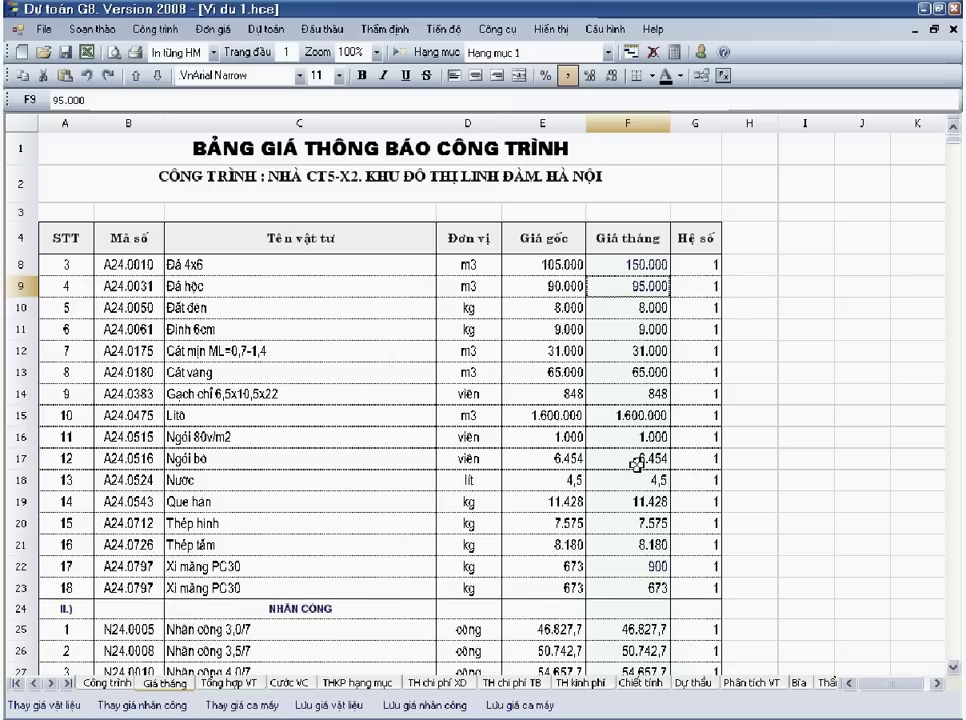
left_click(628, 587)
type("900")
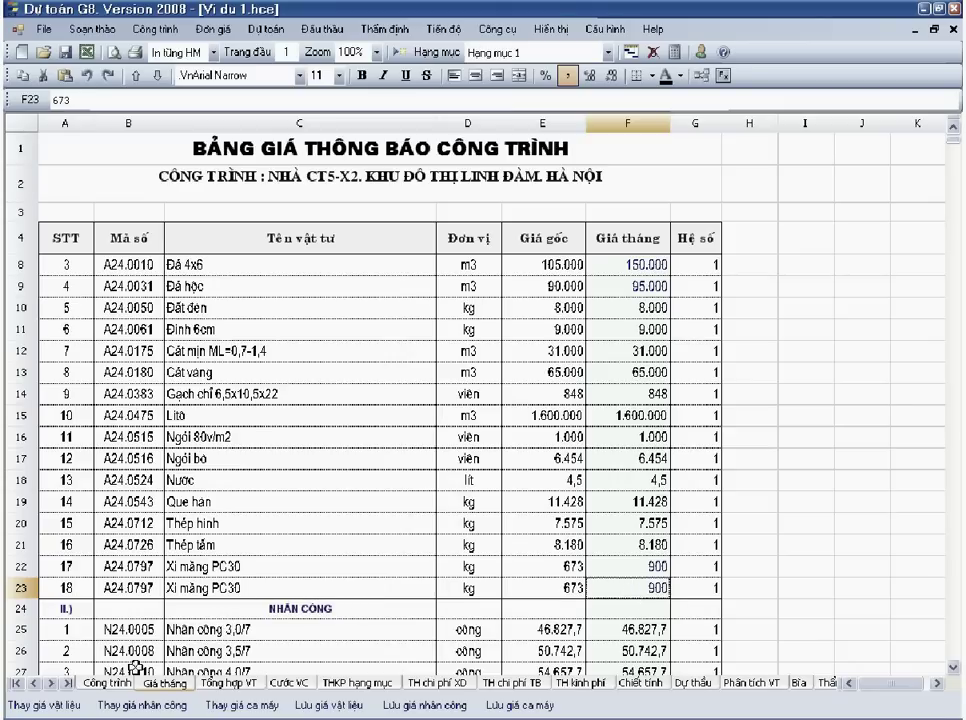
- Switch to the Công trình sheet and back to Giá tháng, and check the refreshed material list for duplicate Xi măng PC30 and Đá rows
left_click(108, 684)
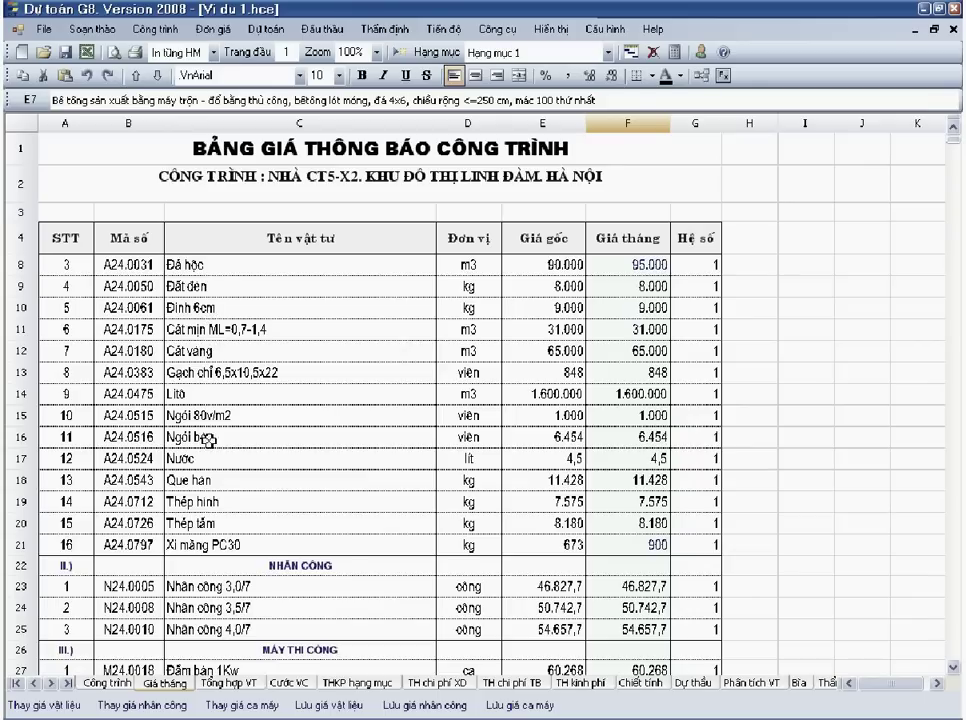
left_click(218, 546)
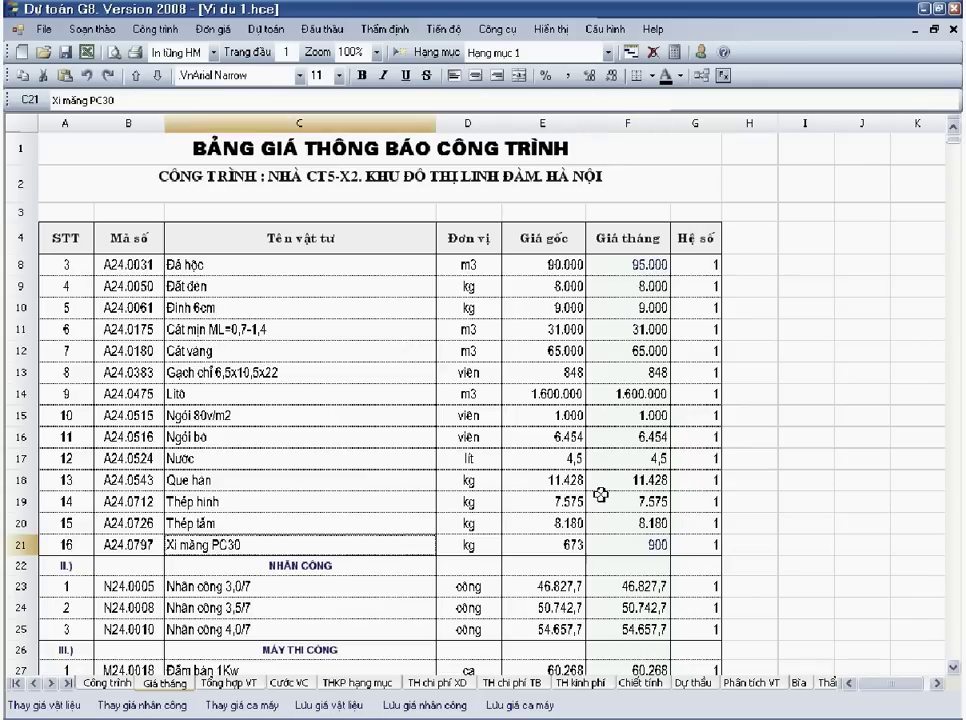
left_click(208, 271)
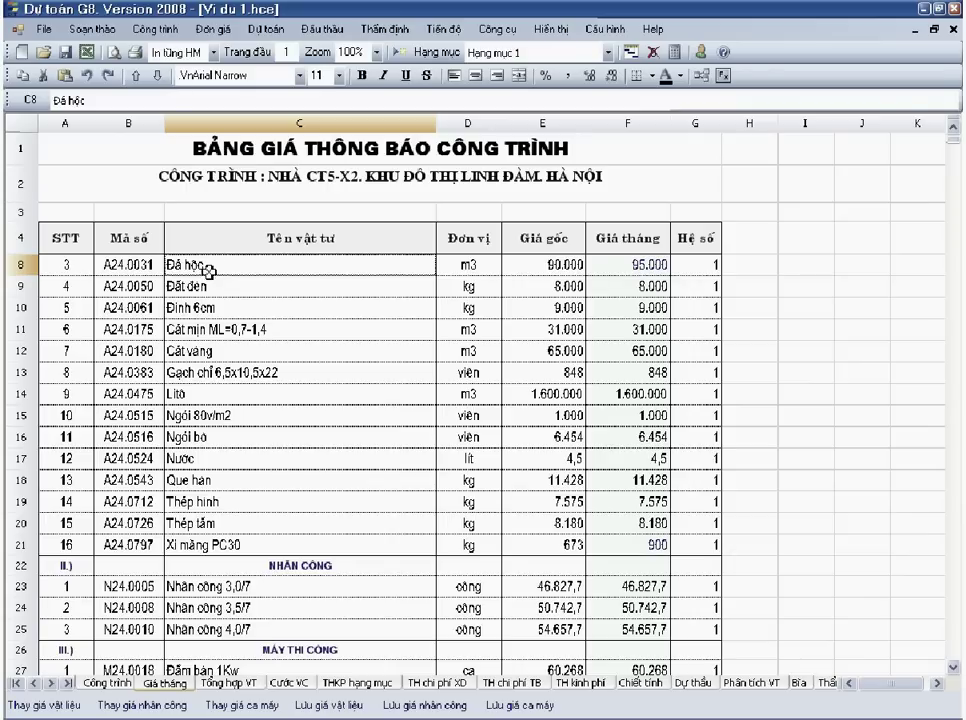
left_click(217, 459)
left_click(217, 441)
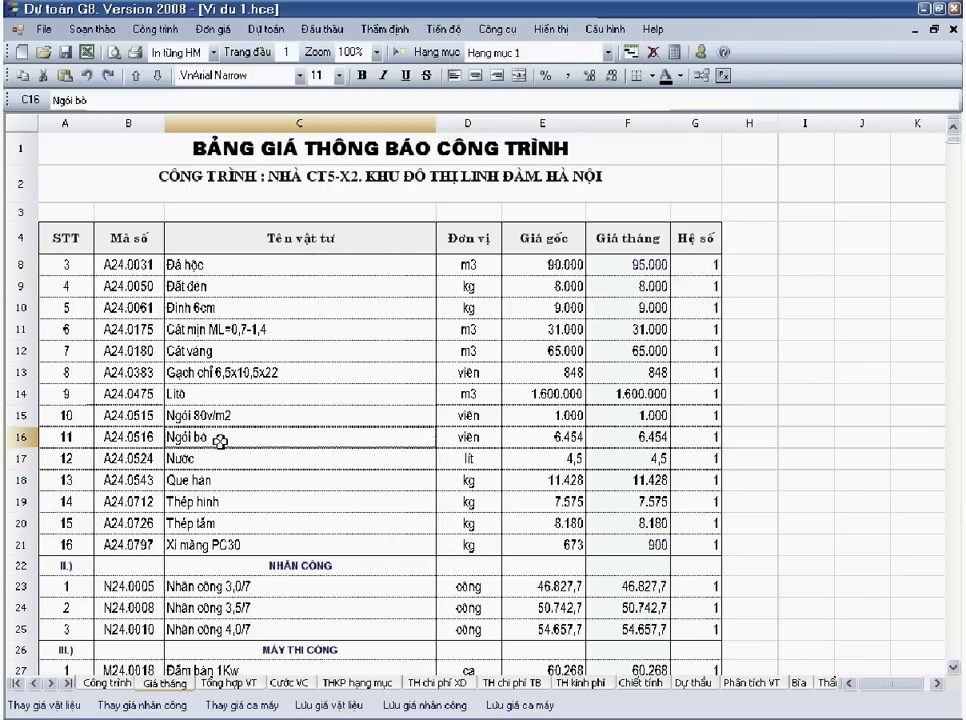
left_click(647, 549)
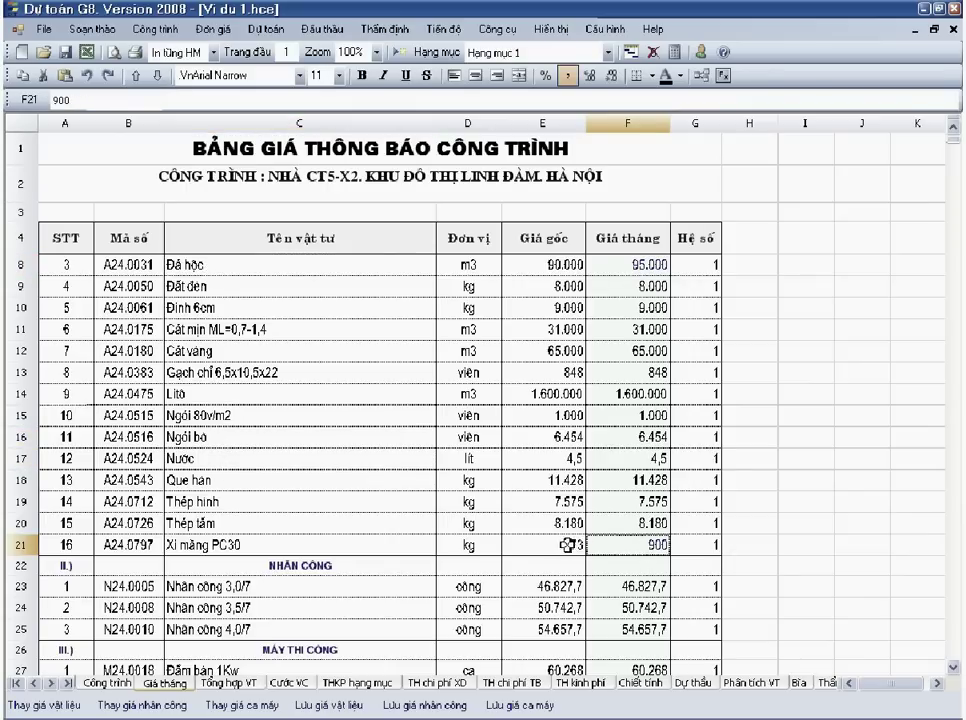
left_click(295, 543)
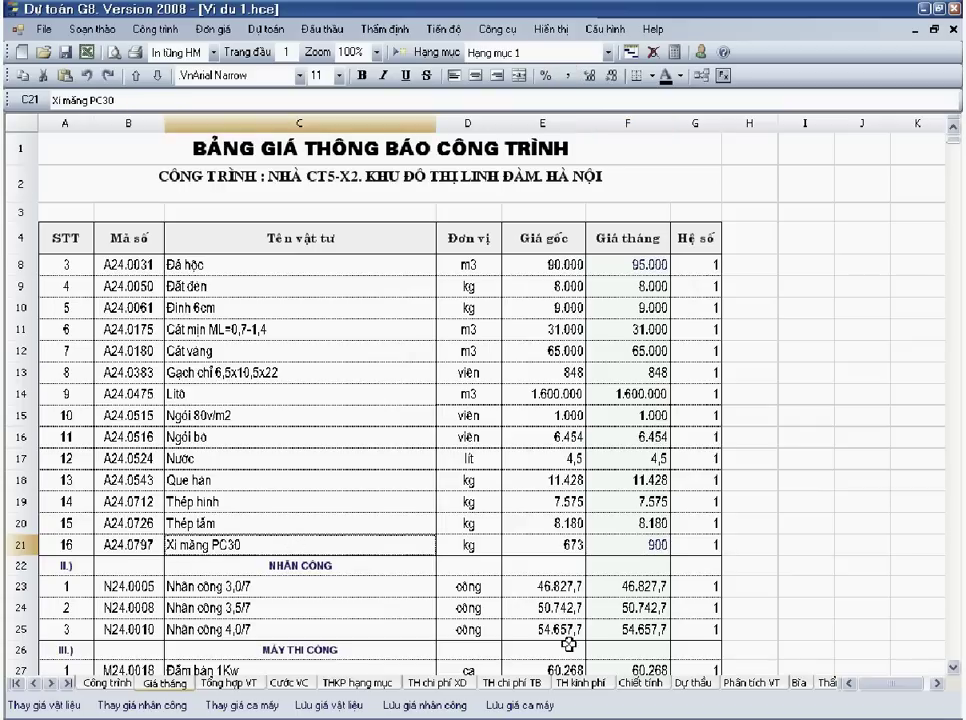
- On the Chiết tính sheet, review the work item tables from item 5's block back up to item 1
left_click(640, 684)
left_click(256, 468)
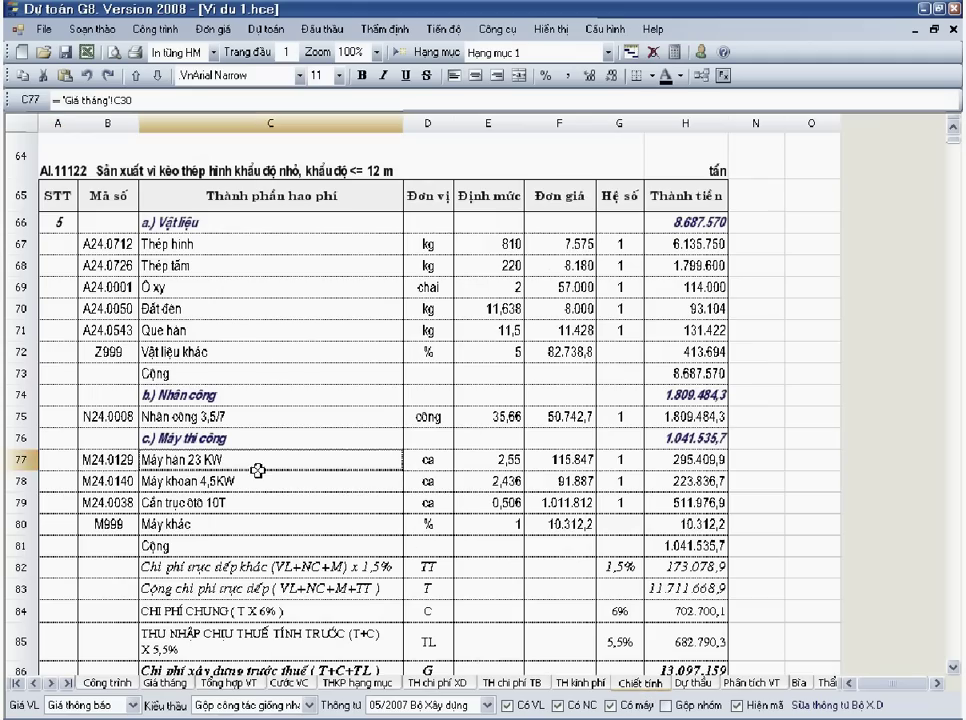
scroll(258, 470, "up", 15)
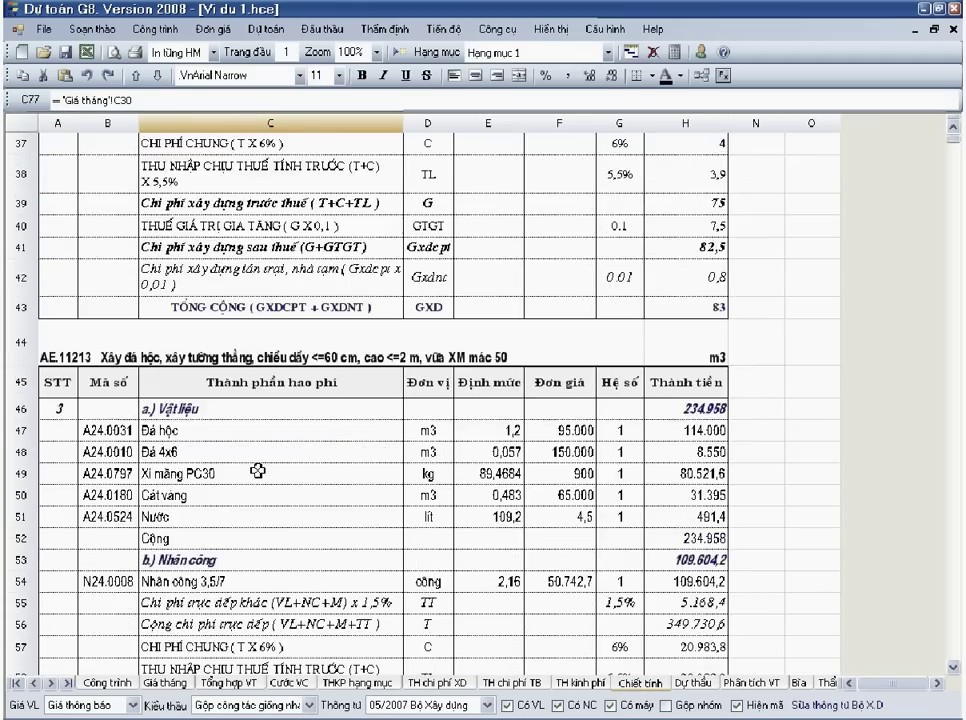
scroll(258, 470, "up", 5)
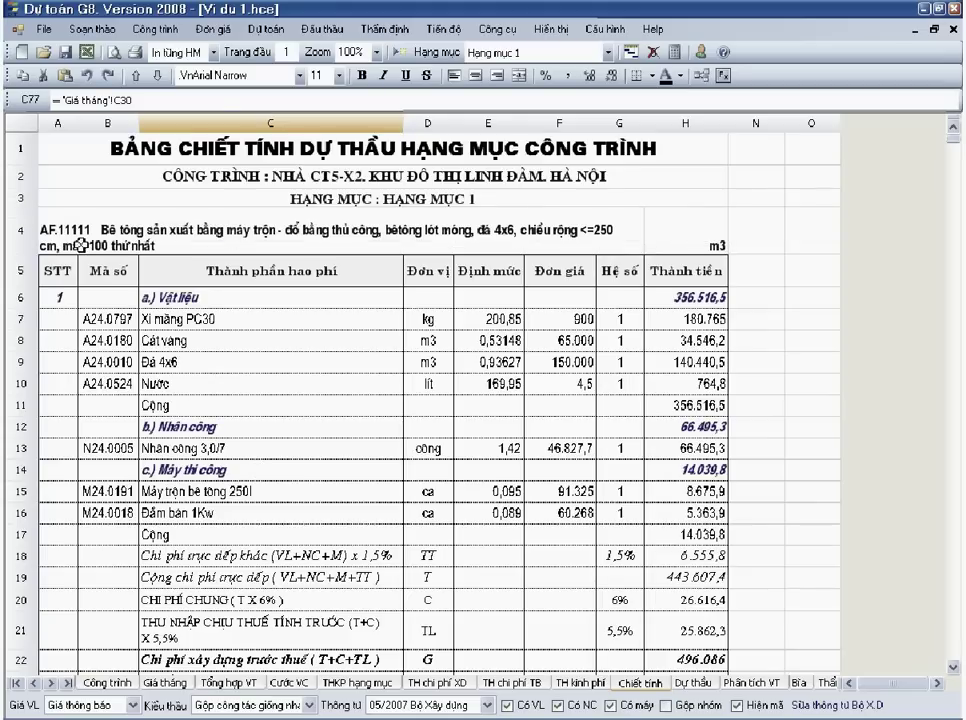
- Examine the work item tables on the Chiết tính sheet from the first AF.11111 block down to item AI.11122
left_click(119, 238)
scroll(80, 313, "down", 11)
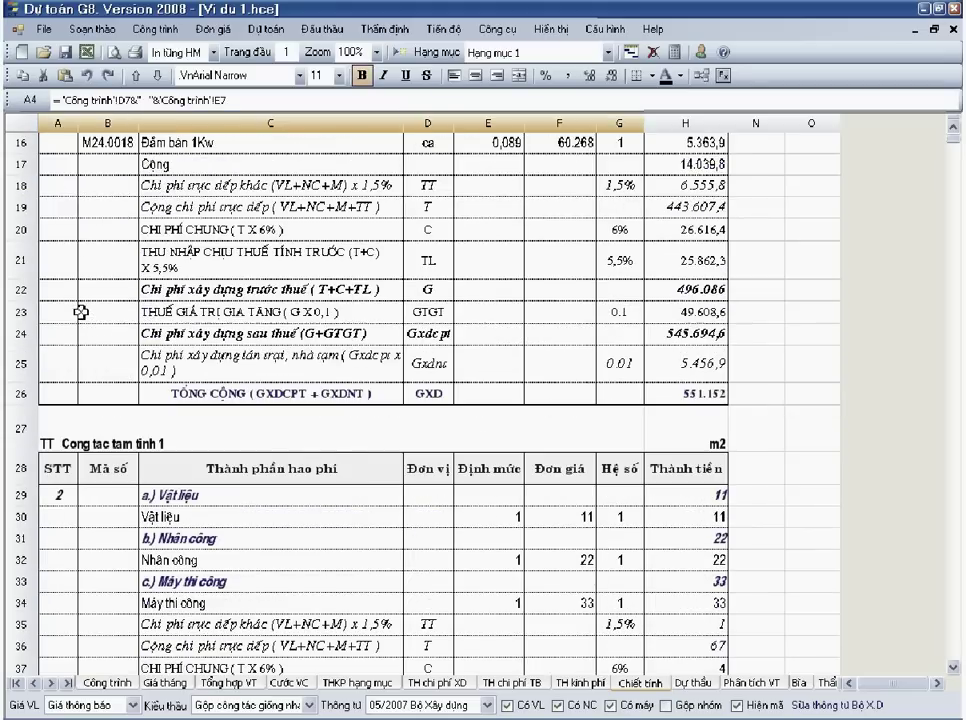
scroll(82, 377, "down", 2)
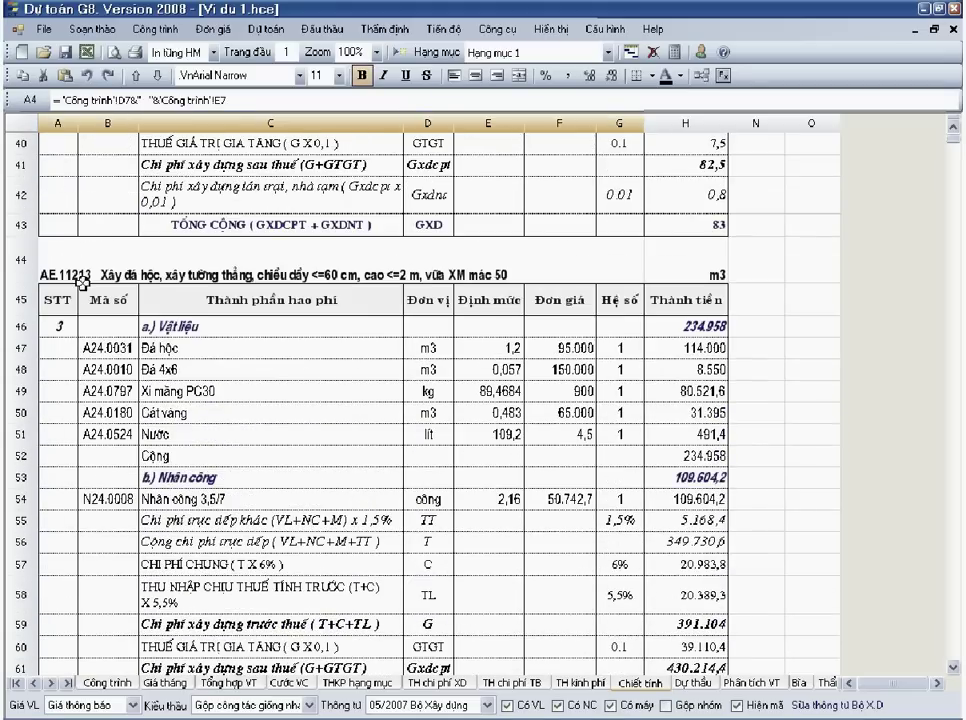
left_click(88, 388)
scroll(93, 371, "down", 4)
scroll(96, 372, "down", 1)
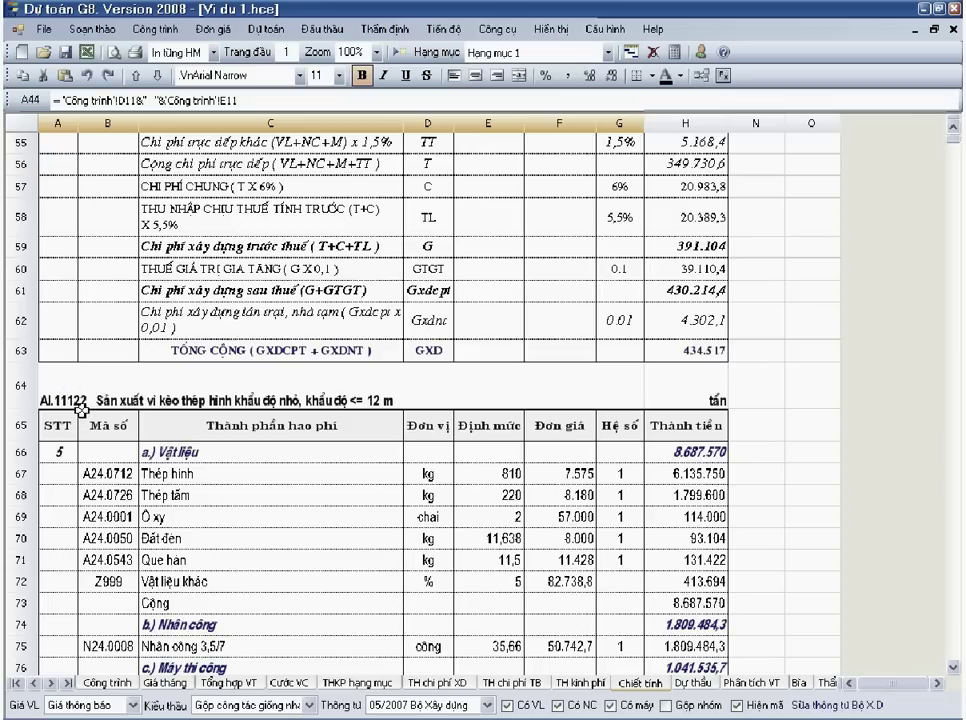
- On the Công trình sheet, compare the two AF.11111 items in rows 7 and 14
left_click(107, 682)
left_click(110, 308)
scroll(142, 385, "down", 2)
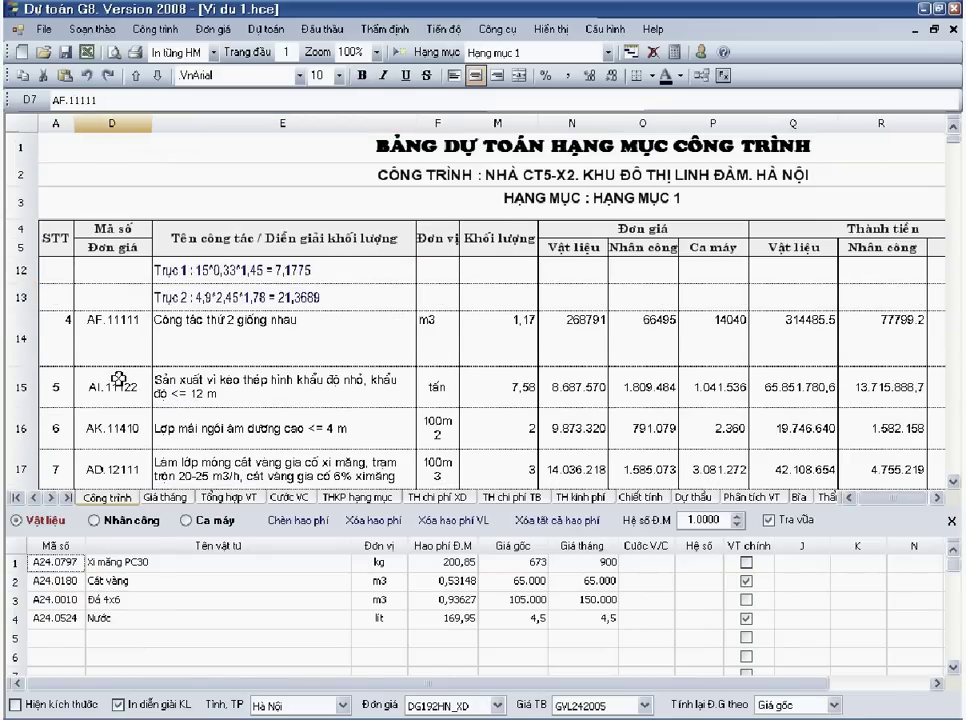
scroll(118, 391, "up", 1)
left_click(119, 427)
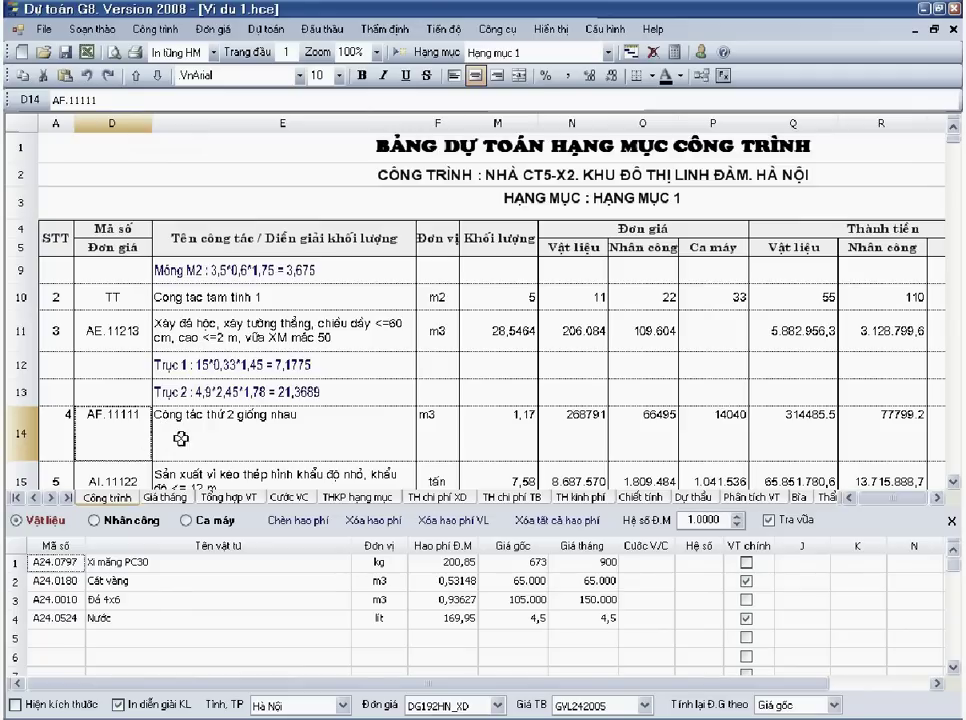
- Return to the Chiết tính sheet and check the STT numbering of the AE.11213 and AI.11122 blocks, ending at the AF.11111 heading
left_click(648, 500)
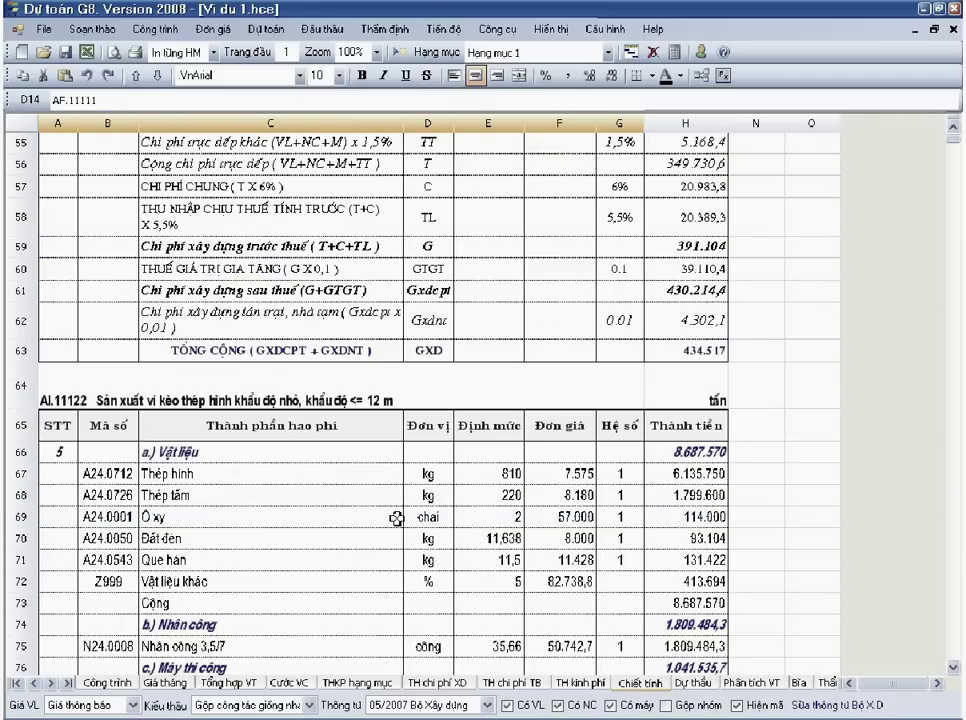
scroll(397, 517, "up", 4)
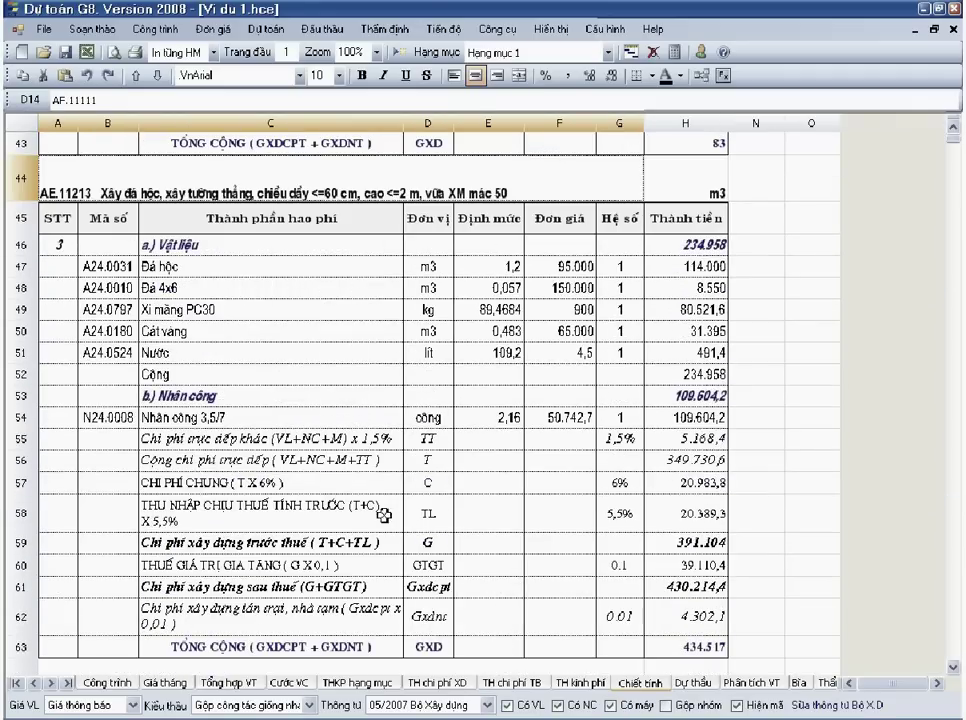
left_click(60, 244)
scroll(97, 446, "down", 3)
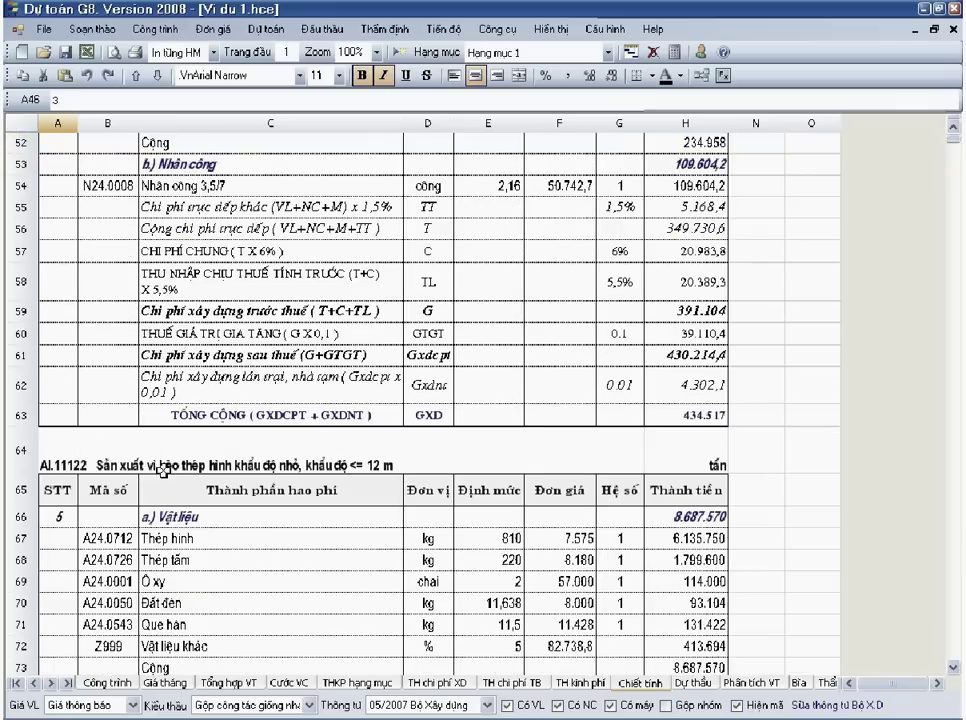
left_click(58, 513)
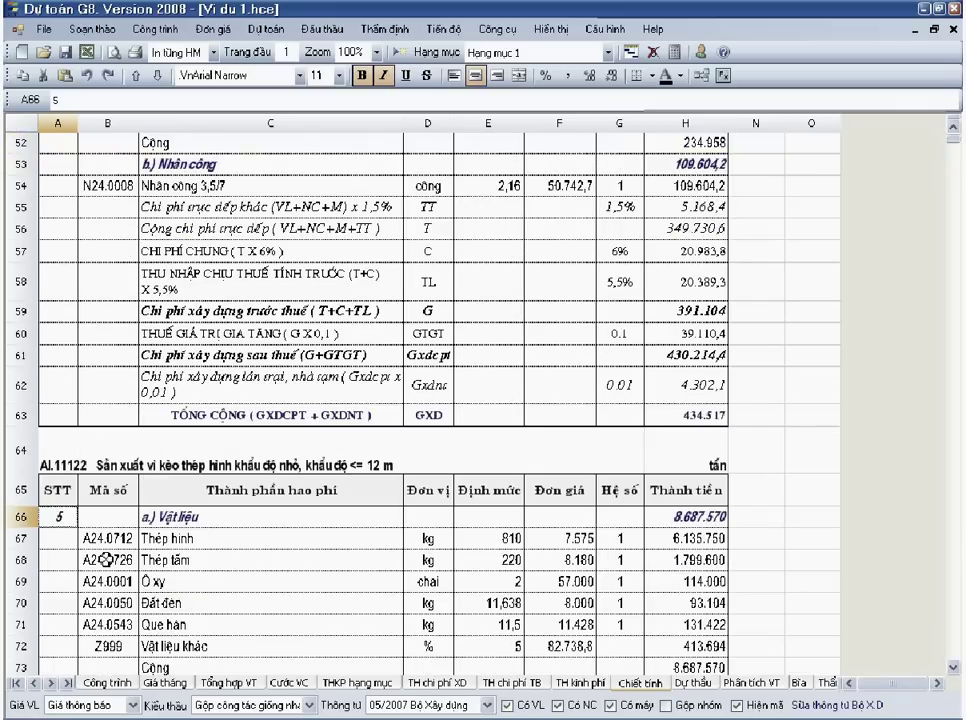
scroll(106, 560, "up", 15)
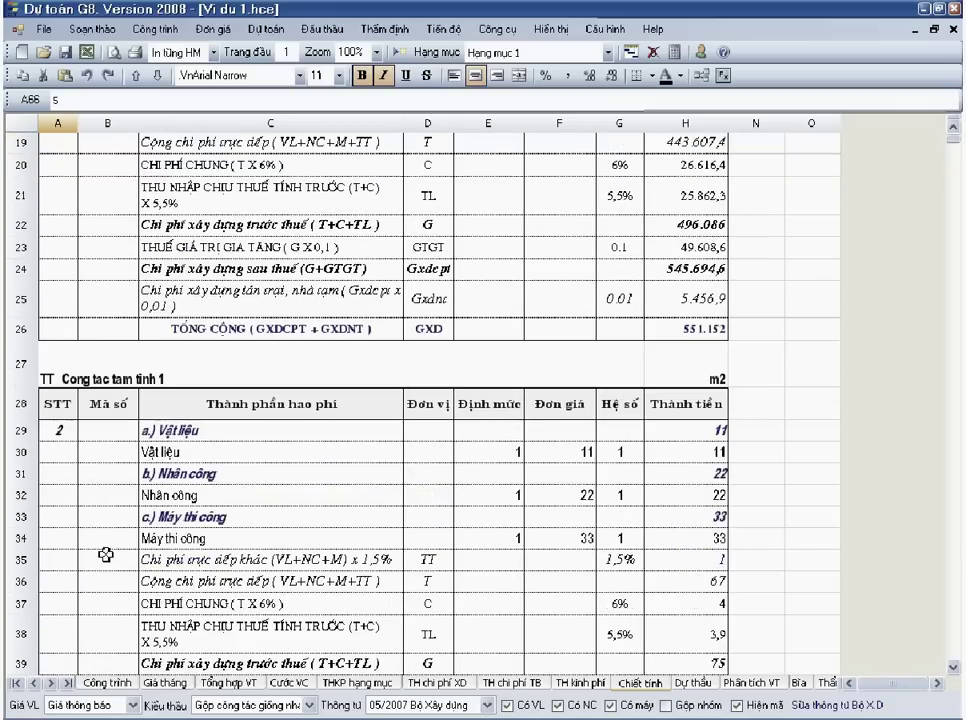
scroll(70, 373, "up", 2)
left_click(65, 230)
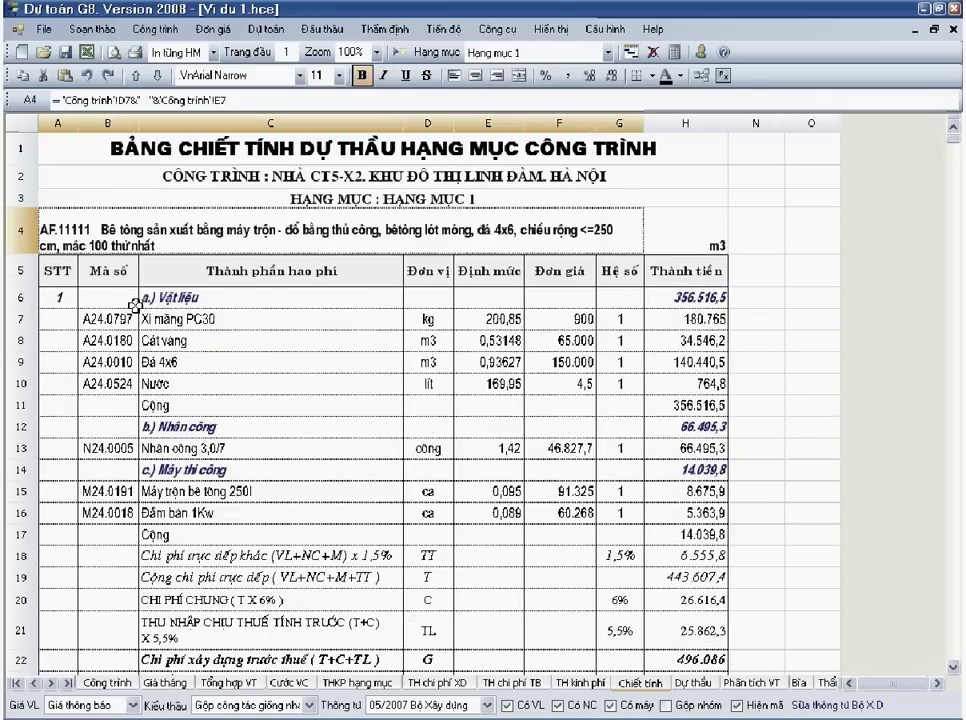
- On the Dự thầu sheet, compare the two AF.11111 rows and their Khối lượng values
left_click(686, 684)
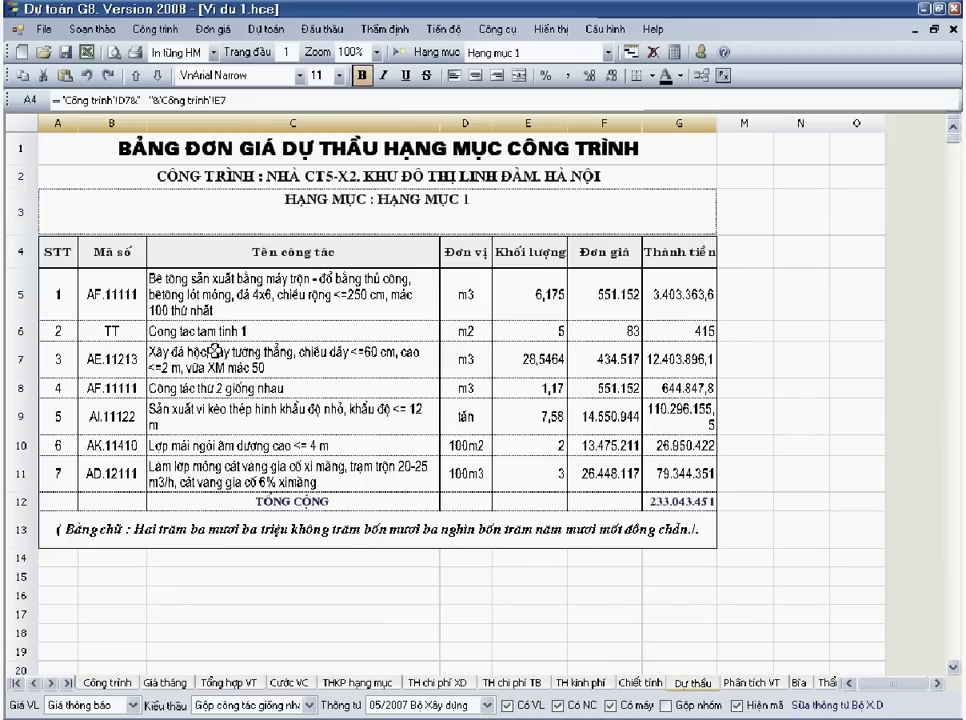
left_click_drag(120, 290, 467, 305)
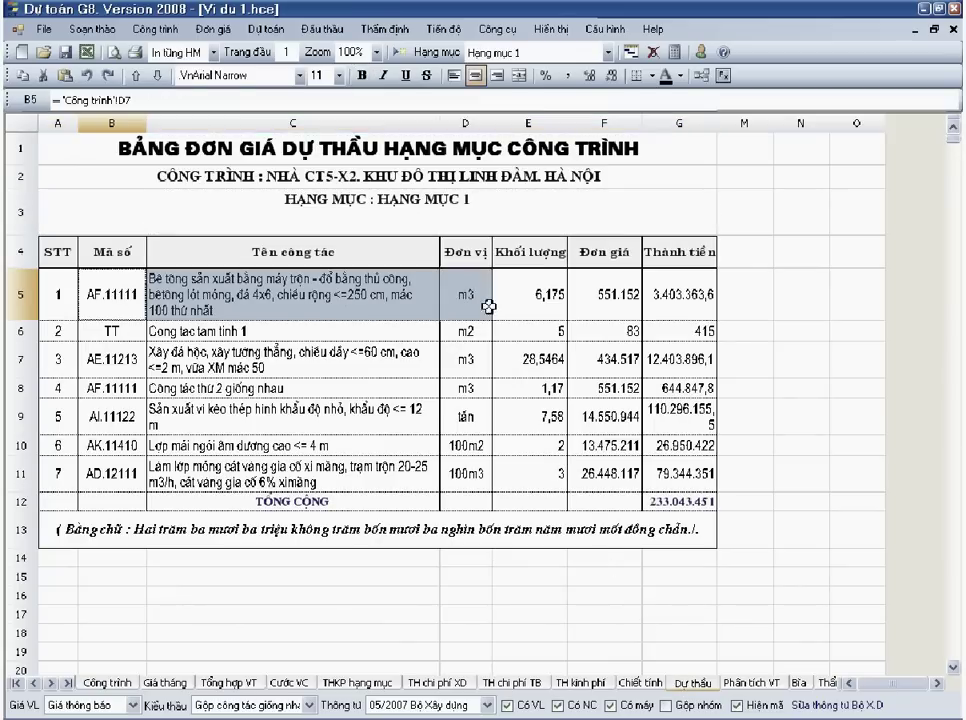
left_click(537, 302)
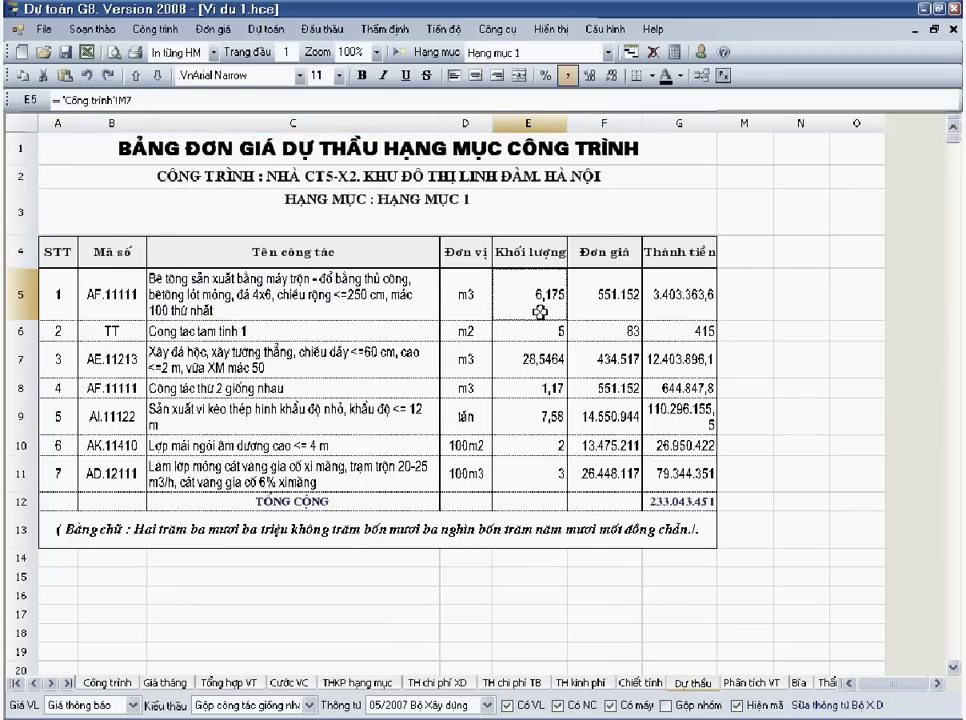
left_click_drag(120, 390, 506, 381)
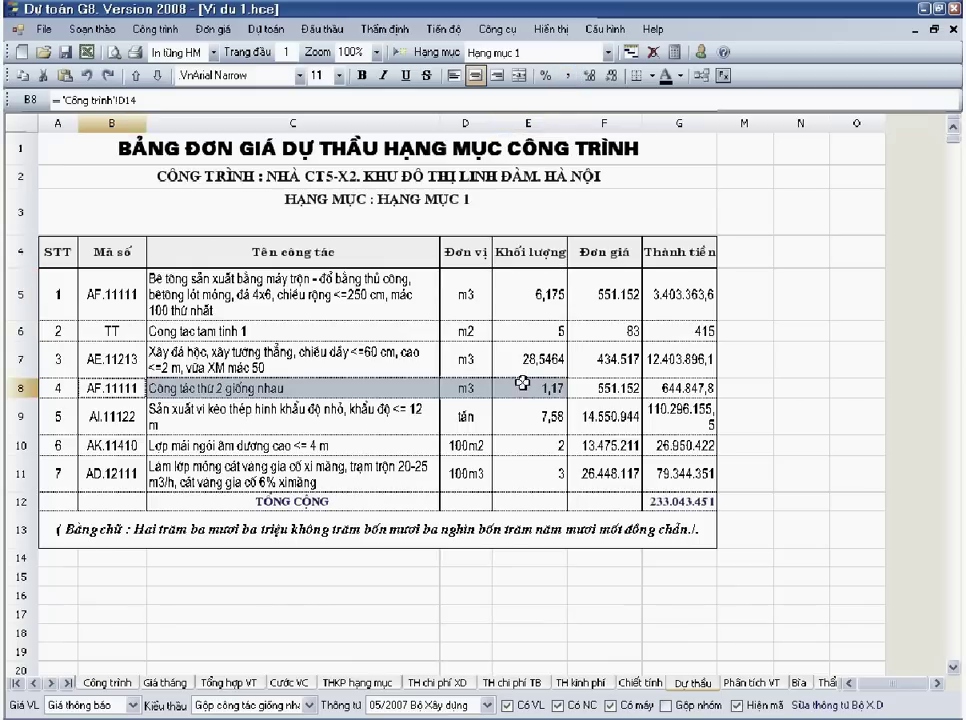
left_click(543, 390)
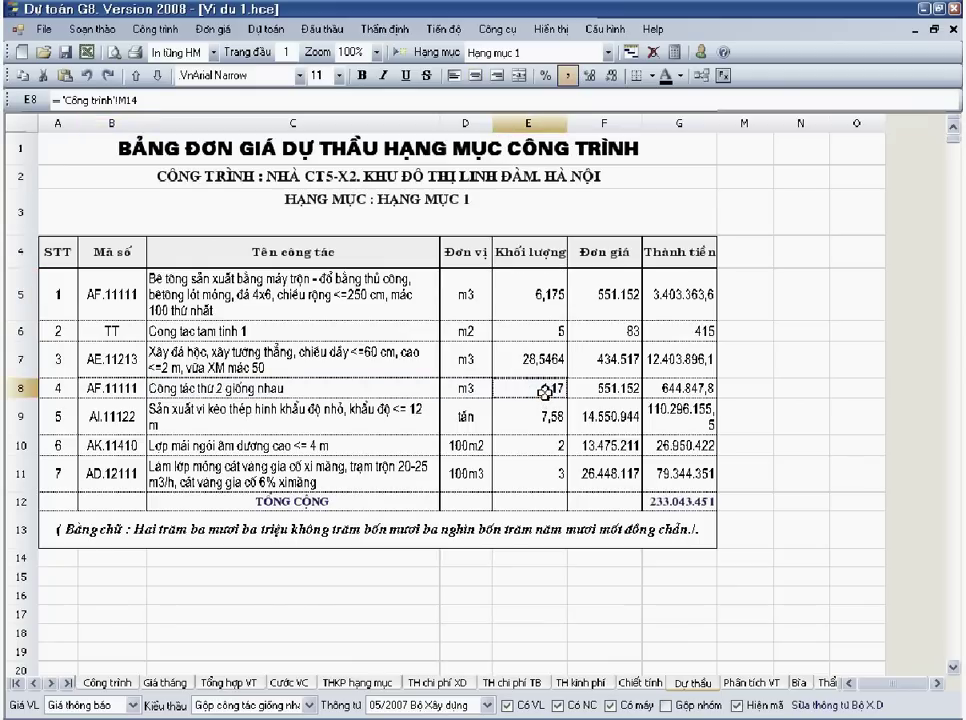
left_click(540, 300)
left_click(543, 390)
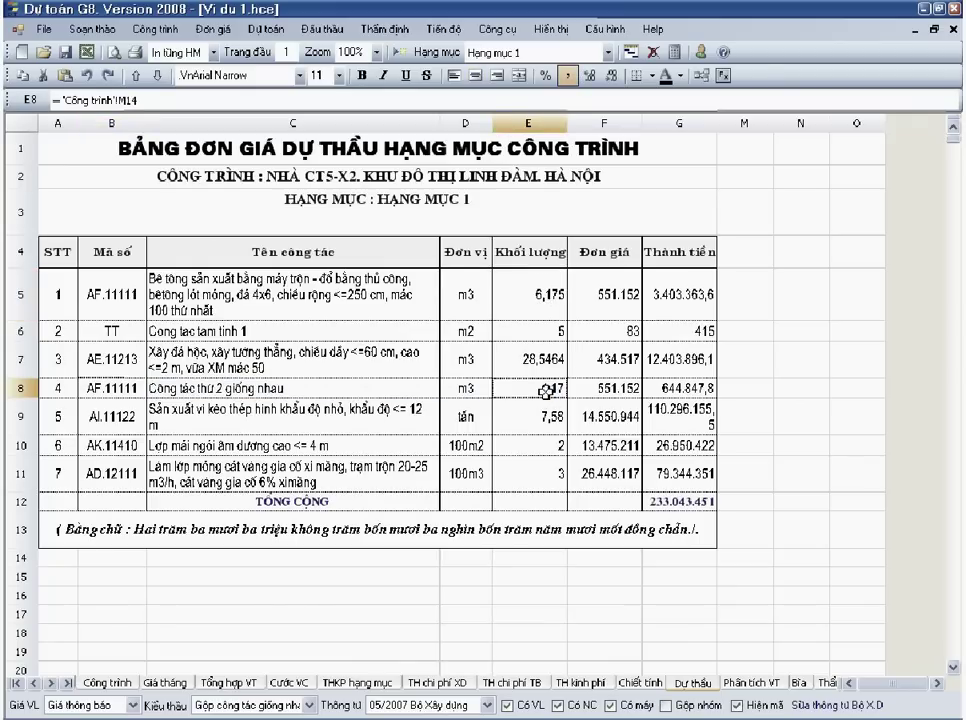
- Go back to the Chiết tính sheet and look over the blocks from item 1 to item 3
left_click(645, 683)
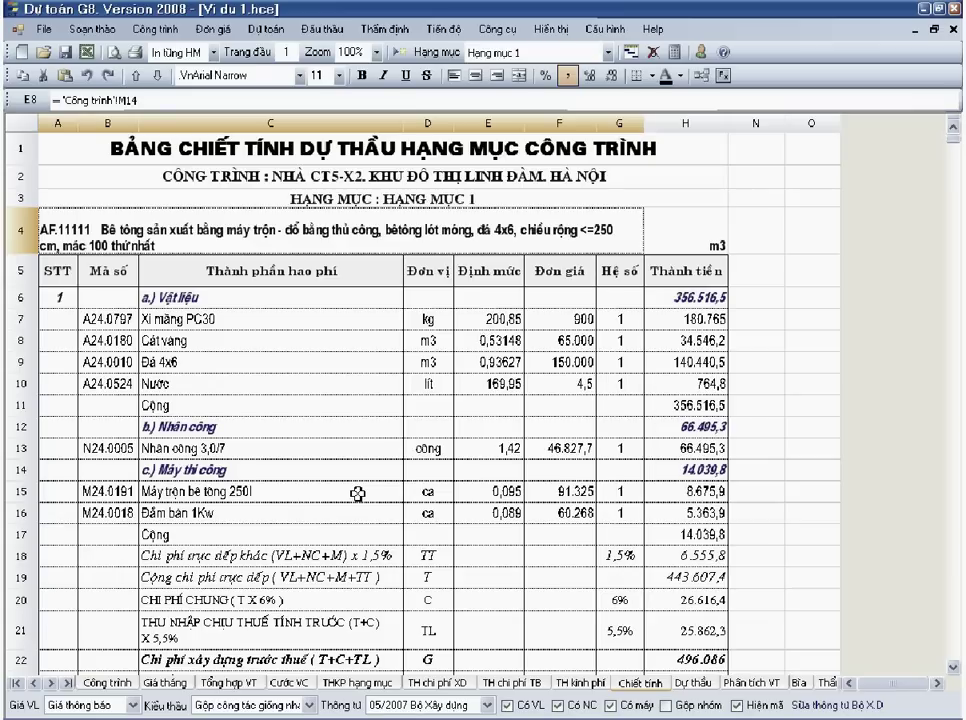
scroll(358, 493, "down", 5)
scroll(358, 493, "down", 4)
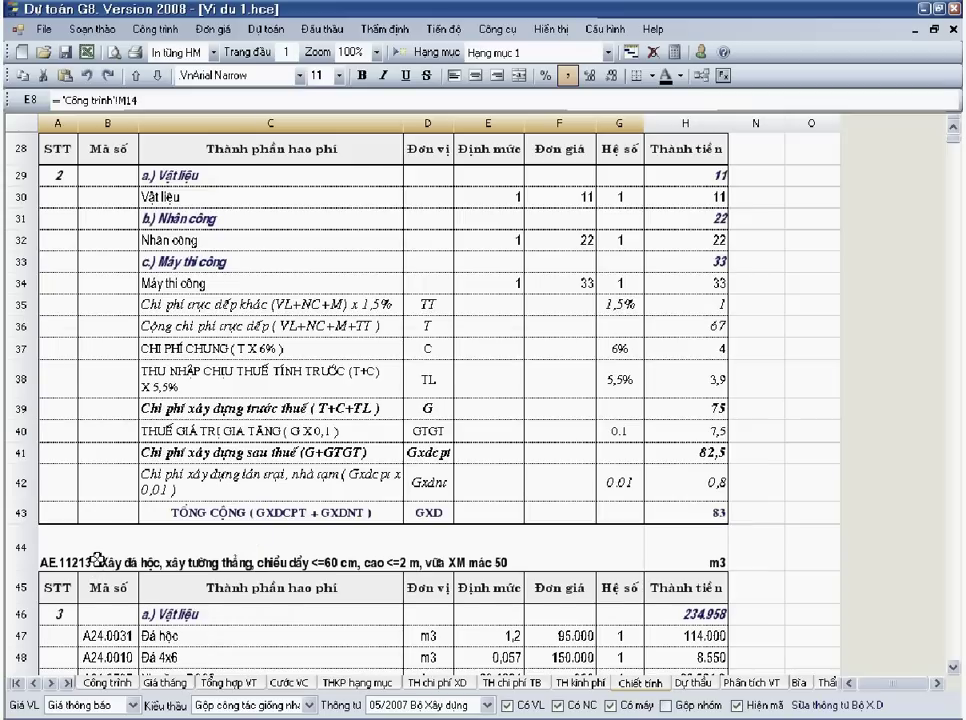
scroll(97, 560, "up", 6)
scroll(97, 560, "up", 3)
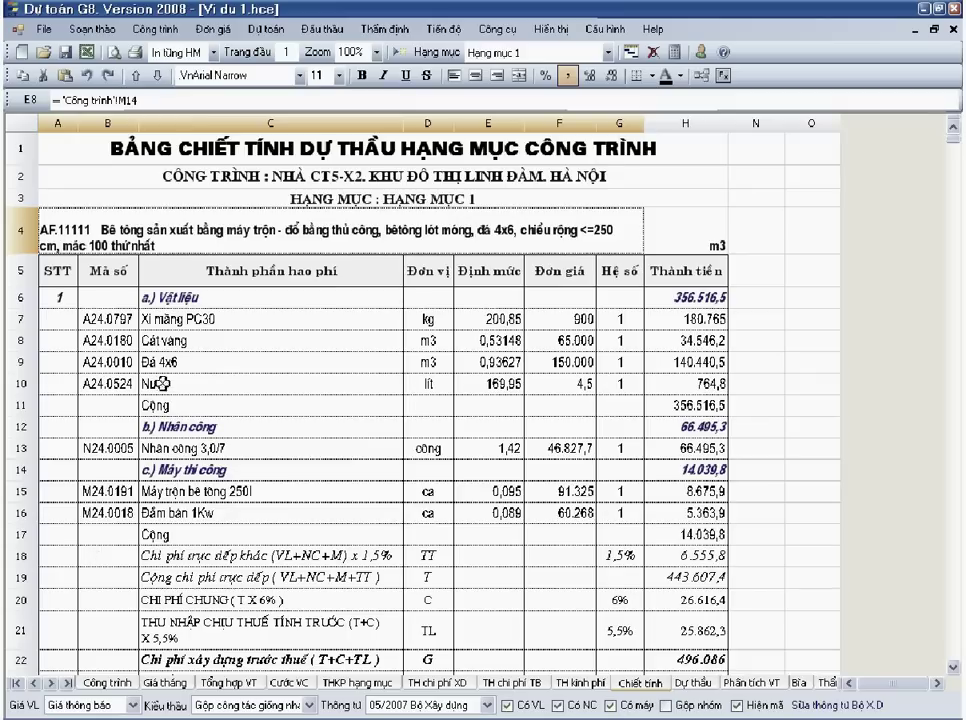
- Inspect the AF.11111 analysis block from its heading down to its TỔNG CỘNG amount
left_click_drag(68, 241, 684, 632)
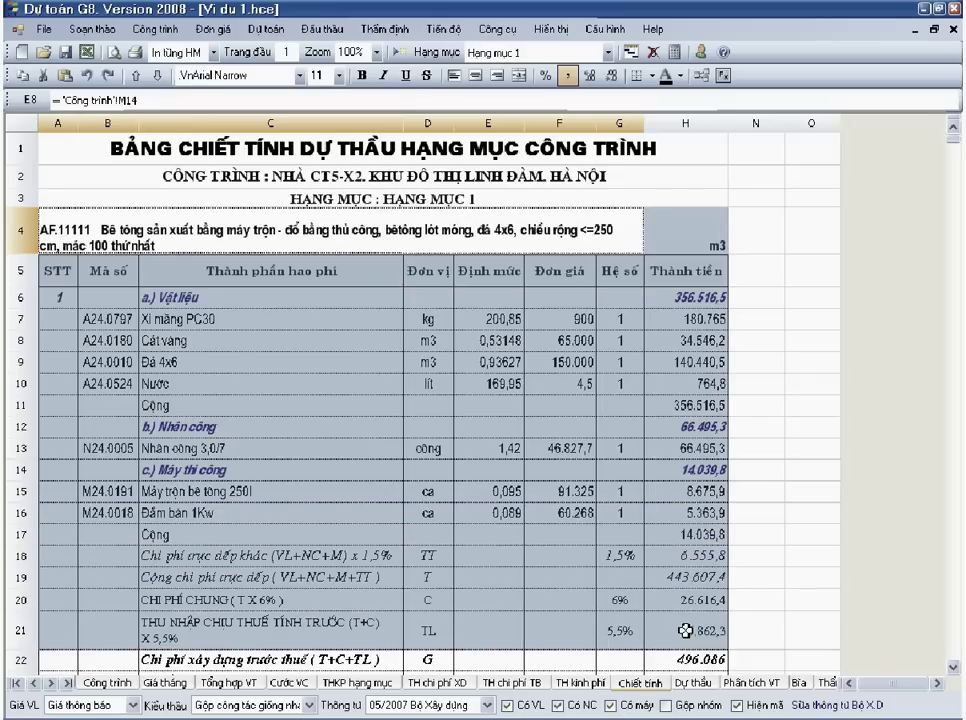
scroll(684, 632, "down", 3)
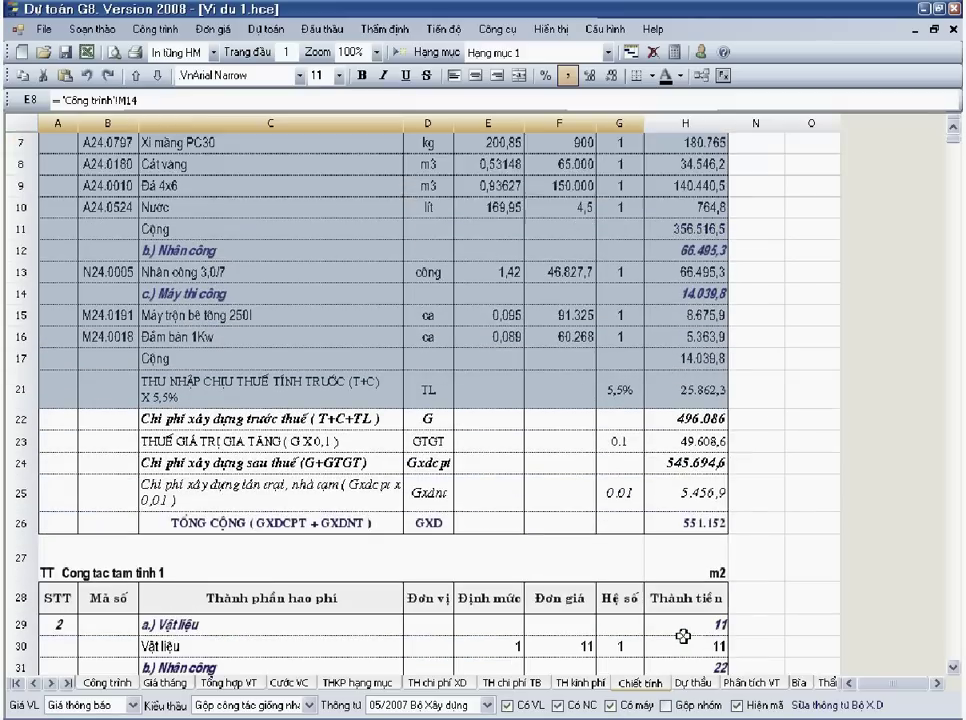
left_click(686, 583)
scroll(684, 560, "up", 3)
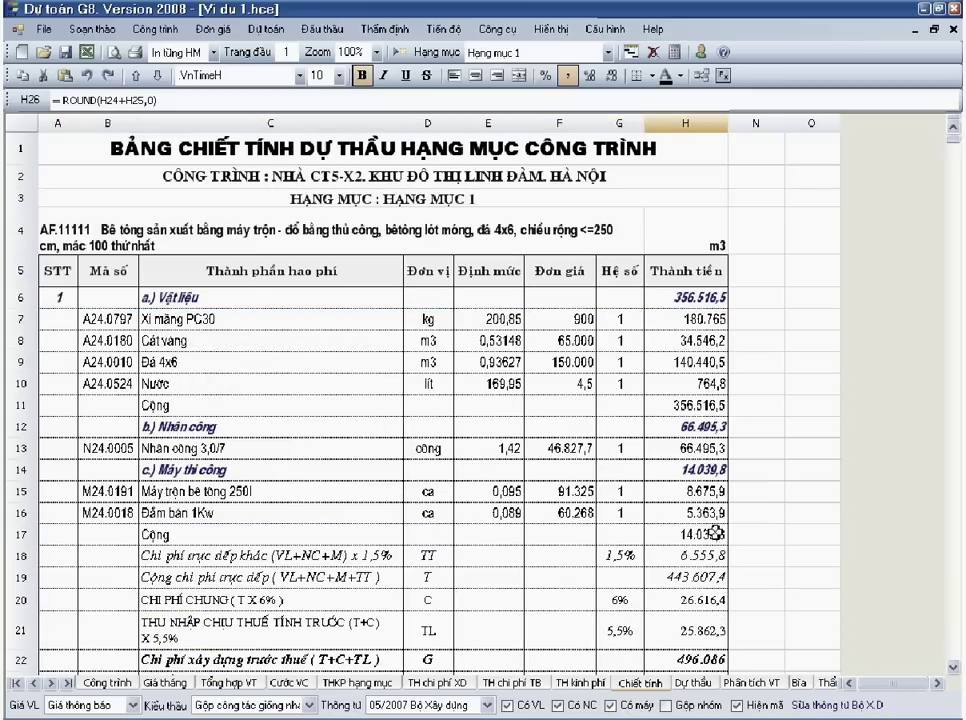
left_click(116, 257)
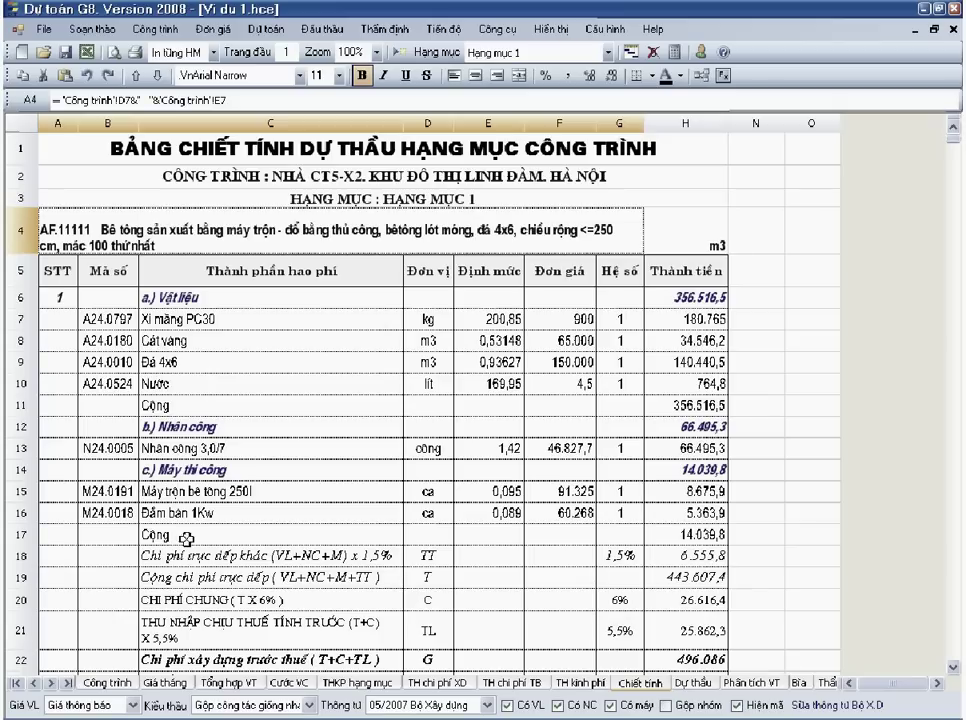
- Change the bid layout to Dự thầu rút gọn theo Thông tư 05/2007 Bộ XD
left_click(311, 705)
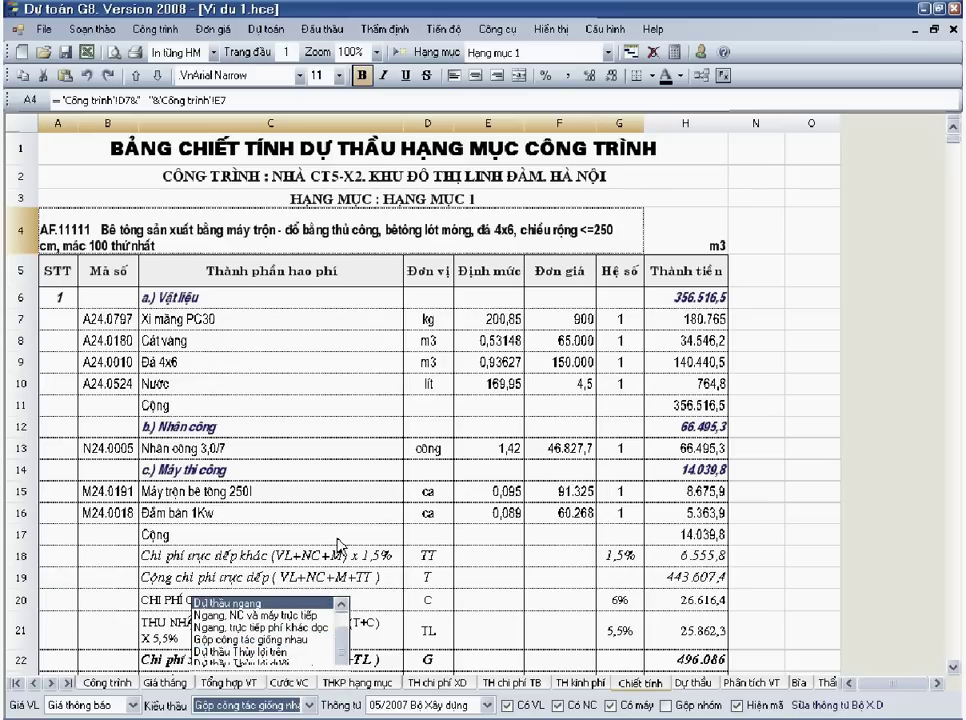
left_click(369, 472)
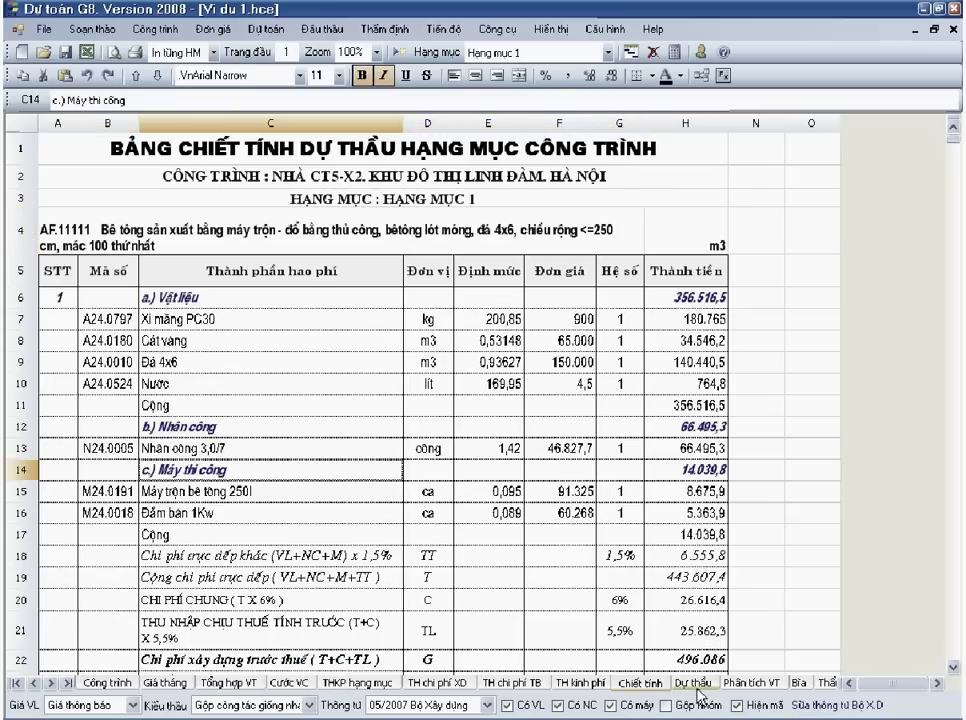
left_click(342, 27)
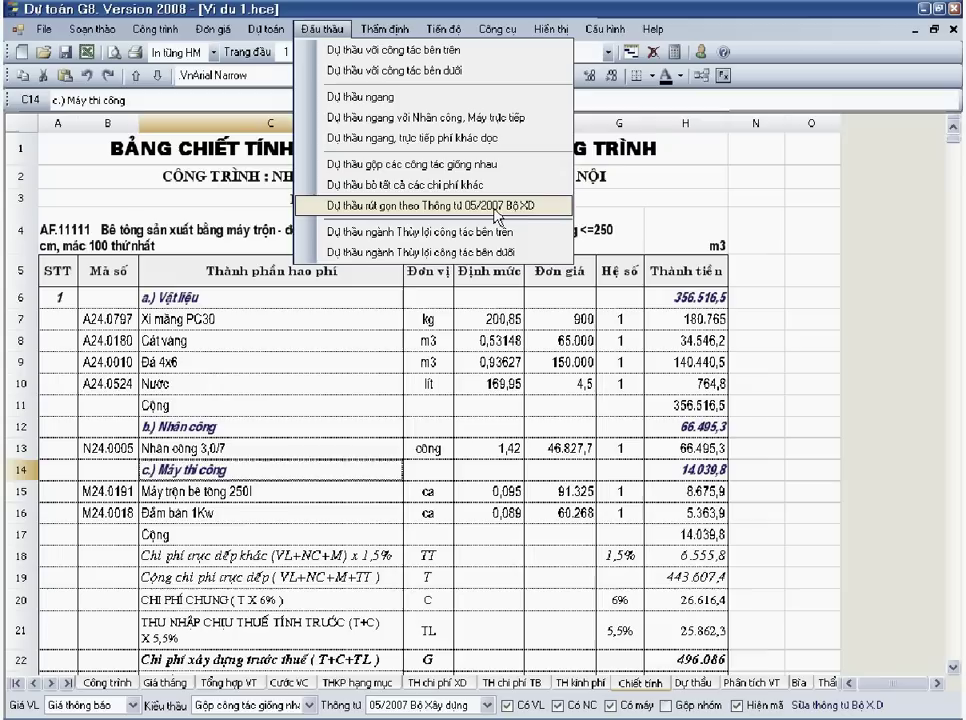
left_click(513, 211)
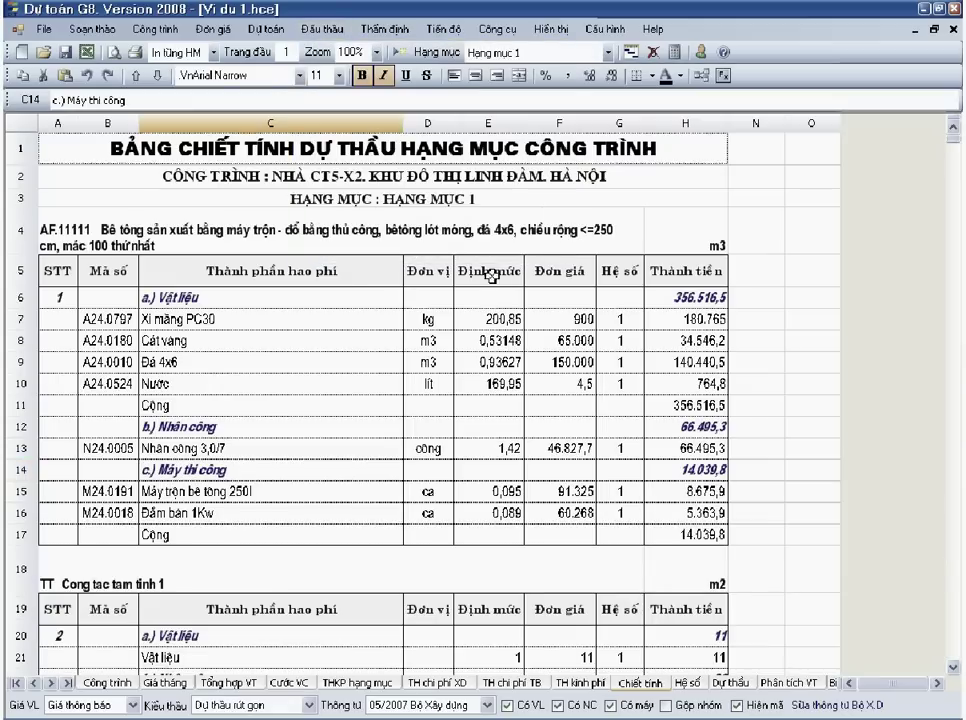
- Examine the Vật liệu, Nhân công and Máy thi công sections and the Định mức column of the condensed AF.11111 block
left_click(110, 297)
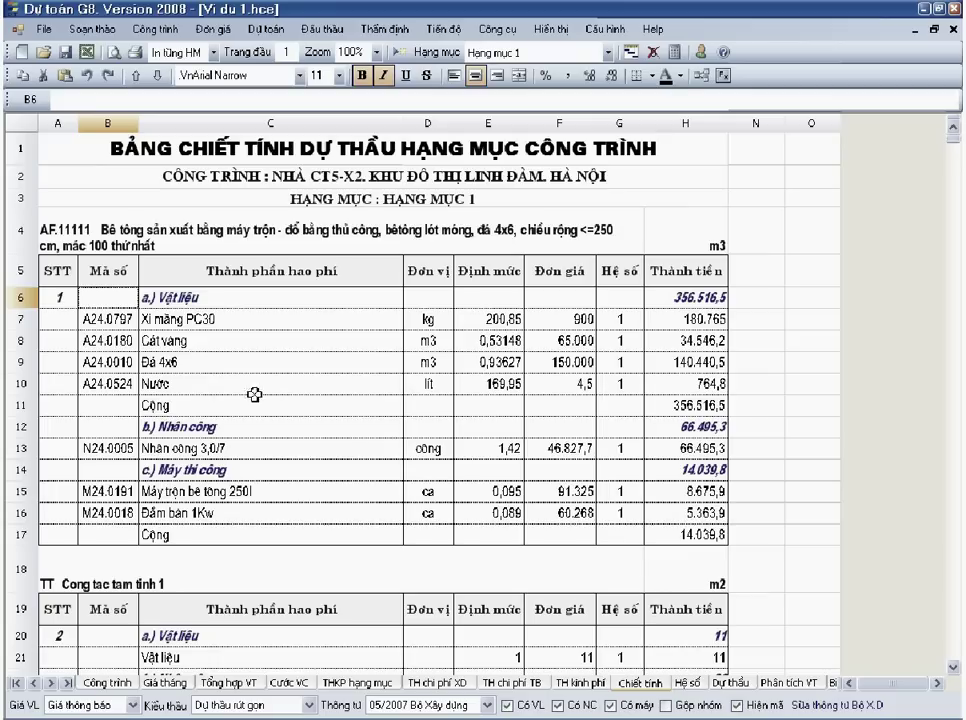
left_click(190, 298)
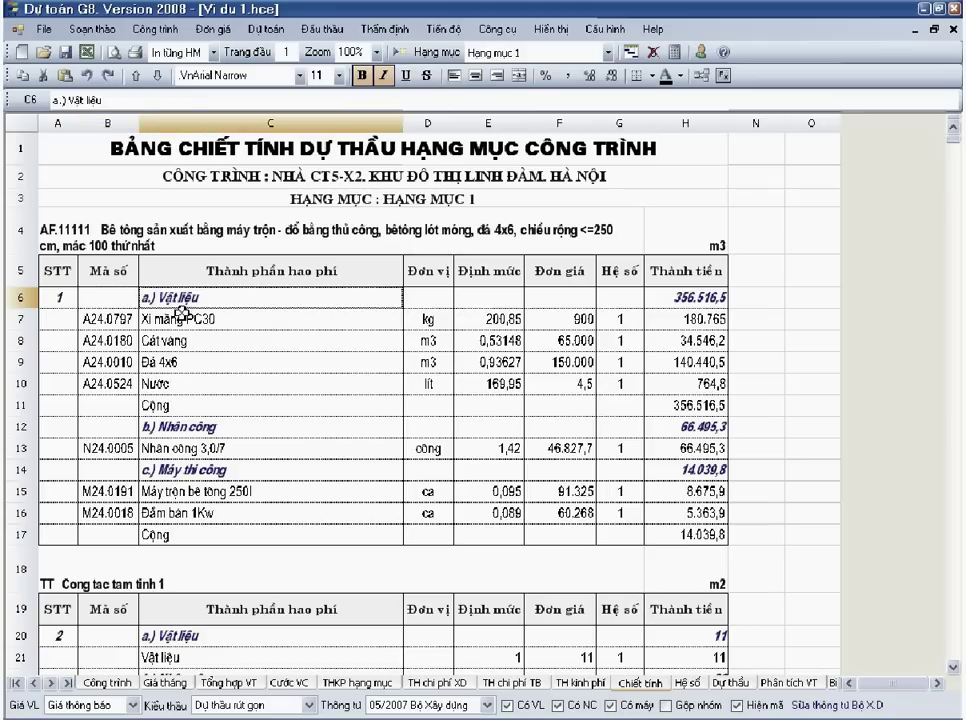
left_click_drag(190, 298, 171, 405)
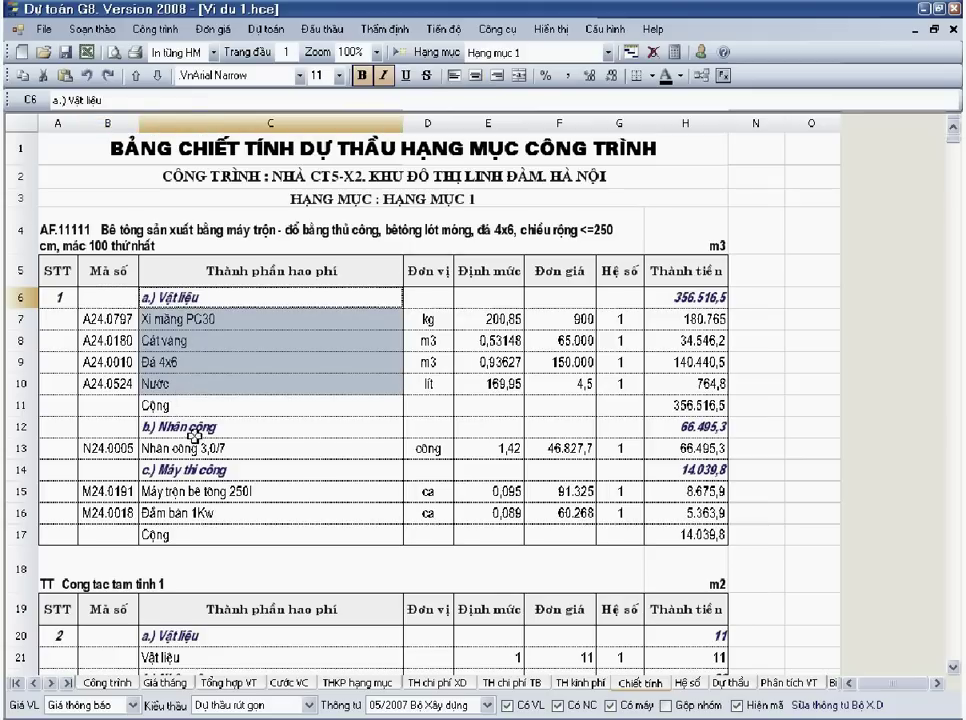
left_click(190, 427)
left_click_drag(195, 470, 203, 530)
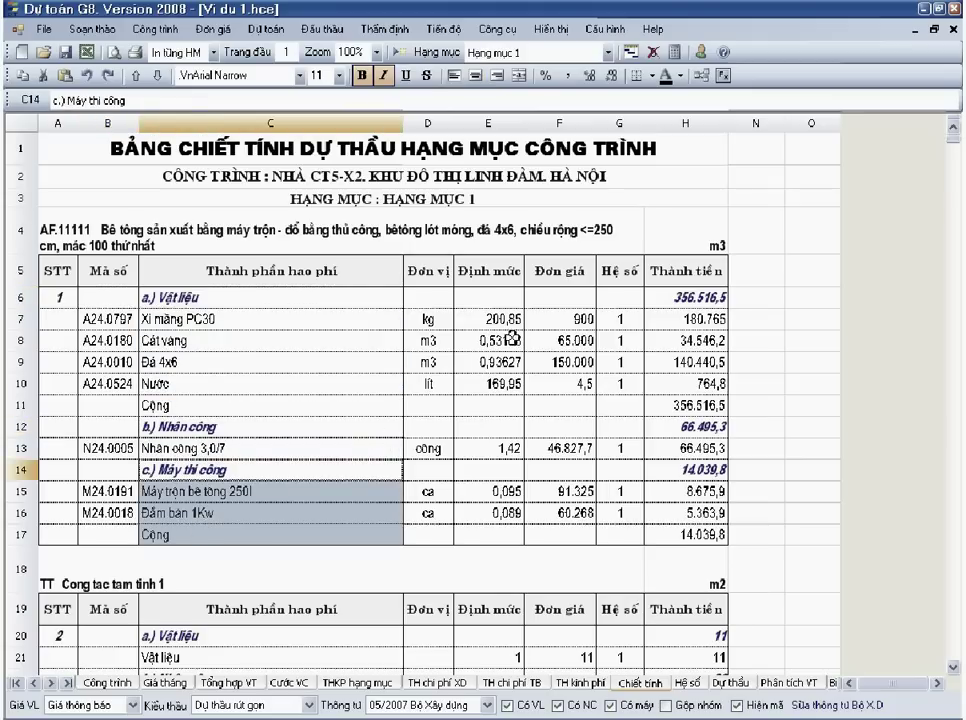
left_click_drag(490, 270, 515, 523)
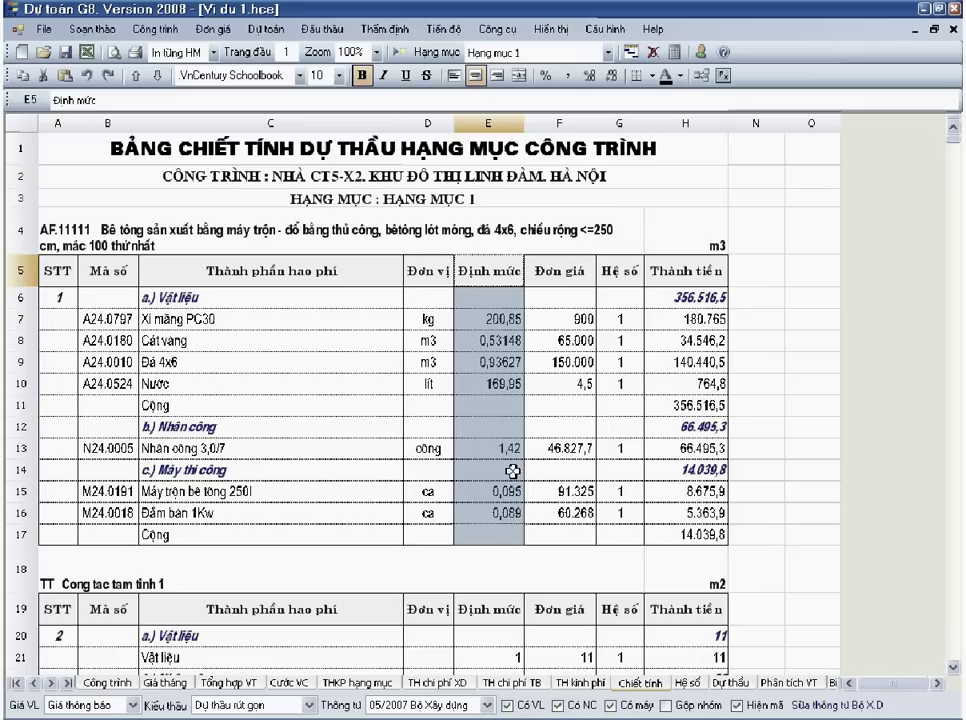
left_click(500, 532)
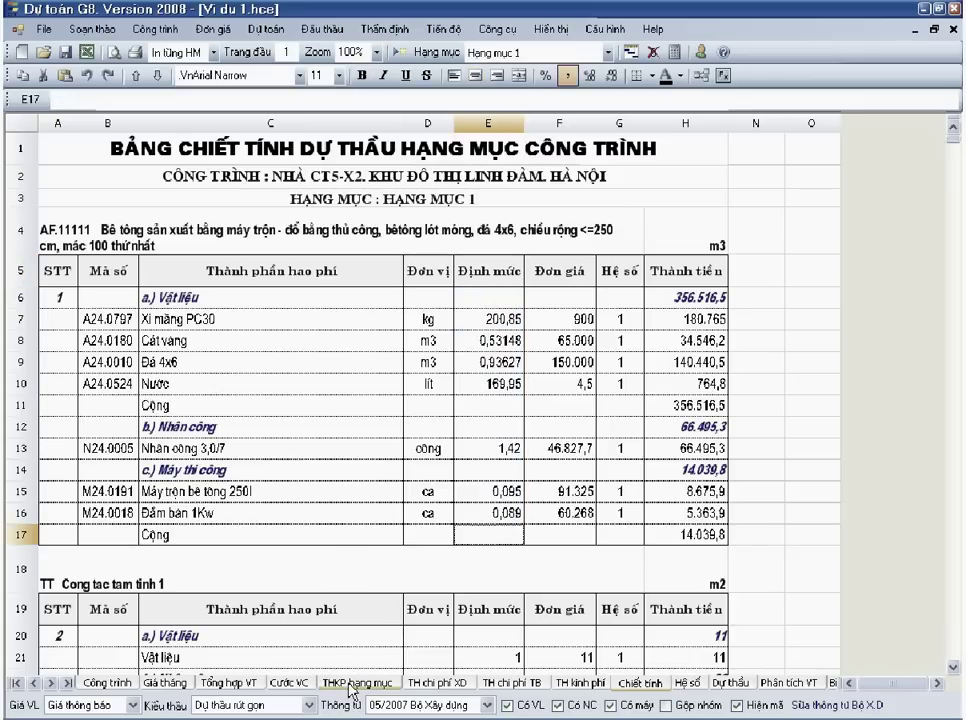
- Review the THKP hạng mục cost lines from Chi phí trực tiếp khác through Chi phí xây dựng lán trại, nhà tạm
left_click(377, 525)
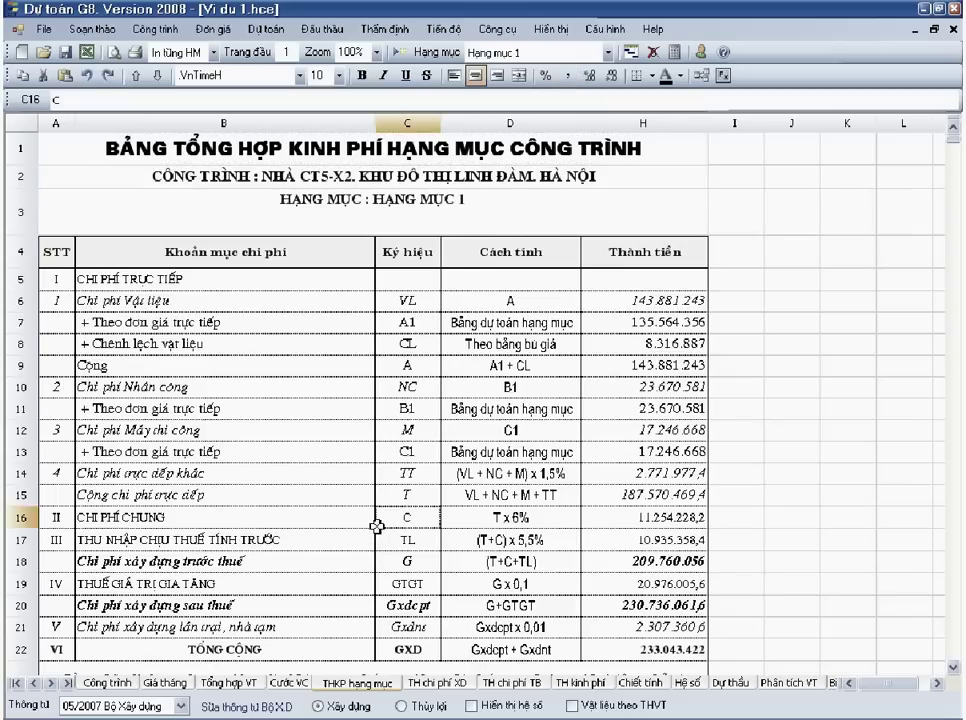
scroll(376, 527, "down", 1)
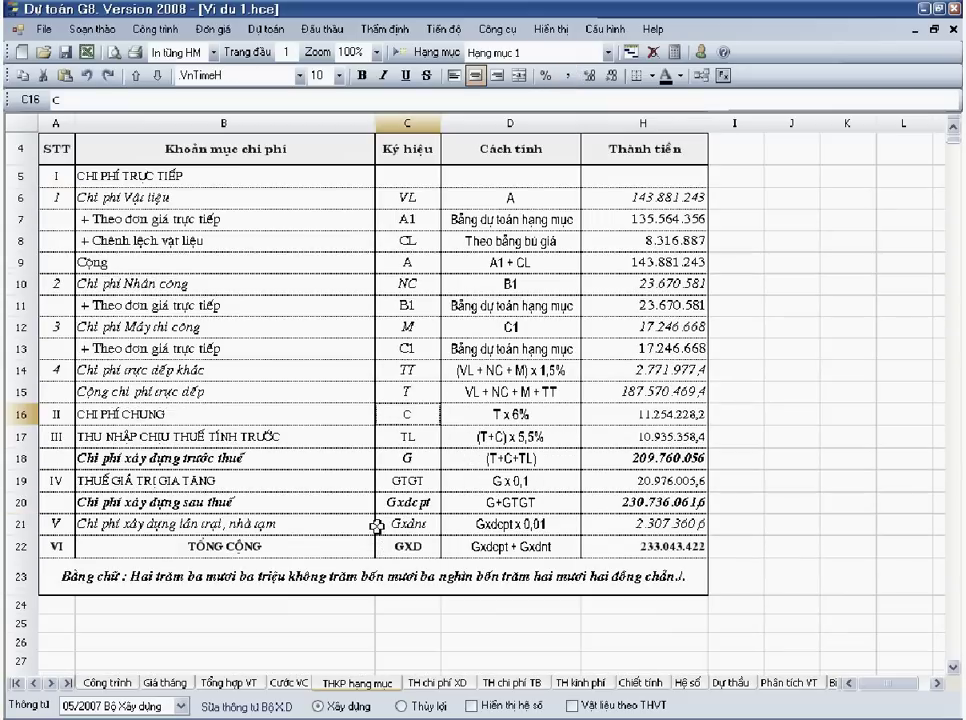
left_click(150, 372)
left_click(155, 414)
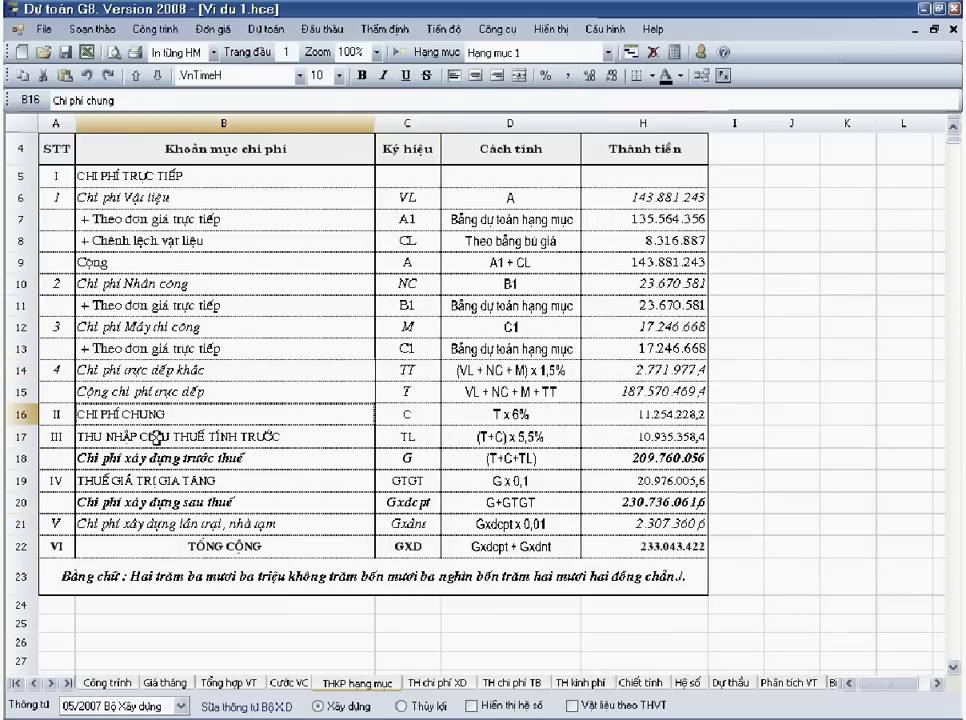
left_click(157, 437)
left_click(157, 480)
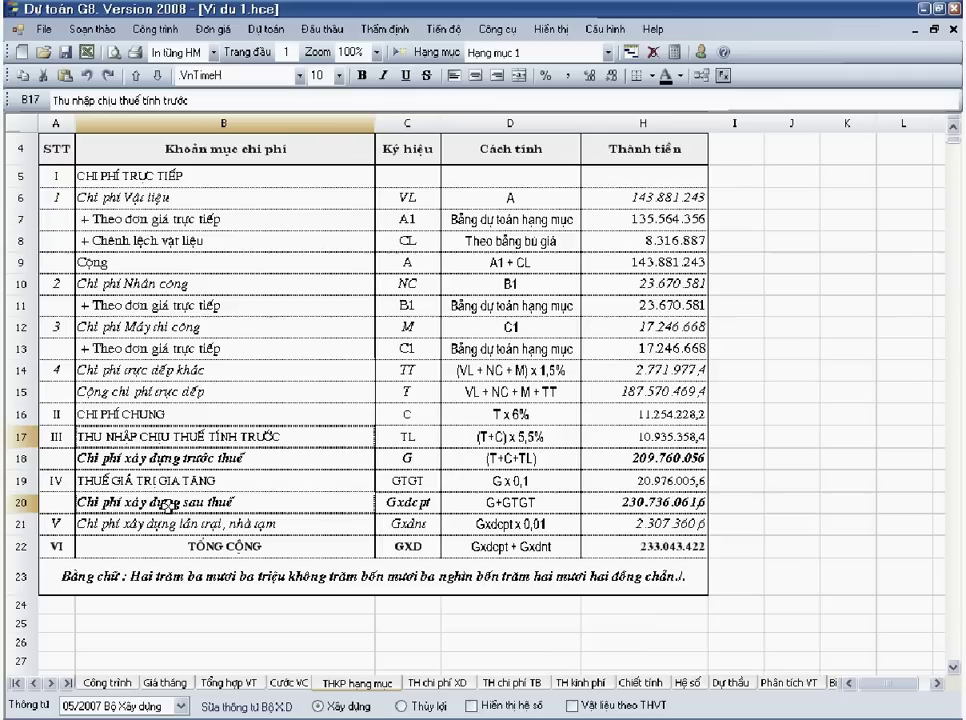
left_click(165, 502)
left_click(173, 524)
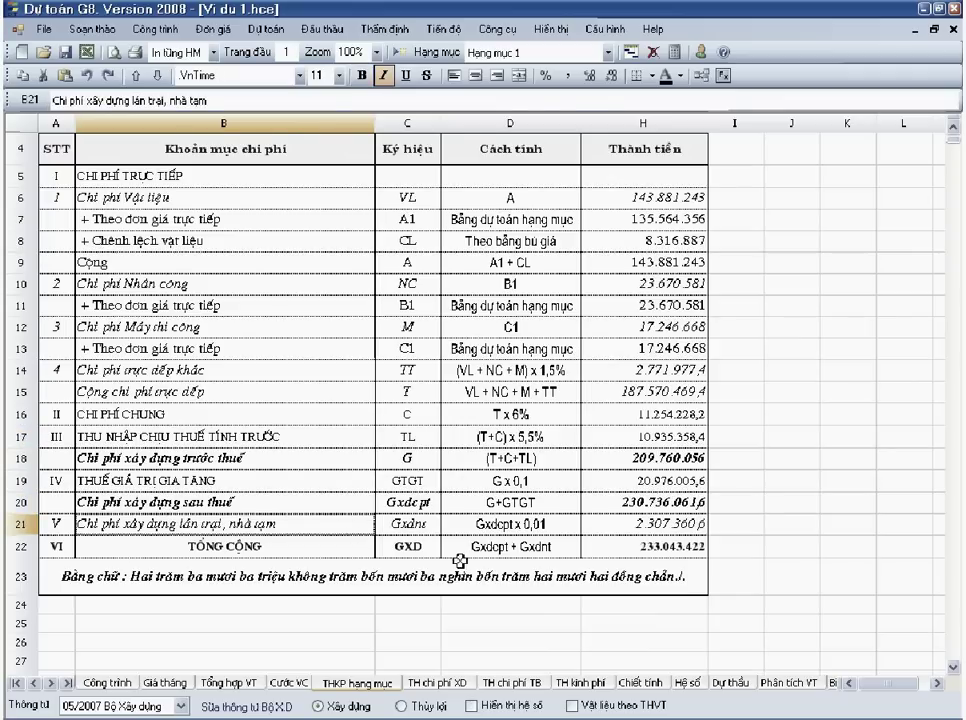
scroll(460, 562, "up", 1)
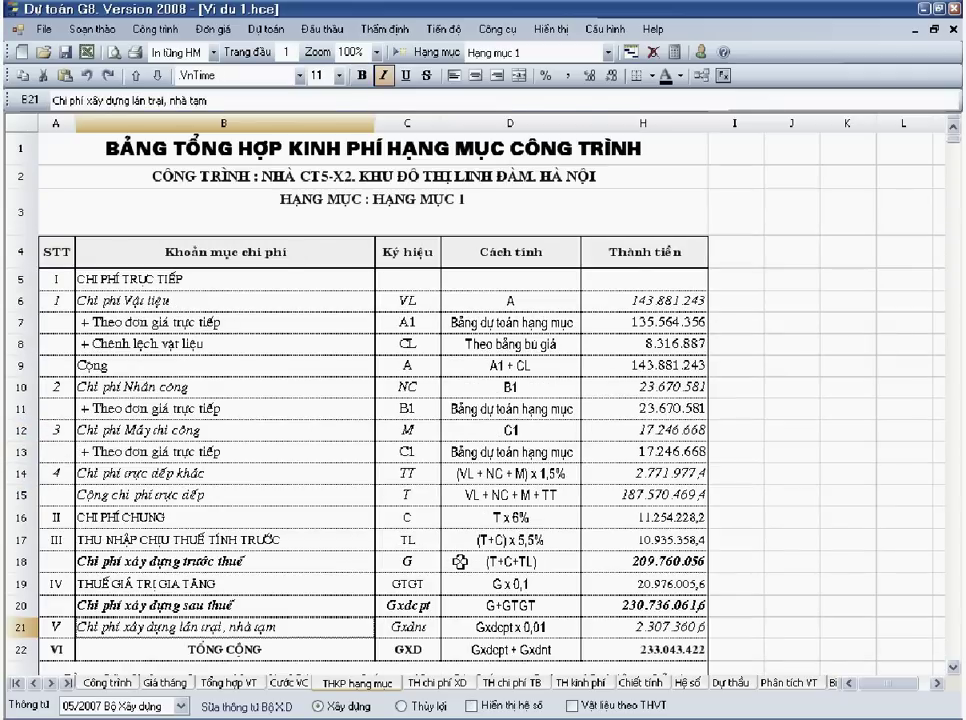
- Return to the Chiết tính sheet and inspect the AF.11111 components from Vật liệu down to the closing Cộng row
left_click(639, 684)
left_click(488, 512)
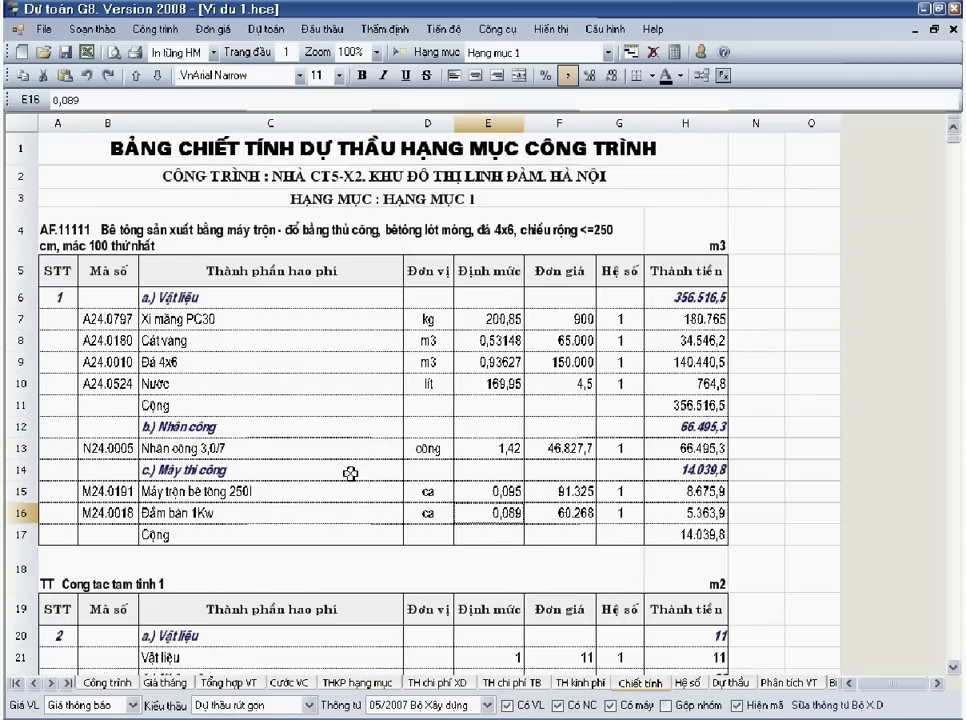
left_click_drag(230, 305, 223, 535)
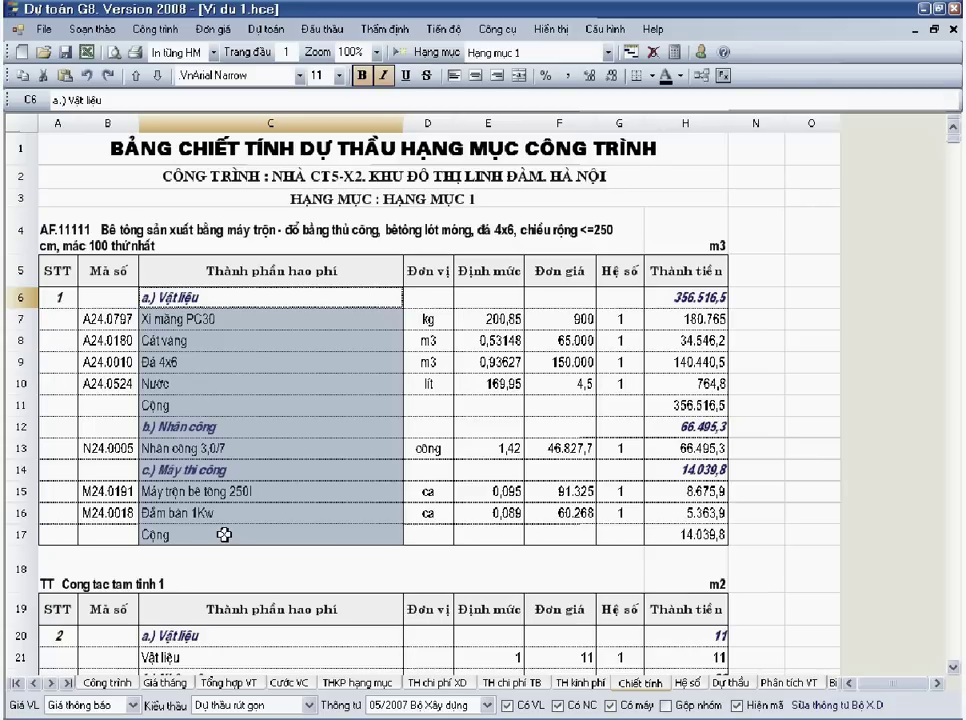
left_click(223, 535)
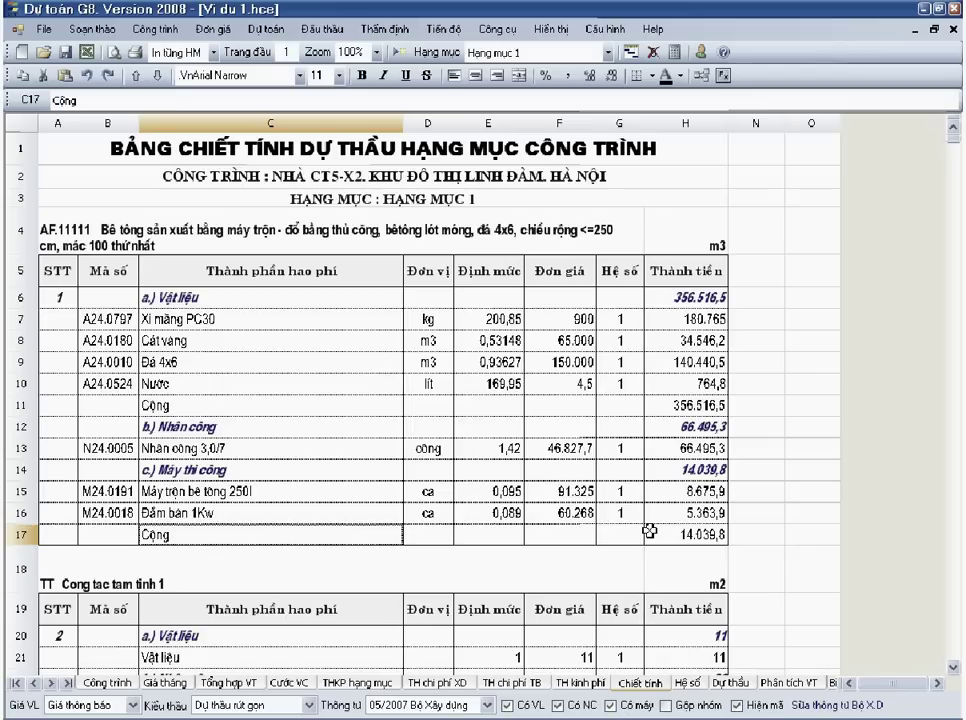
left_click(651, 532)
- Open the Dự thầu sheet and go through its column headings from STT to Khối lượng
left_click(726, 686)
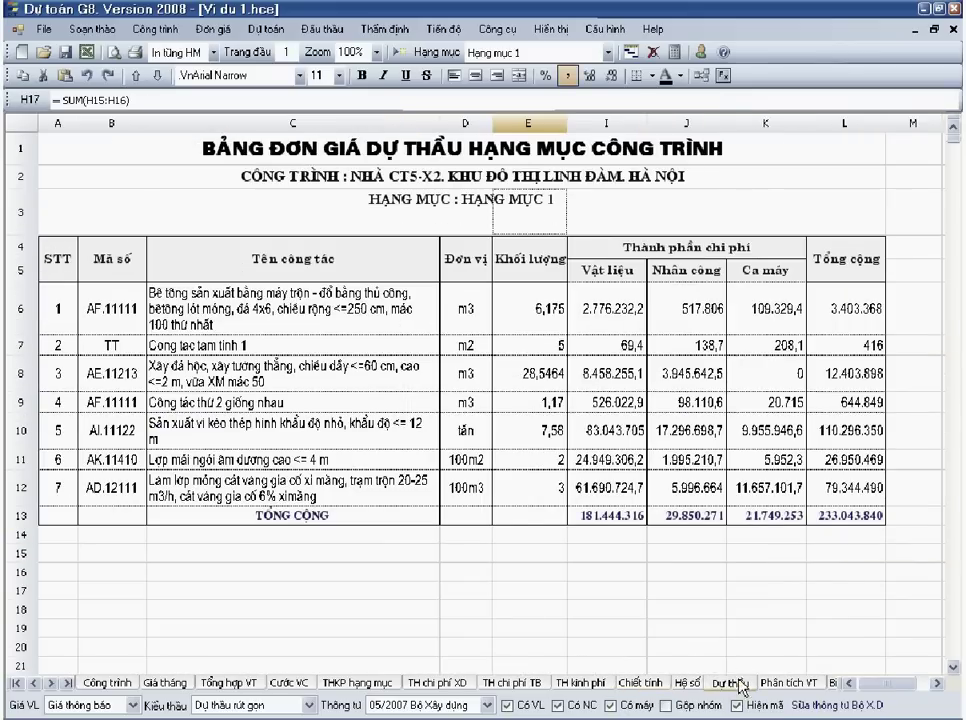
left_click(405, 401)
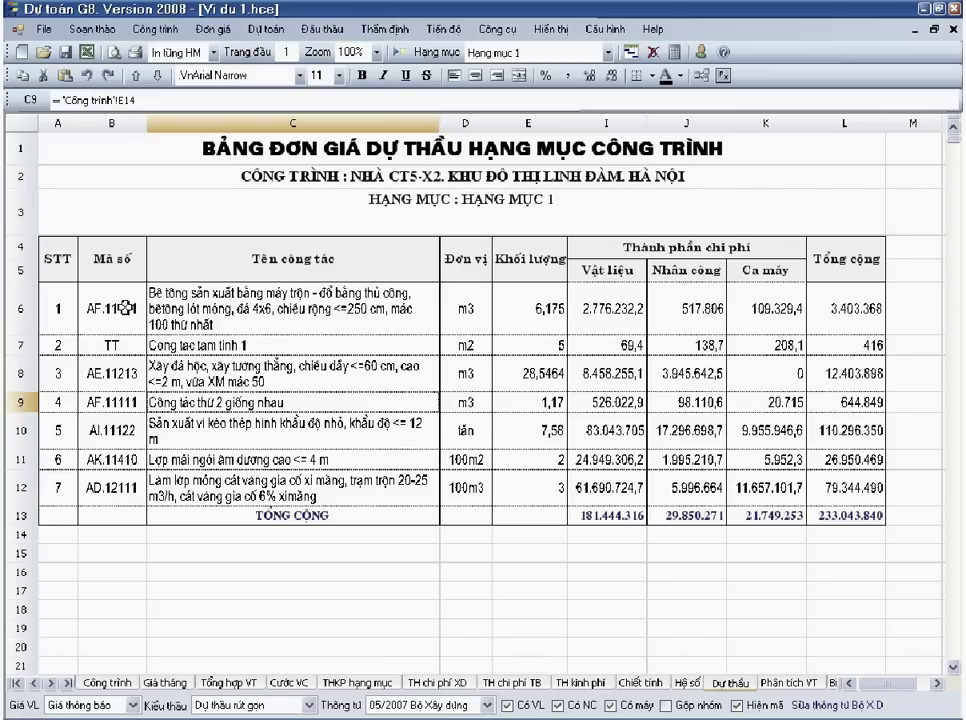
left_click(62, 270)
left_click(128, 262)
left_click(300, 262)
left_click(459, 262)
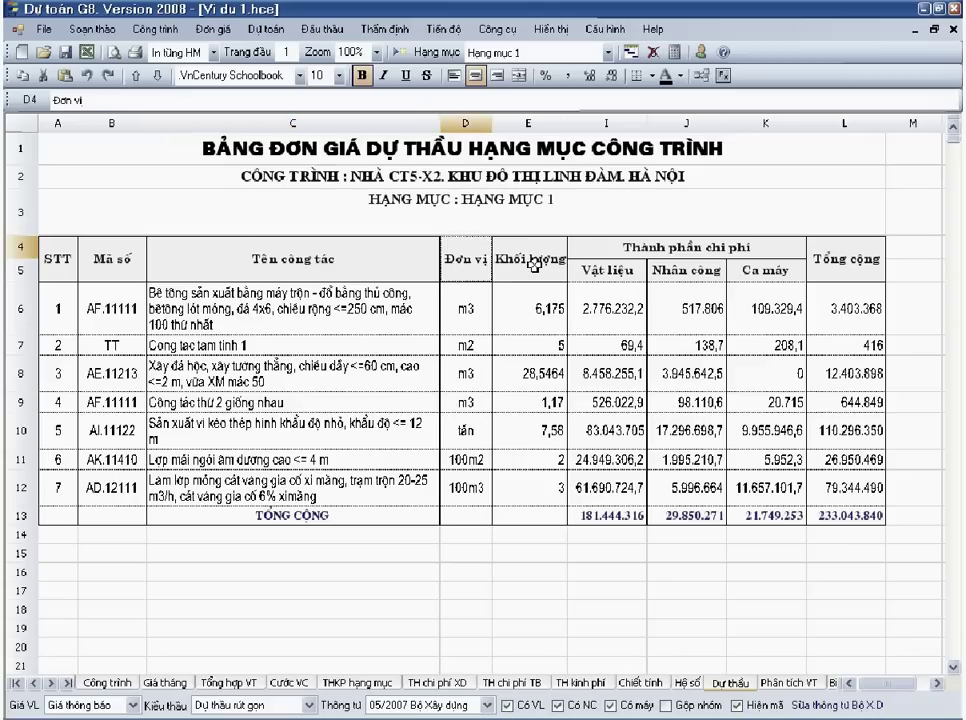
left_click(533, 263)
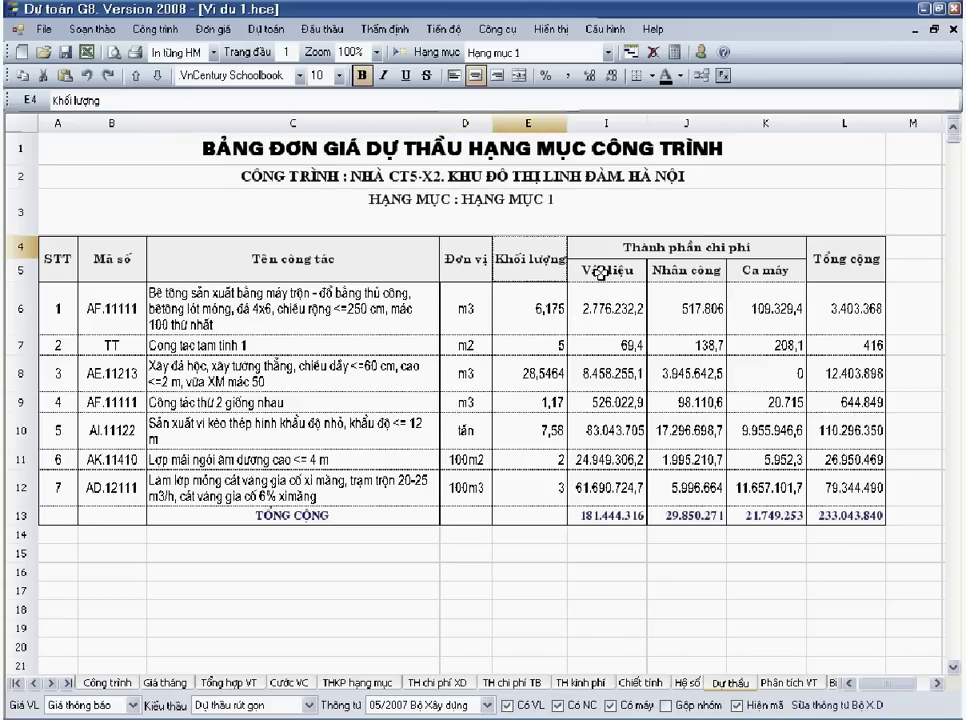
- Look over the Vật liệu, Nhân công, Ca máy and Tổng cộng columns of the Dự thầu table
left_click_drag(600, 273, 814, 508)
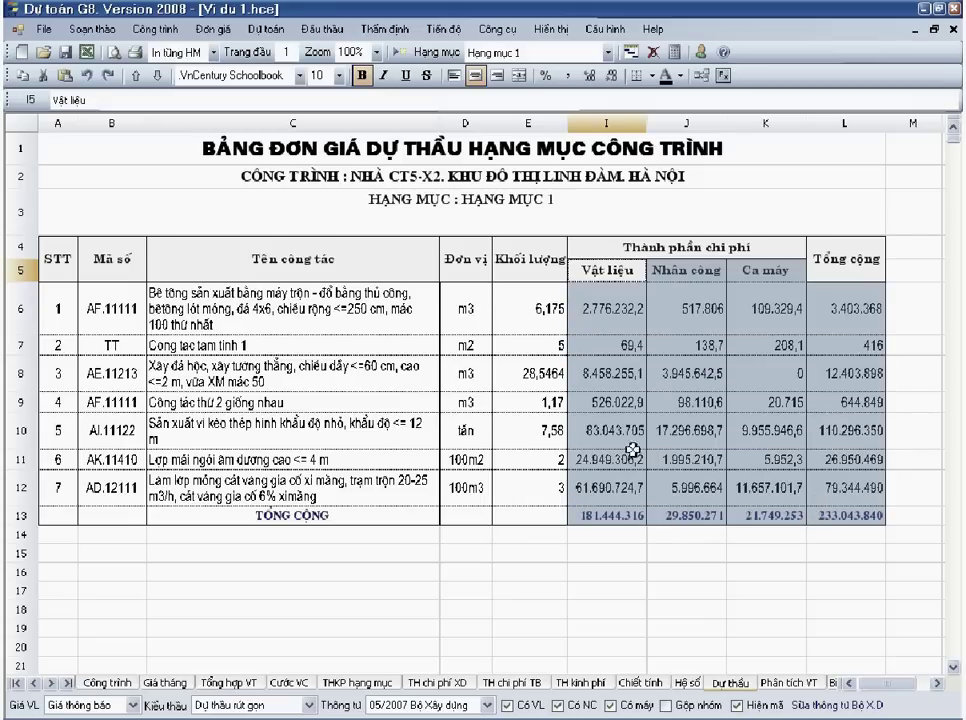
left_click(636, 297)
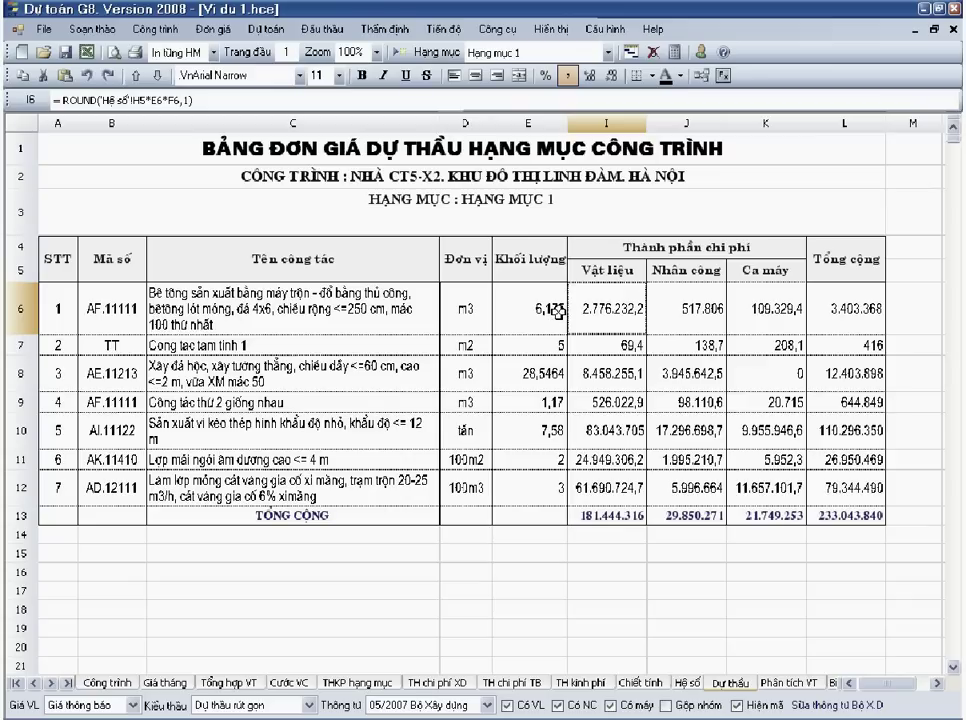
left_click_drag(630, 247, 778, 341)
- Inspect the formulas of item 1's Vật liệu, Nhân công, Ca máy and Tổng cộng cells, plus the table's grand total
left_click(610, 310)
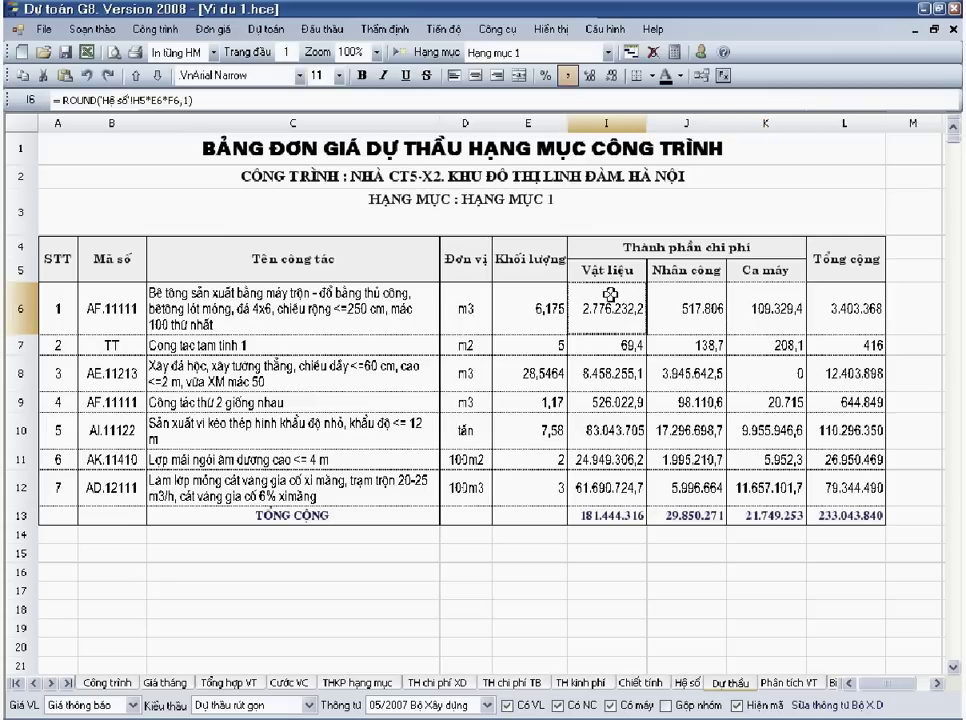
left_click(694, 314)
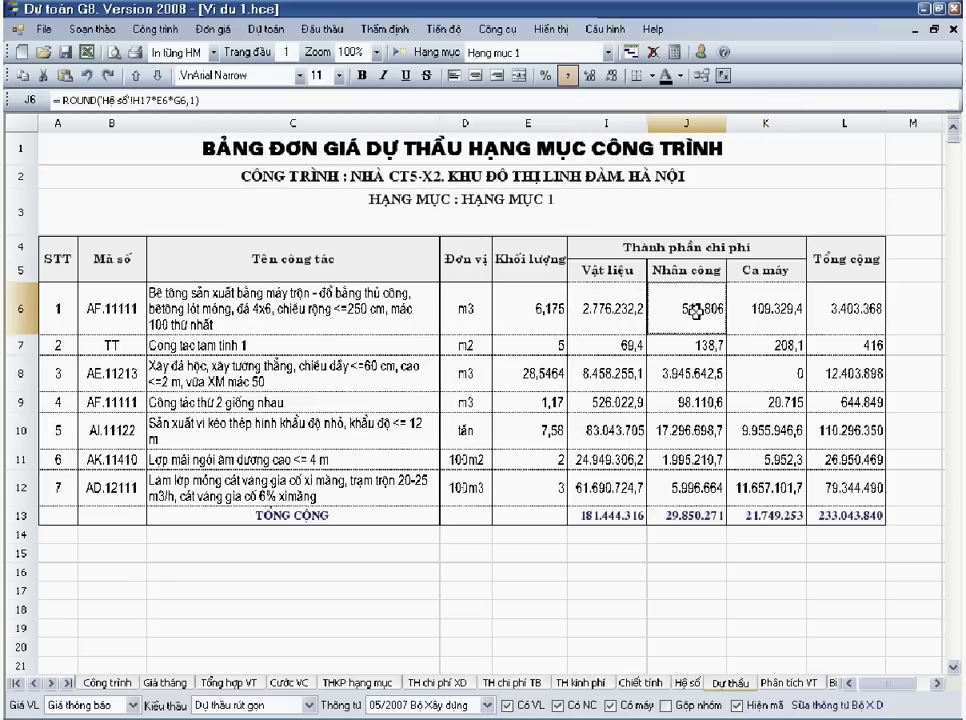
left_click(768, 312)
left_click(856, 307)
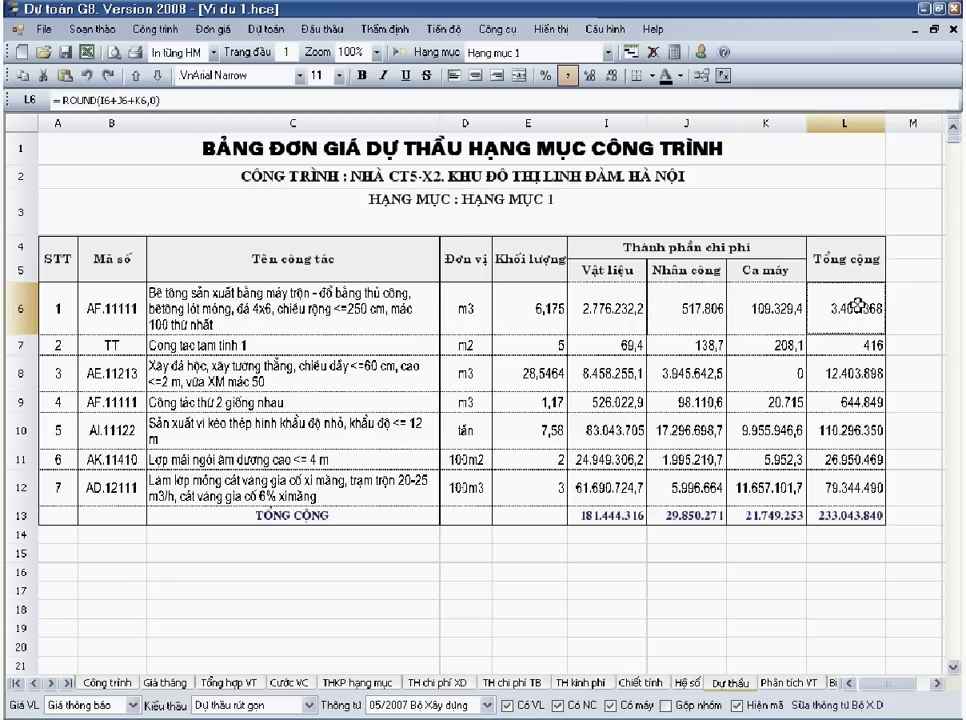
left_click_drag(770, 308, 661, 311)
left_click(843, 518)
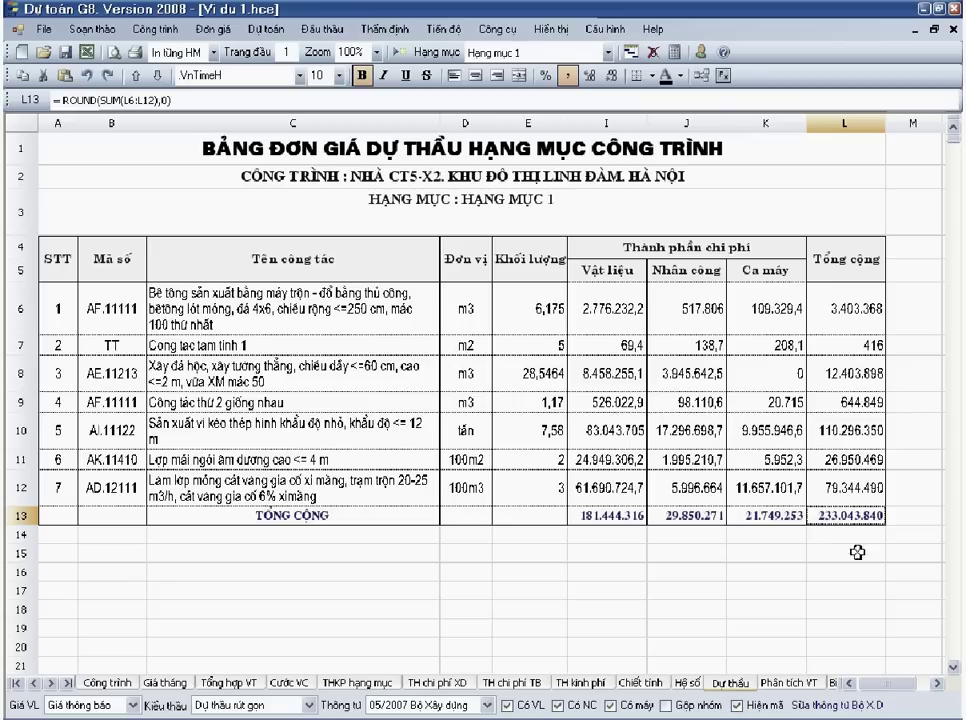
- Compare item 1's Vật liệu amount and Khối lượng on the Dự thầu sheet with its Chiết tính analysis block
left_click(597, 308)
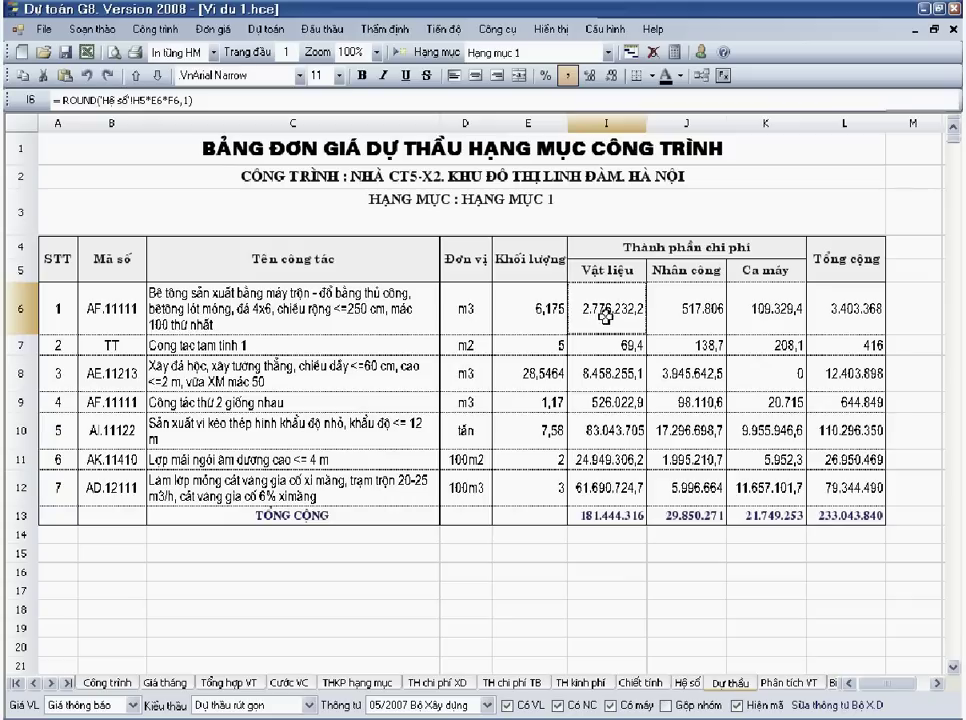
left_click(547, 311)
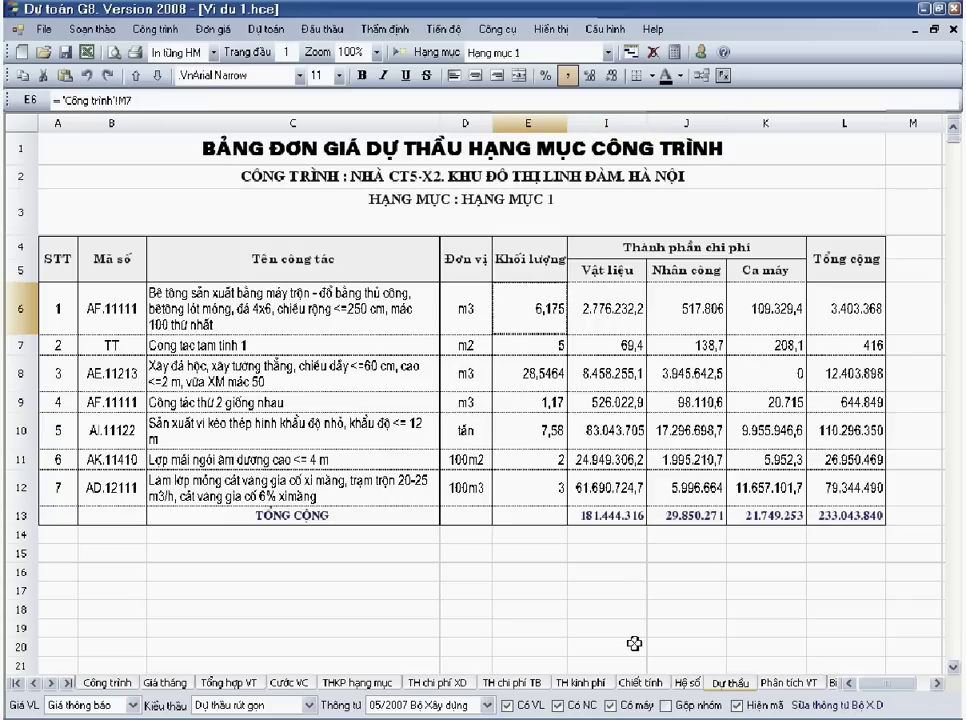
left_click(640, 683)
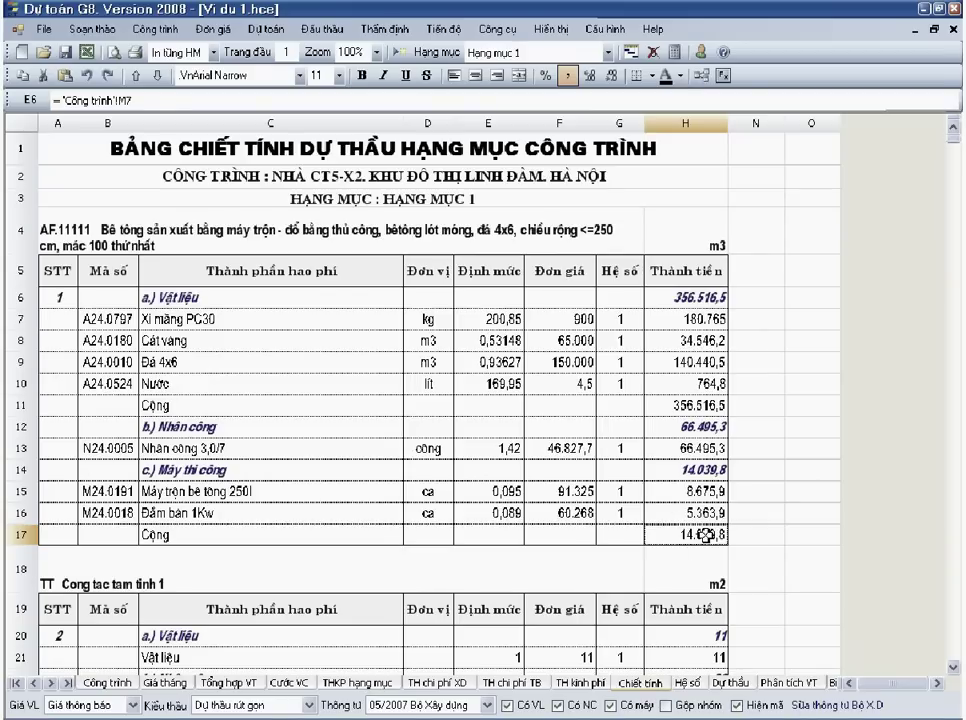
left_click(727, 683)
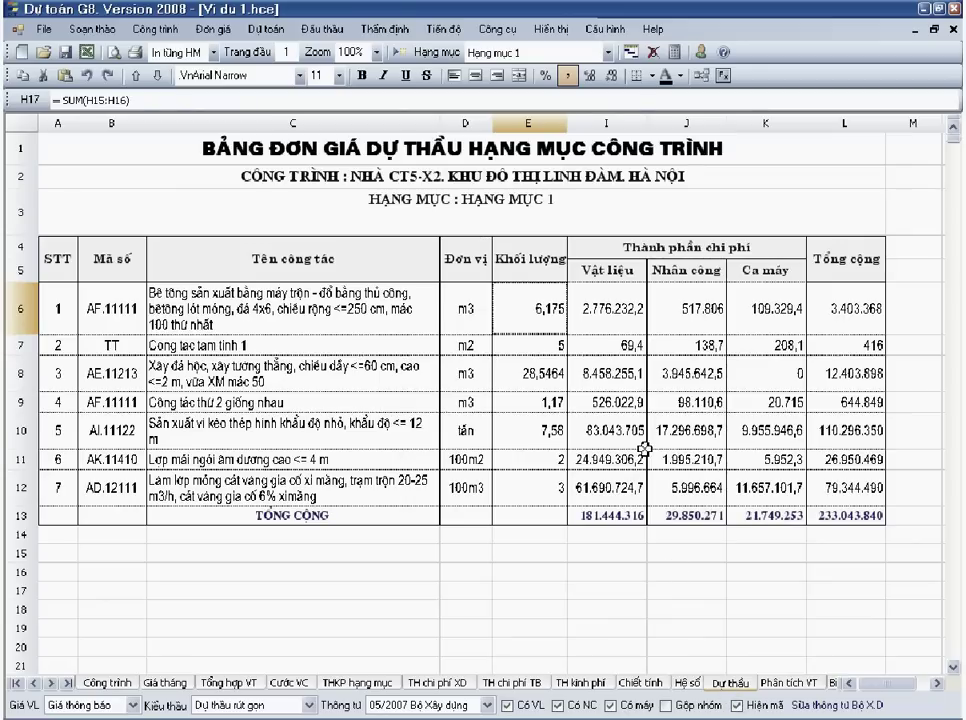
left_click(573, 316)
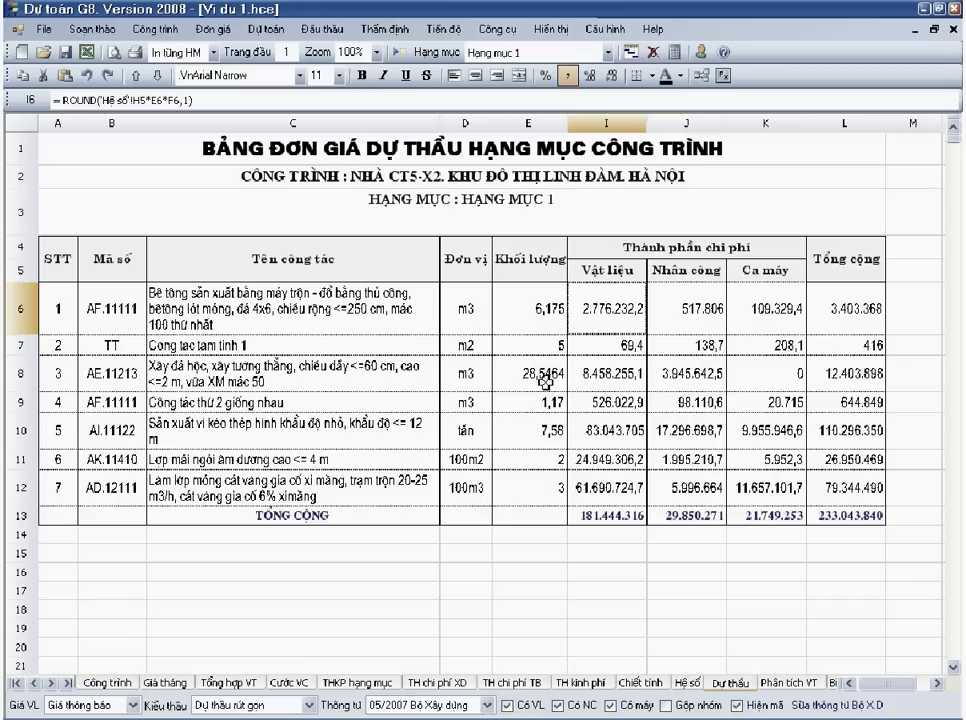
- Check the THKP hạng mục lines from Chi phí trực tiếp khác to TỔNG CỘNG, and go back to the Dự thầu sheet
left_click(380, 683)
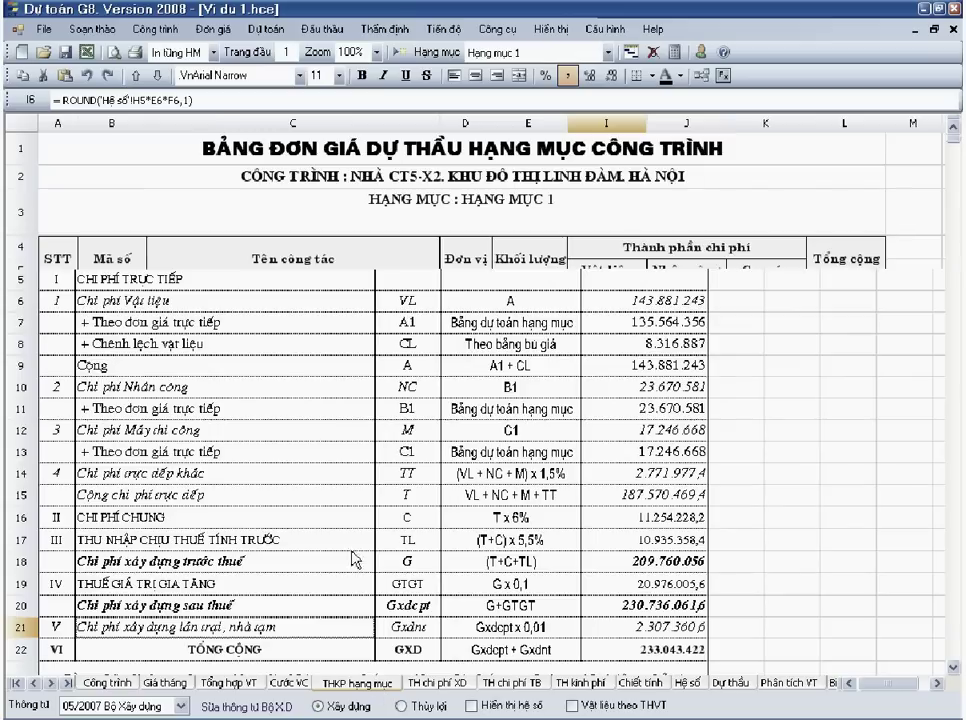
left_click_drag(150, 473, 615, 640)
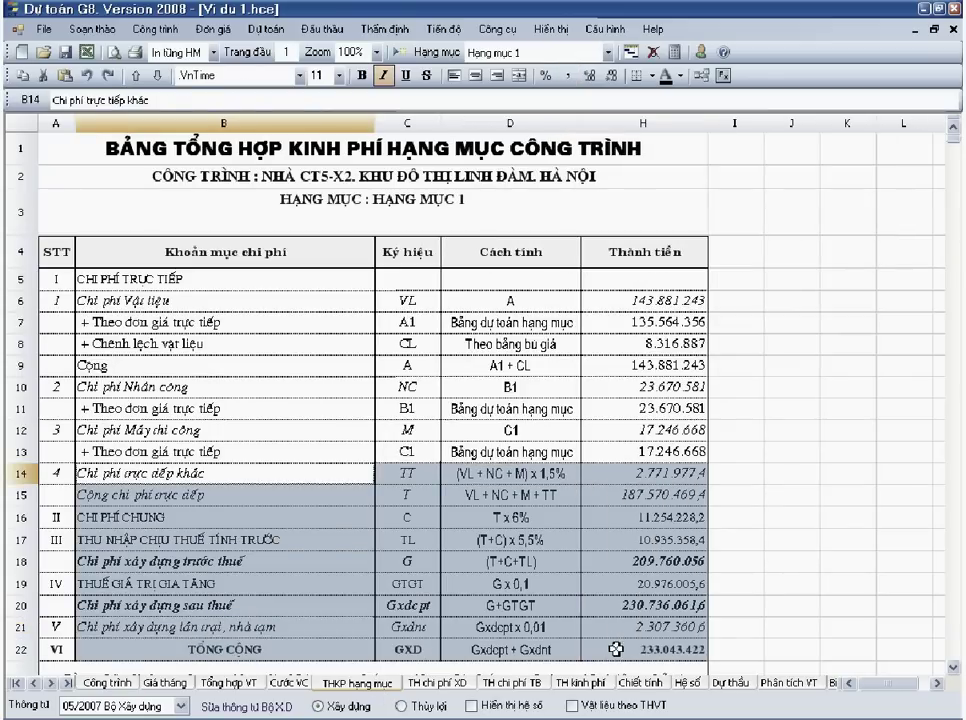
left_click(616, 645)
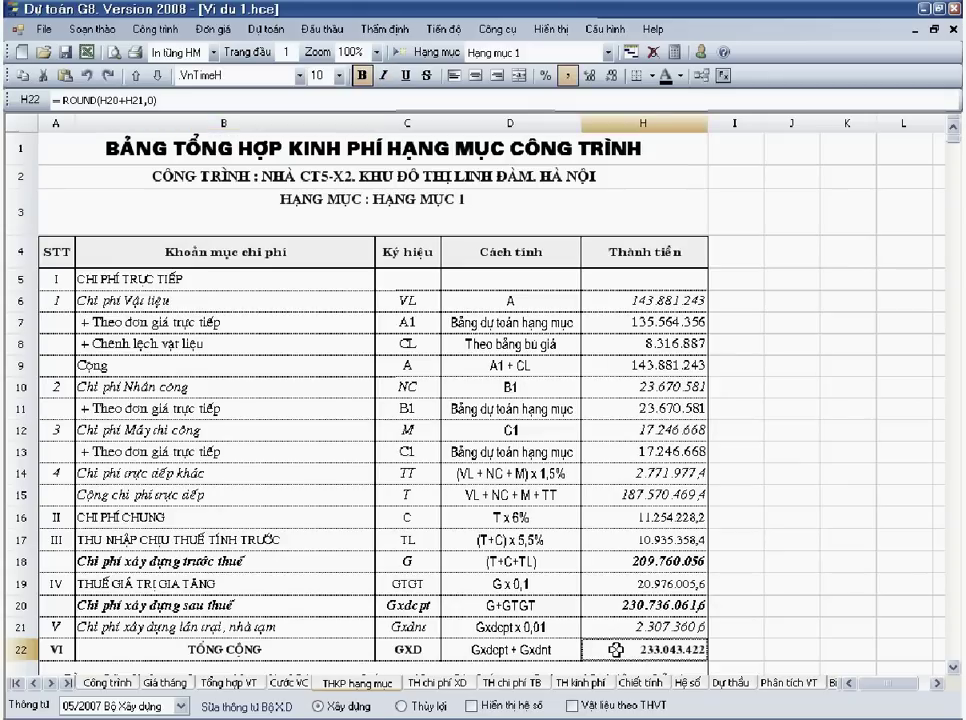
left_click(728, 683)
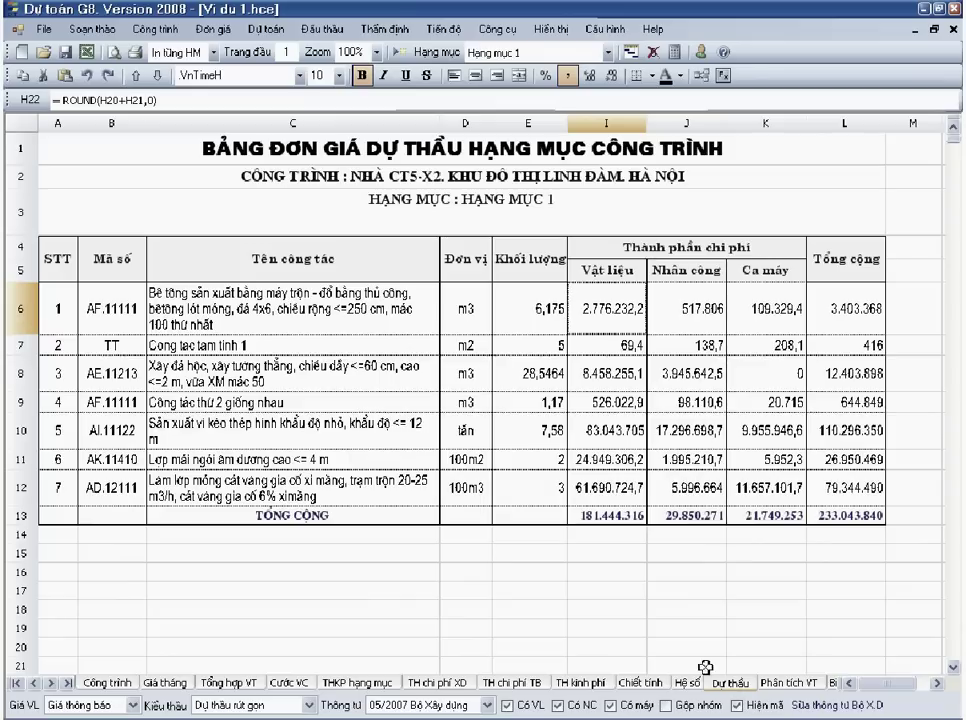
- Cross-check the last Cộng row of AF.11111 on the Chiết tính sheet against item 1's Khối lượng and Vật liệu on Dự thầu
left_click(655, 684)
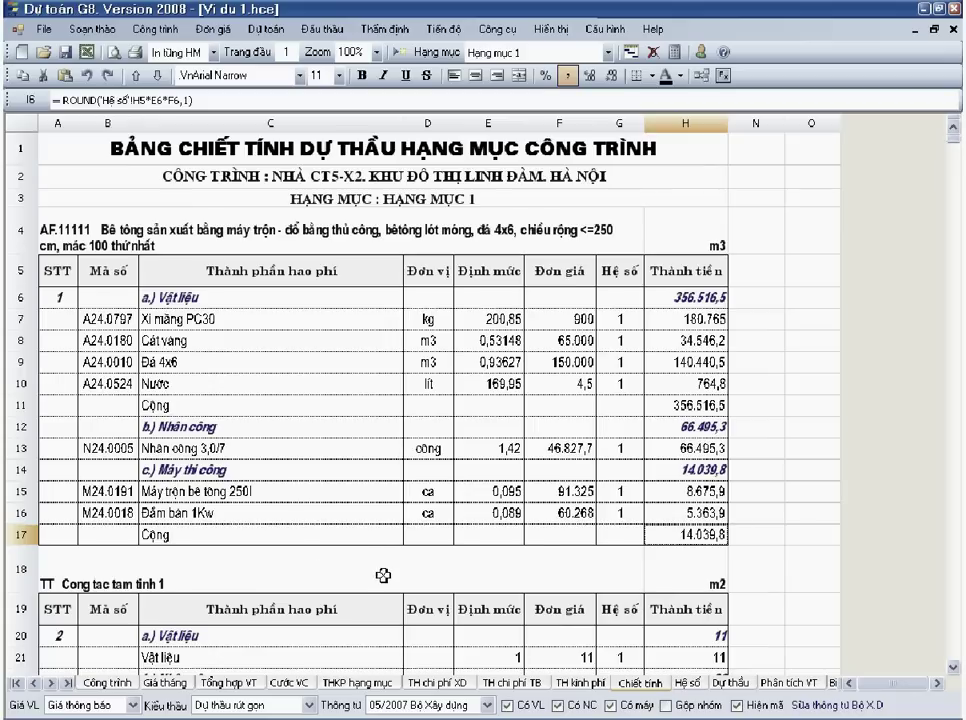
left_click(357, 535)
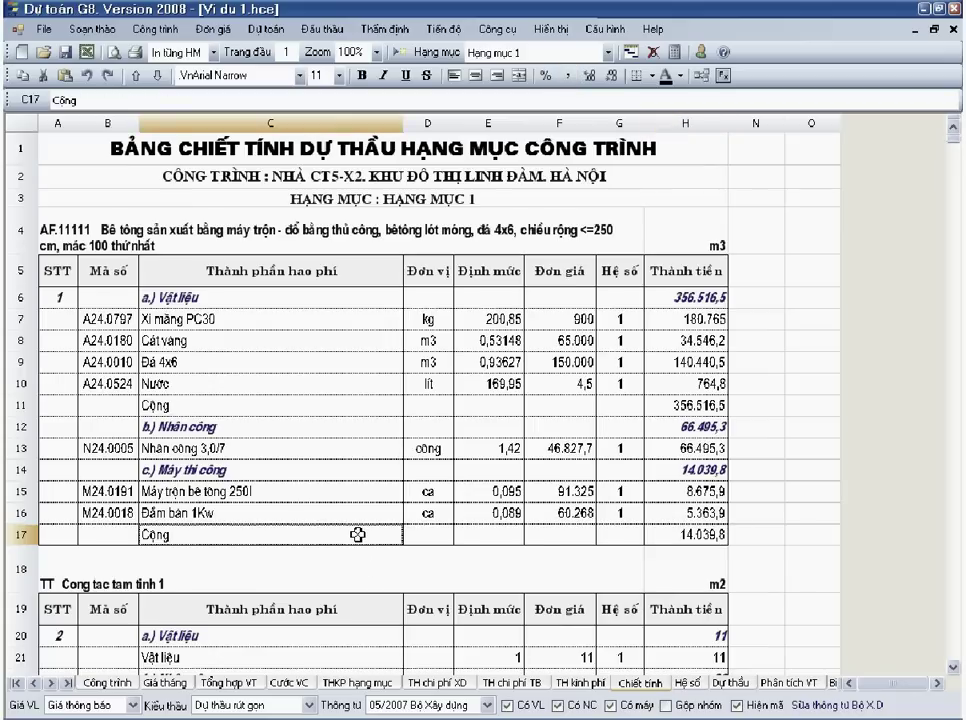
left_click(731, 684)
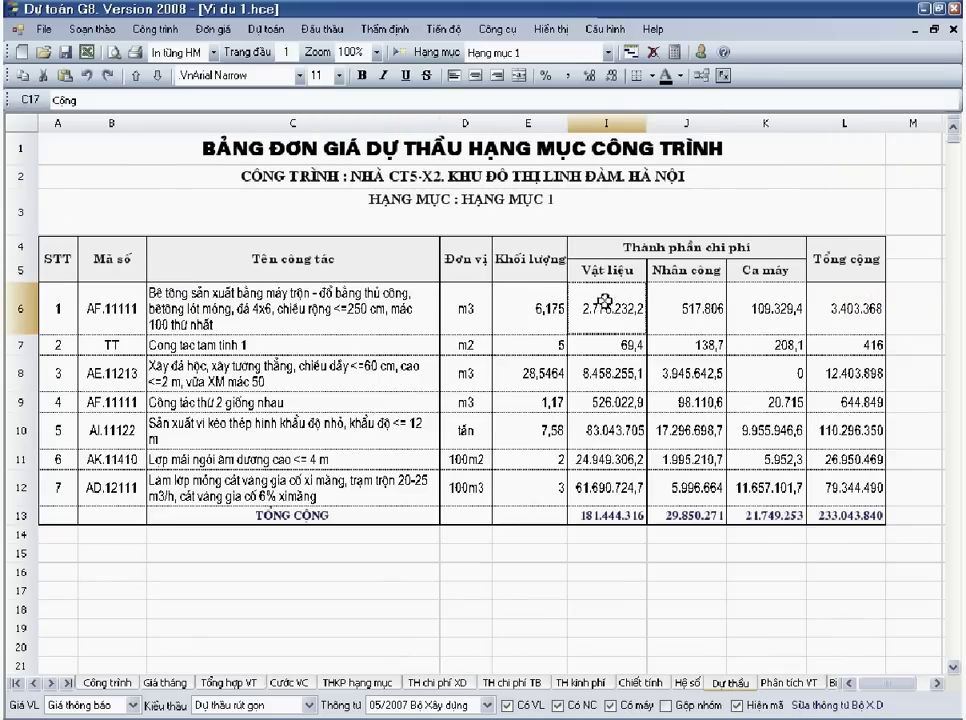
left_click(542, 308)
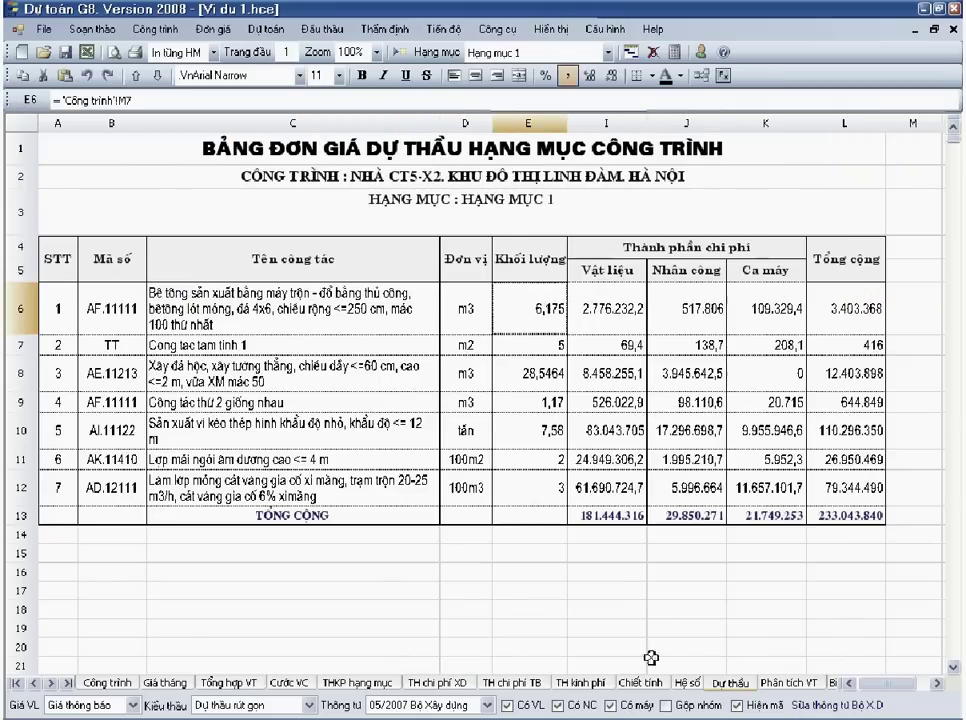
left_click(640, 684)
left_click(704, 535)
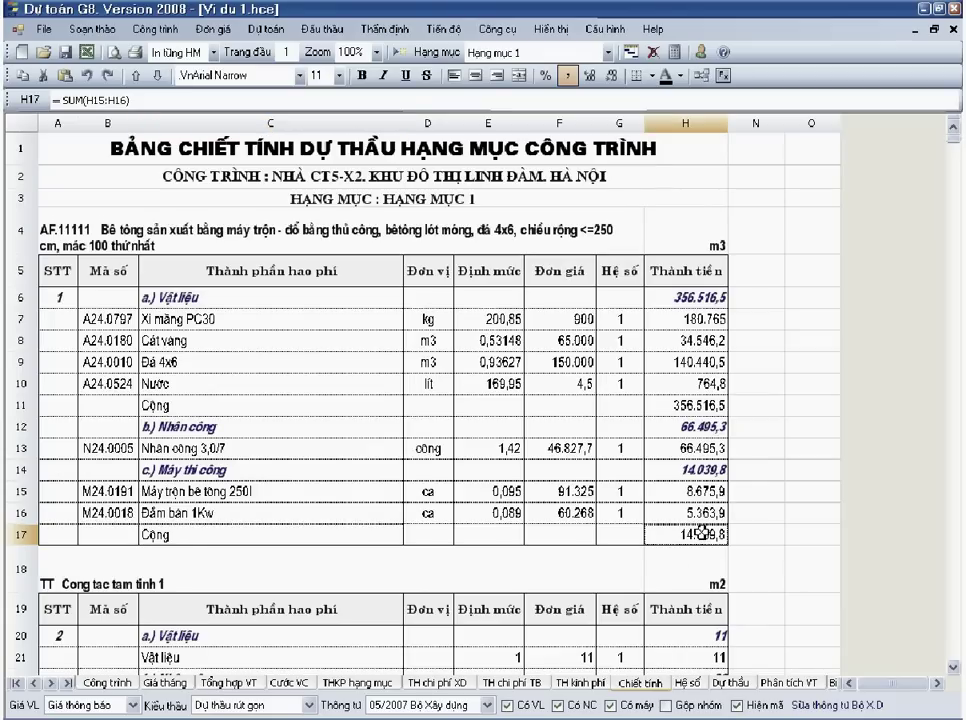
left_click(733, 685)
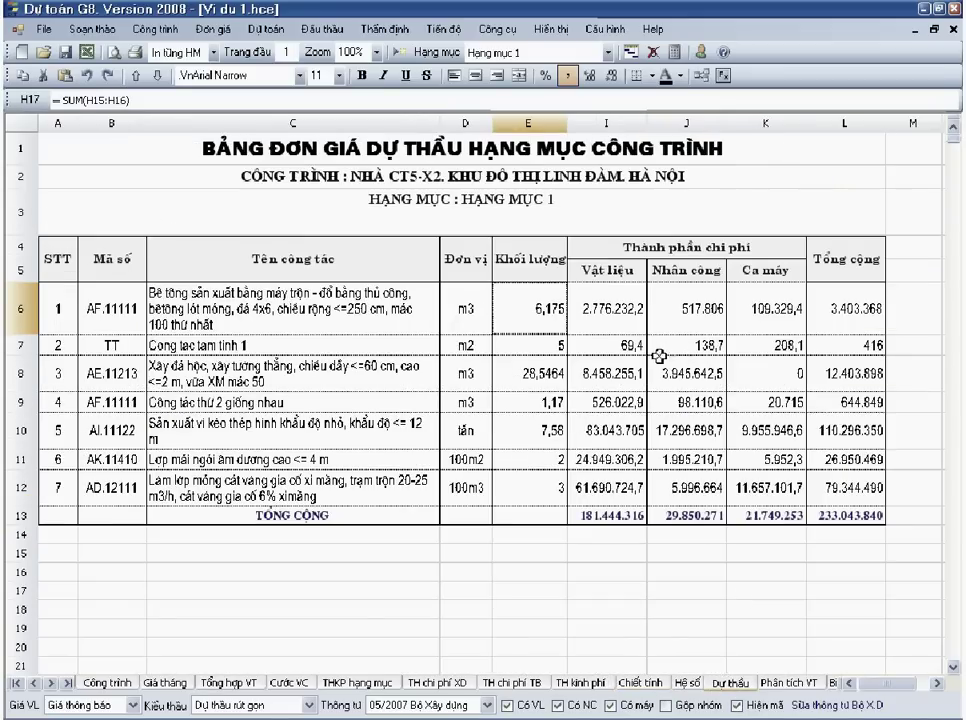
left_click(614, 316)
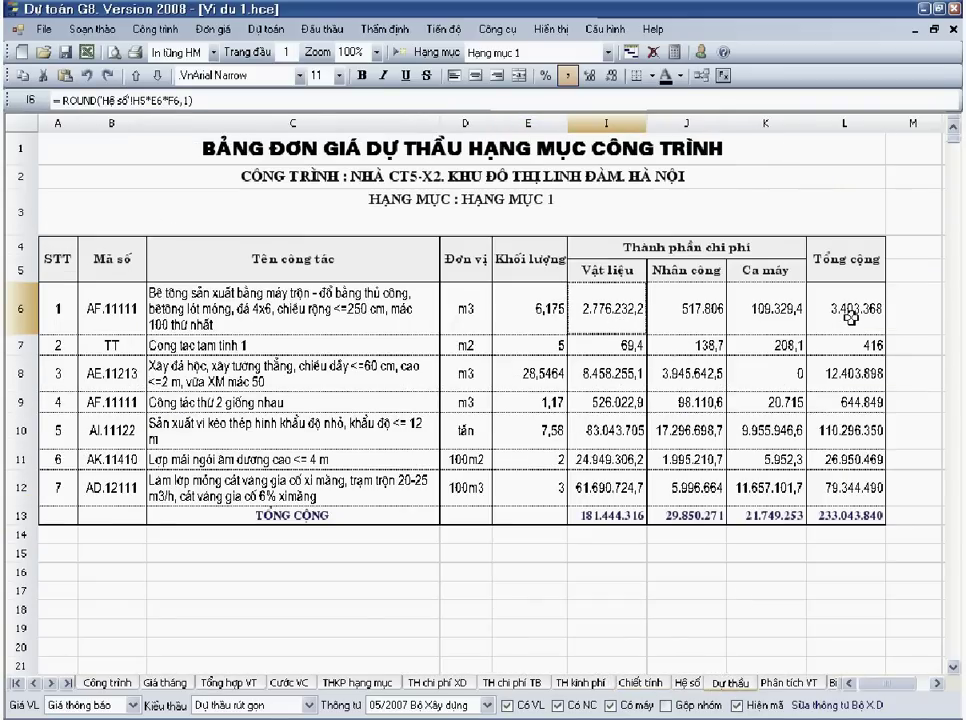
- Go through the bid price table's column headings from STT to Khối lượng, the three Thành phần chi phí columns and Tổng cộng
left_click(42, 200)
left_click(95, 200)
left_click(245, 262)
left_click(474, 270)
left_click(509, 263)
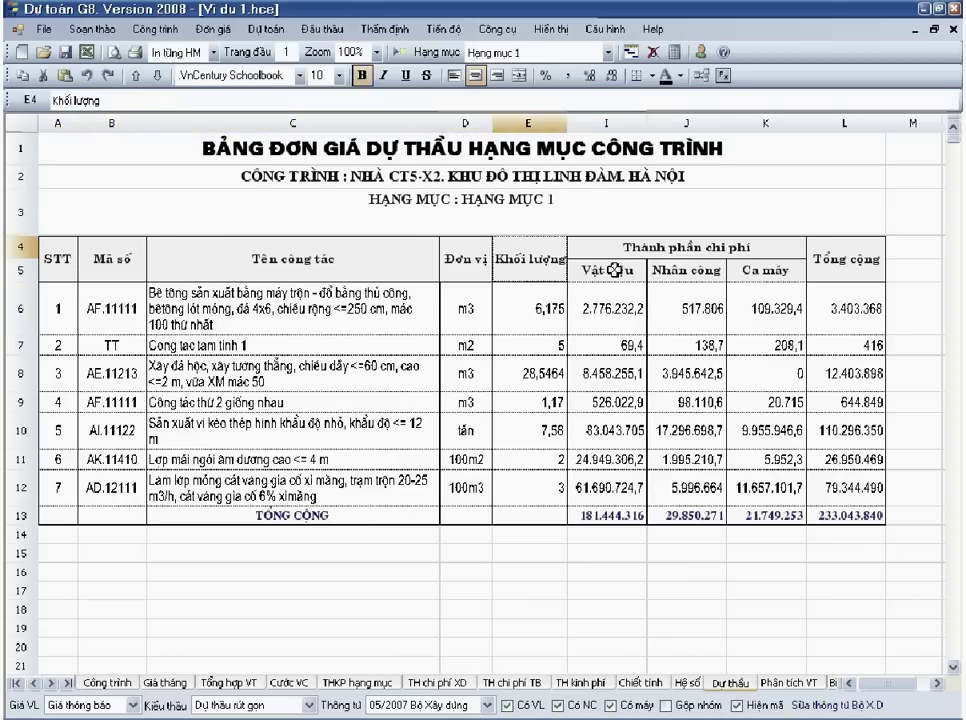
left_click(603, 268)
left_click(673, 272)
left_click(783, 272)
left_click(847, 270)
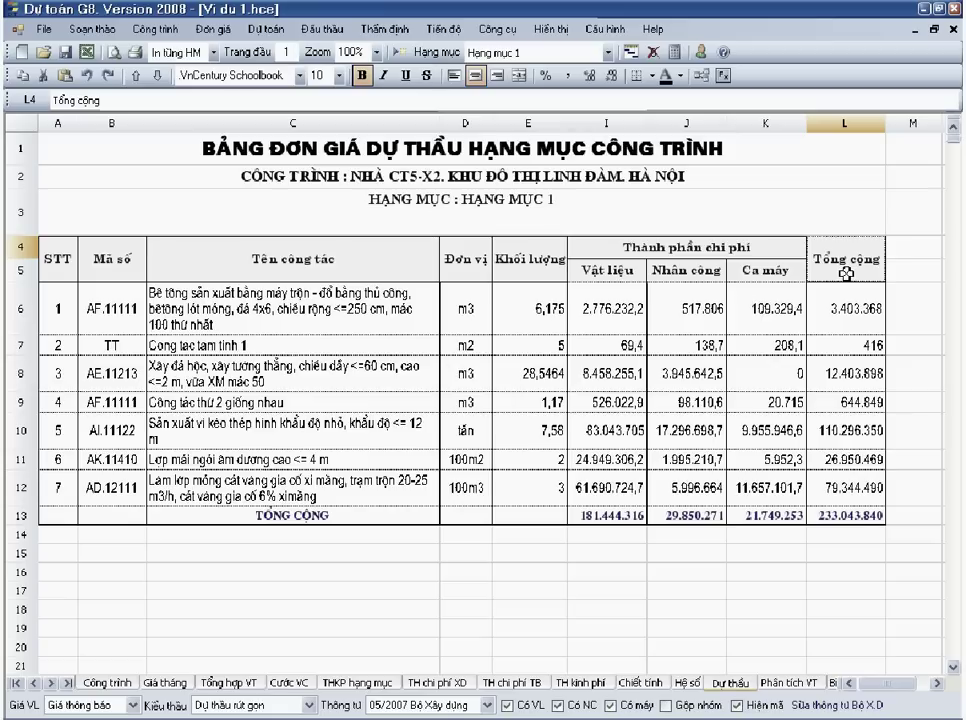
- Inspect the formulas behind item 1's Vật liệu amount and Khối lượng on the Dự thầu sheet
left_click(597, 305)
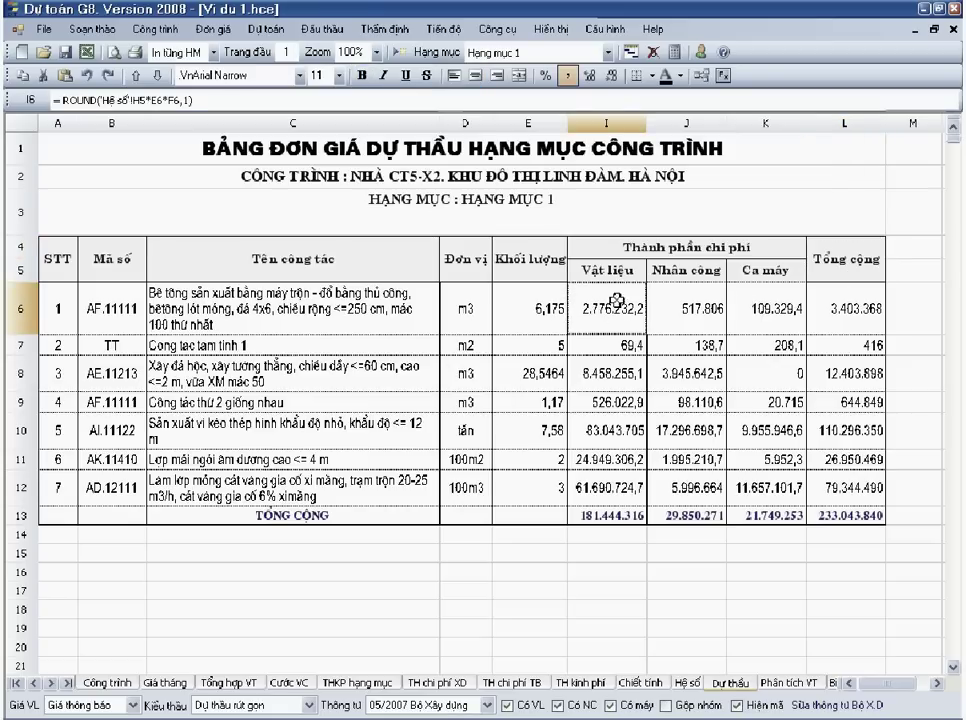
left_click(543, 310)
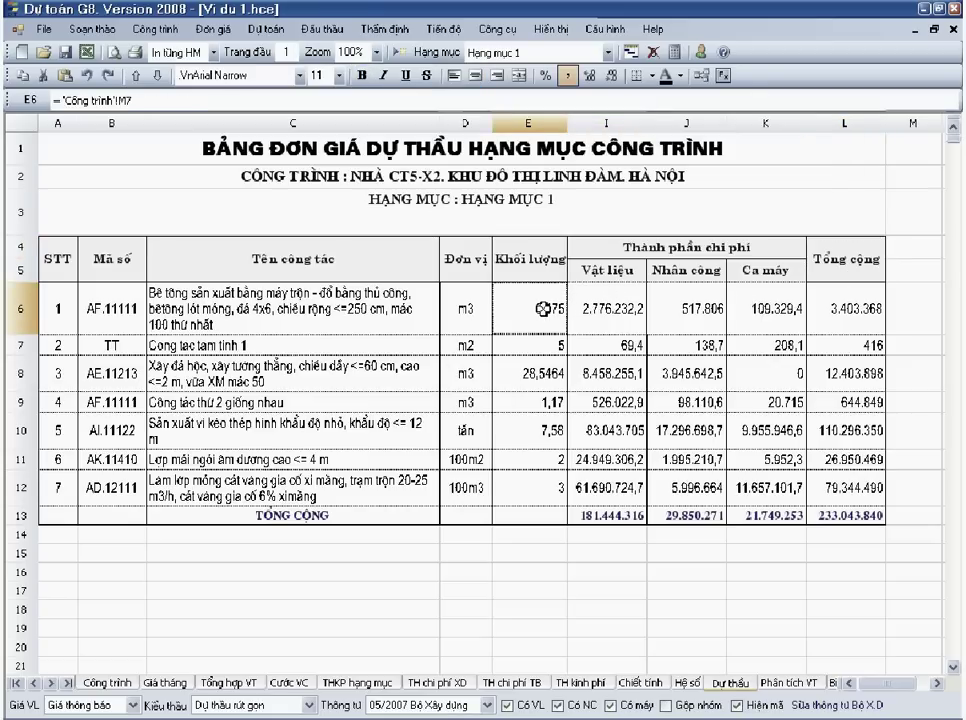
left_click(597, 311)
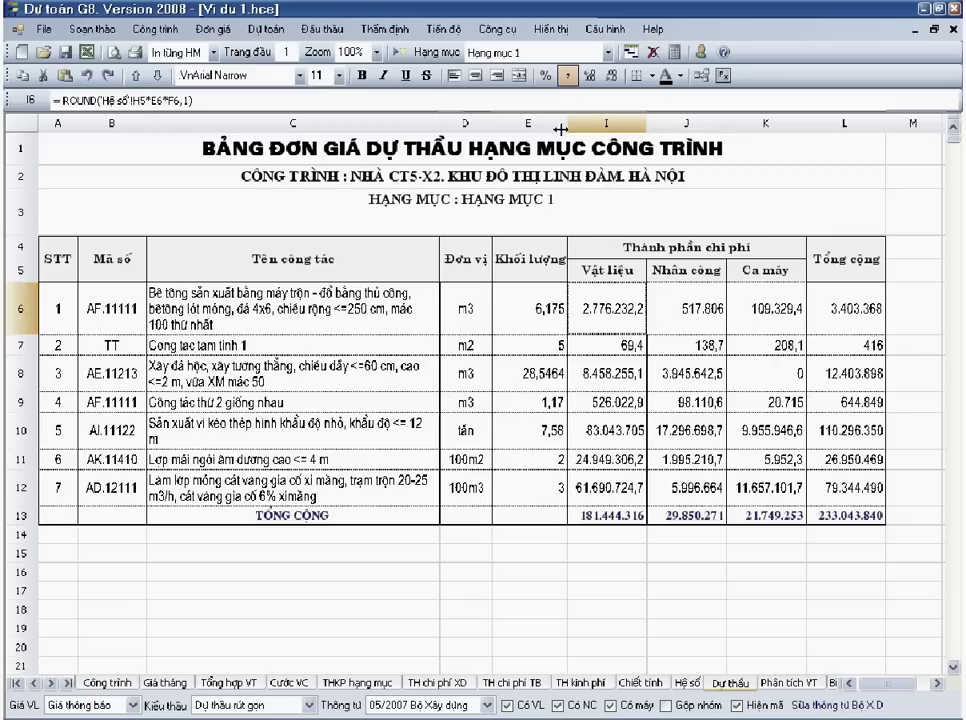
- Unhide the Đơn giá columns F to H between Khối lượng and Thành phần chi phí, and select the revealed block through the TỔNG CỘNG row
left_click_drag(553, 128, 609, 128)
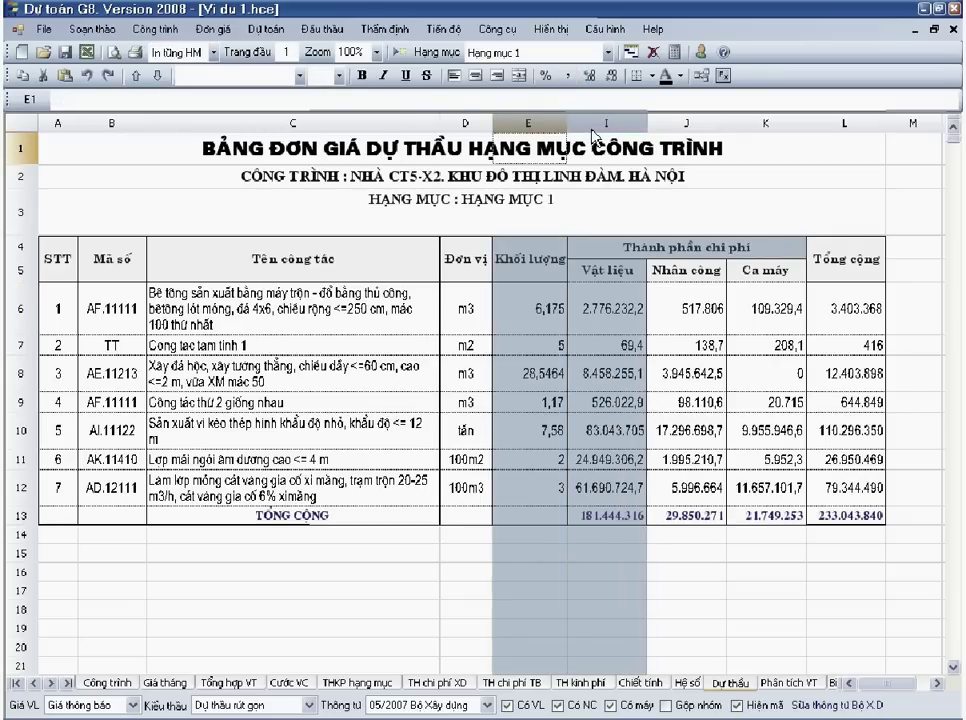
left_click(92, 29)
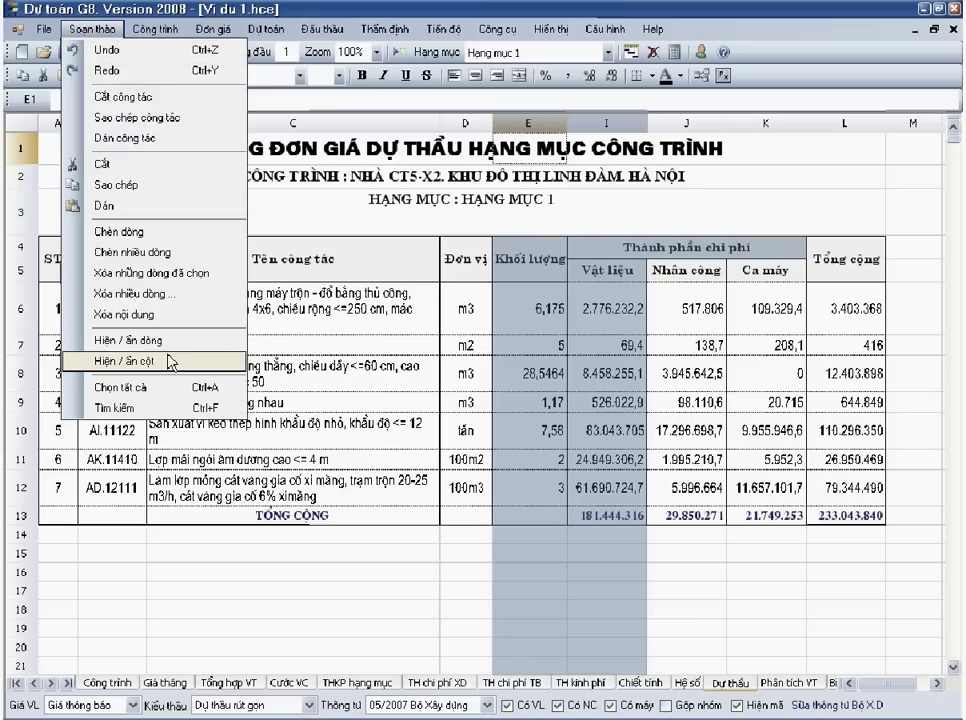
left_click(170, 361)
left_click(615, 320)
left_click_drag(604, 247, 733, 514)
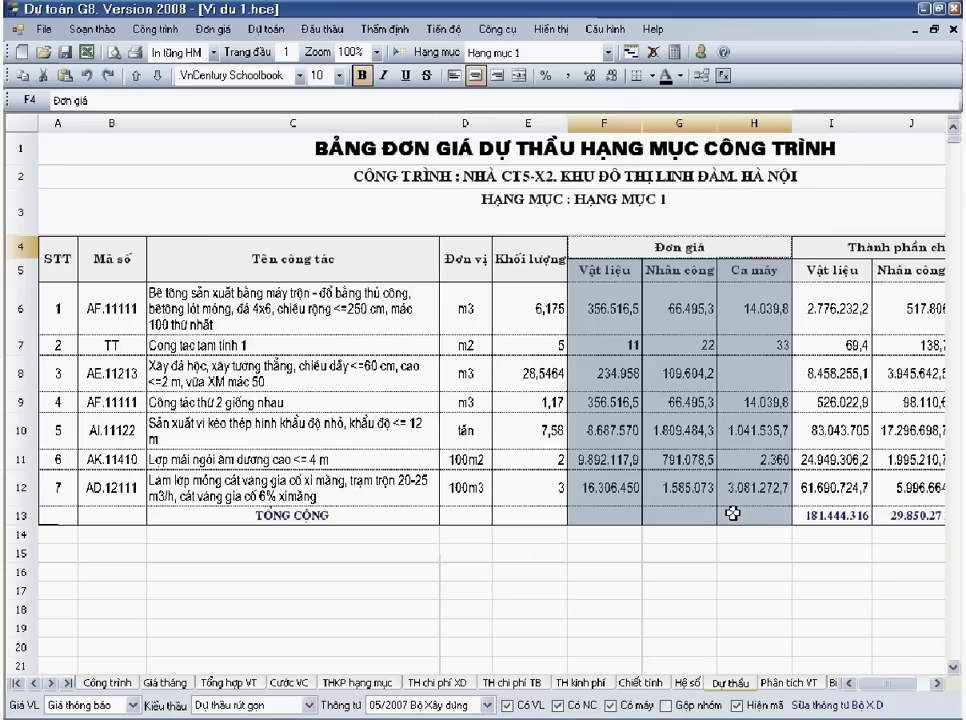
- Inspect the Vật liệu, Nhân công and Ca máy unit prices of item 1 and the Vật liệu unit prices of the items below
left_click(722, 318)
left_click(617, 313)
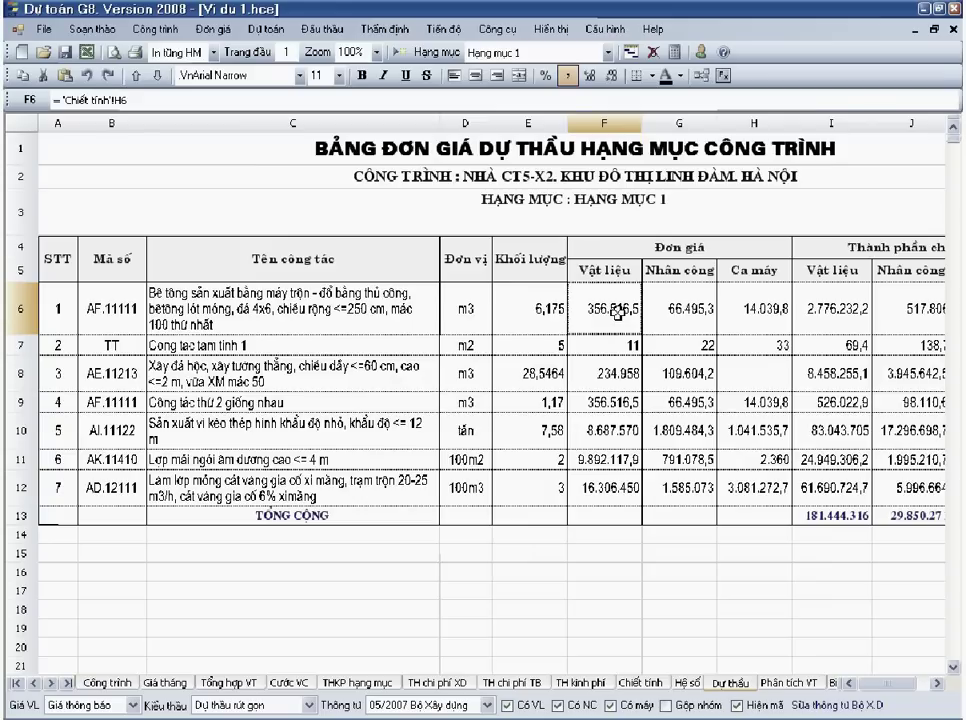
left_click_drag(609, 300, 752, 310)
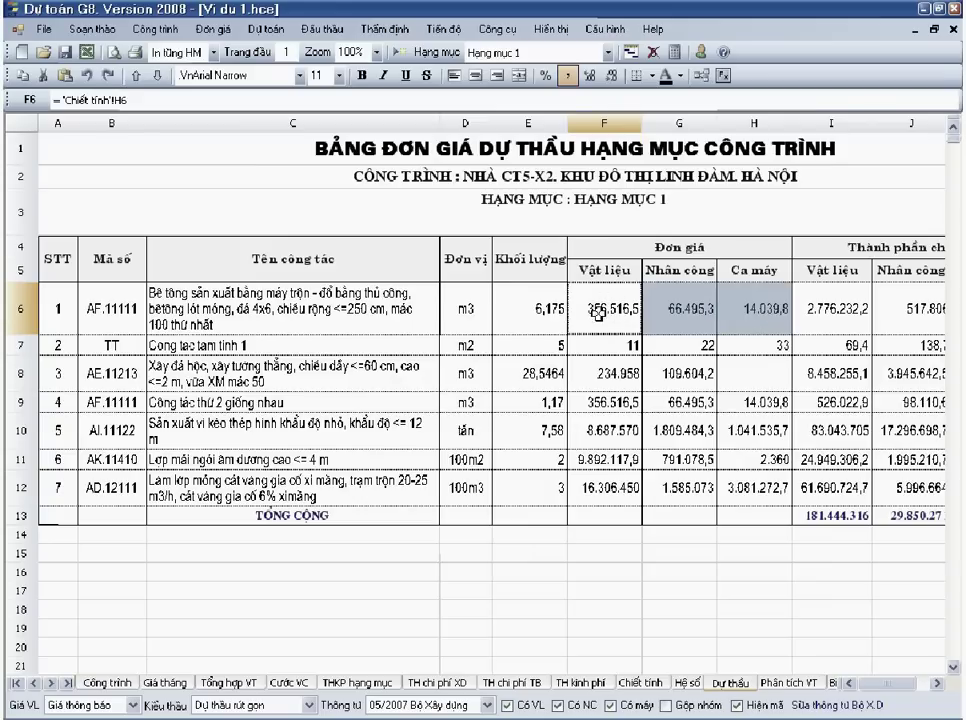
left_click(617, 375)
left_click(610, 341)
left_click(632, 322)
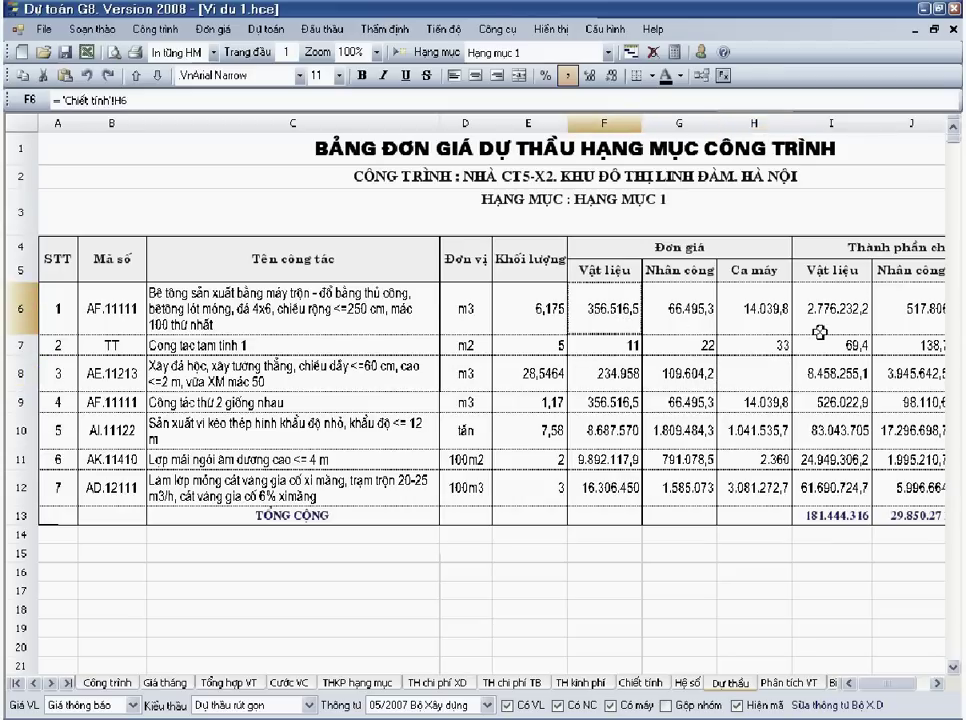
- Compare the formula of item 1's Vật liệu amount under Thành phần chi phí with the source of its Vật liệu unit price
left_click(939, 688)
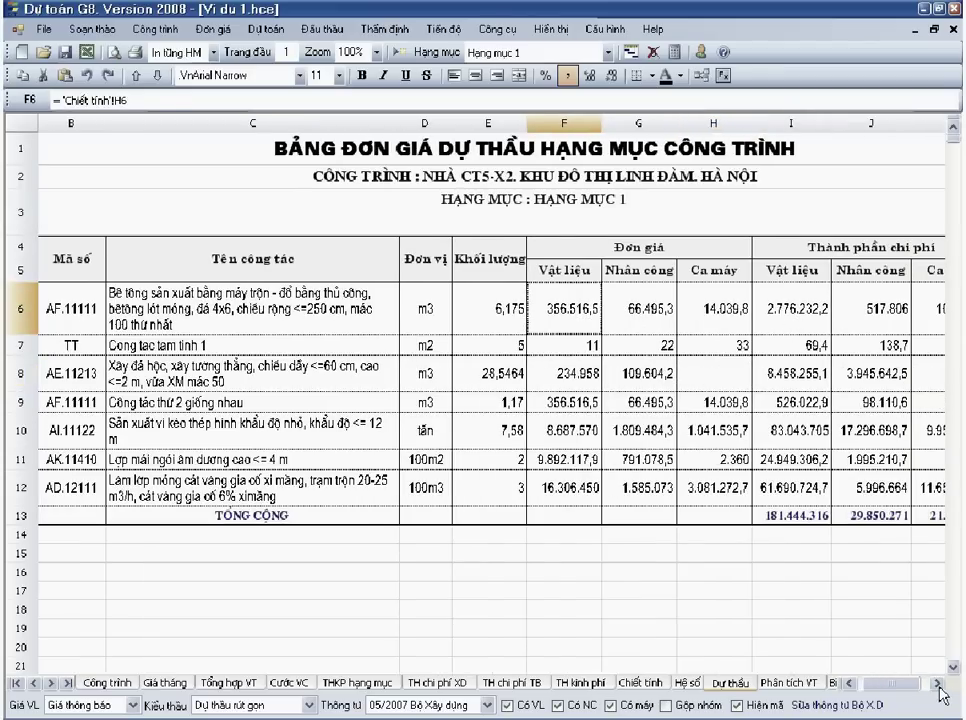
left_click(939, 688)
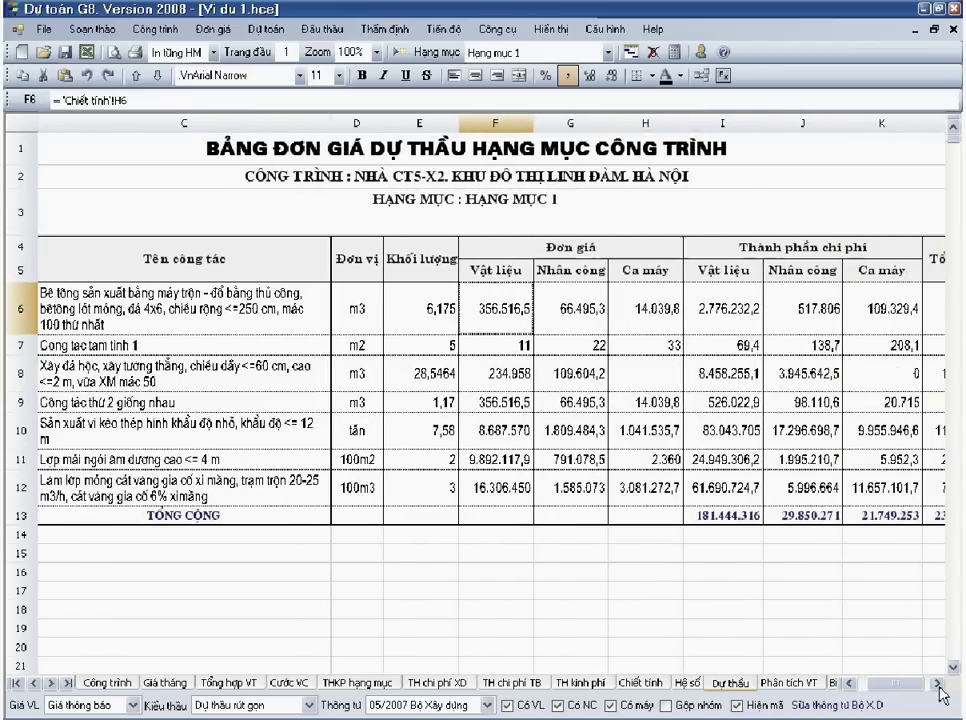
left_click(752, 308)
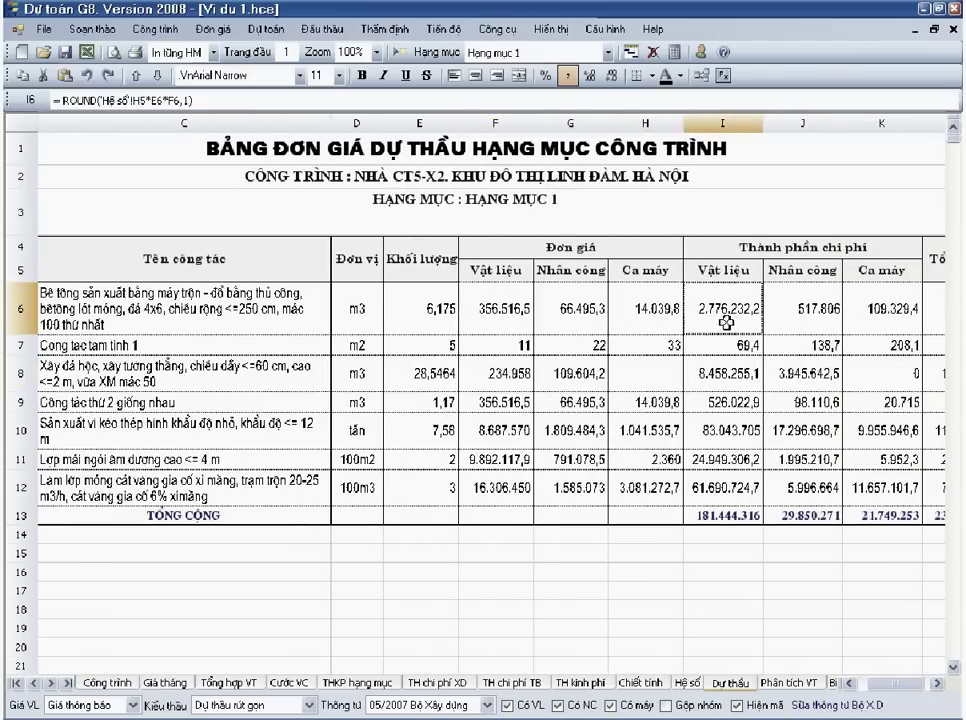
left_click(518, 312)
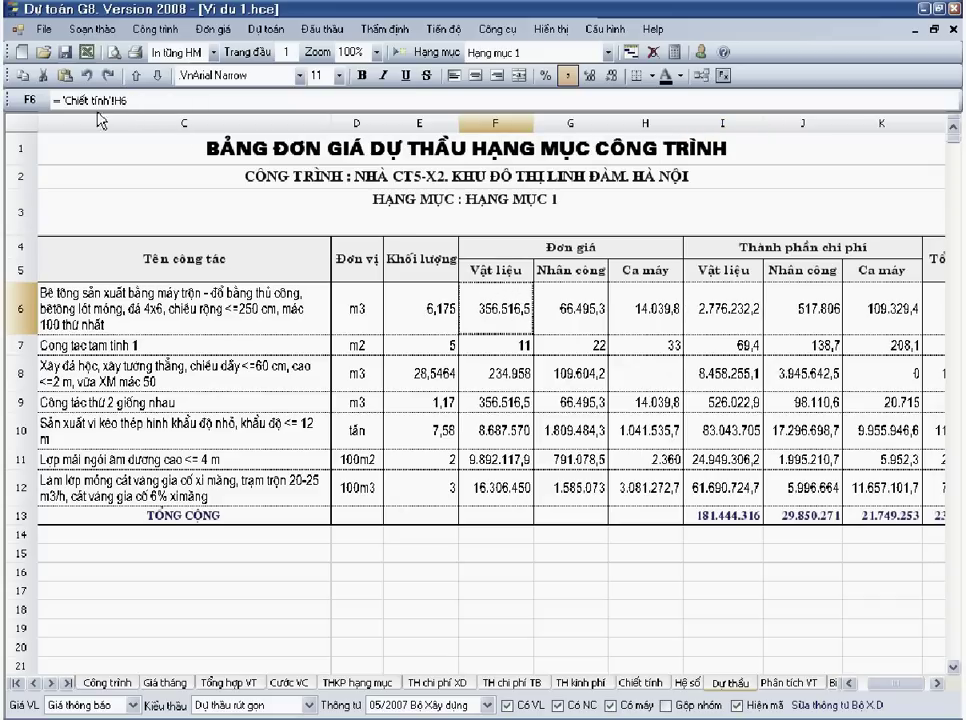
- Check the Vật liệu, Nhân công and Máy thi công subtotals and the last Cộng row of AF.11111 on the Chiết tính sheet
left_click(655, 683)
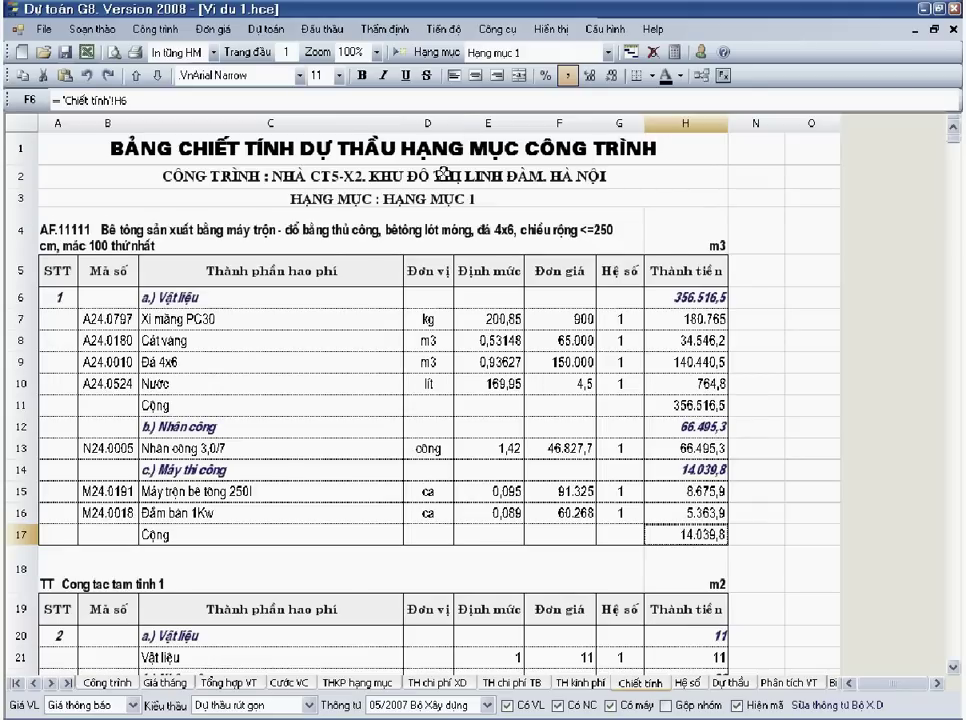
left_click(699, 566)
left_click(700, 537)
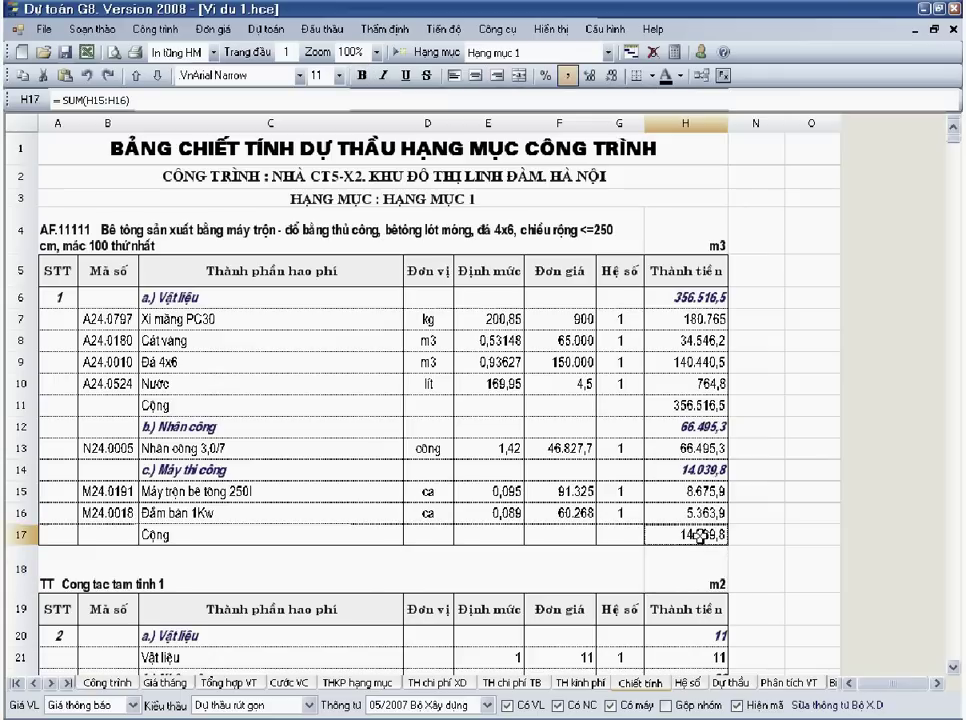
left_click(700, 297)
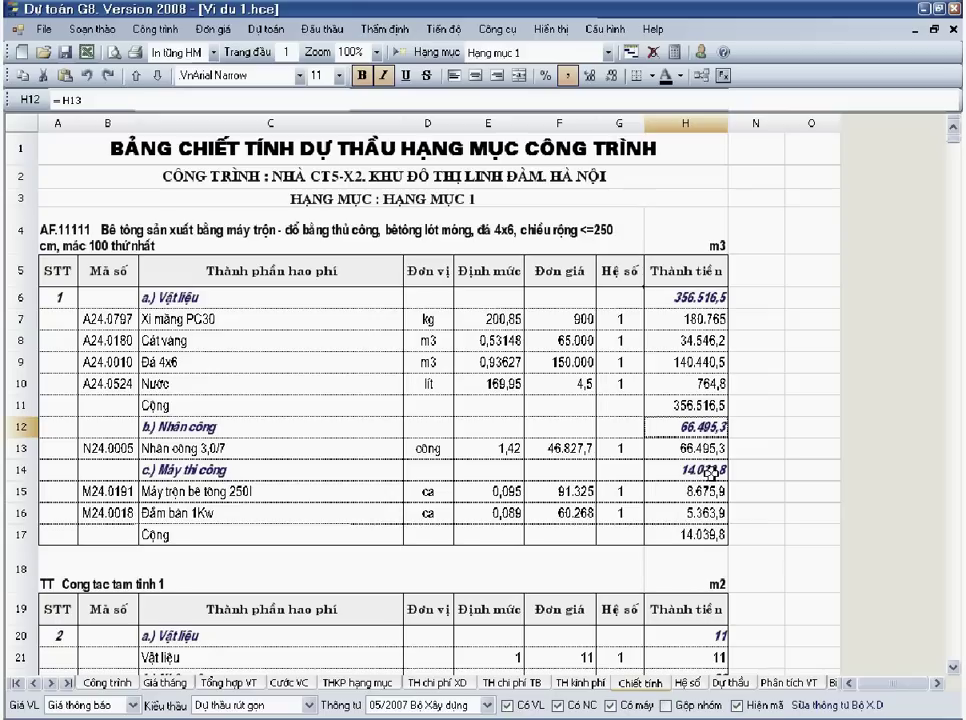
left_click(709, 472)
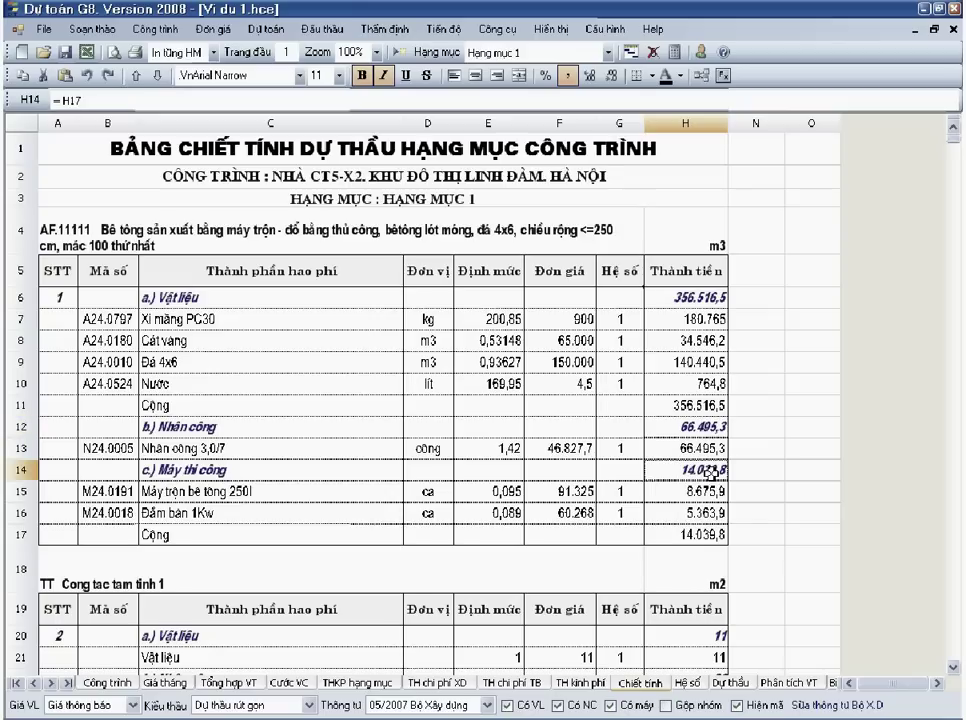
- Trace item 1's Nhân công and Ca máy unit prices on Dự thầu to the matching AF.11111 subtotals on the Chiết tính sheet
left_click(736, 686)
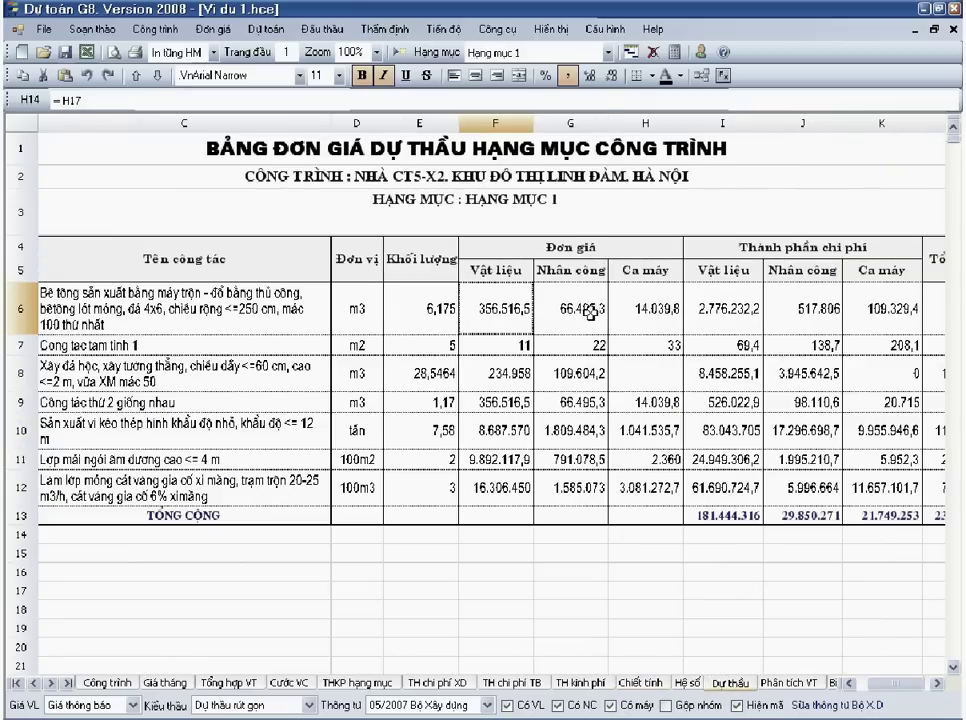
left_click(595, 312)
left_click(92, 100)
left_click(645, 312)
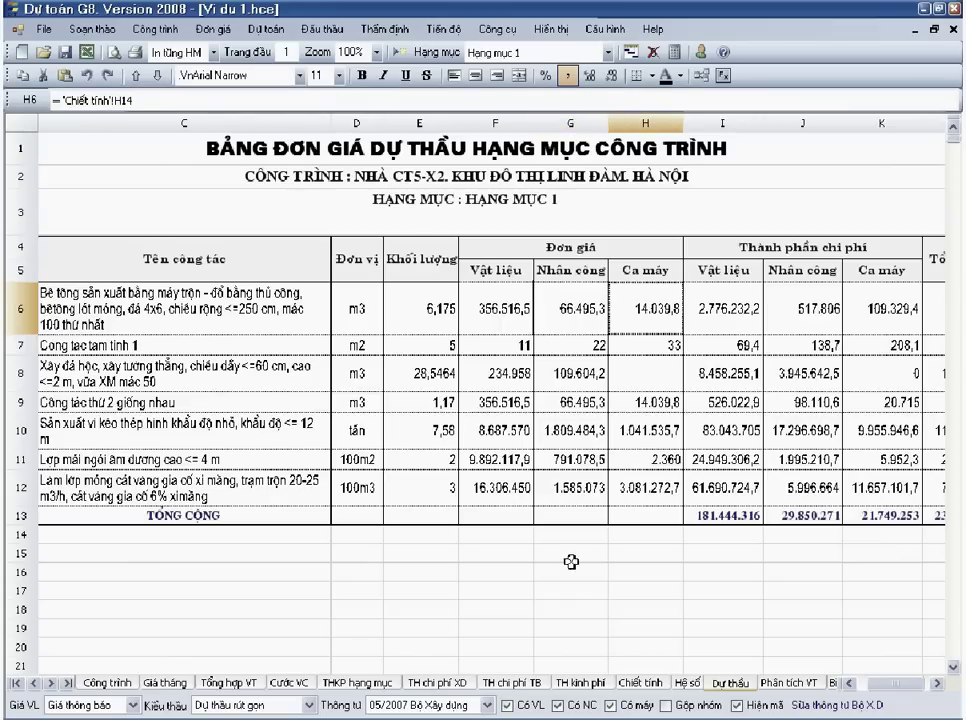
left_click(645, 683)
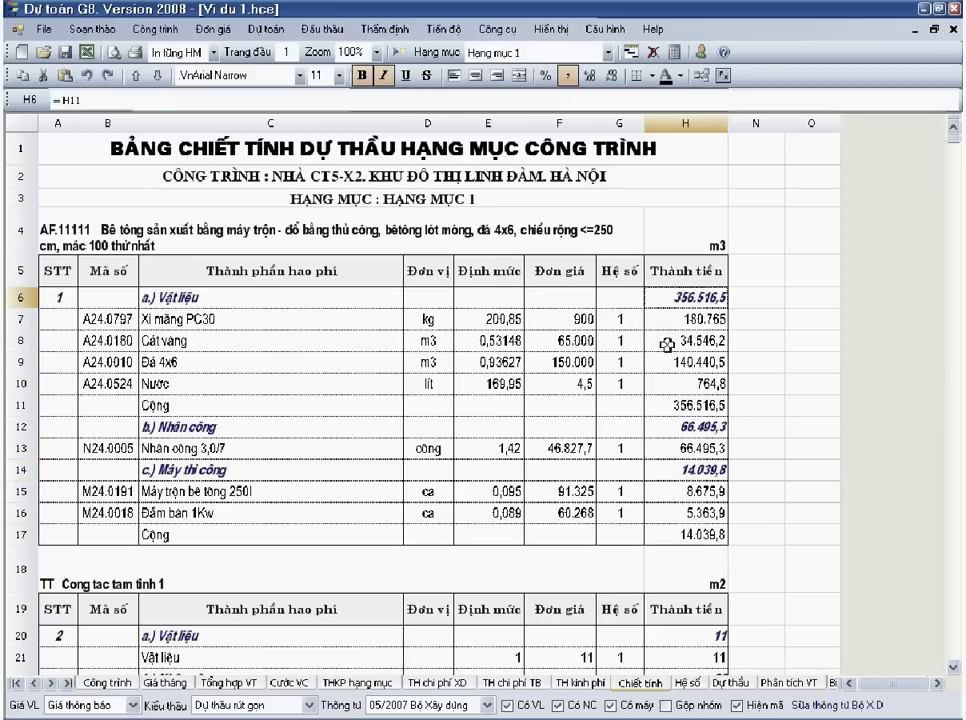
left_click(673, 428)
left_click(686, 474)
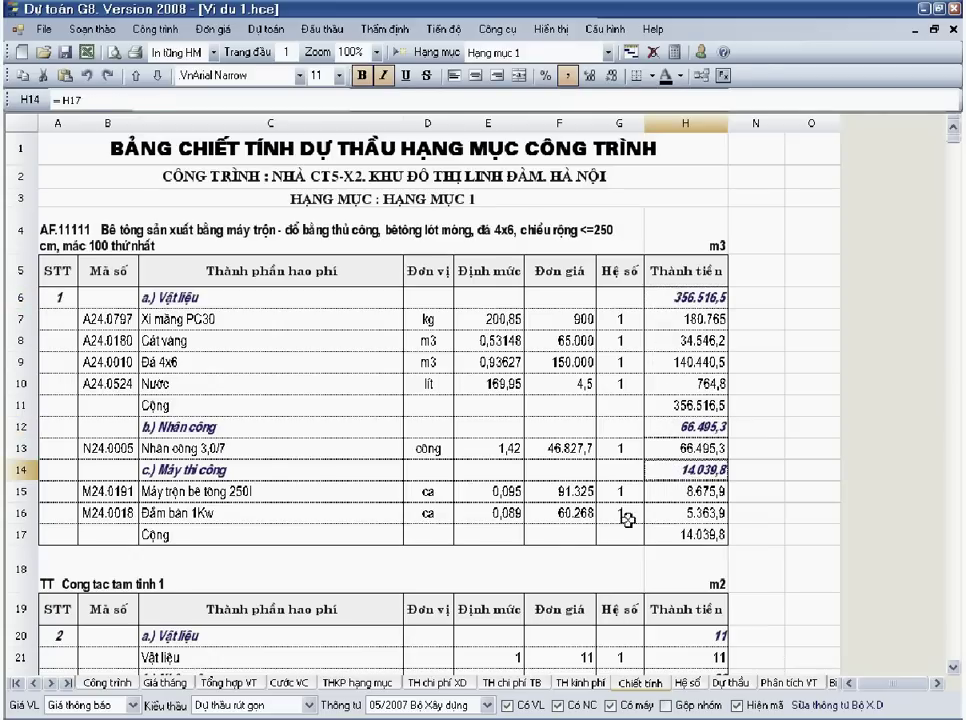
- Review the THKP hạng mục lines from Chi phí trực tiếp khác to TỔNG CỘNG, and highlight the Hệ số reference in item 1's Vật liệu formula on Dự thầu
left_click(370, 683)
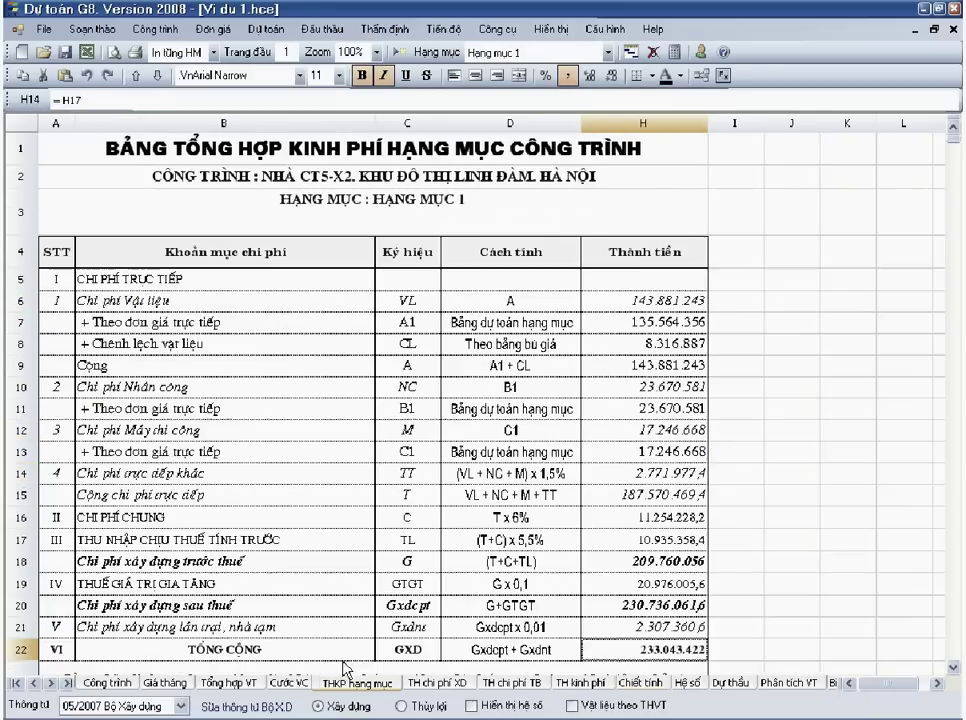
mouse_move(184, 507)
left_mouse_down()
mouse_move(140, 471)
mouse_move(140, 485)
left_mouse_up()
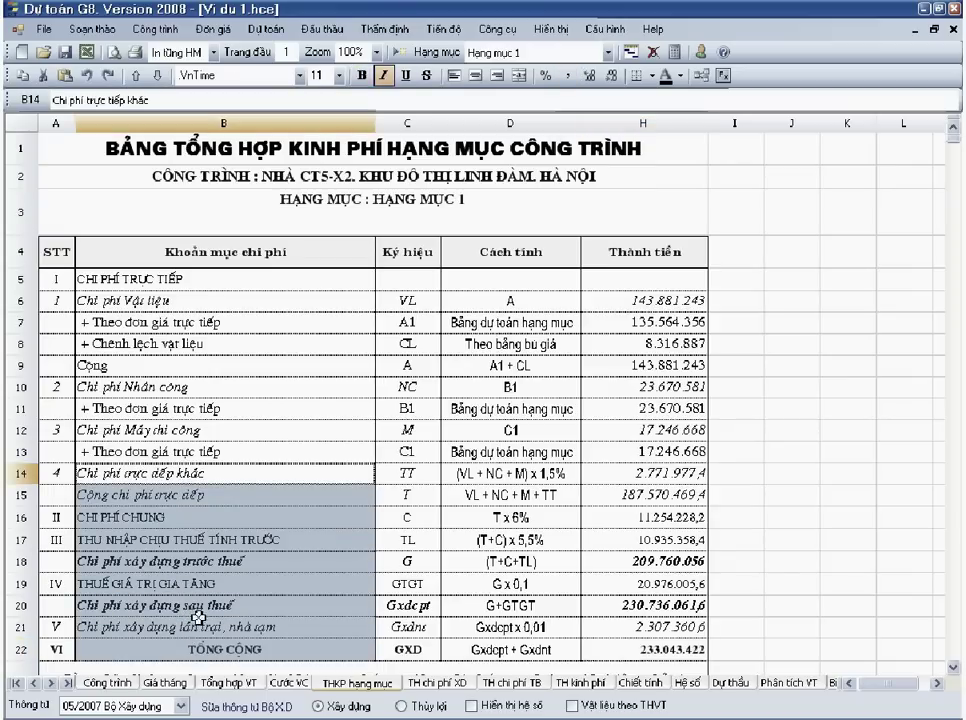
left_click(729, 684)
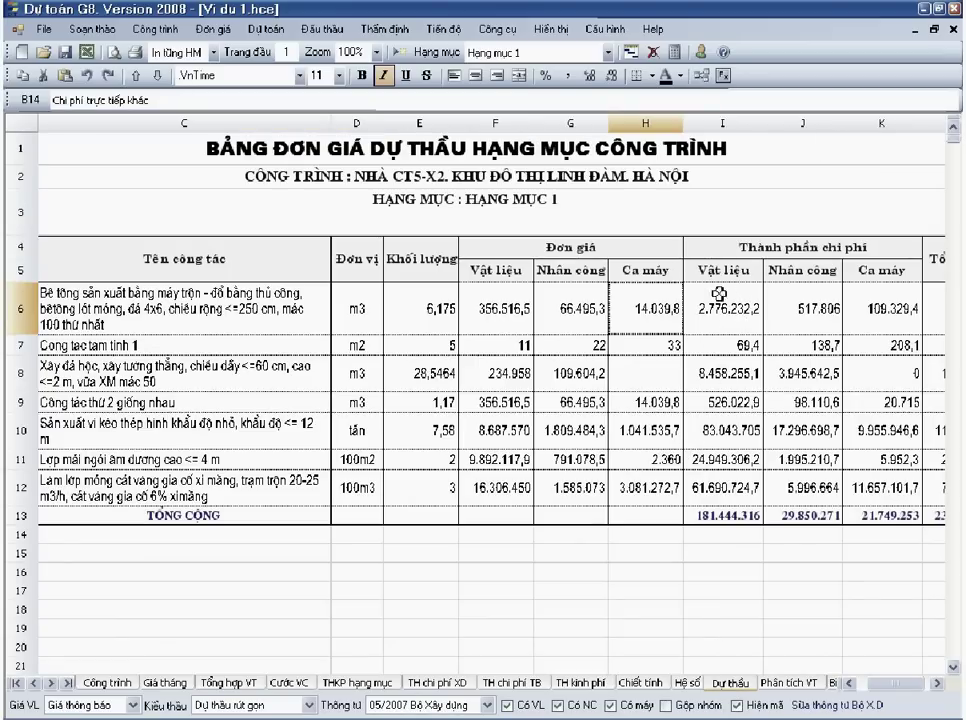
left_click(738, 307)
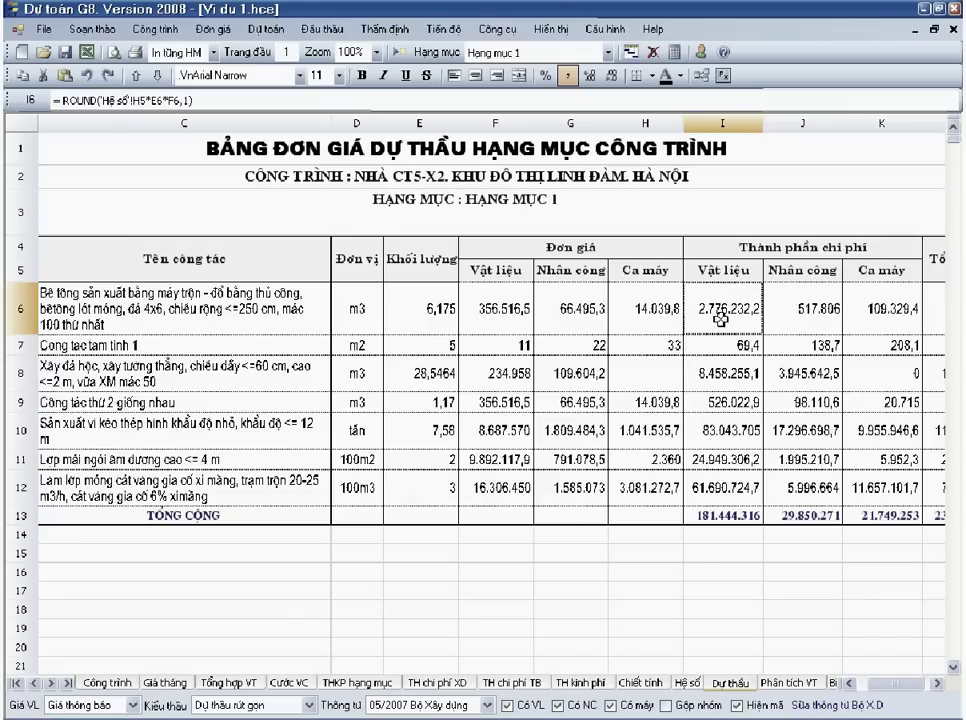
left_click(153, 101)
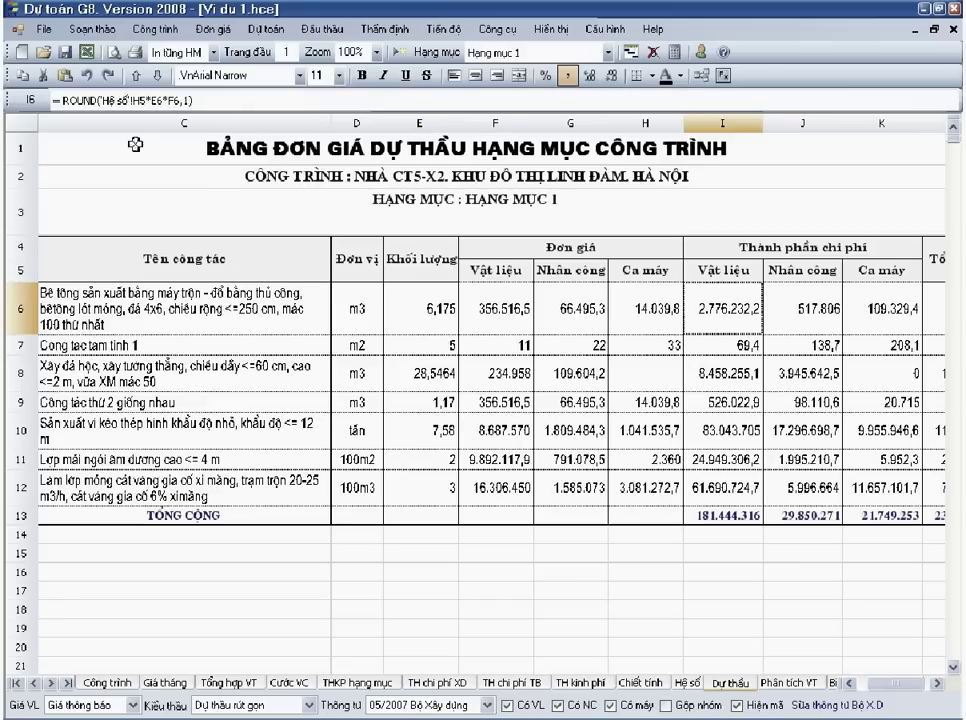
left_click(147, 100)
left_click_drag(147, 100, 100, 100)
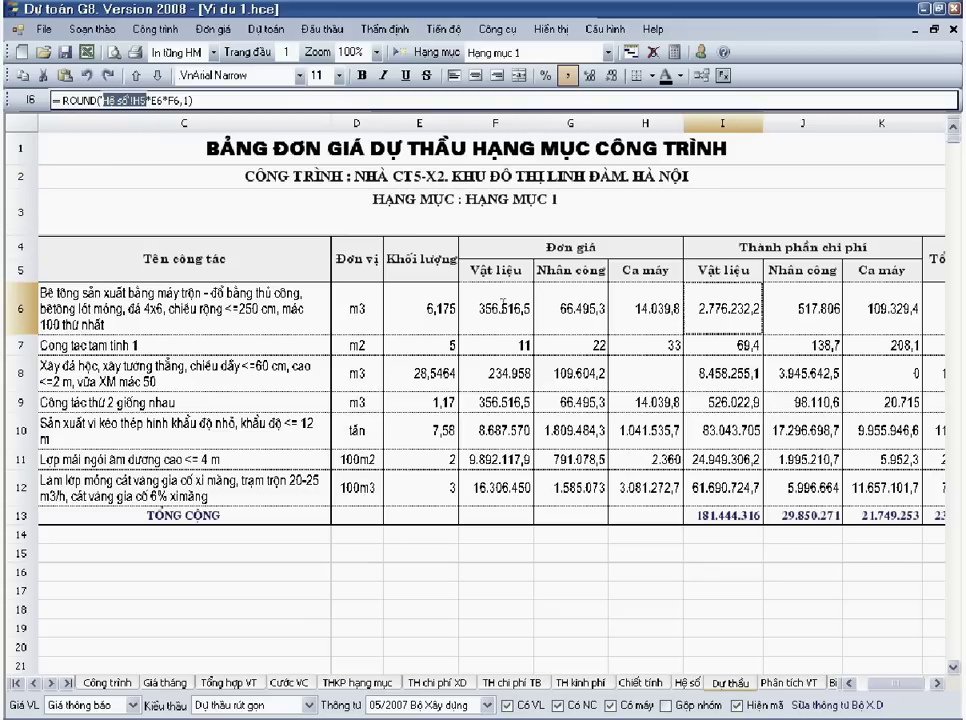
- Check on the Hệ số sheet the source of the Vật liệu coefficient, and highlight its Theo đơn giá trực tiếp row
left_click(690, 684)
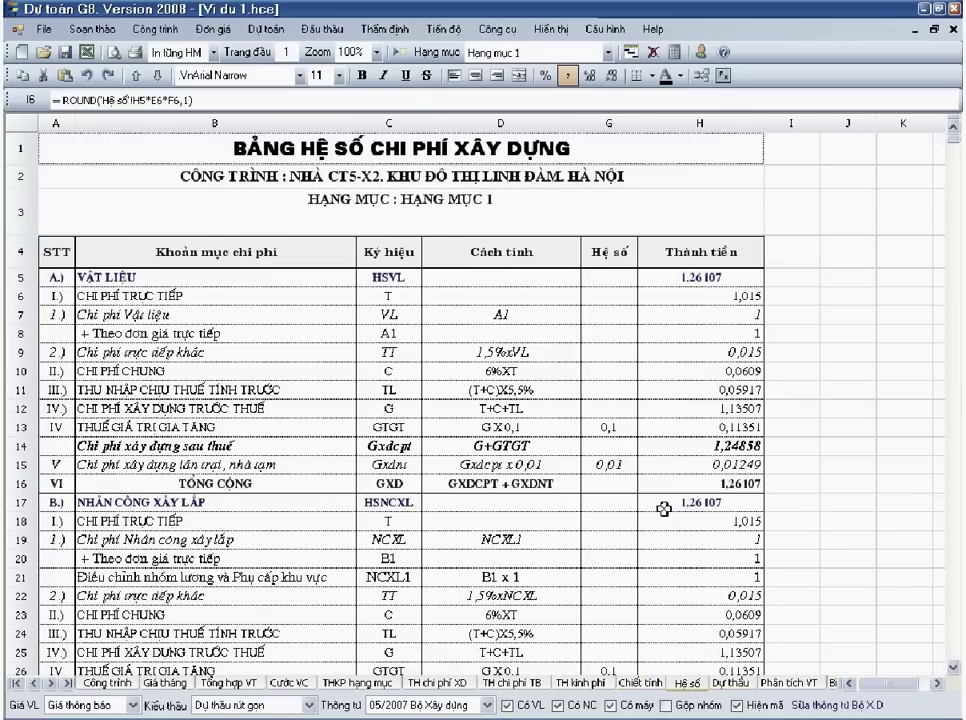
left_click(702, 277)
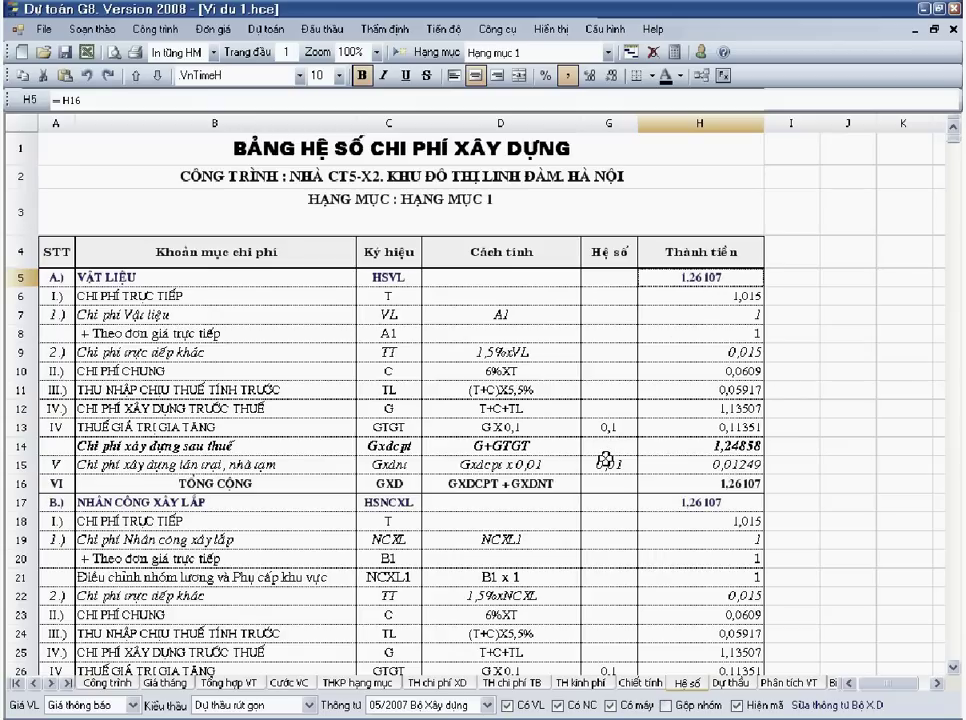
left_click(708, 316)
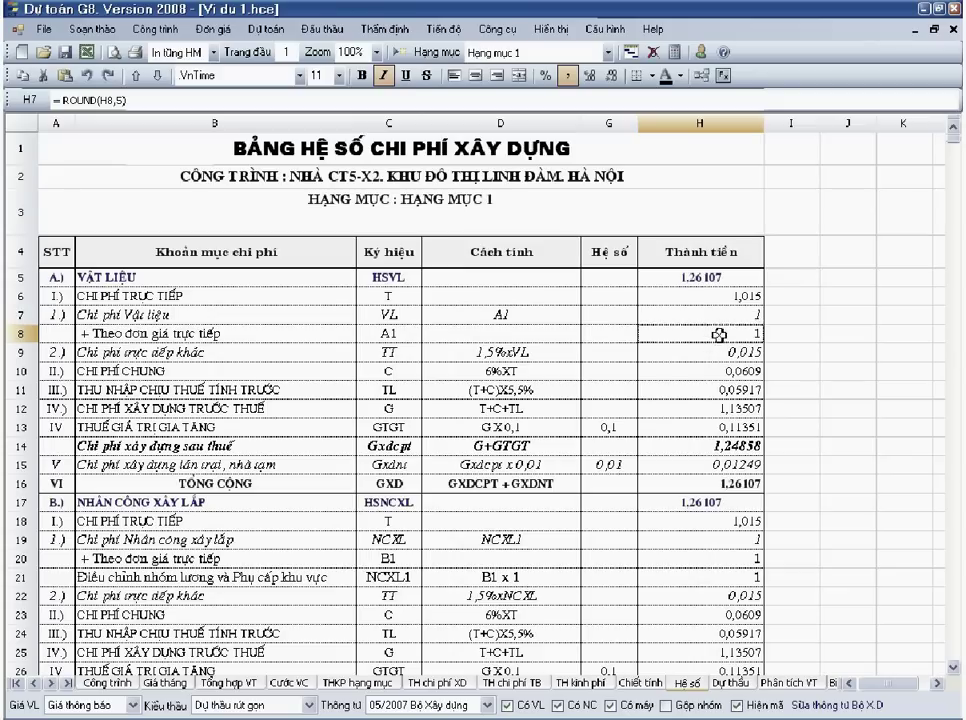
left_click(720, 333)
left_click_drag(120, 335, 705, 334)
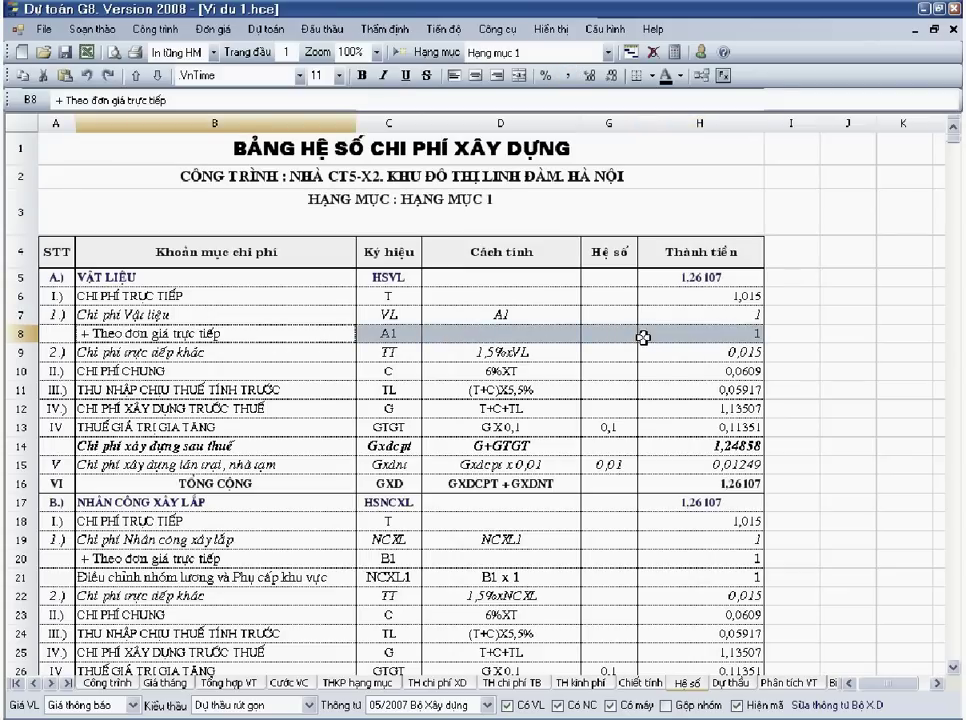
- Review the Vật liệu coefficient's lines from Chi phí trực tiếp khác to Chi phí xây dựng lán trại, nhà tạm and their Cách tính entries
left_click(285, 351)
left_click(276, 371)
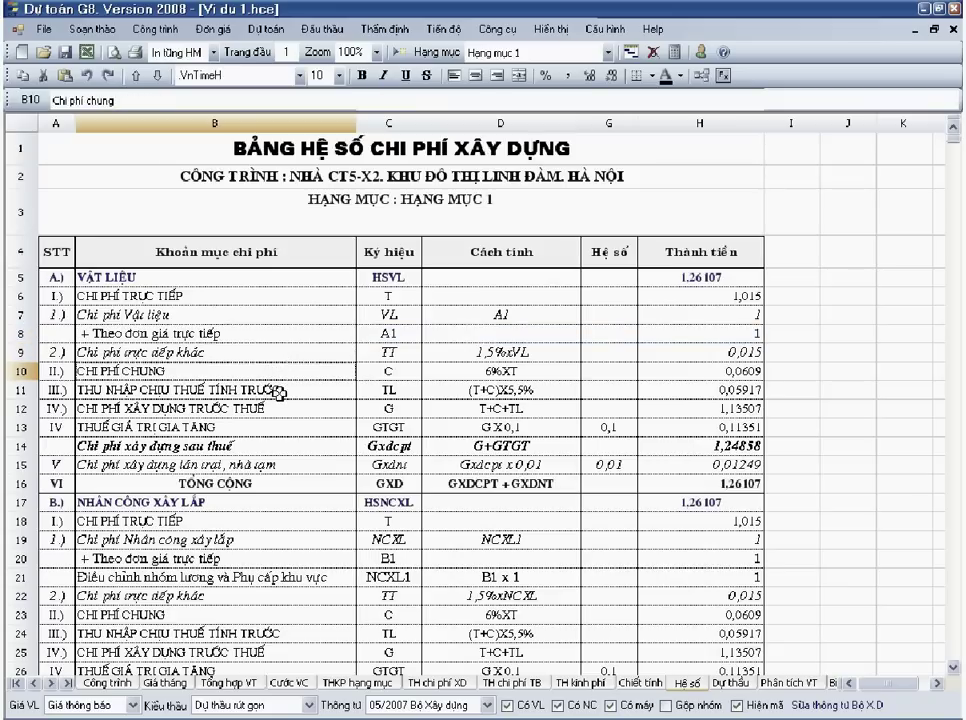
left_click(278, 392)
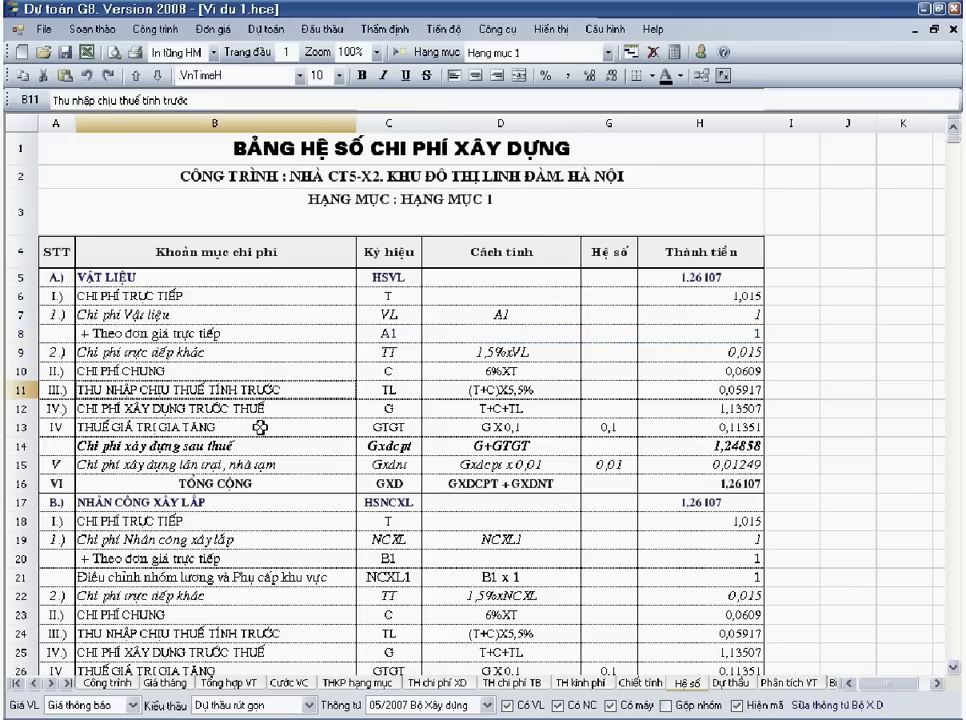
left_click(261, 425)
left_click(264, 466)
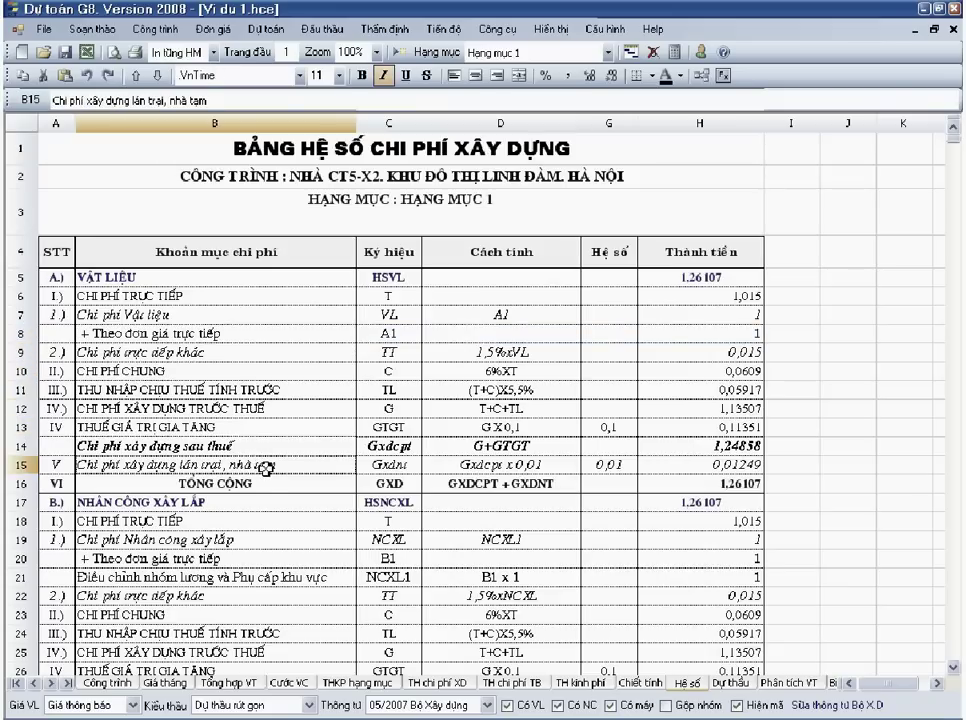
left_click_drag(500, 380, 512, 472)
- Compare the base values of Theo đơn giá trực tiếp and Chi phí Vật liệu with the overall Vật liệu coefficient
left_click(730, 339)
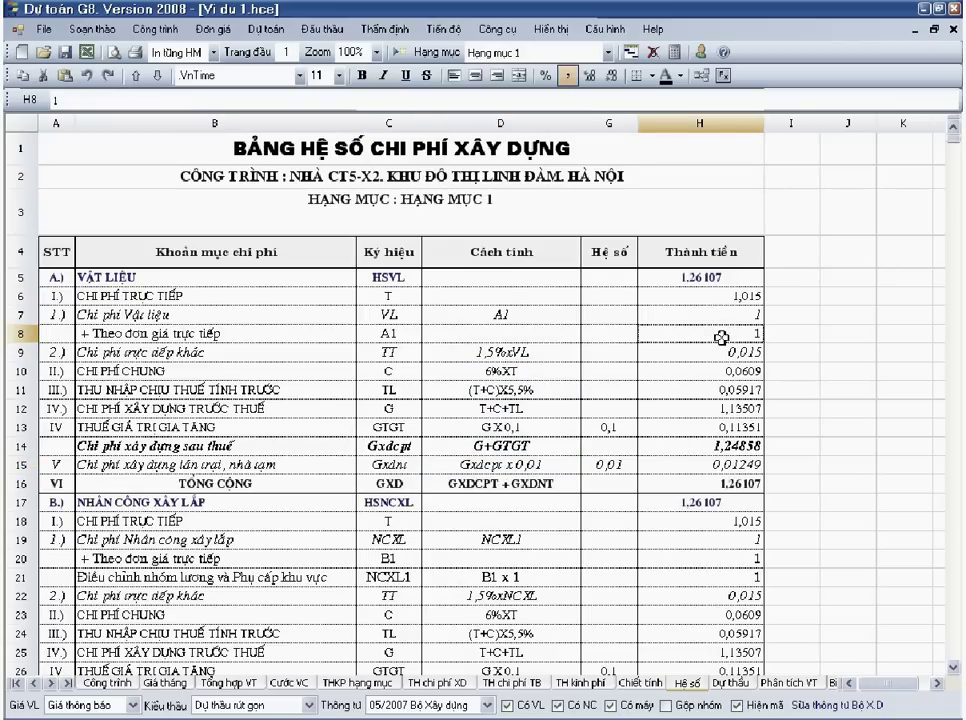
left_click(710, 282)
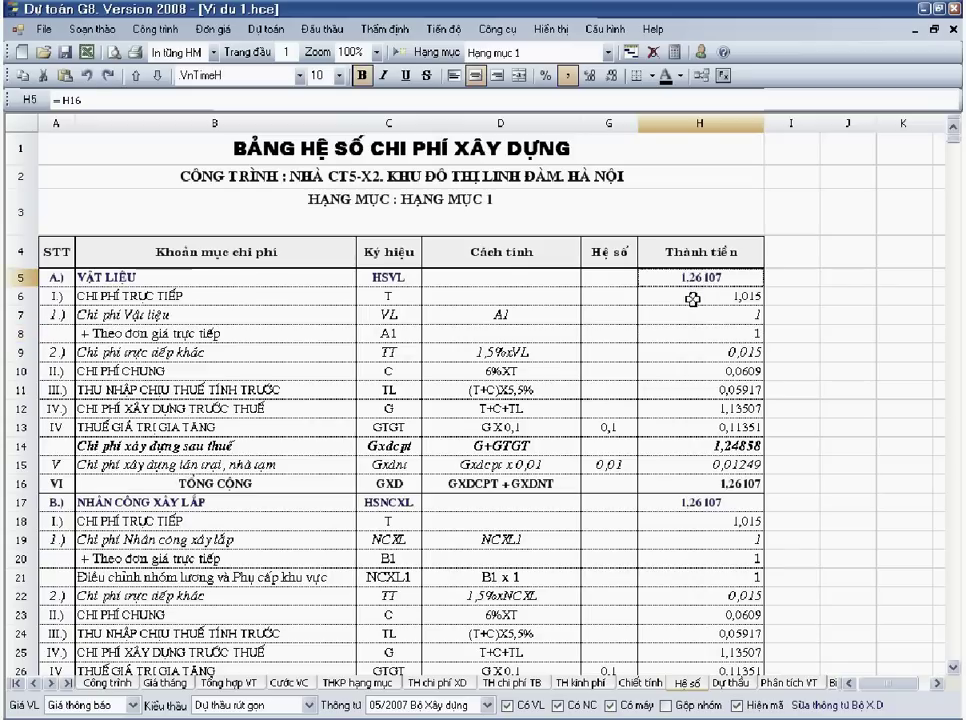
left_click(741, 318)
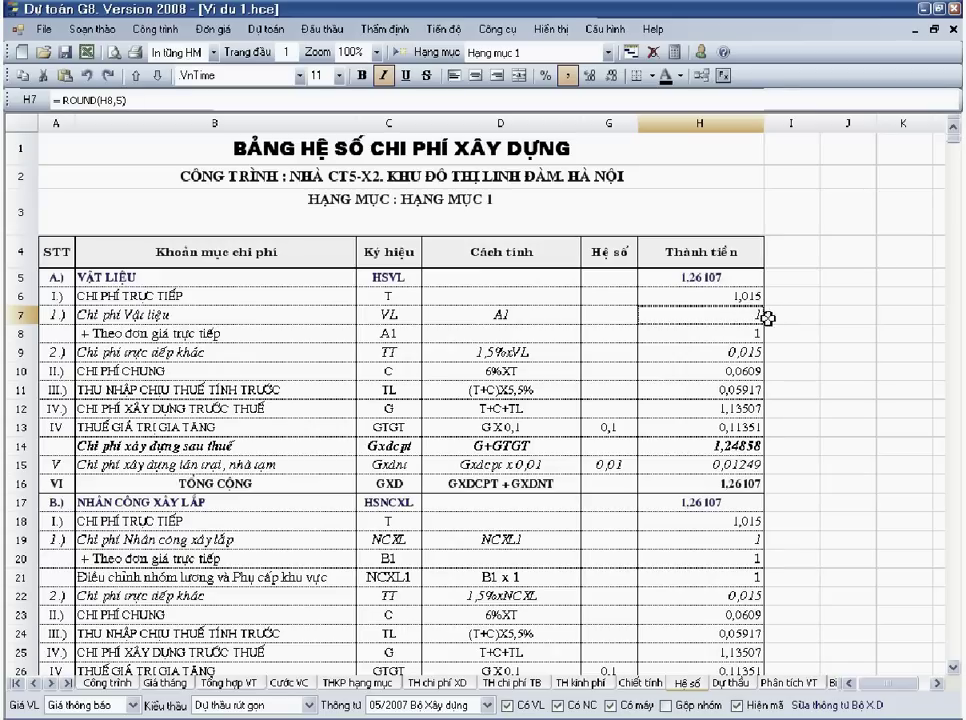
left_click(713, 279)
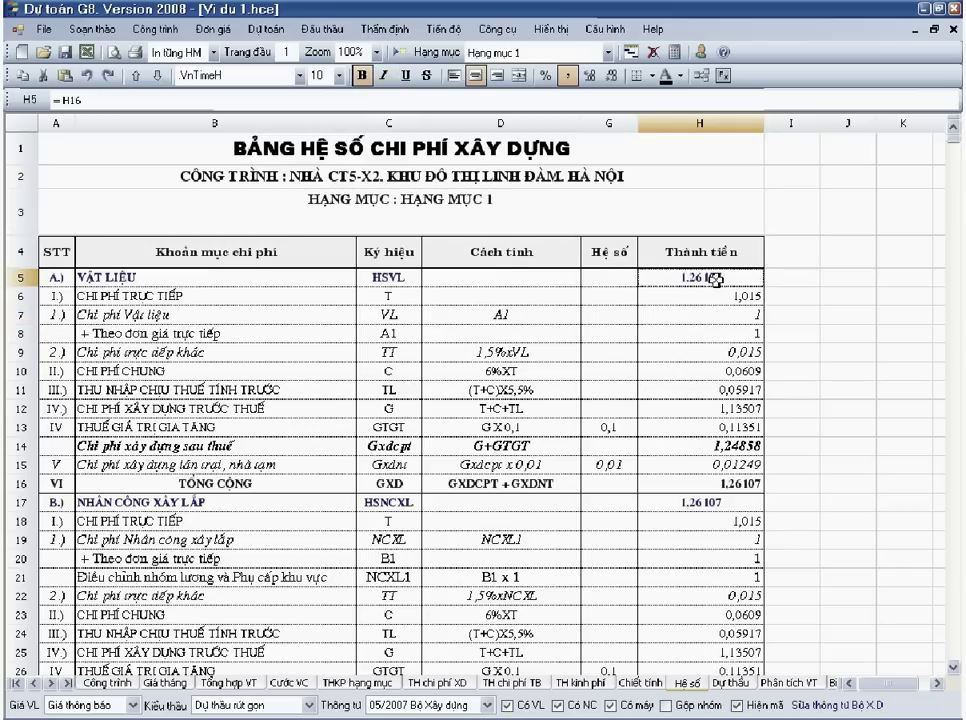
left_click(722, 315)
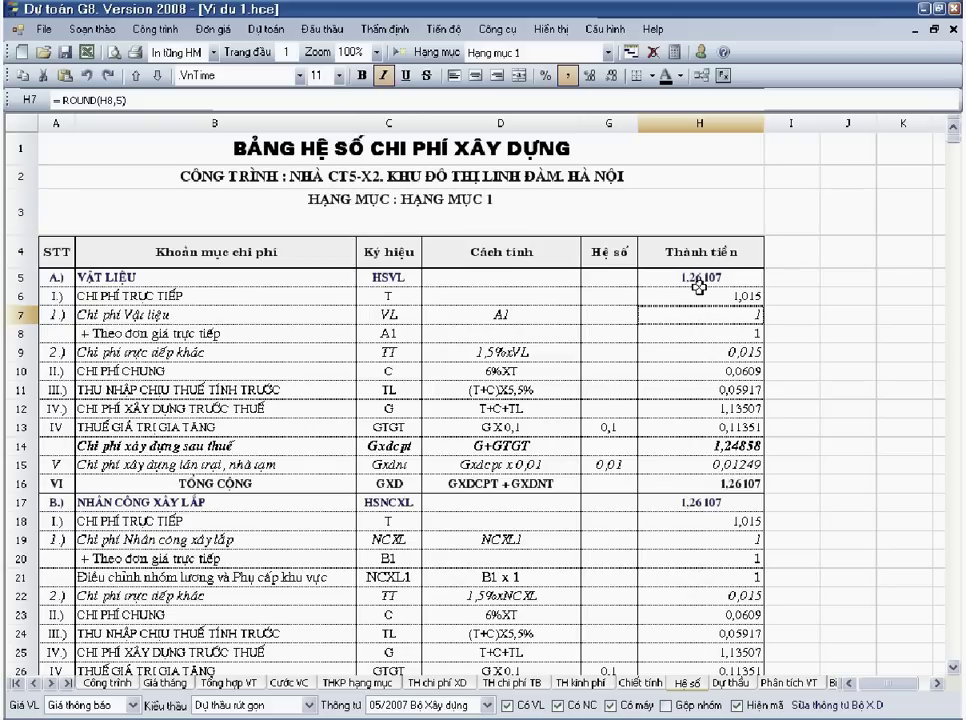
left_click(721, 284)
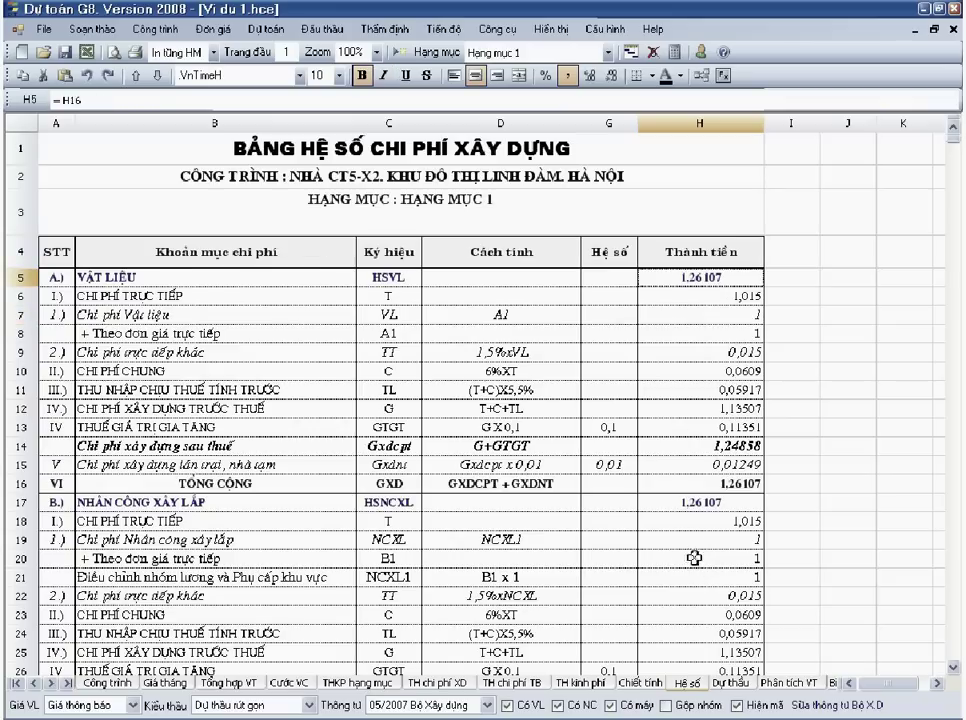
- Review the Nhân công xây lắp, Nhân công đất and Máy thi công coefficient sections, and return to the Vật liệu heading
left_click(700, 503)
scroll(681, 590, "down", 1)
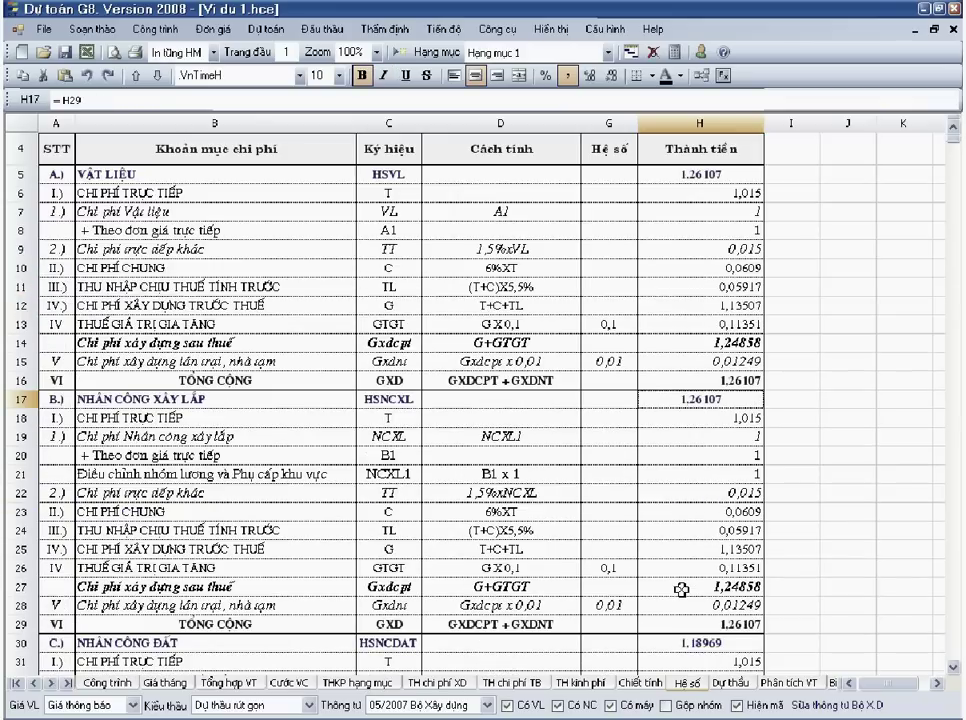
scroll(681, 590, "down", 1)
scroll(681, 589, "down", 2)
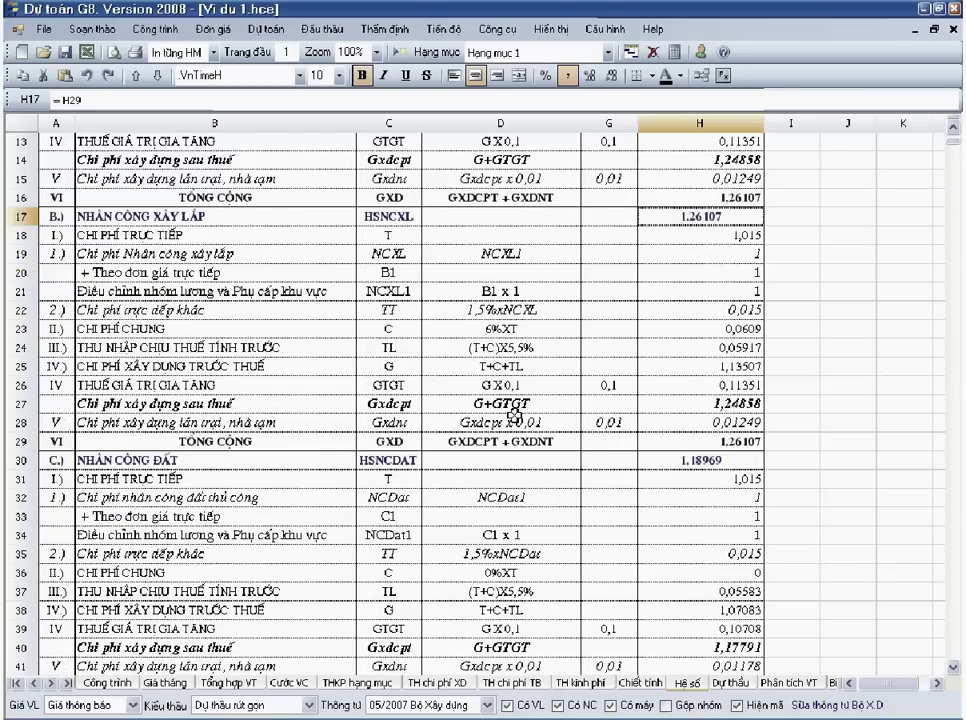
left_click(150, 216)
scroll(200, 423, "down", 4)
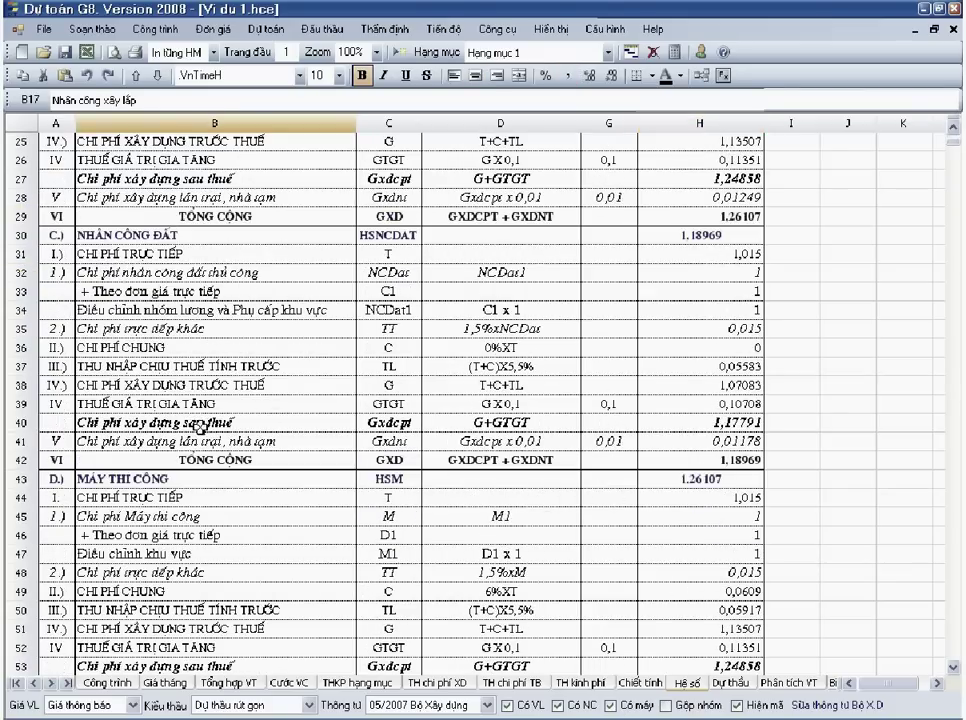
left_click(157, 480)
scroll(157, 480, "down", 1)
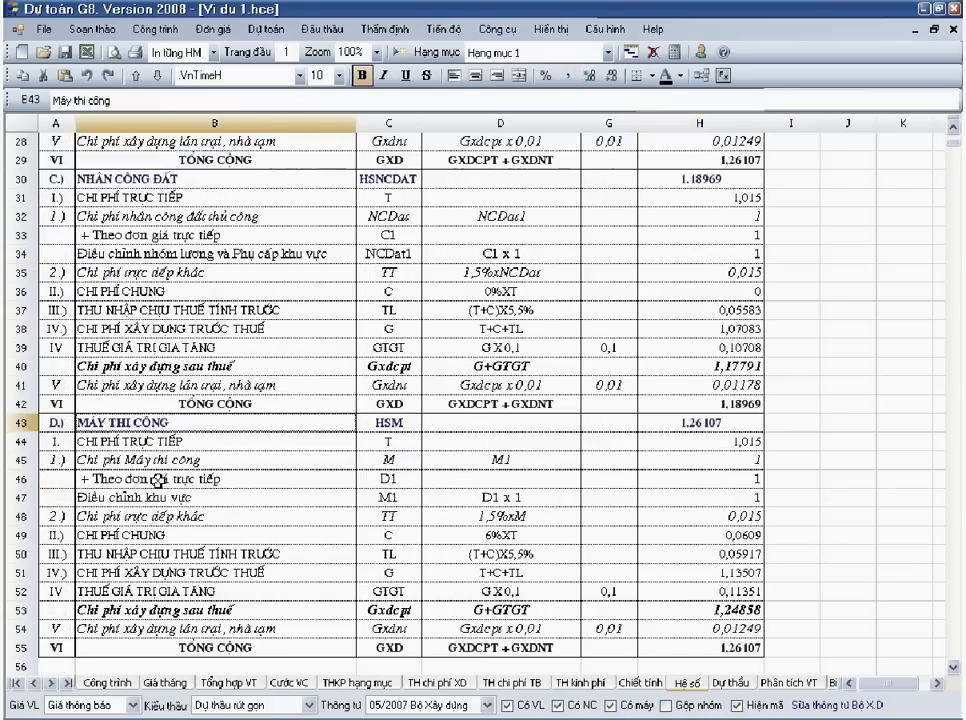
scroll(158, 481, "up", 9)
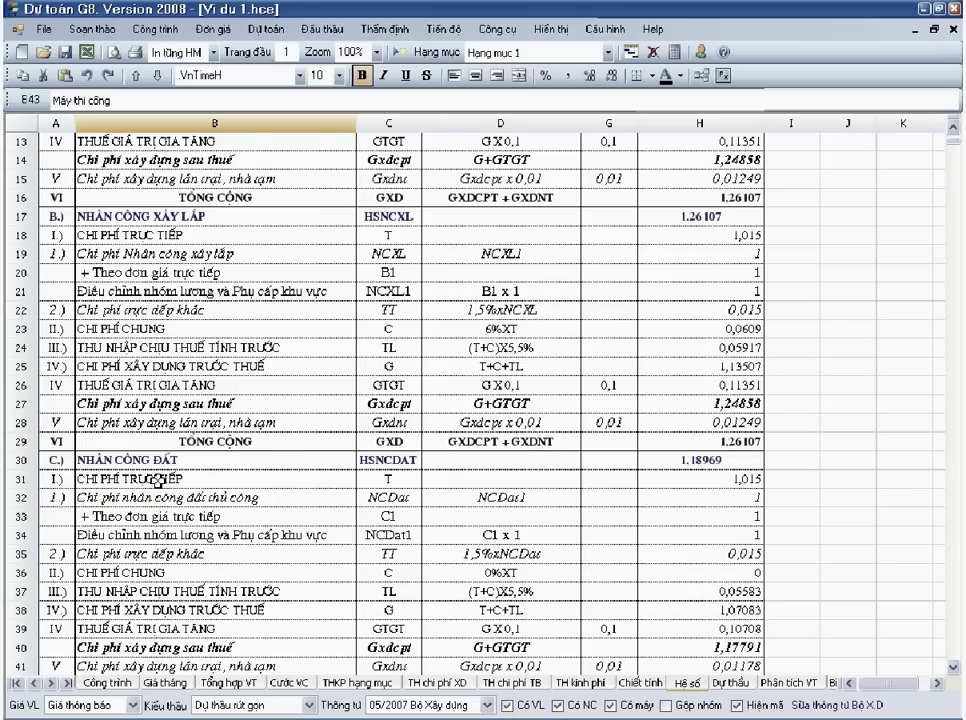
left_click(247, 280)
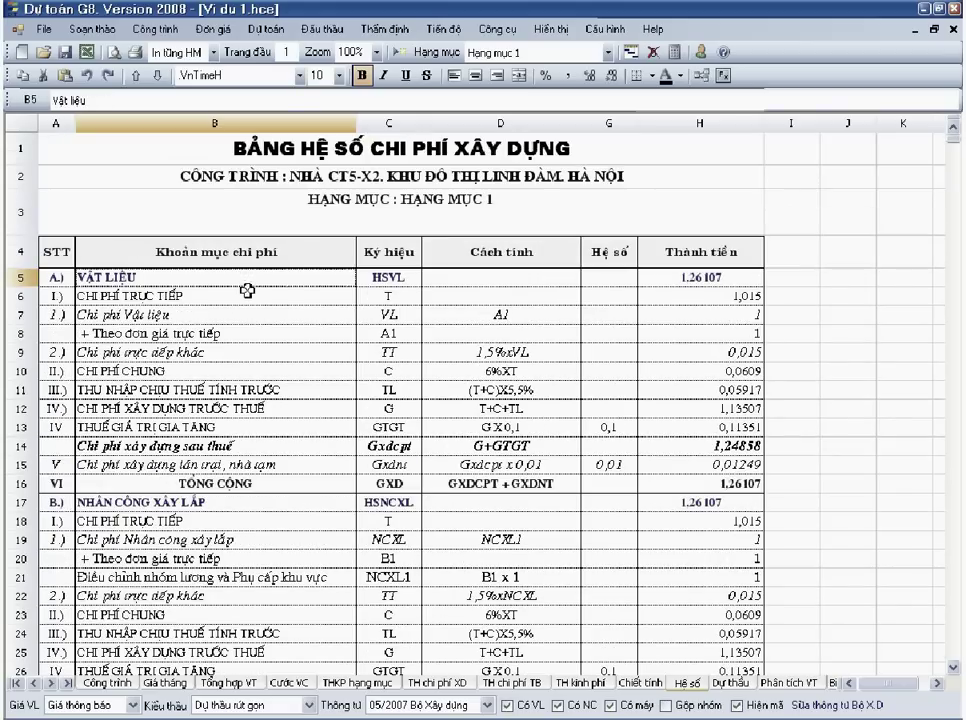
- Look over the Chiết tính and Dự thầu sheets, and examine the coefficient table on Hệ số from Vật liệu through Nhân công đất
left_click(640, 685)
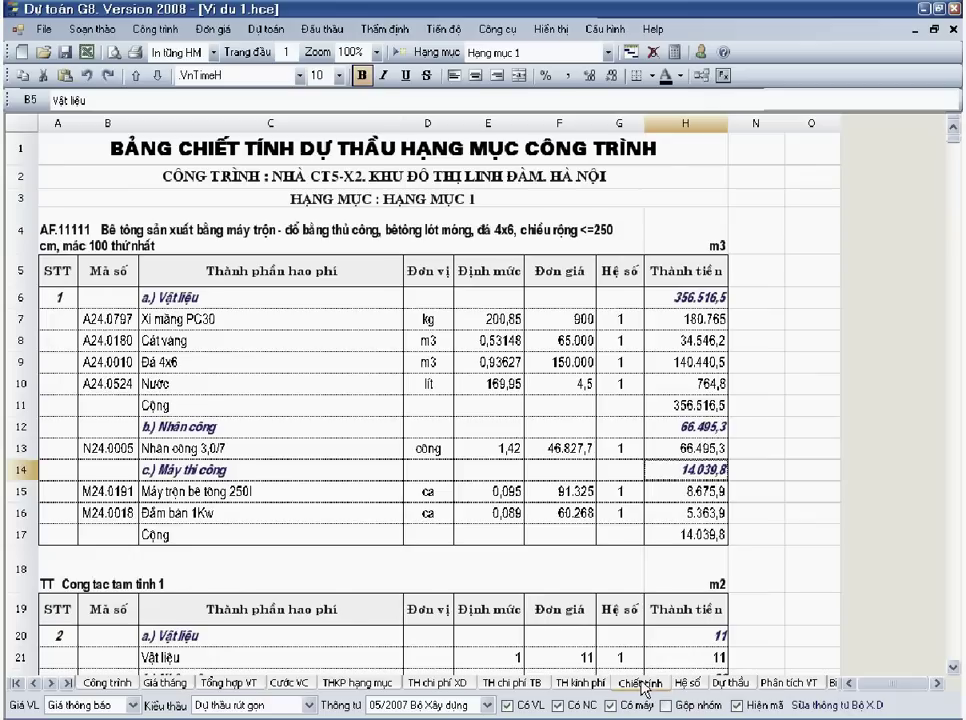
left_click(738, 686)
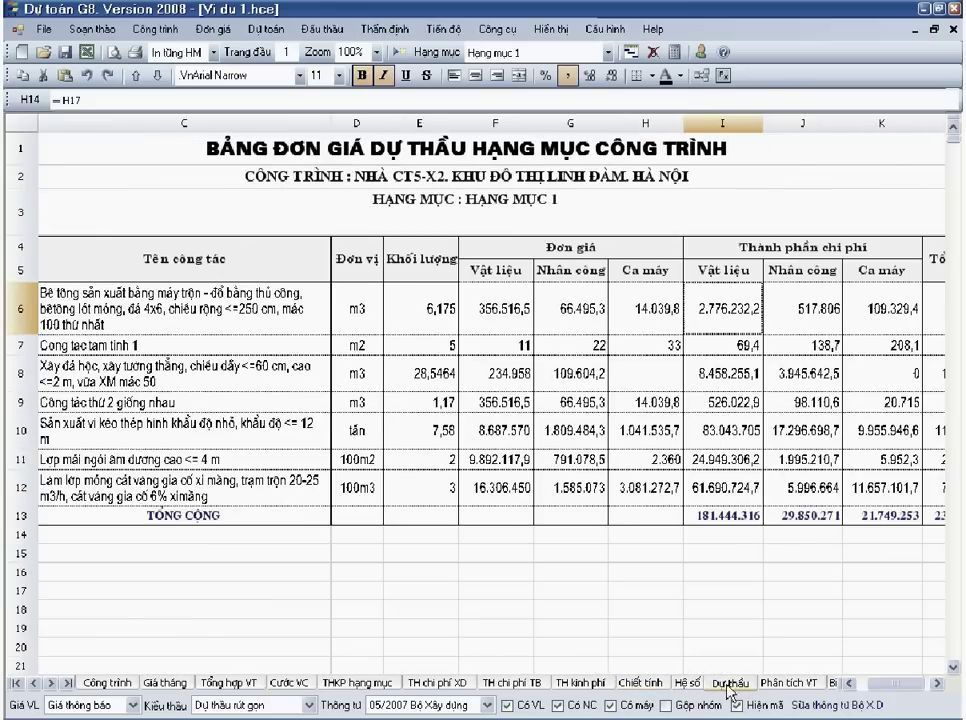
left_click(687, 684)
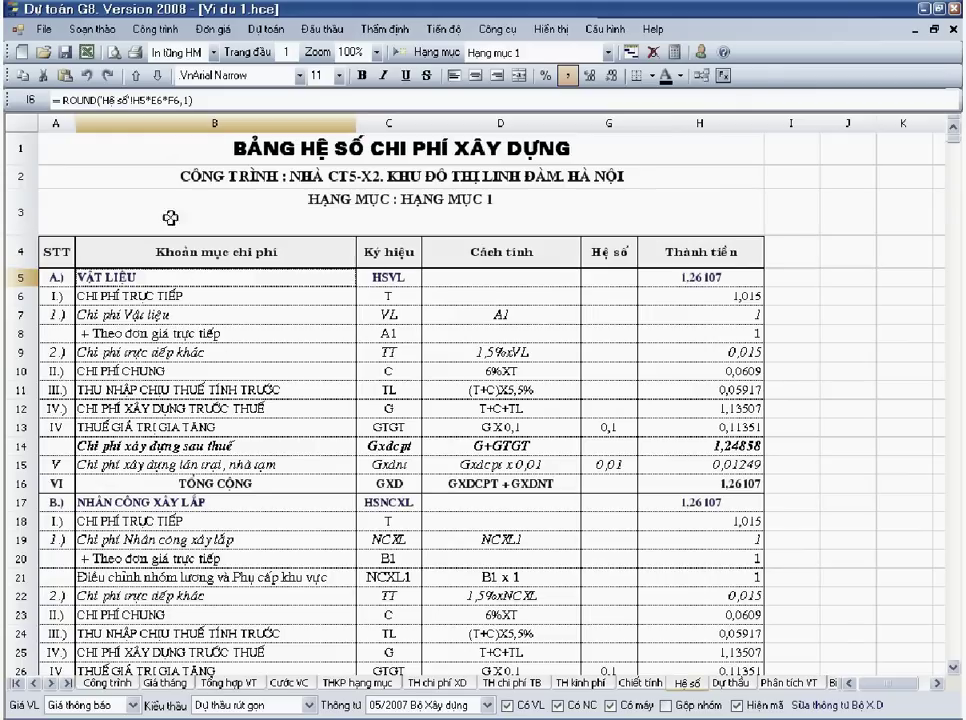
left_click_drag(134, 149, 686, 606)
left_click(675, 516)
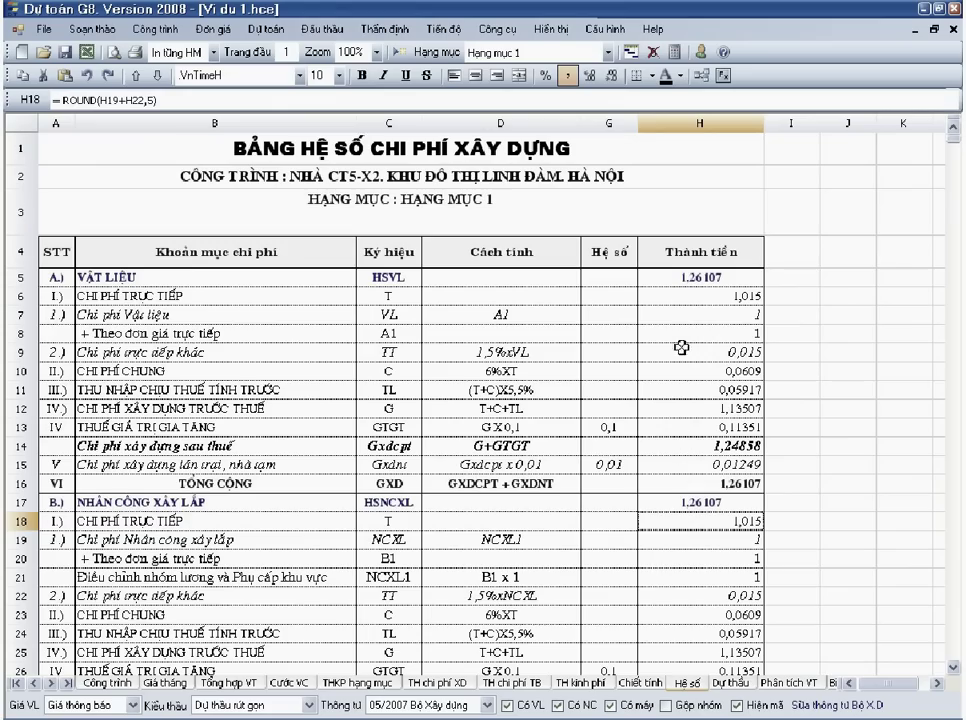
left_click(675, 277)
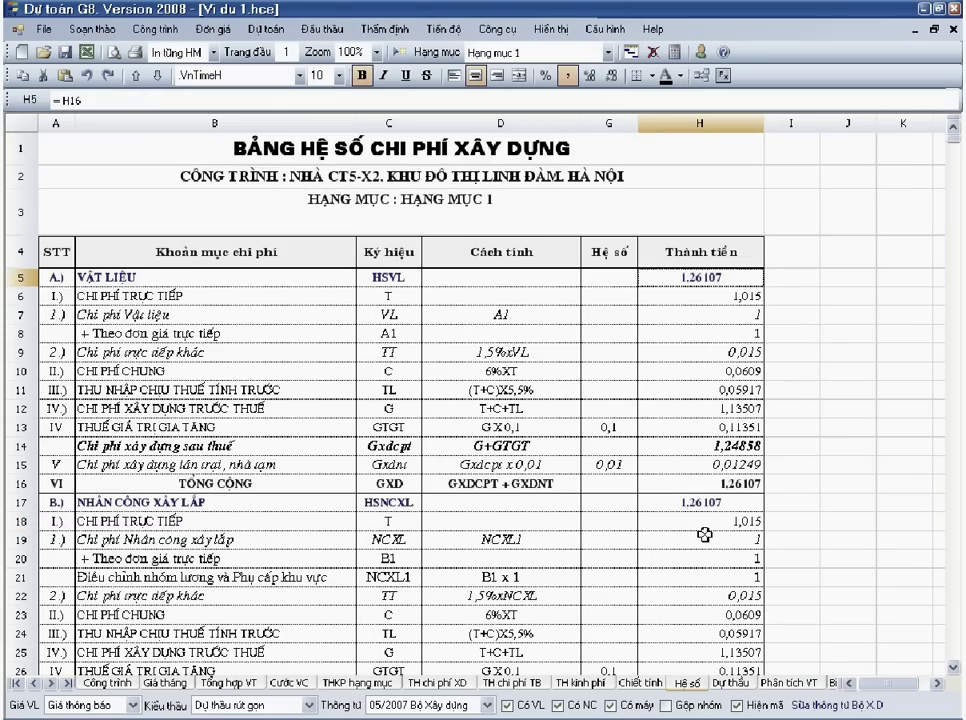
scroll(703, 536, "down", 8)
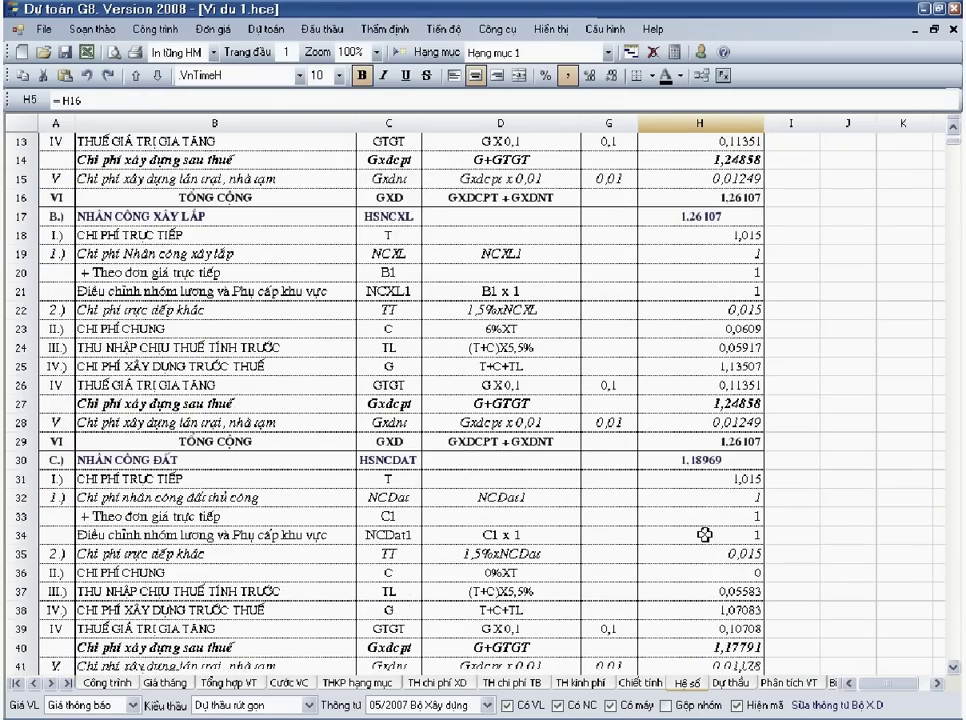
scroll(703, 536, "up", 8)
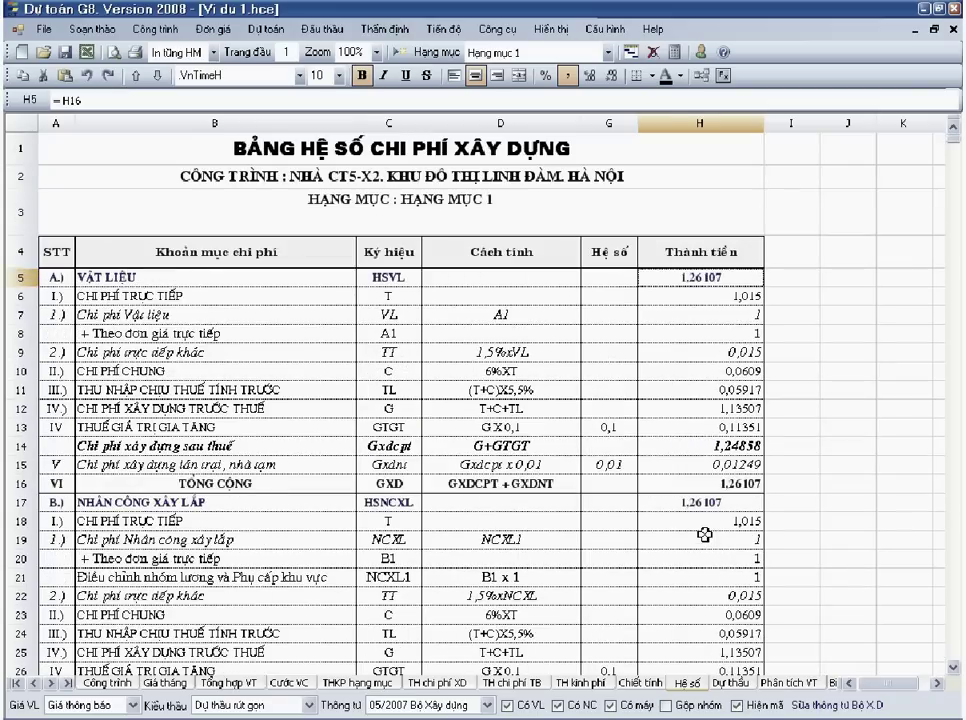
- Check item 1's Khối lượng, Đơn giá cells, and Vật liệu and Nhân công amount formulas on the Dự thầu sheet
left_click(729, 683)
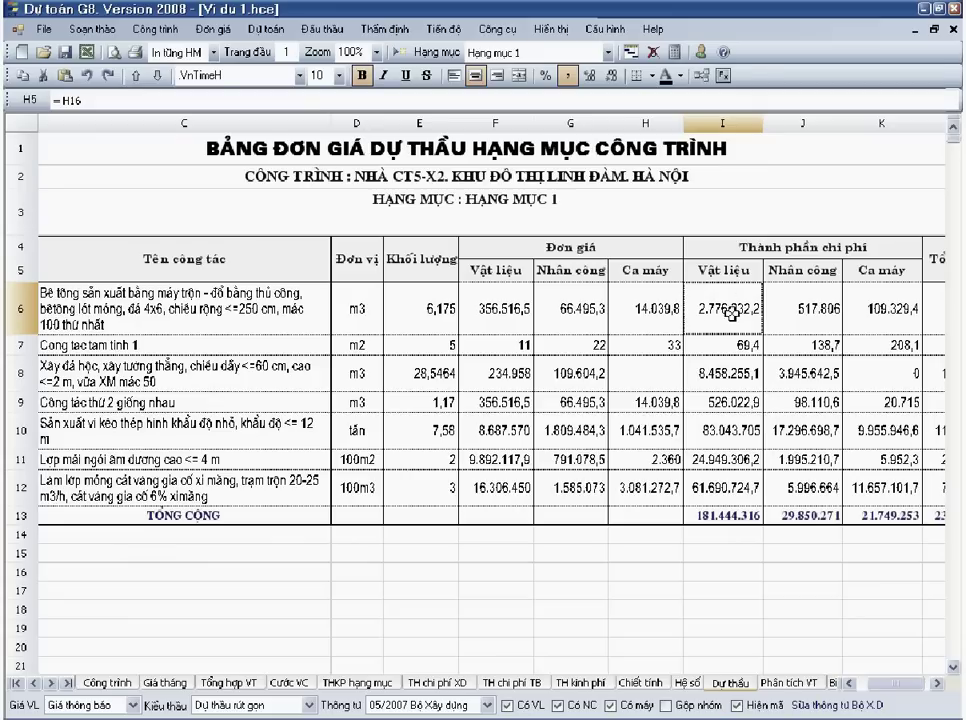
left_click(432, 309)
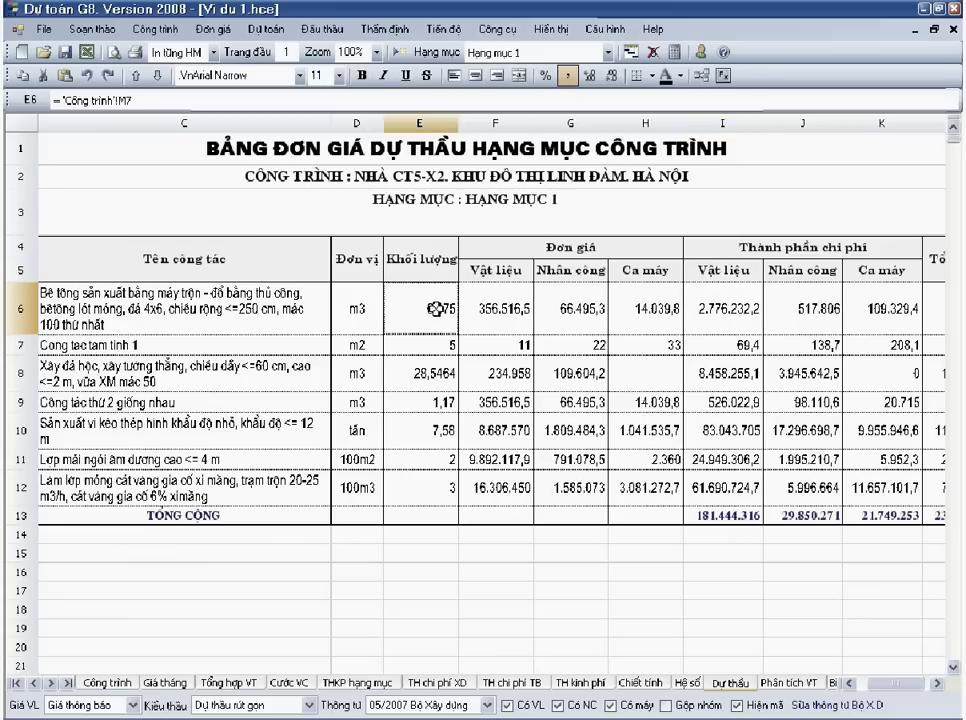
left_click(498, 311)
key("Right")
key("Right")
key("Right")
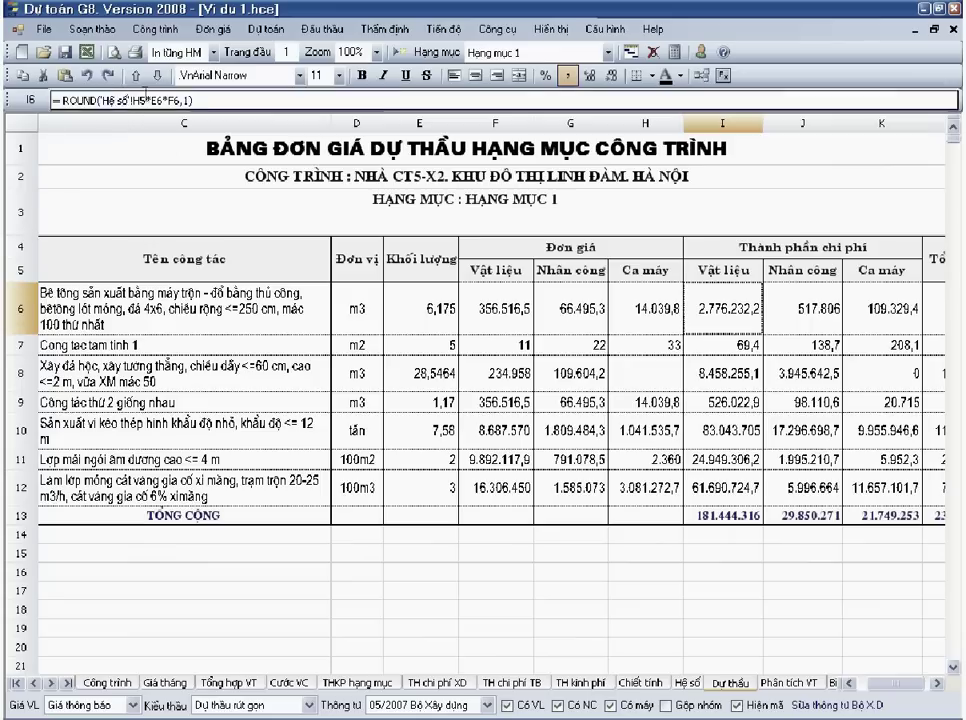
key("Right")
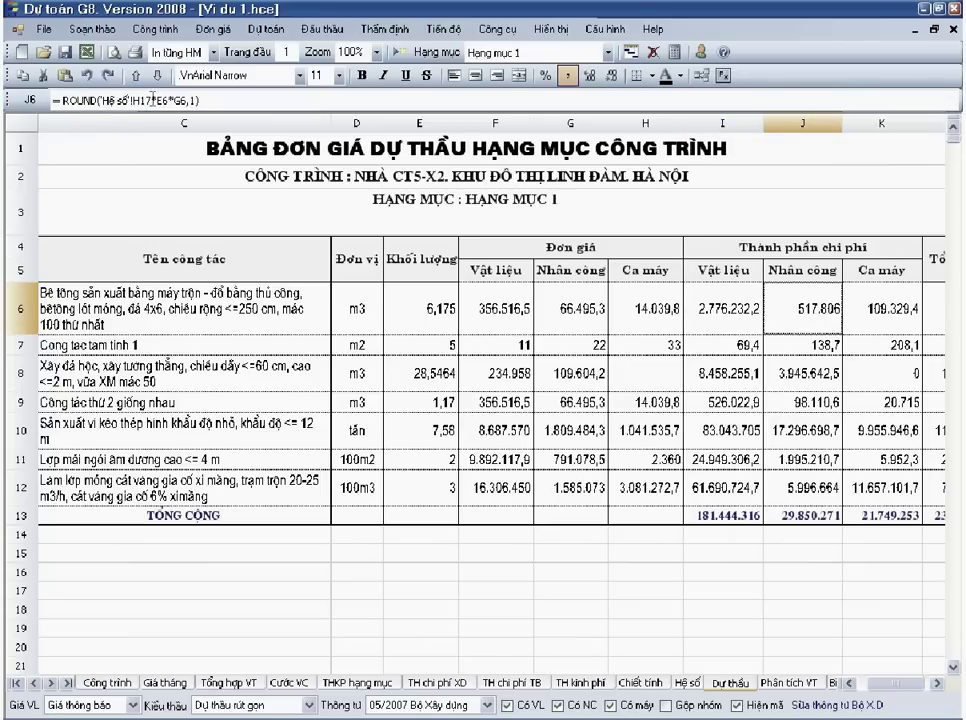
- Trace item 1's Nhân công formula to the Nhân công xây lắp coefficient in row 17 of the Hệ số sheet
left_click(684, 684)
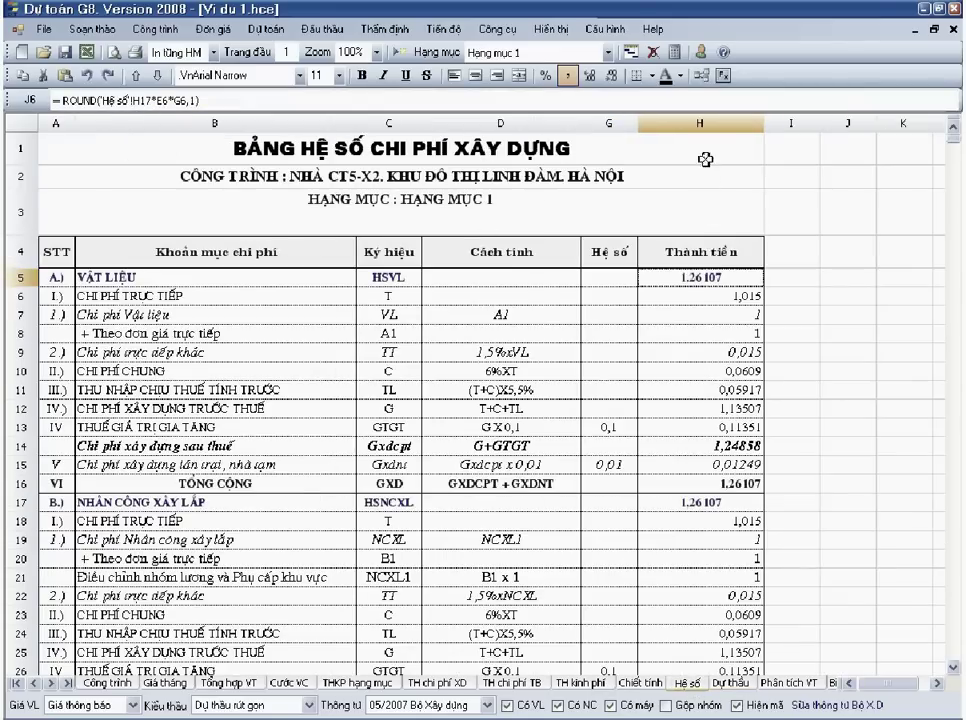
left_click(708, 500)
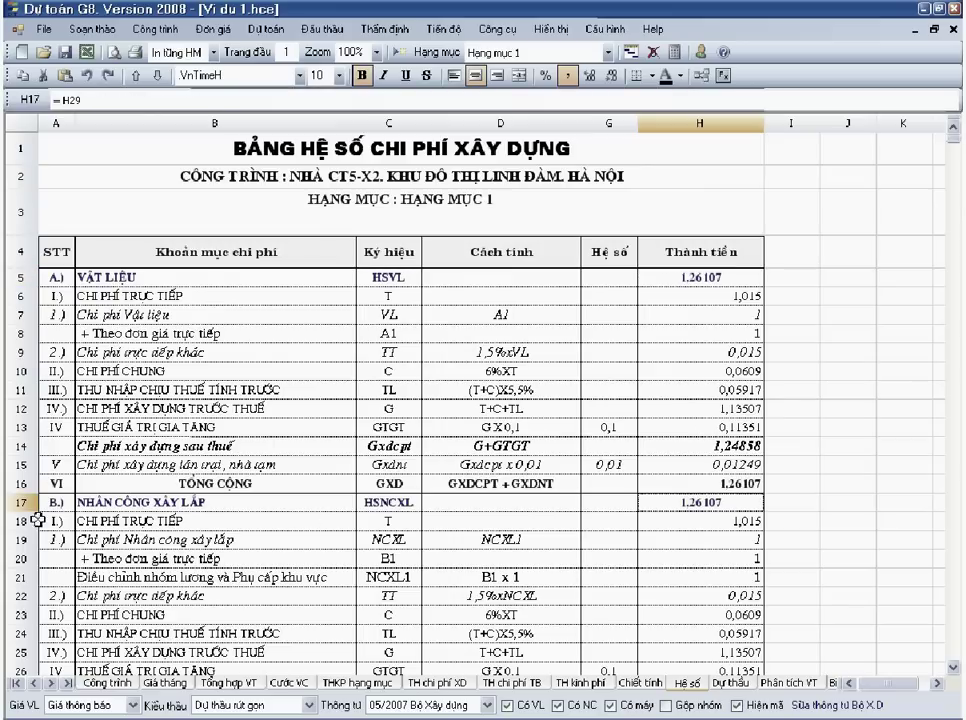
left_click(22, 502)
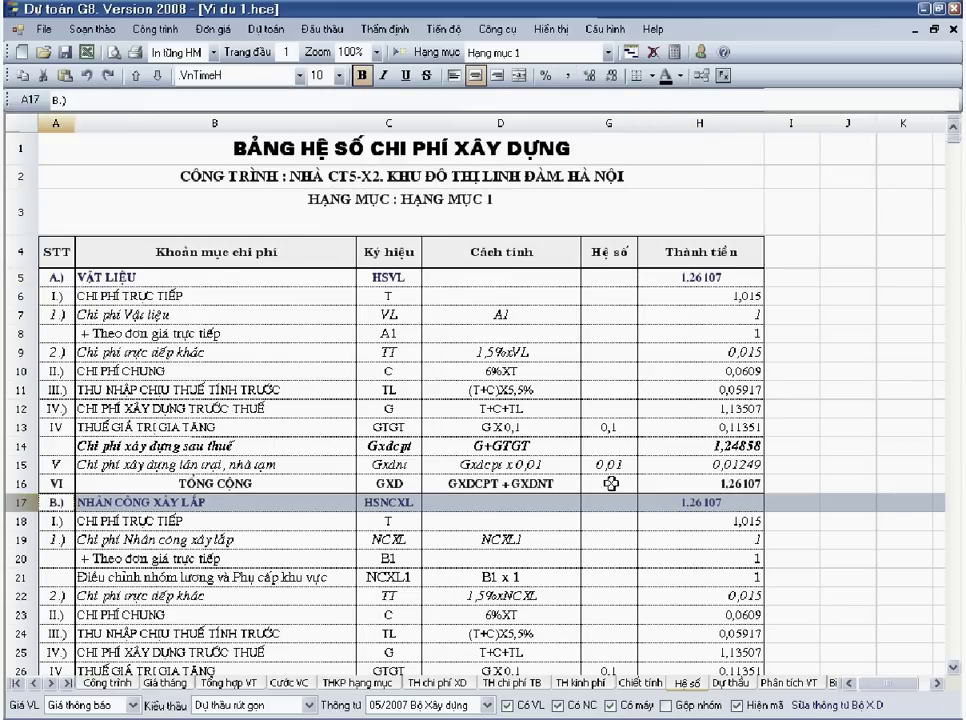
left_click(709, 498)
- Check the source of the Nhân công đất coefficient on the Hệ số sheet, and return to the Dự thầu sheet
scroll(707, 500, "down", 1)
scroll(707, 503, "down", 3)
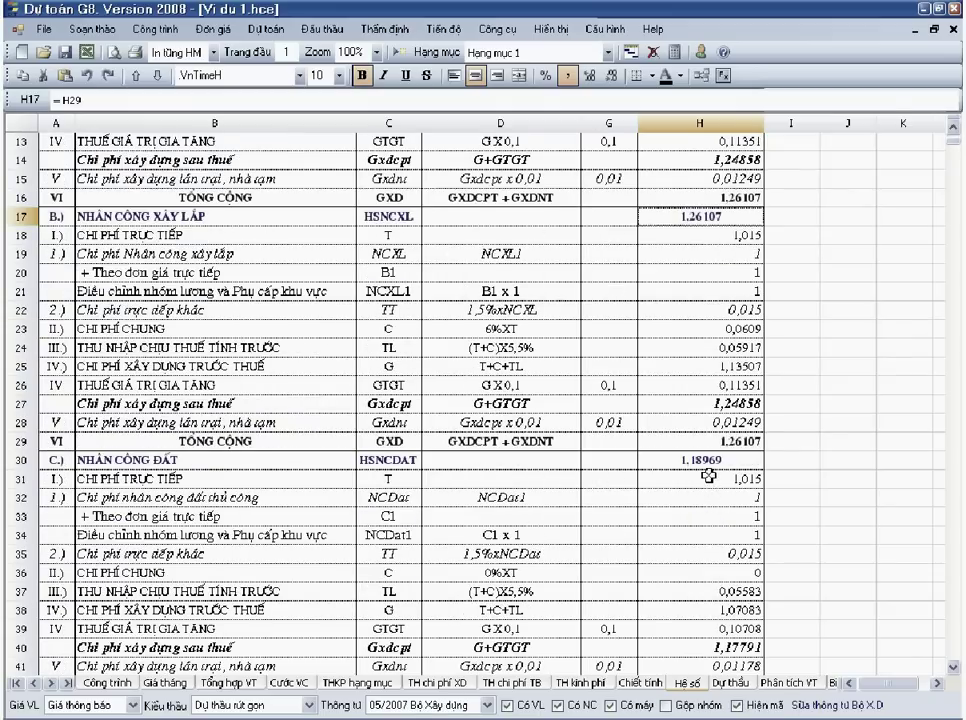
left_click(699, 459)
scroll(703, 461, "down", 2)
scroll(704, 440, "up", 6)
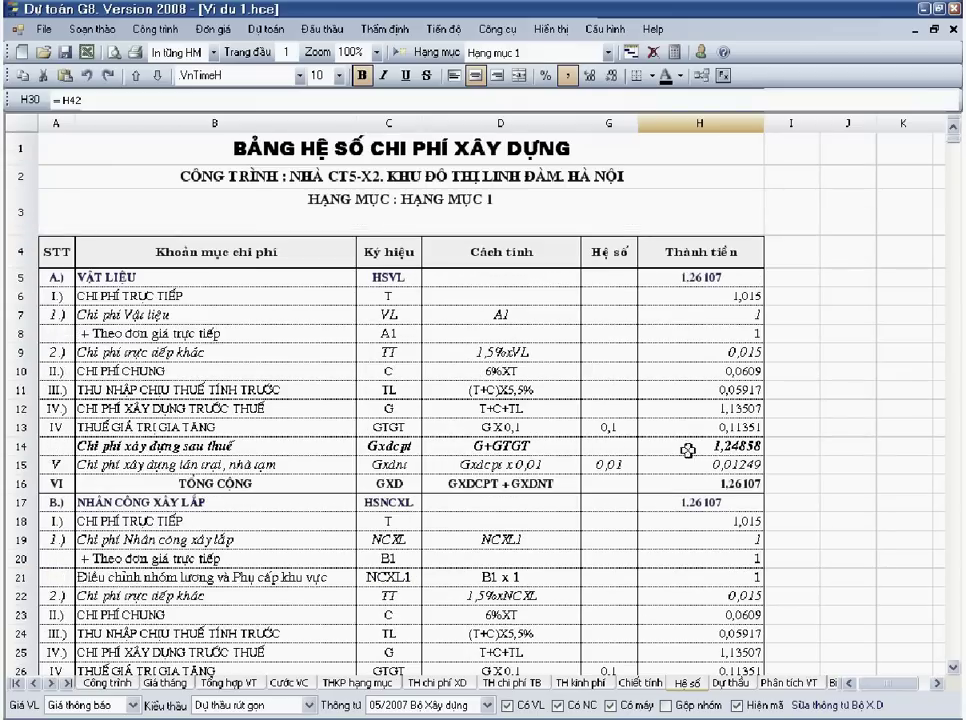
left_click(739, 686)
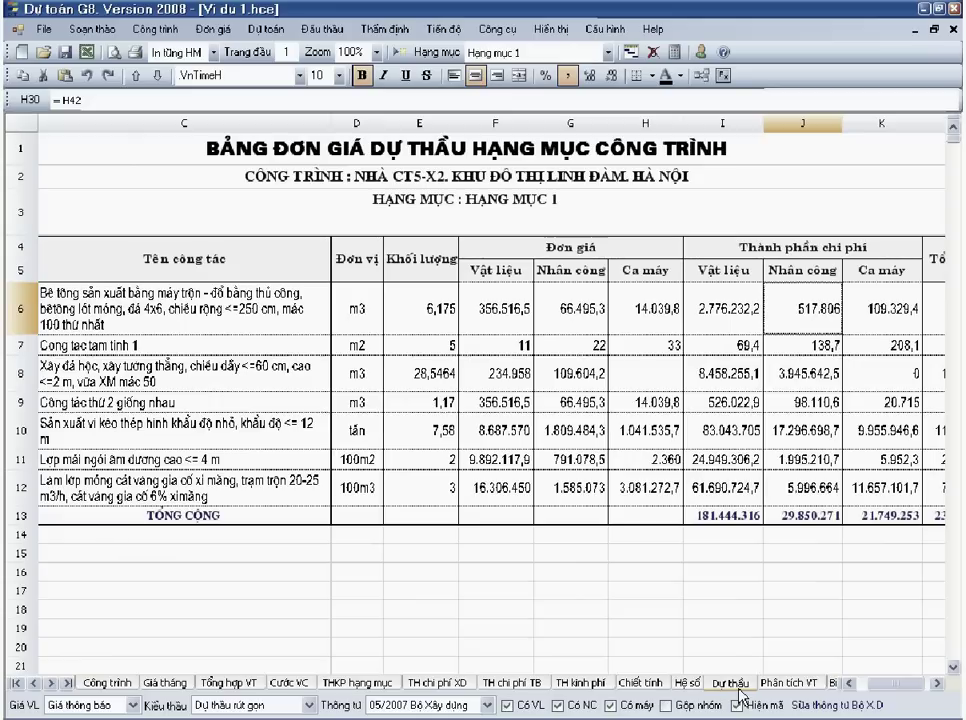